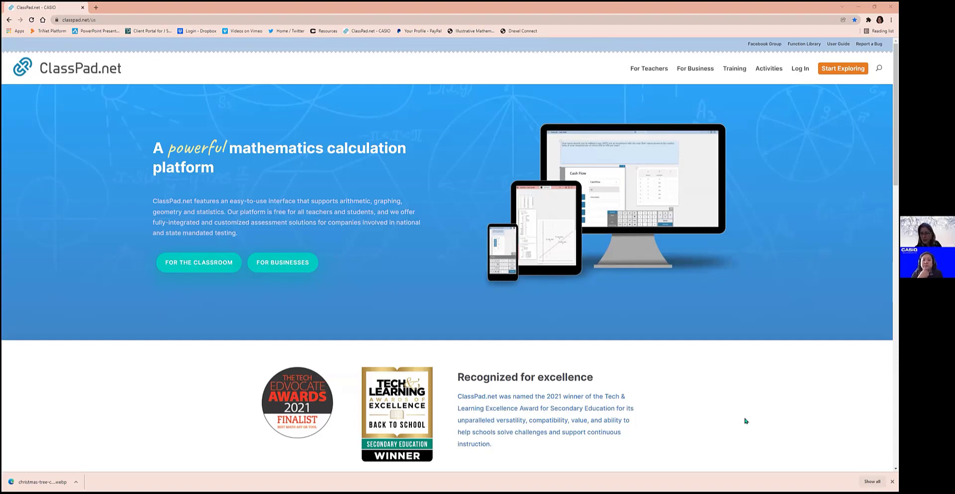
Open a blank paper from the ClassPad.net site and title it "Decorating for the Holidays"
left_click(799, 69)
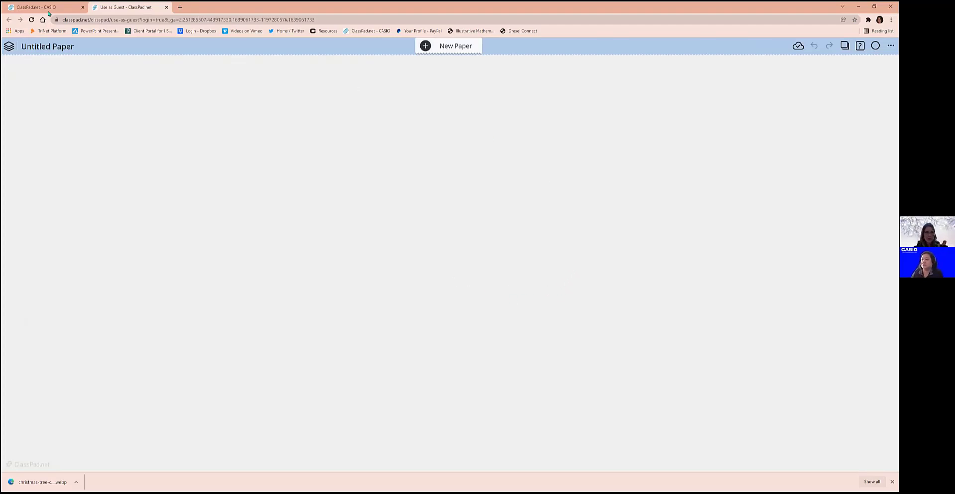
left_click(32, 43)
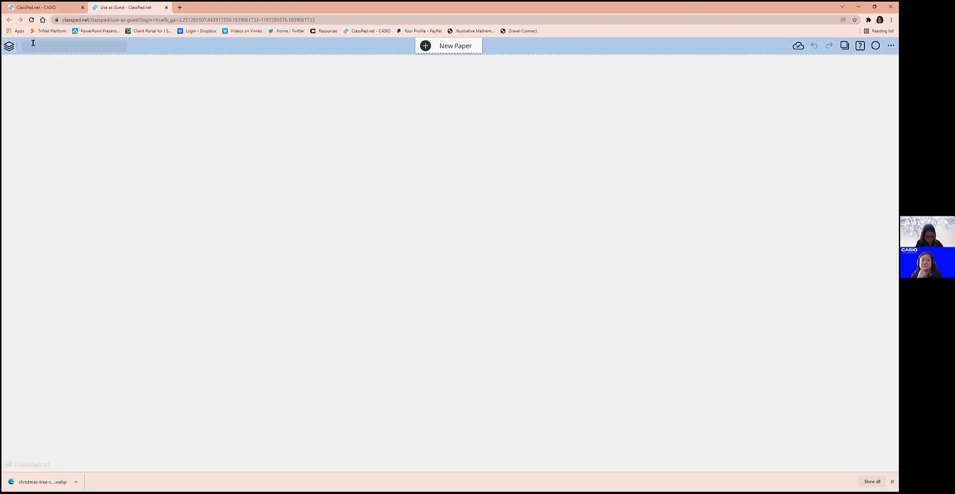
type("Decora")
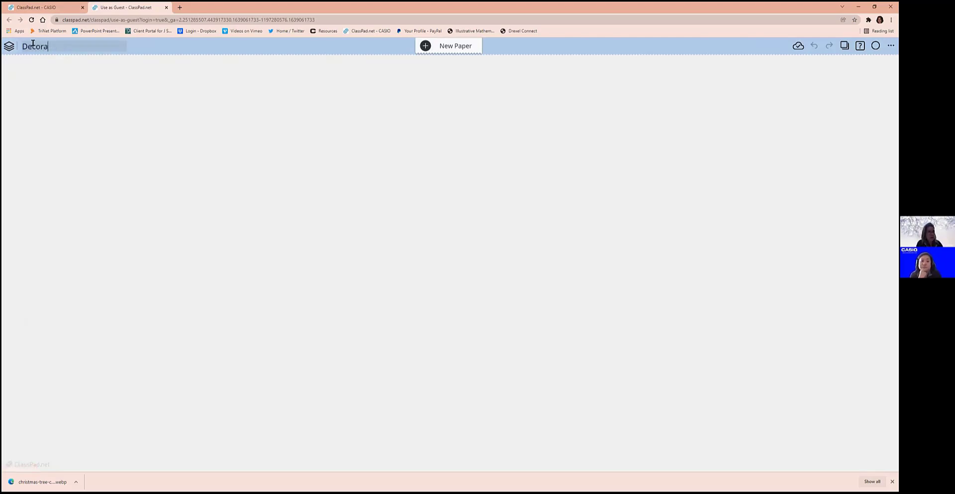
type("ting for the Holidays")
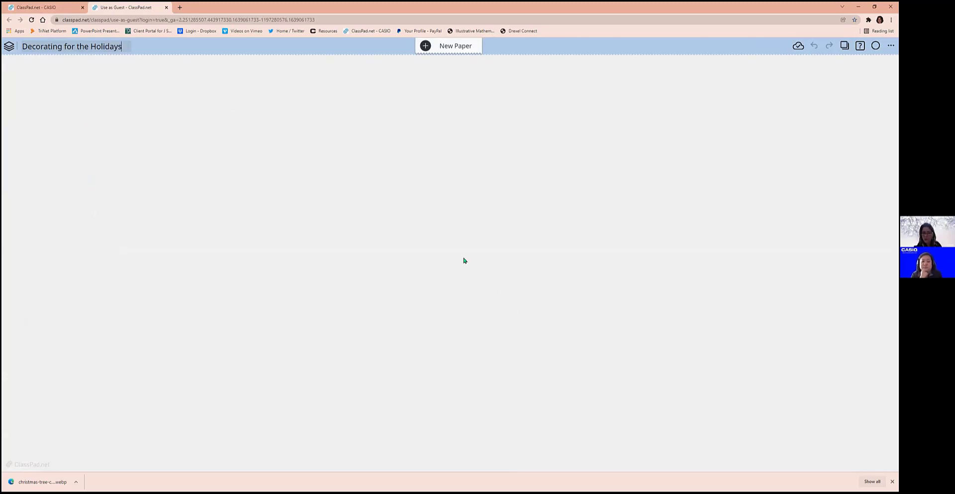
Add a geometry sticky note to the paper and turn off automatic labeling in its settings
left_click(242, 133)
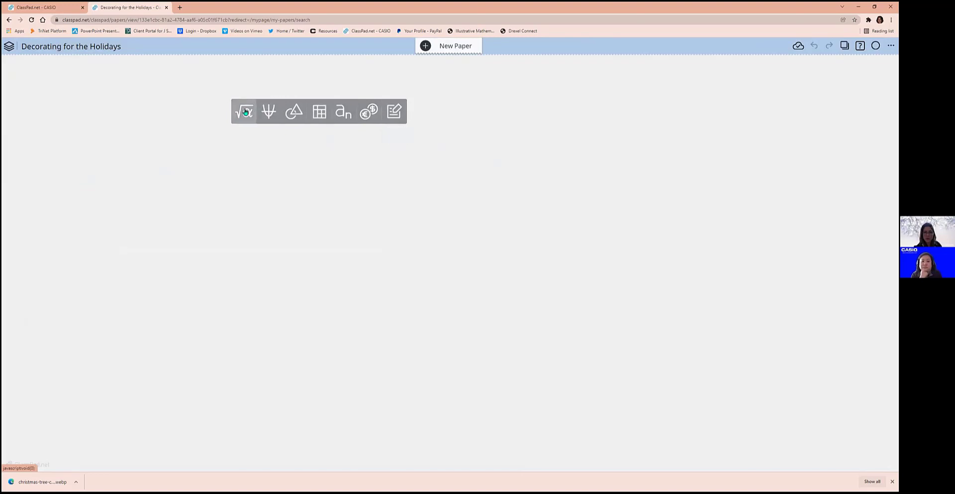
left_click(299, 116)
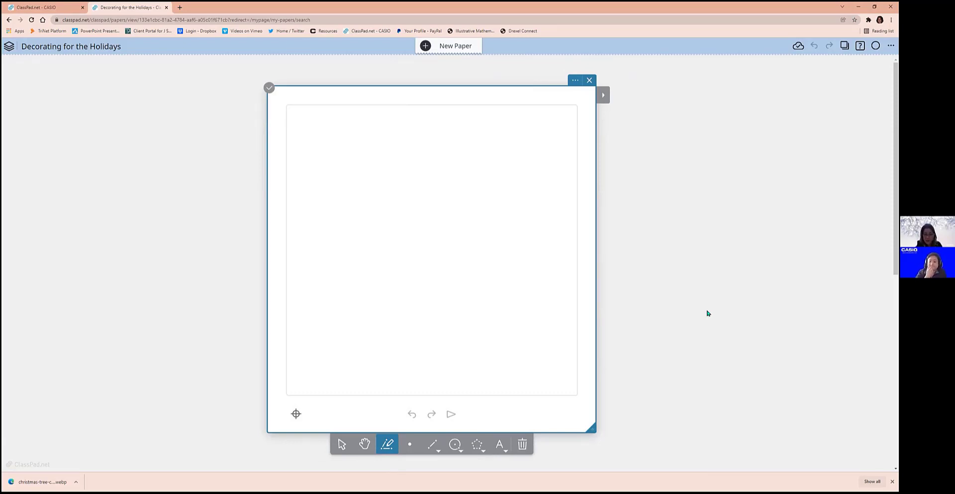
left_click(457, 449)
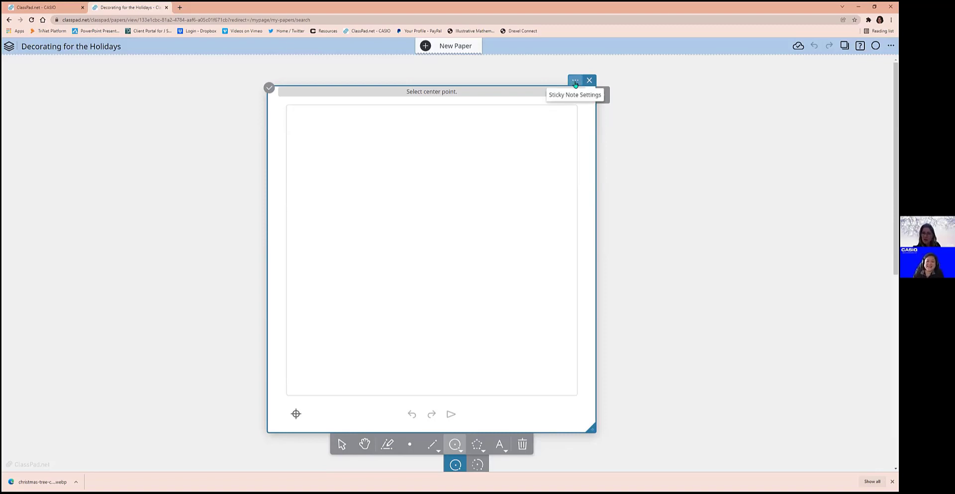
left_click(575, 82)
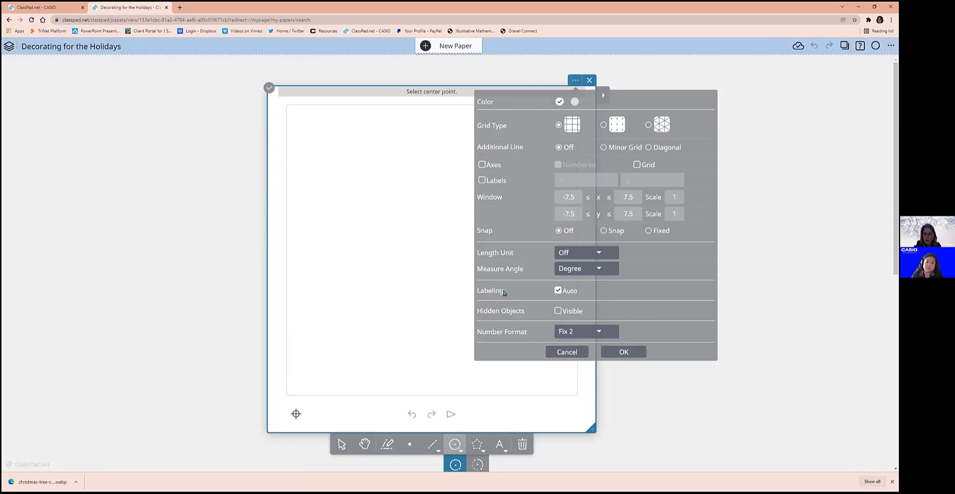
left_click(557, 291)
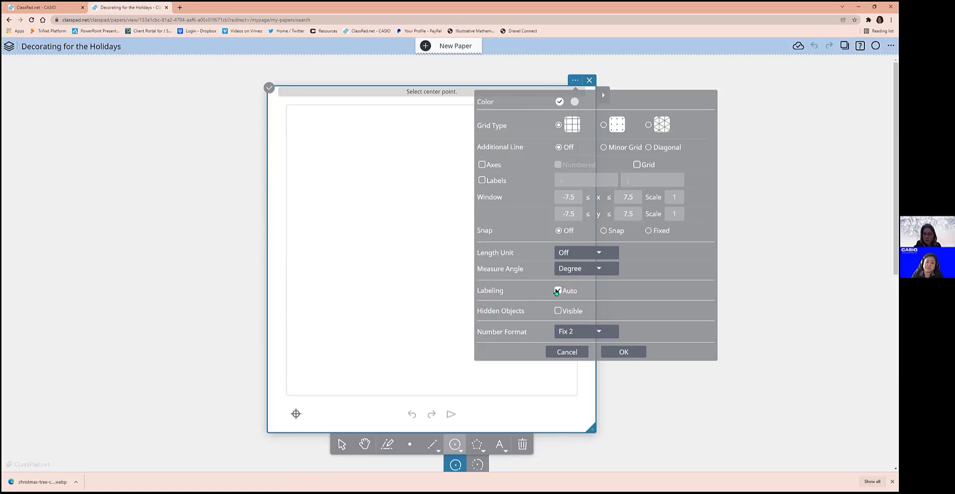
left_click(624, 353)
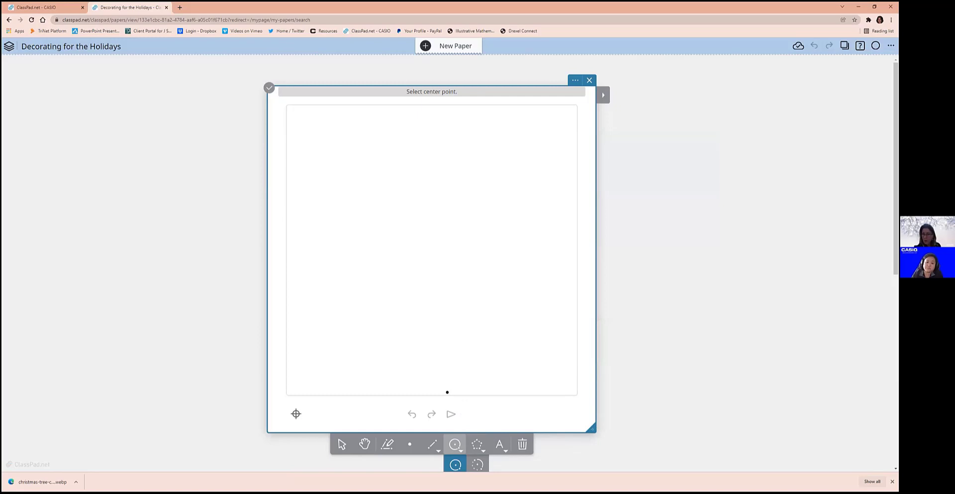
Draw three circles stacked vertically, each touching the one below, to form a snowman's body and head
left_click(416, 299)
left_click(416, 351)
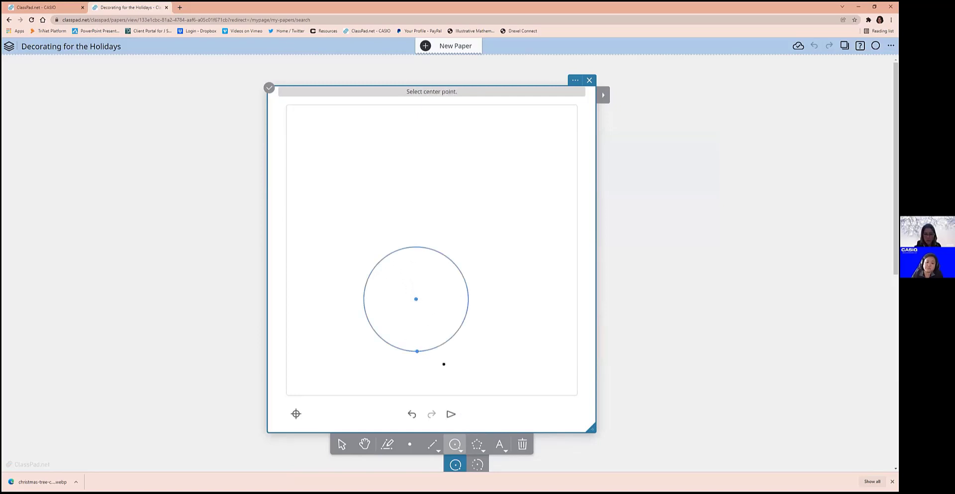
left_click(419, 199)
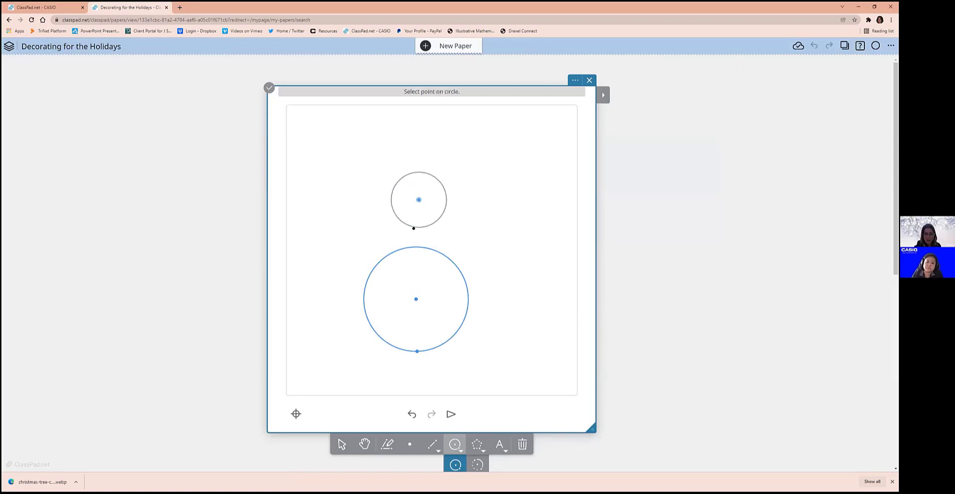
left_click(412, 247)
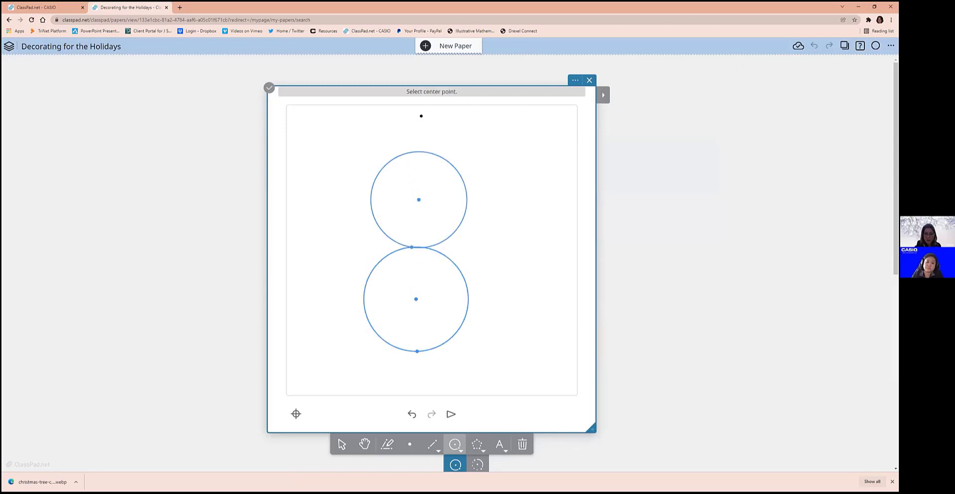
left_click(422, 115)
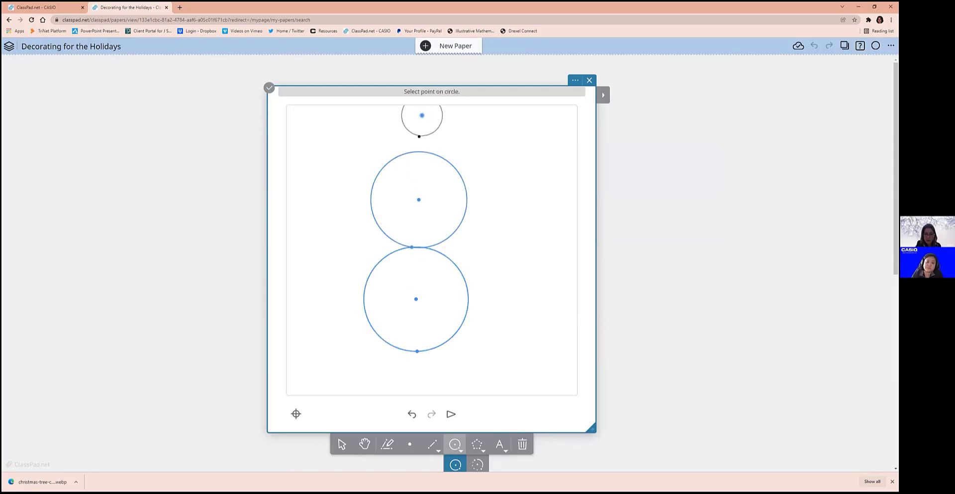
left_click(416, 152)
Adjust the centers of the middle and upper circles so the snowman's circles shrink toward the head and fit the drawing area
left_click(341, 444)
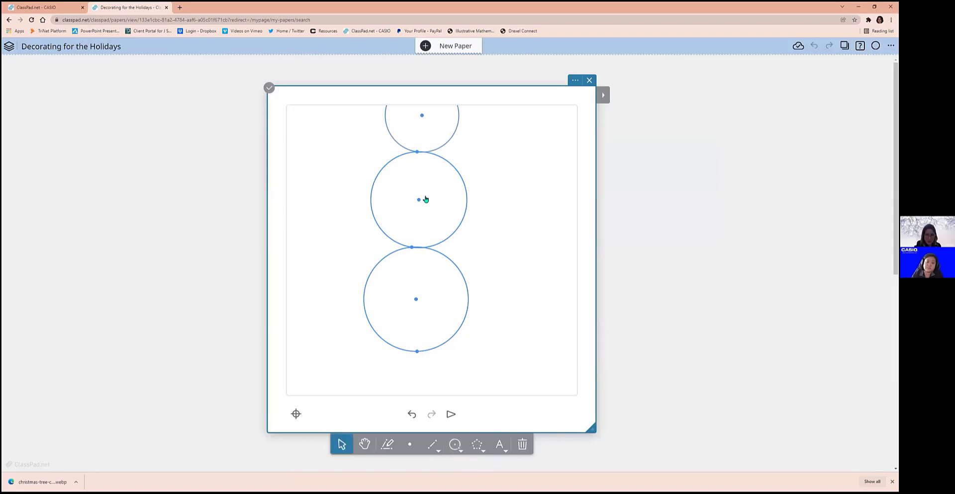
left_click_drag(419, 200, 418, 208)
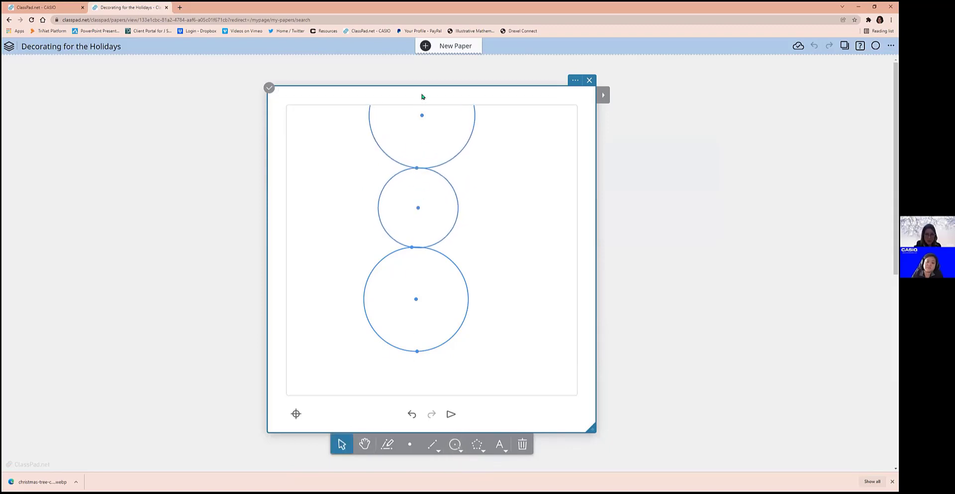
left_click_drag(420, 116, 420, 141)
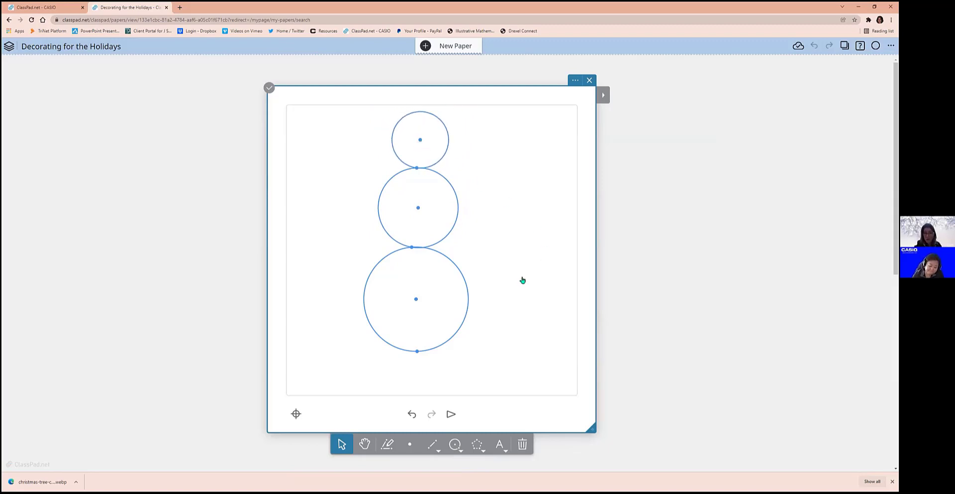
Choose the Polygon tool and set the drawing color to black for the snowman's scarf
left_click(478, 446)
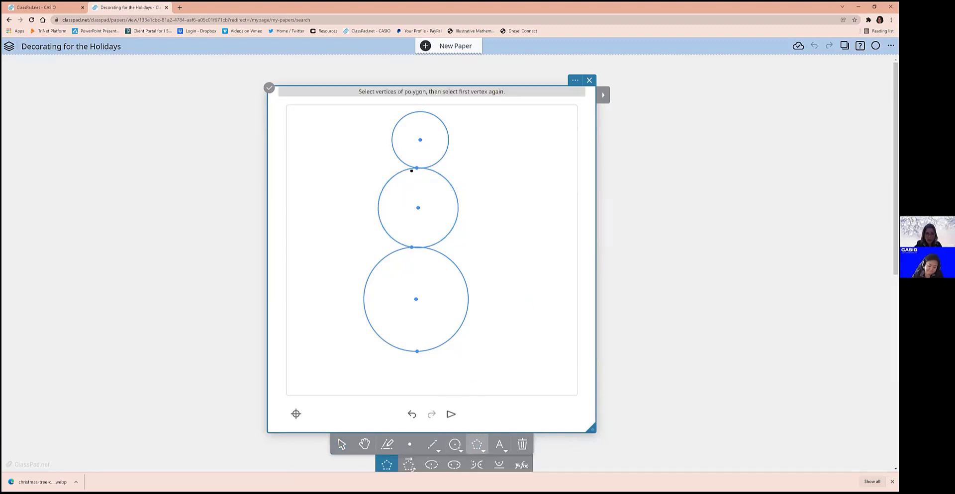
left_click(404, 170)
left_click(416, 168)
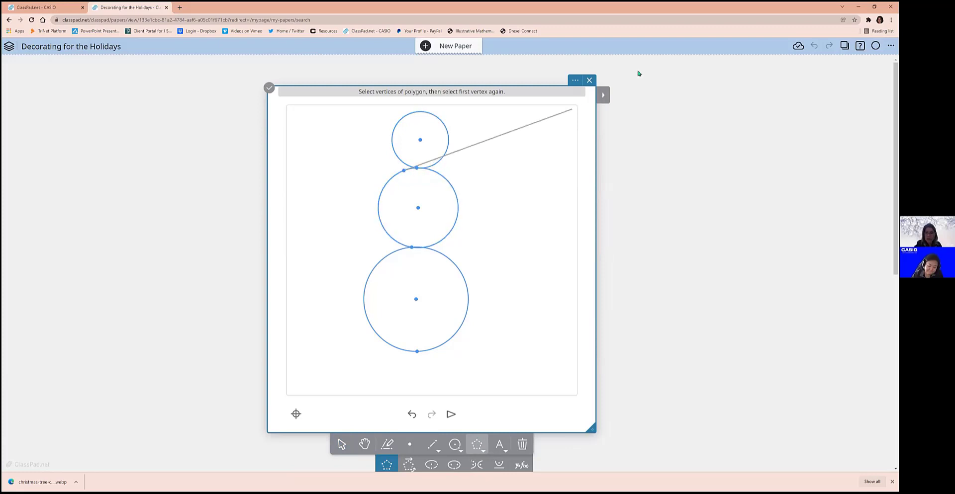
left_click(603, 95)
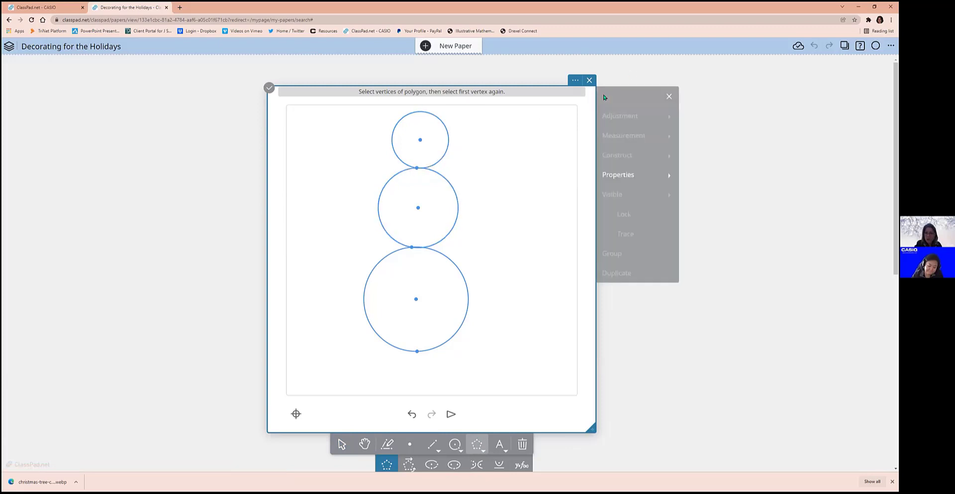
left_click(616, 175)
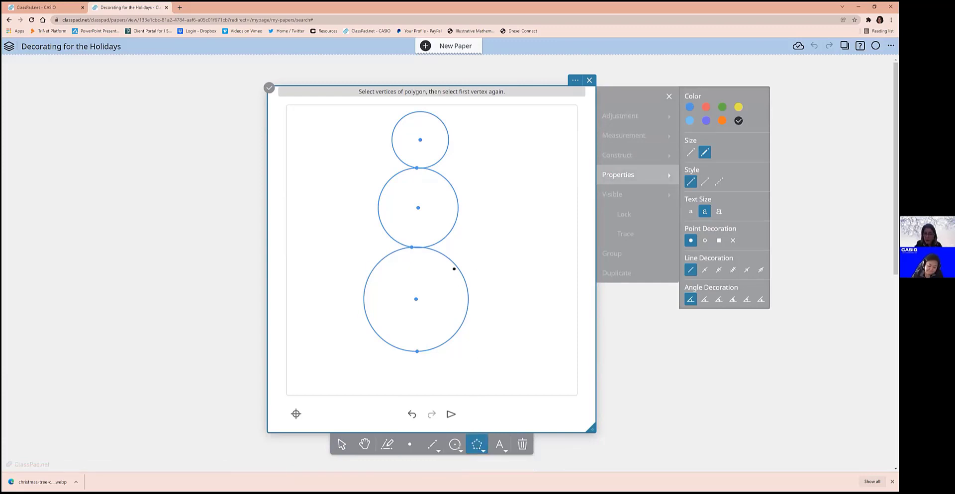
Draw one black triangle on each side of the neck point where the head and middle circles touch
left_click(417, 169)
left_click(388, 159)
left_click(386, 171)
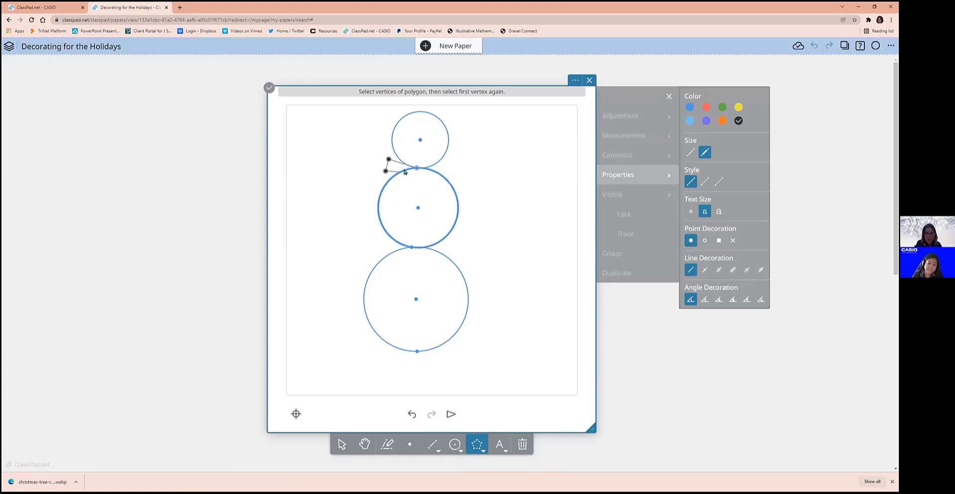
left_click(417, 168)
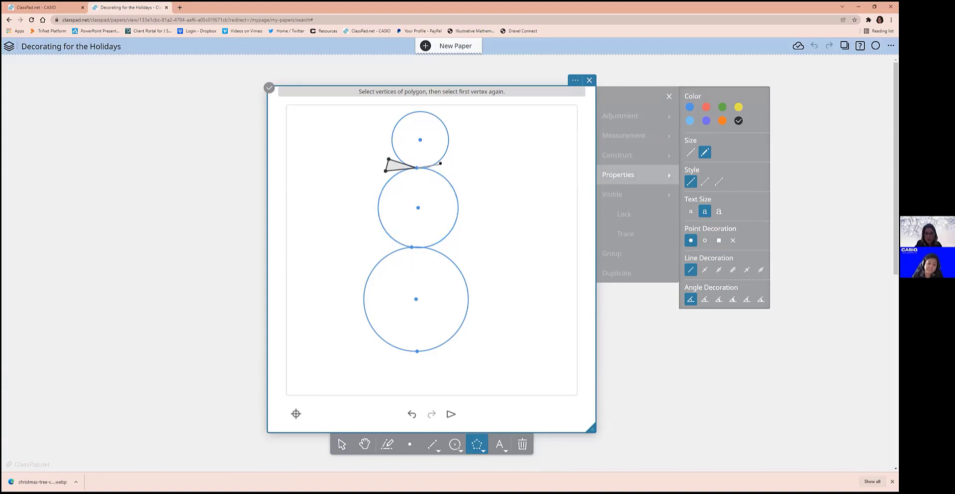
left_click(445, 163)
left_click(440, 174)
left_click(416, 168)
Draw two black triangles hanging down from the neck point as the scarf's tails
left_click(397, 193)
left_click(411, 195)
left_click(417, 168)
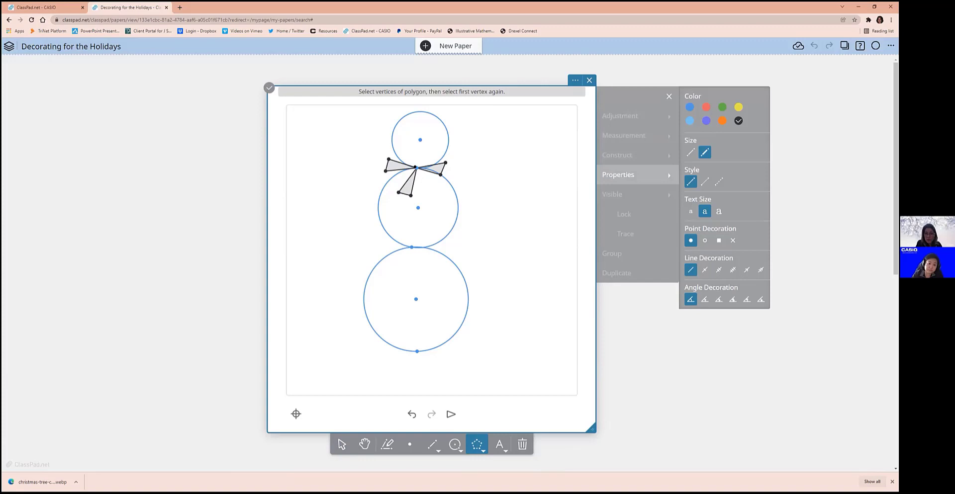
left_click(419, 188)
left_click(428, 181)
left_click(416, 169)
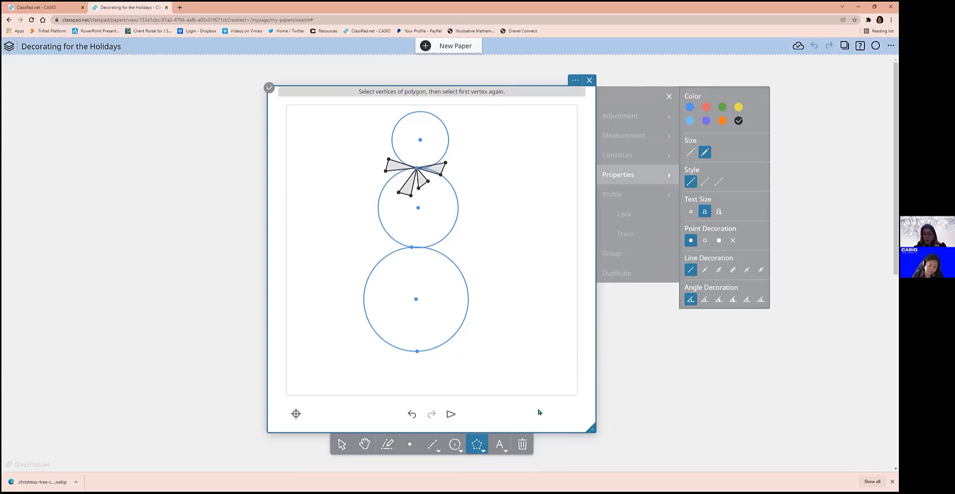
left_click(502, 311)
Place black points inside the head circle for the snowman's face, including a row along its lower part as the mouth
left_click(409, 444)
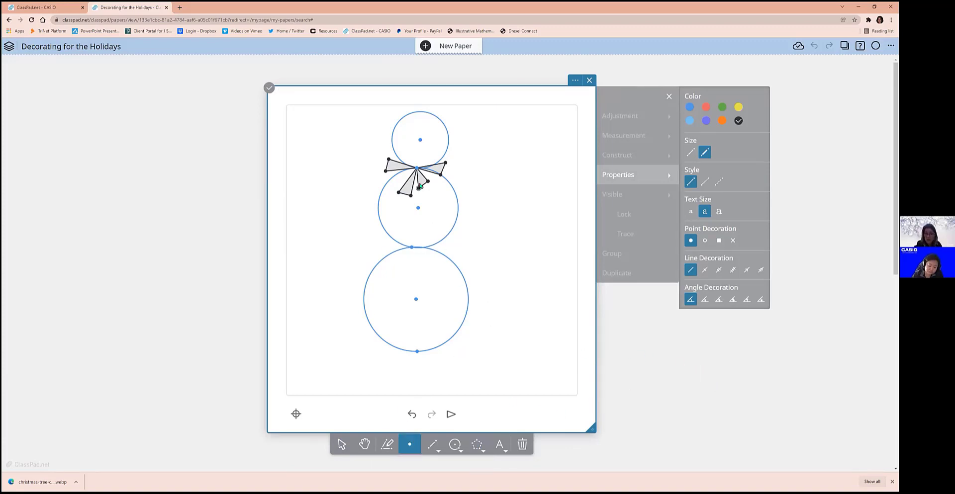
left_click(419, 123)
left_click(413, 154)
left_click(419, 155)
left_click(428, 154)
left_click(432, 150)
Add a second geometry sticky note below the snowman, choose the Polygon tool, and turn off the note's automatic labeling
scroll(677, 347, "down", 7)
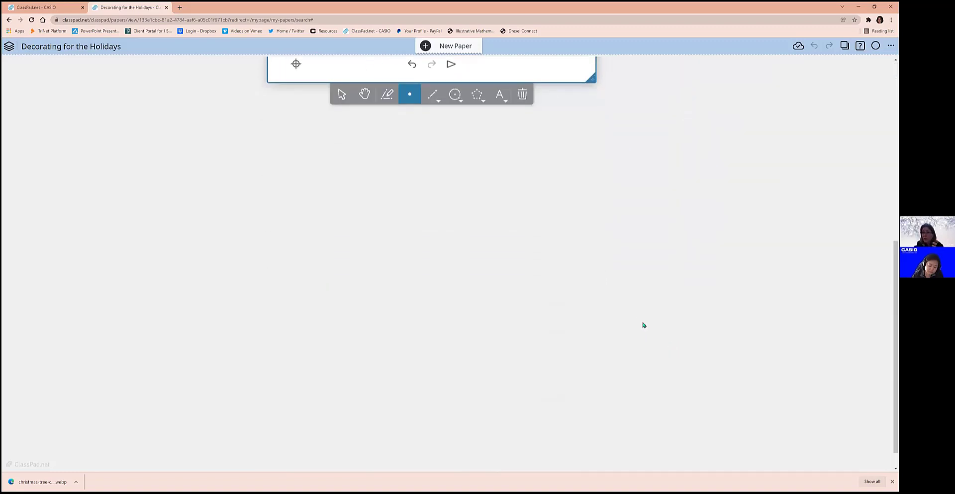
left_click(148, 155)
left_click(148, 152)
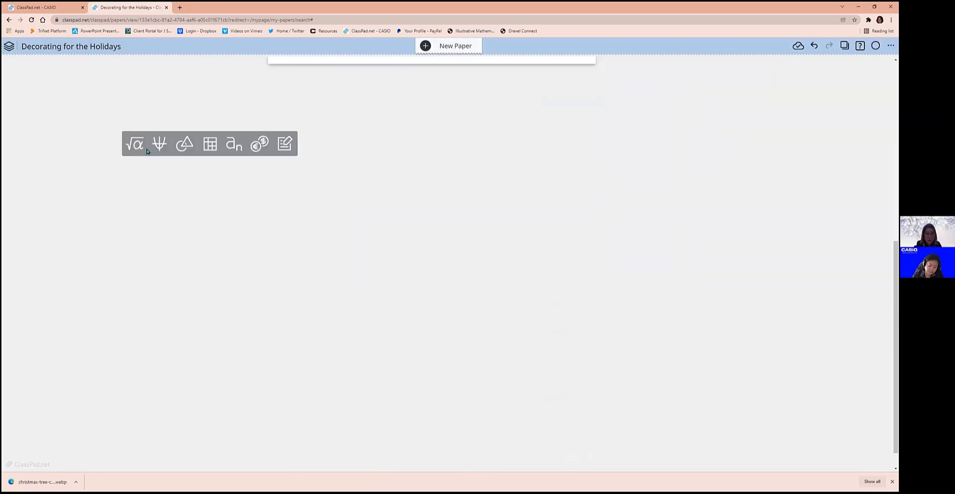
left_click(190, 145)
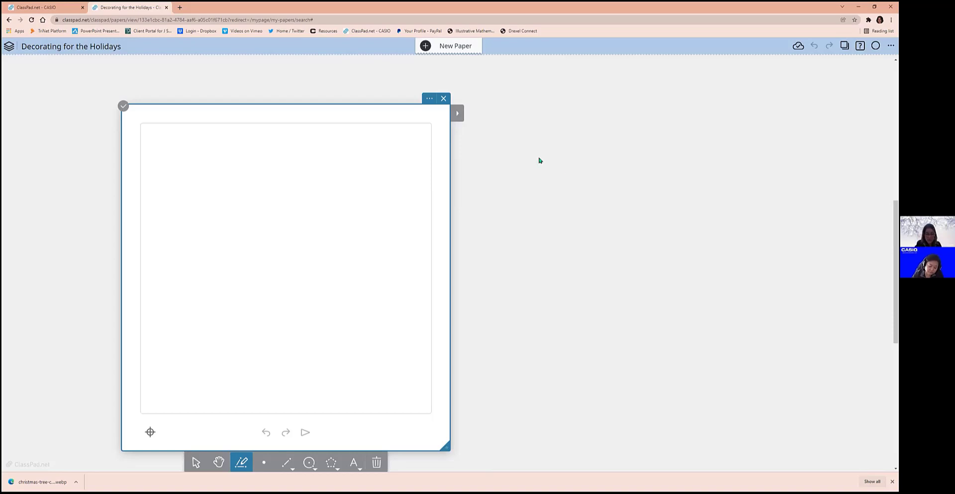
left_click(331, 463)
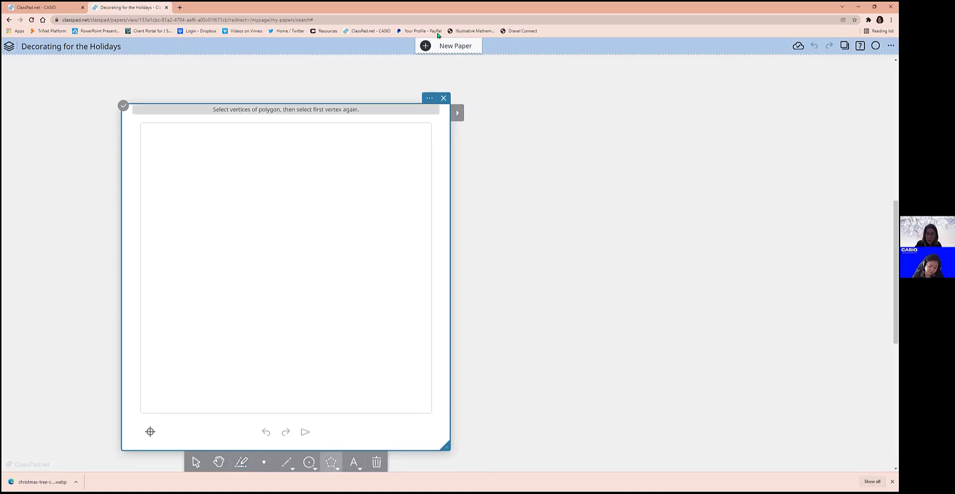
left_click(430, 98)
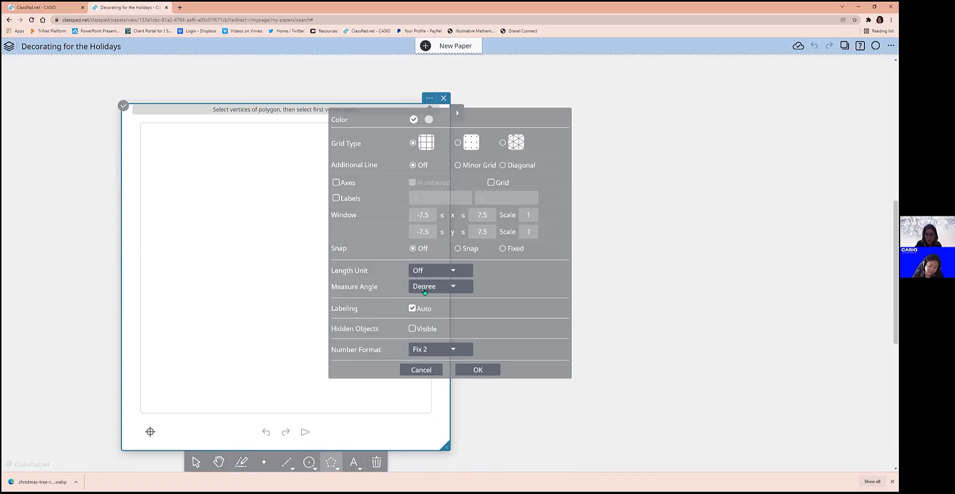
left_click(478, 369)
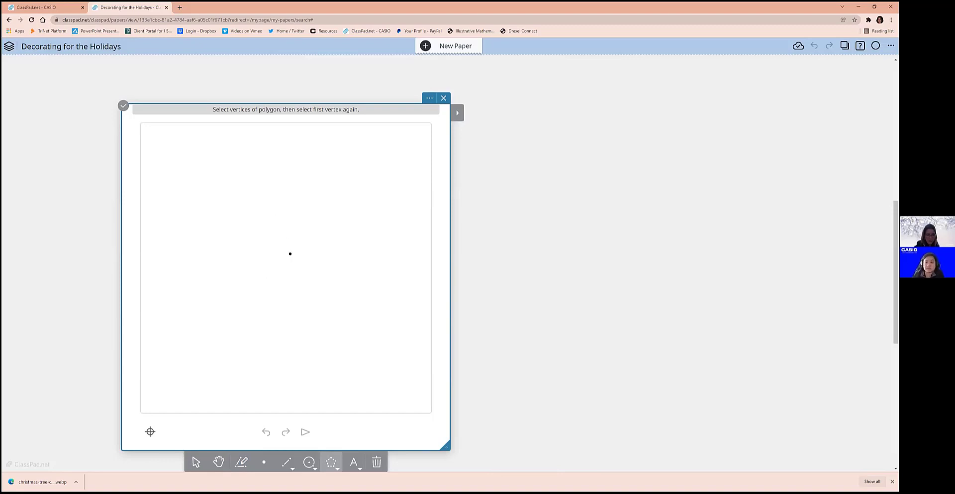
Set the drawing color to green and draw a large triangle in the second note as the Christmas tree
left_click(460, 116)
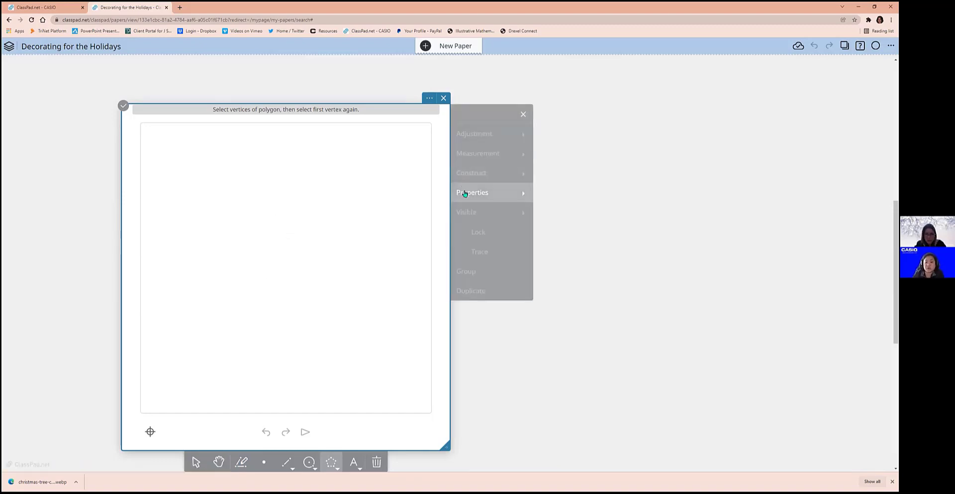
left_click(467, 193)
left_click(576, 126)
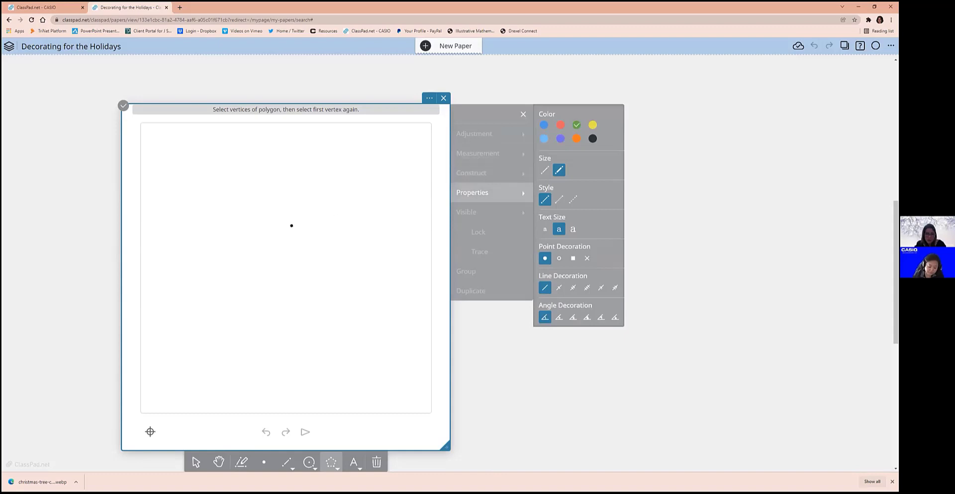
left_click(281, 162)
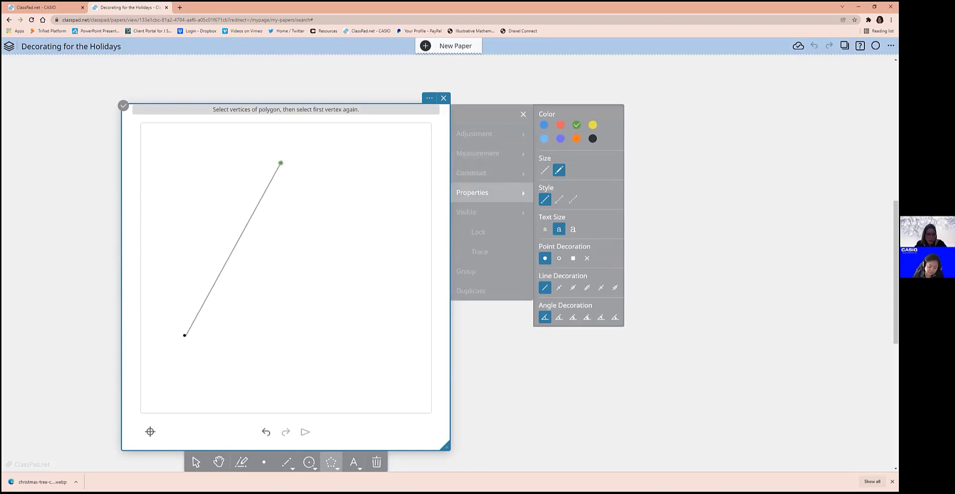
left_click(185, 338)
left_click(352, 340)
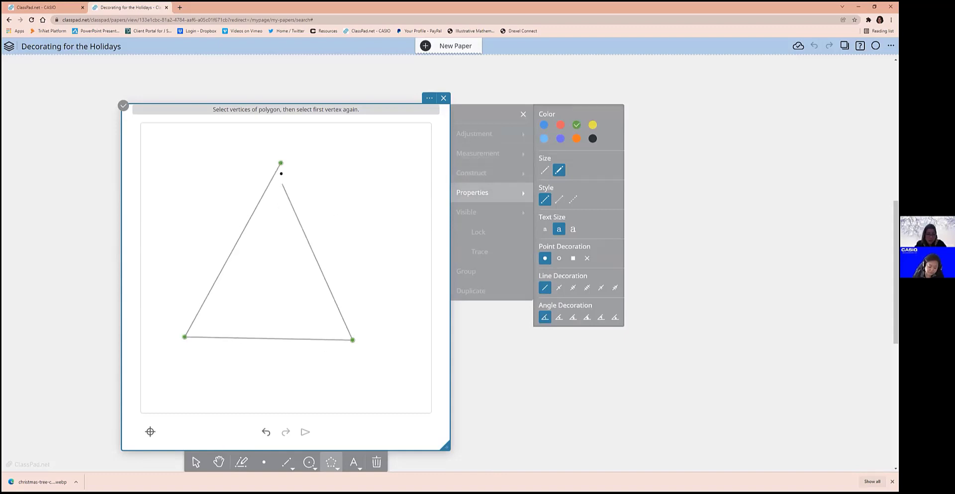
left_click(281, 163)
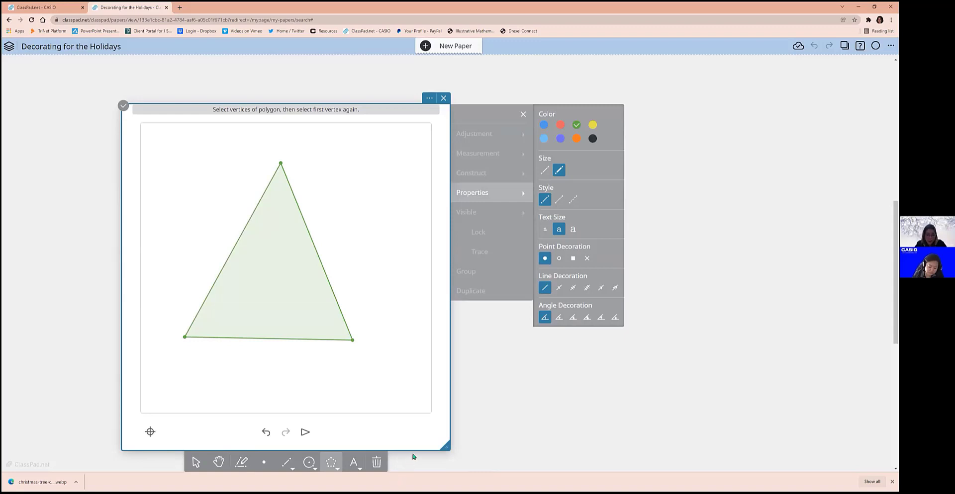
Draw a narrow black four-sided polygon hanging from the middle of the triangle's base as the tree trunk
left_click(592, 139)
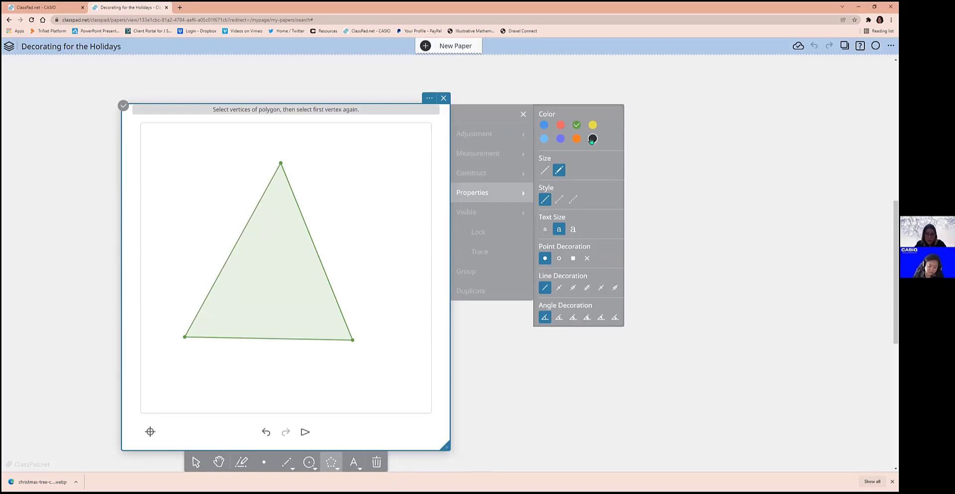
left_click(332, 464)
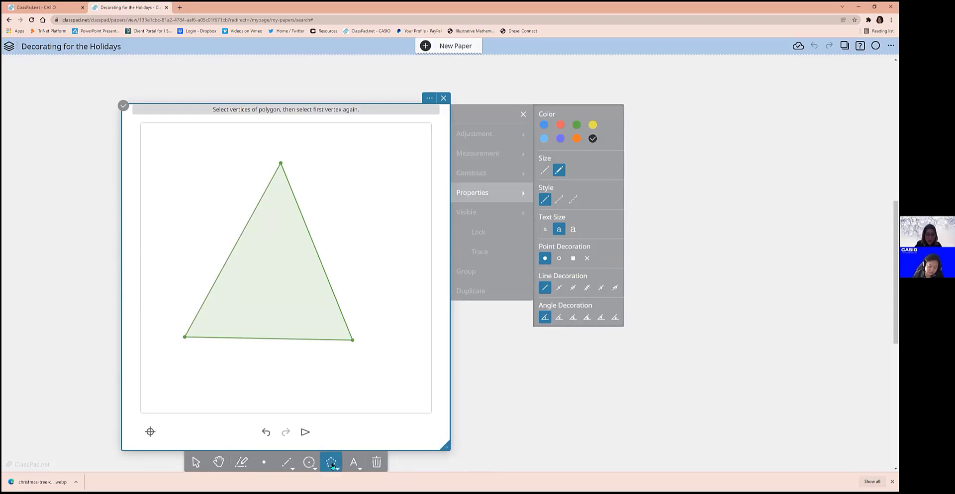
left_click(250, 338)
left_click(250, 378)
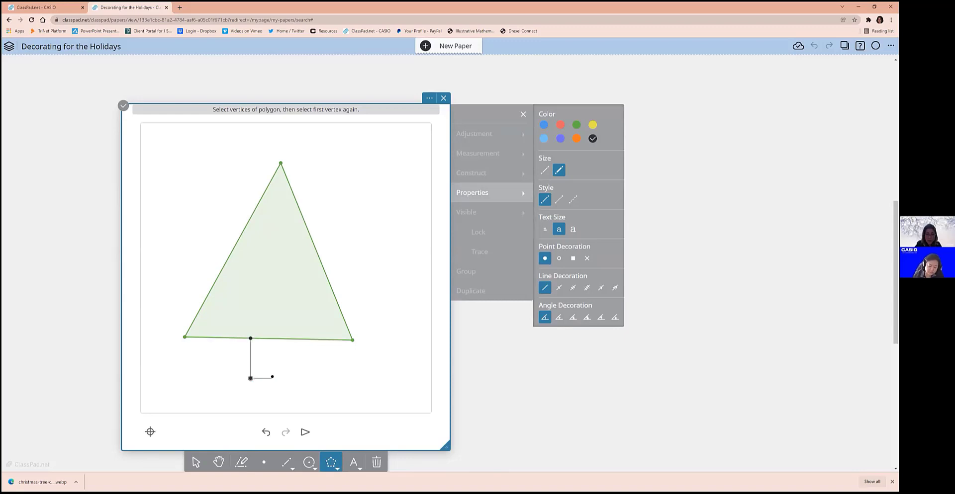
left_click(275, 379)
left_click(274, 338)
left_click(251, 338)
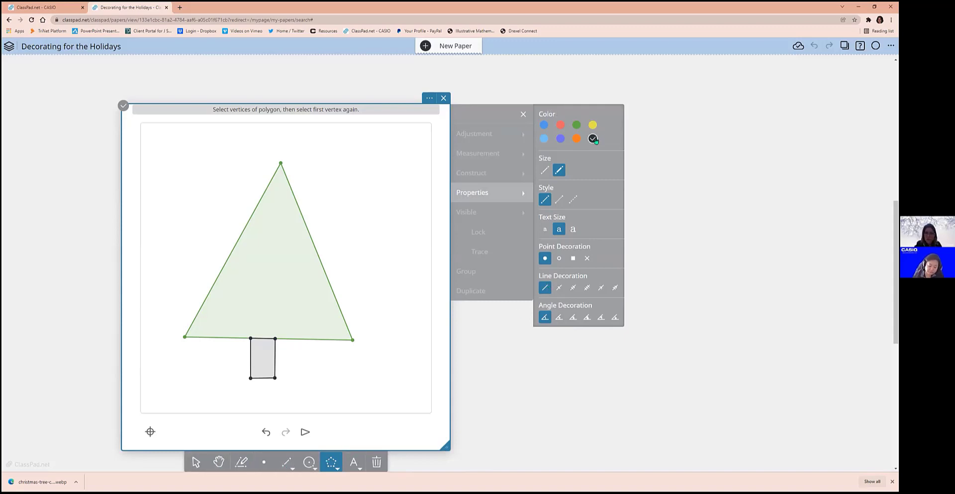
Draw a small red four-sided polygon beside the trunk, below the tree, as a present
left_click(561, 127)
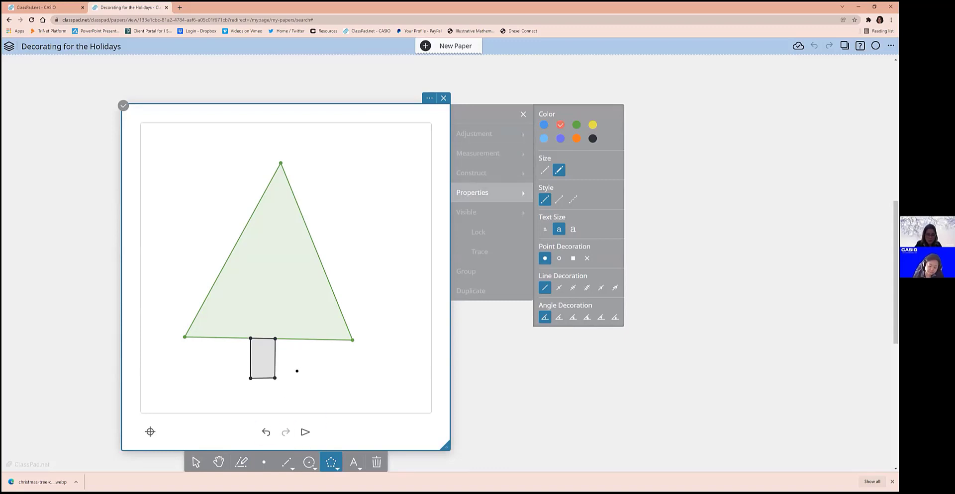
left_click(332, 463)
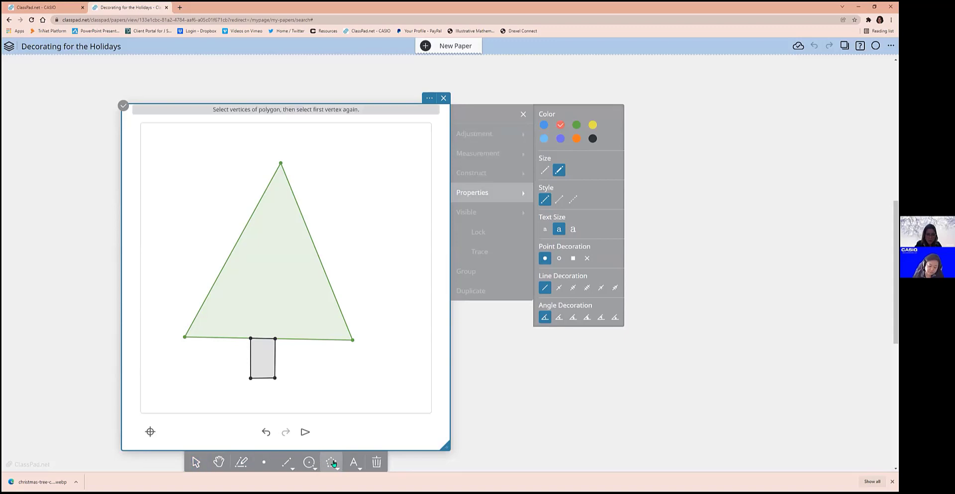
left_click(311, 358)
left_click(308, 383)
left_click(337, 384)
left_click(339, 359)
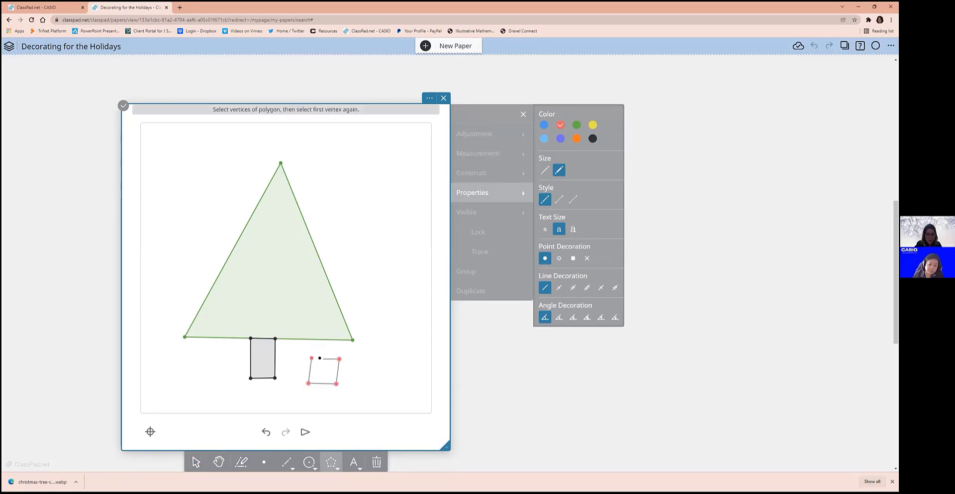
left_click(312, 359)
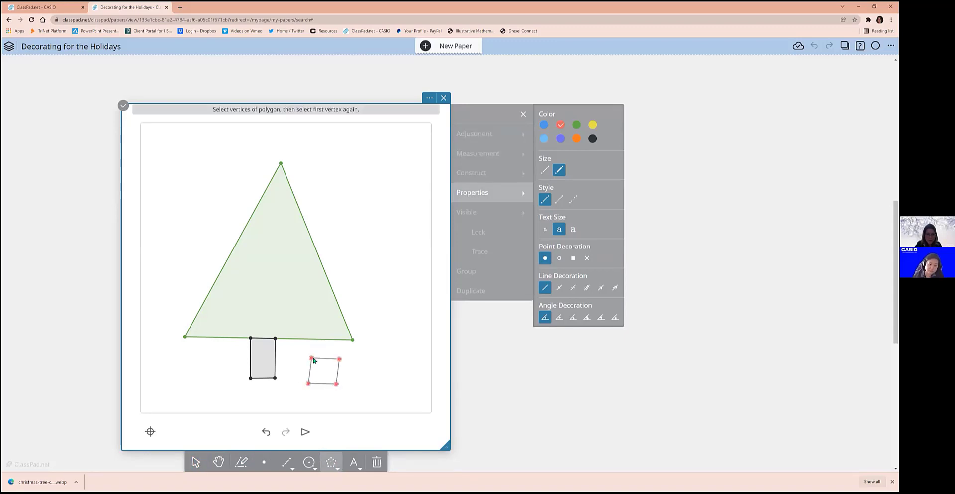
Draw a black line segment from the upper to the lower edge of the red present as its ribbon
left_click(592, 138)
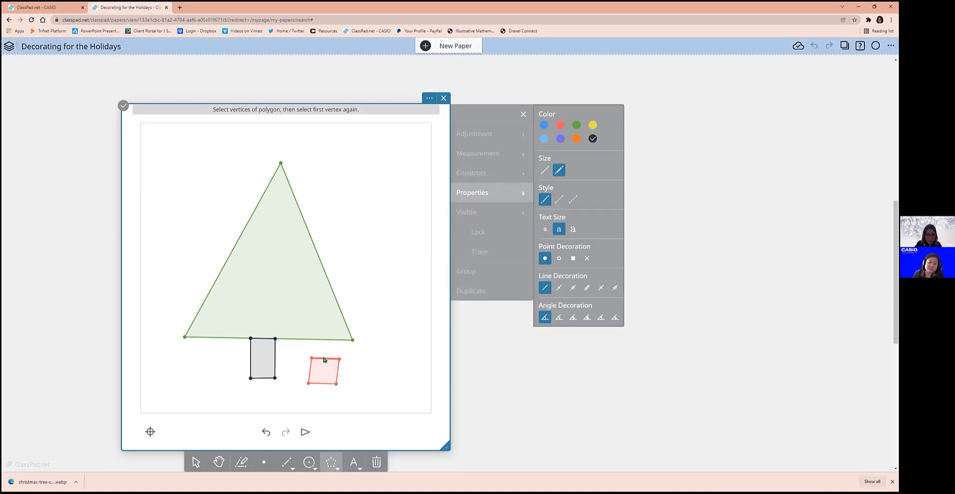
left_click(286, 462)
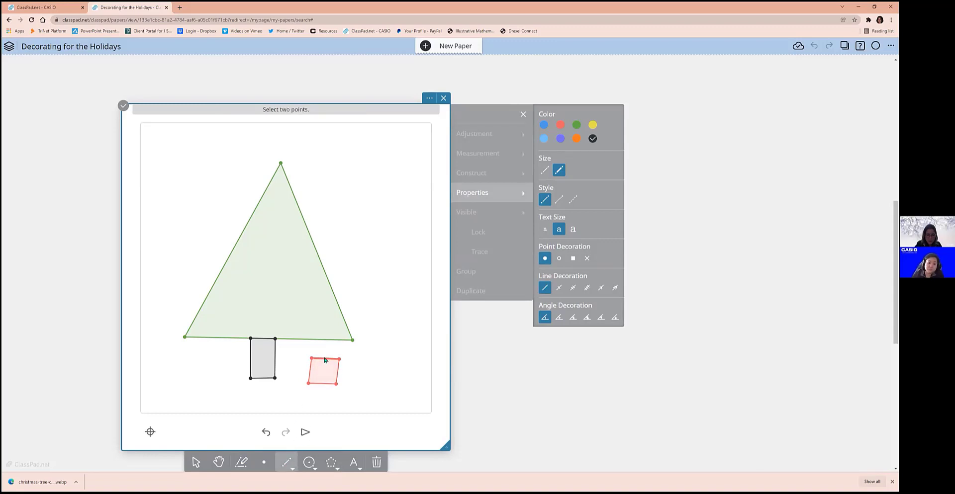
left_click(324, 359)
left_click(321, 385)
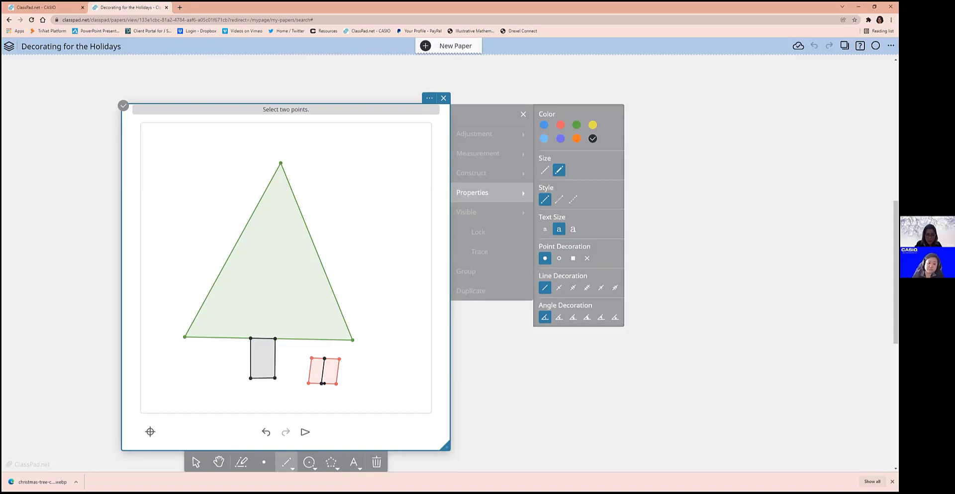
left_click(324, 384)
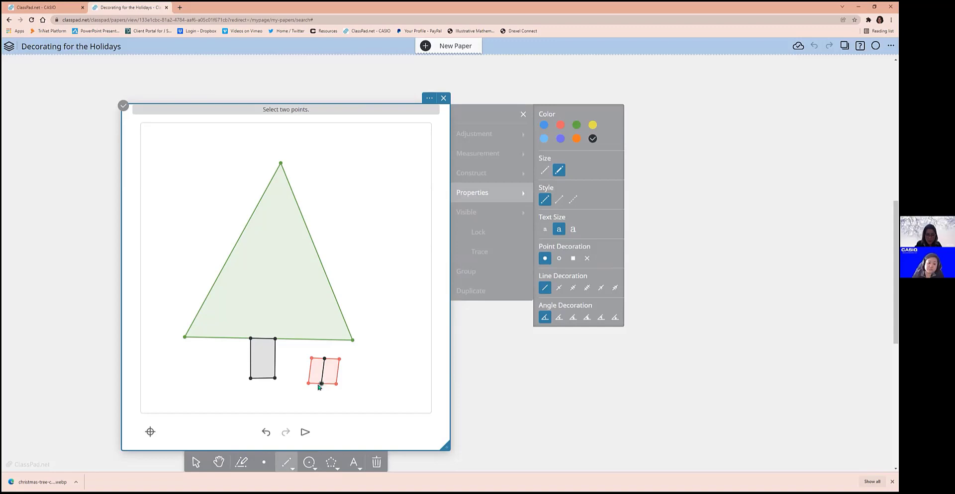
Draw a yellow five-pointed star polygon on top of the tree, with the tree's tip as one of its vertices
left_click(330, 463)
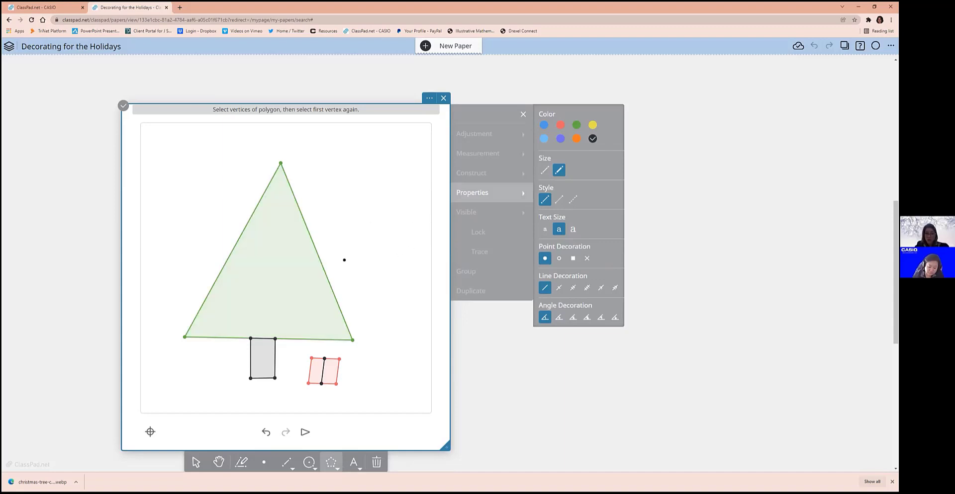
left_click(592, 125)
left_click(281, 134)
left_click(273, 145)
left_click(258, 145)
left_click(273, 154)
left_click(262, 168)
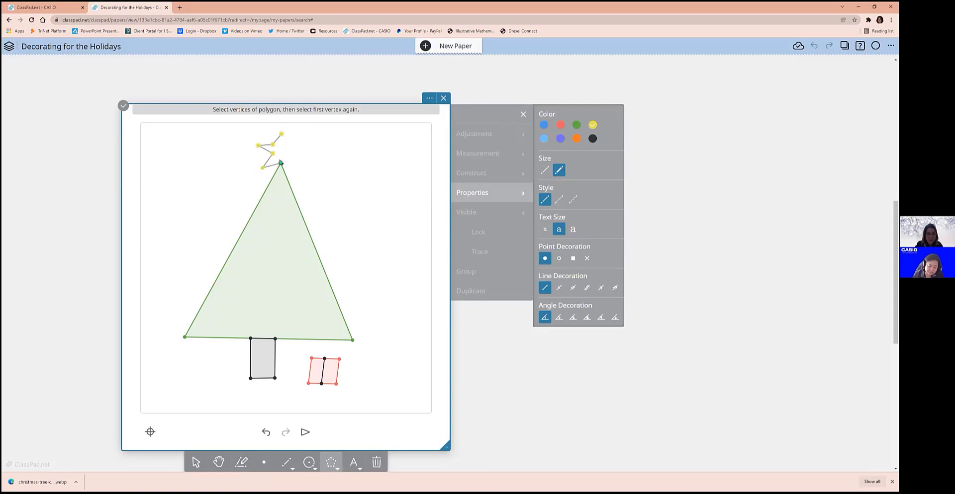
left_click(281, 163)
left_click(289, 156)
left_click(303, 149)
left_click(287, 145)
left_click(281, 135)
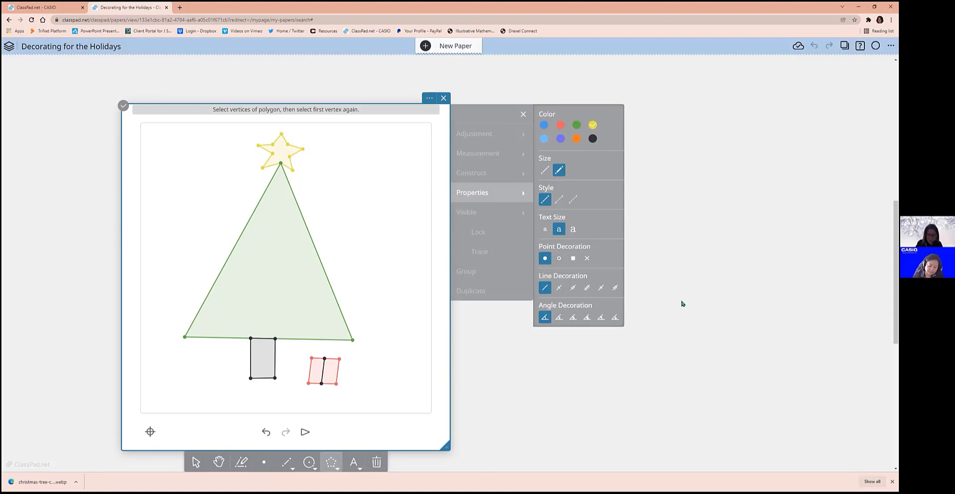
Add a third geometry sticky note beside the tree note and open its settings
left_click(708, 280)
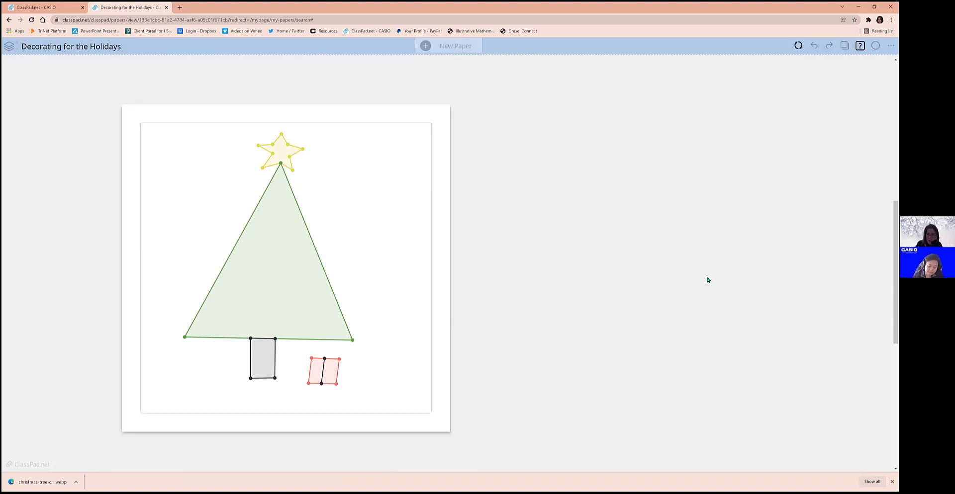
left_click(534, 107)
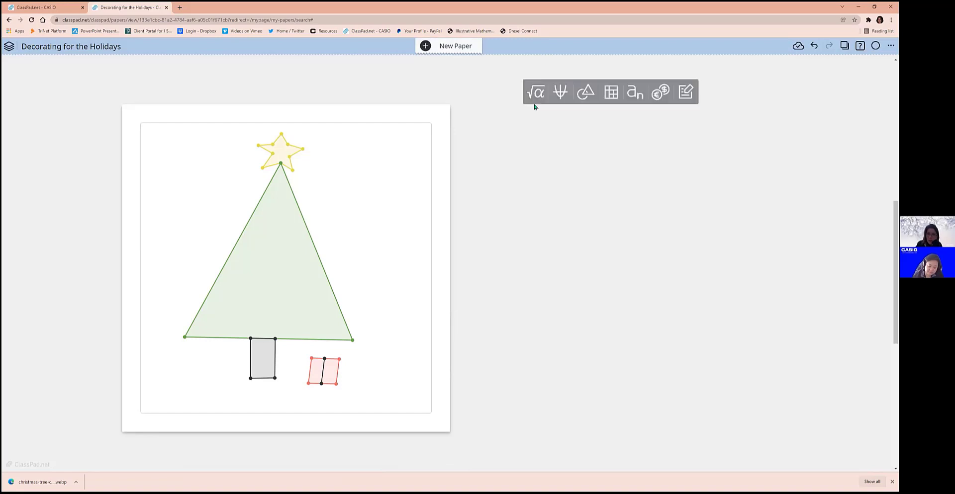
left_click(585, 94)
left_click(830, 98)
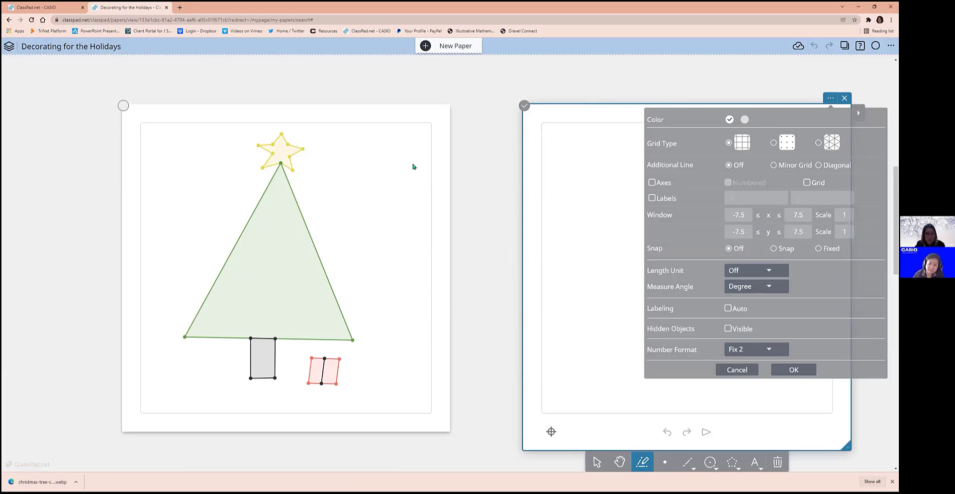
Move the tree note and the new empty note leftward and slightly up on the paper
scroll(469, 198, "up", 5)
scroll(470, 187, "down", 7)
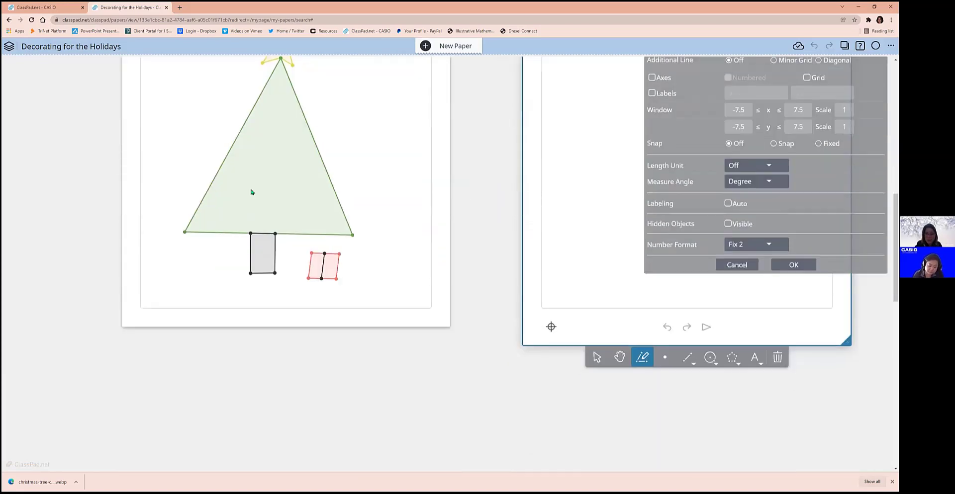
scroll(475, 158, "up", 4)
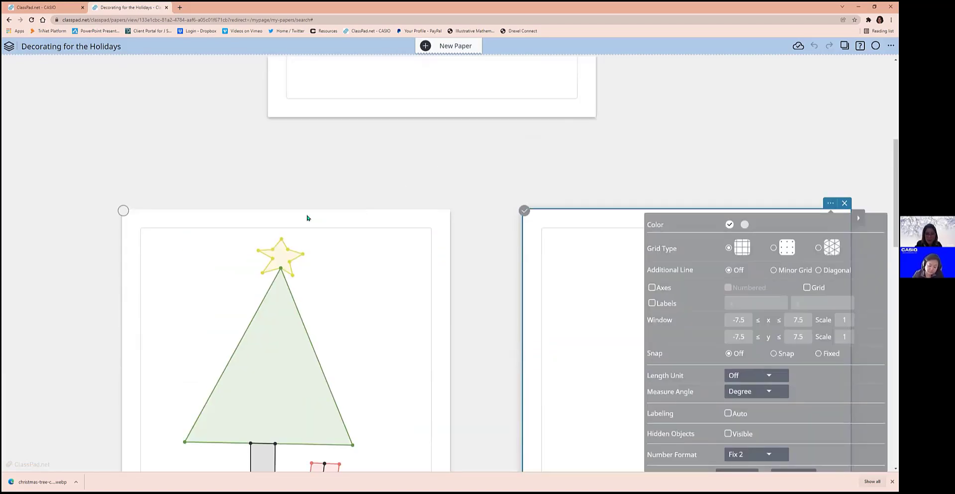
left_click(309, 217)
left_click(623, 218)
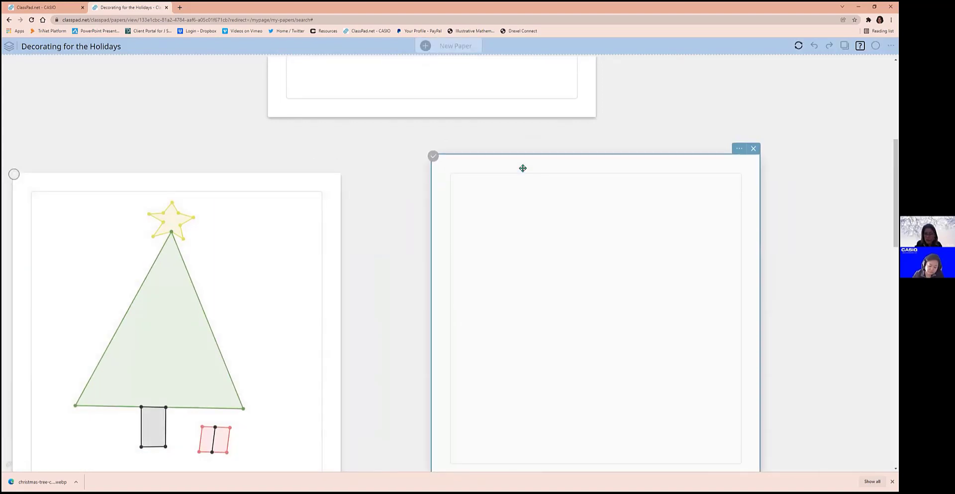
left_click(833, 246)
left_click(710, 168)
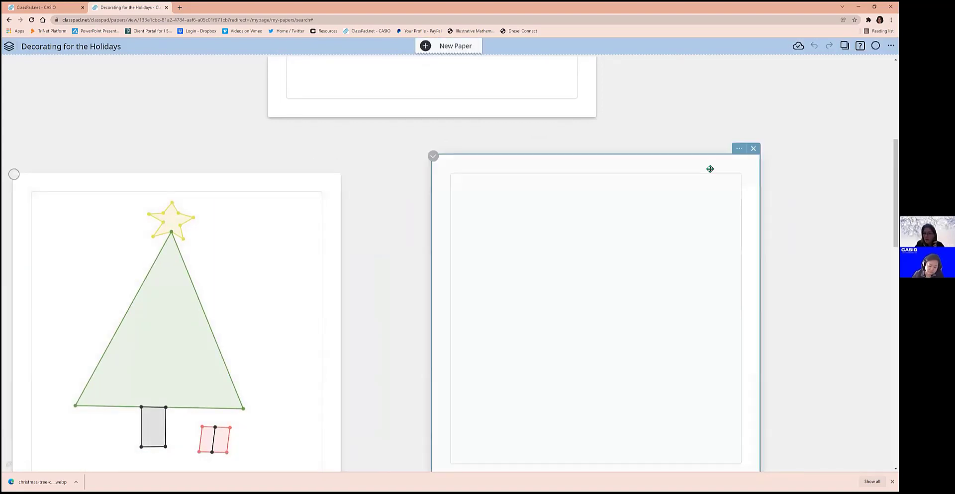
Choose the Circle tool for the empty note and set its drawing color to red
scroll(821, 269, "down", 3)
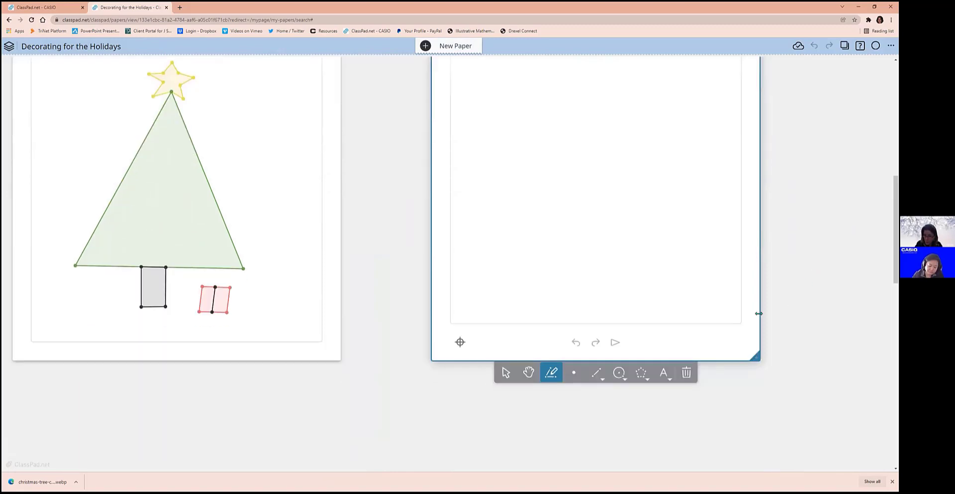
left_click(618, 377)
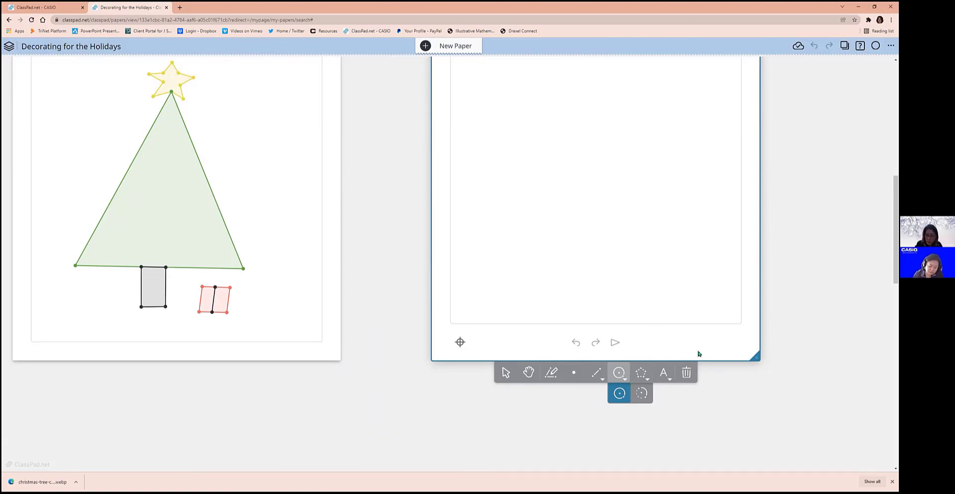
scroll(822, 343, "up", 2)
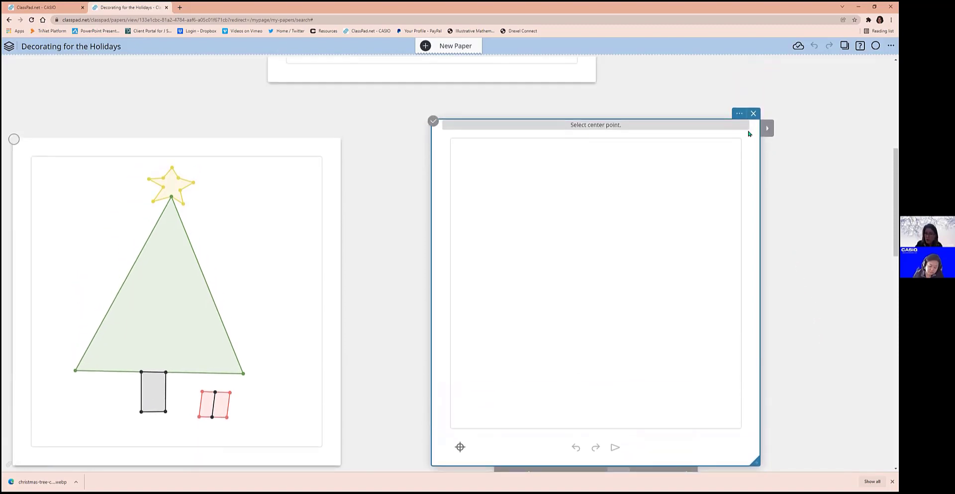
left_click(766, 127)
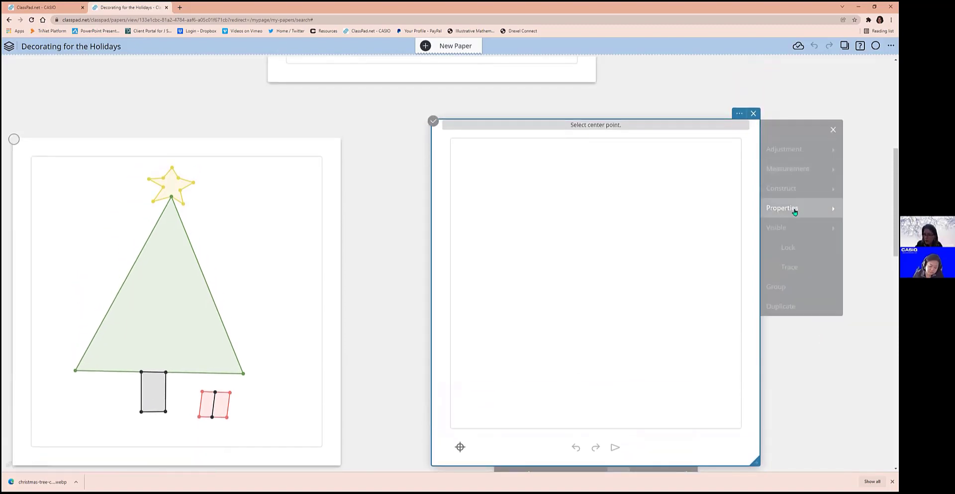
left_click(795, 211)
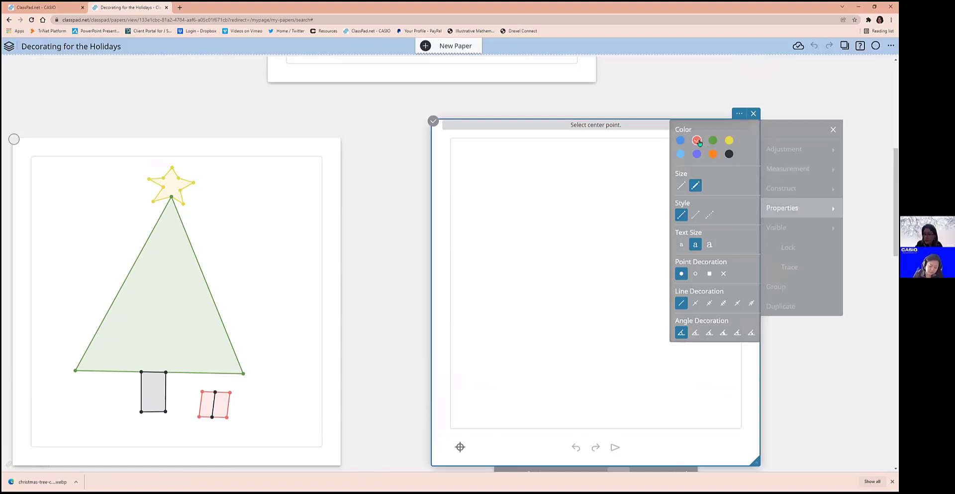
Turn off automatic labeling in the empty note's settings
left_click(739, 113)
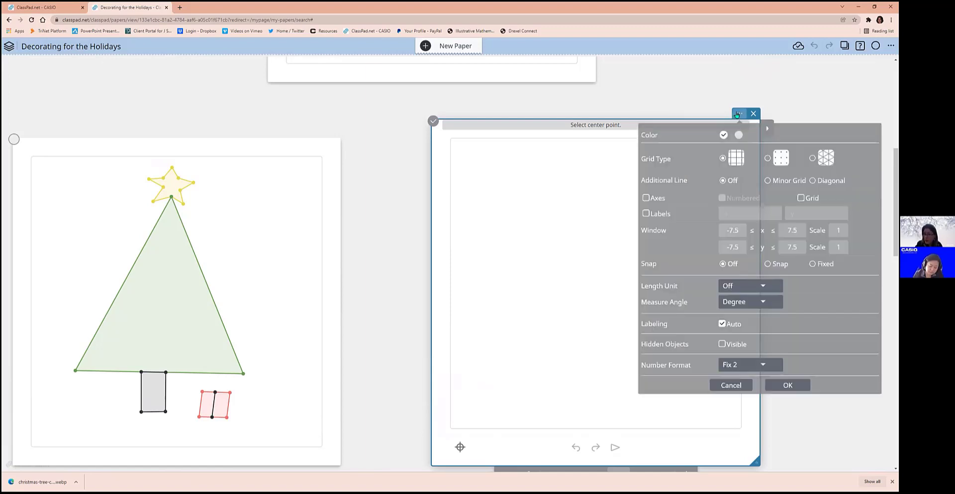
left_click(723, 324)
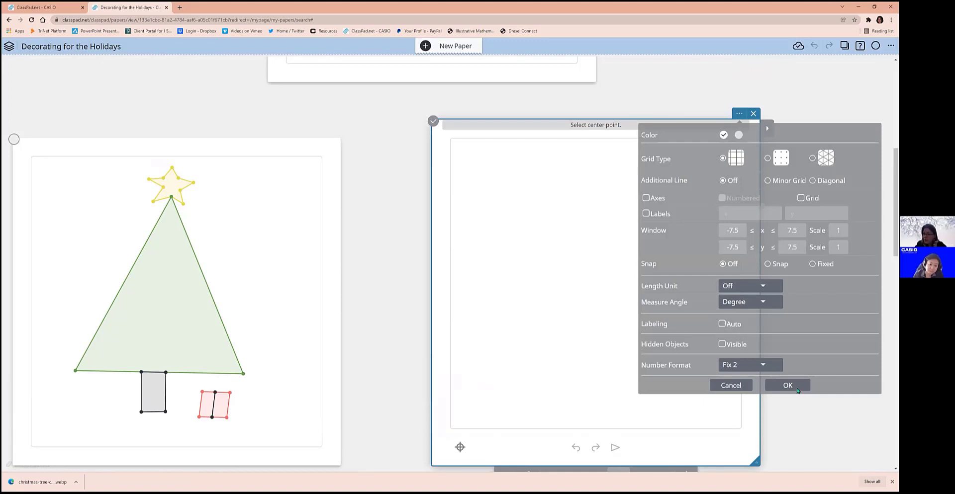
left_click(796, 389)
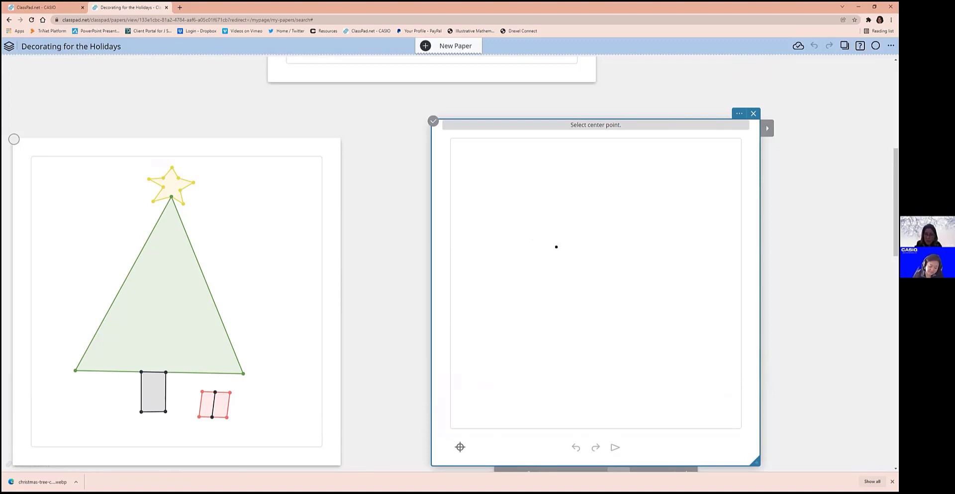
Draw a large open arc in the empty note's upper half with the Arc tool and shorten it by moving its upper-right endpoint upward
scroll(783, 380, "down", 2)
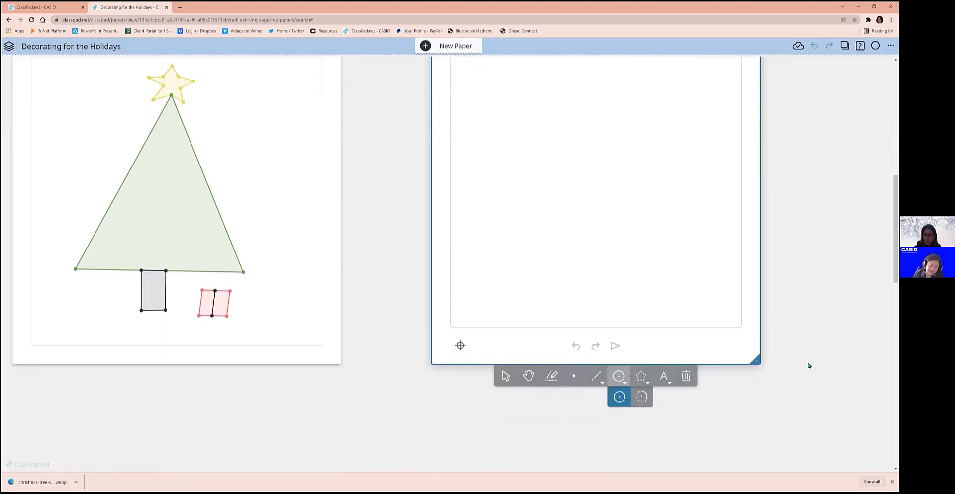
left_click(642, 394)
scroll(844, 303, "up", 1)
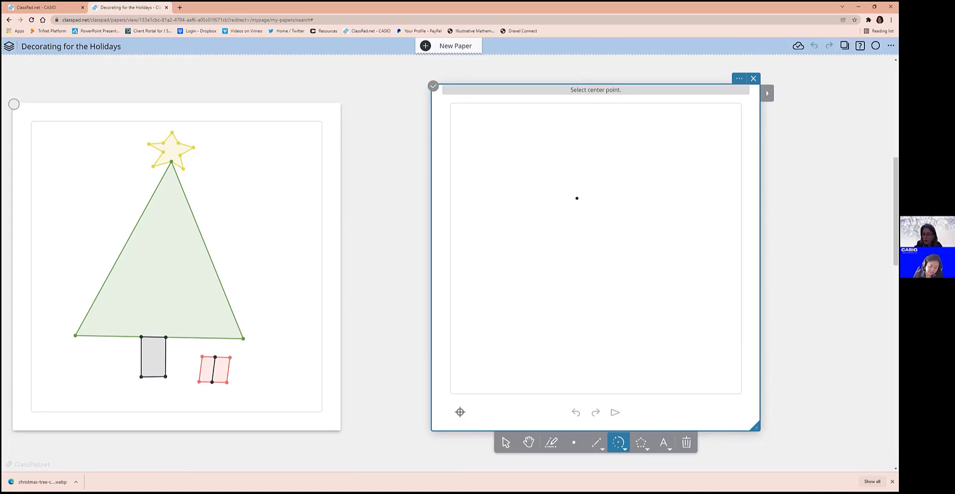
left_click(577, 199)
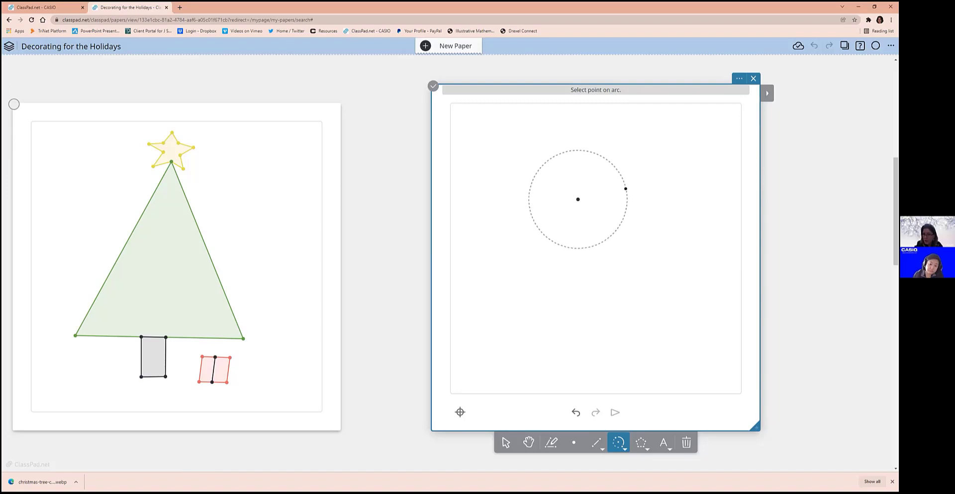
left_click(626, 189)
left_click(545, 236)
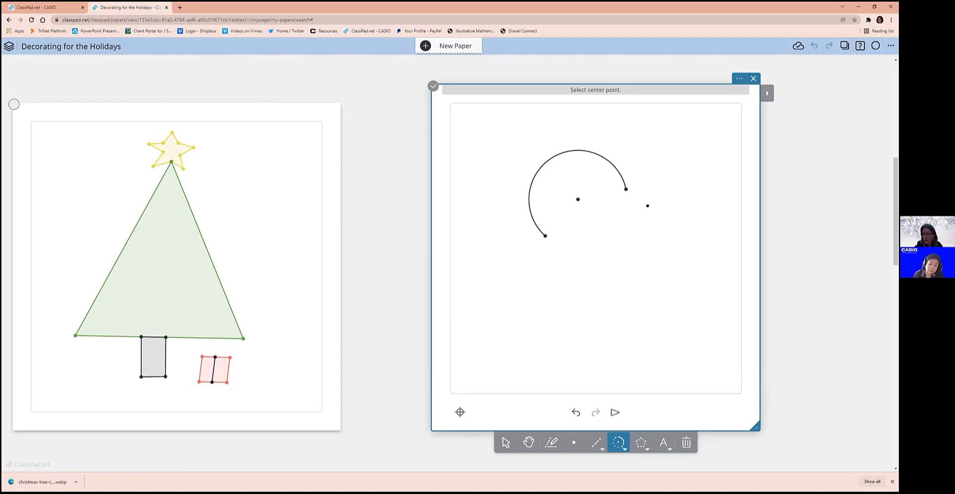
left_click(506, 442)
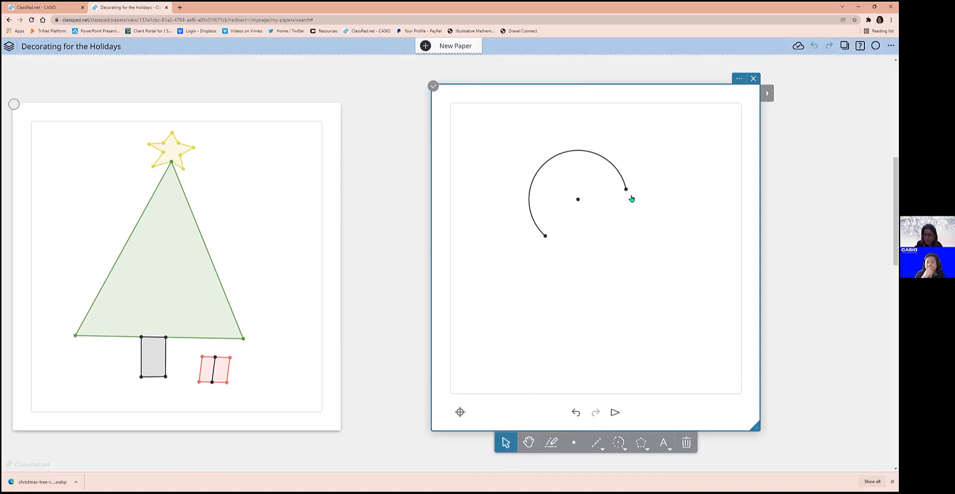
left_click_drag(626, 189, 611, 161)
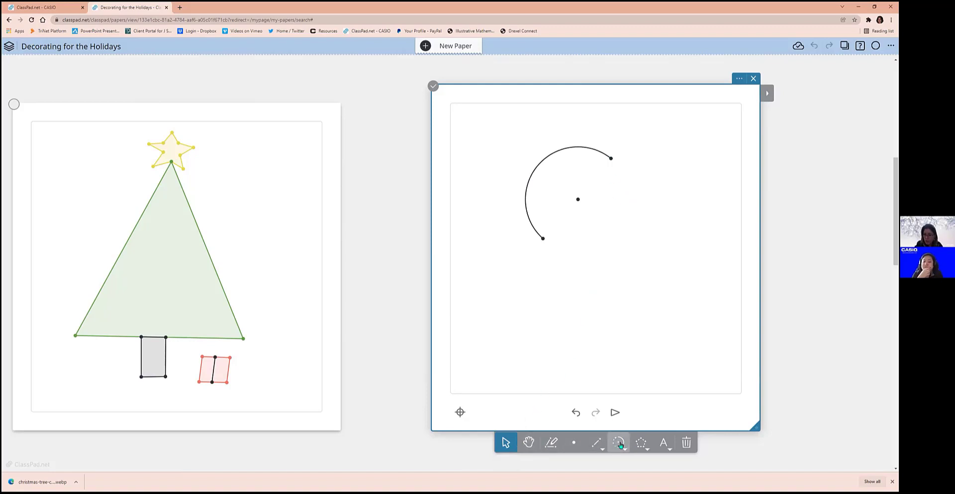
Draw a smaller concentric arc inside the first one, about half its radius and spanning the same opening
left_click(619, 442)
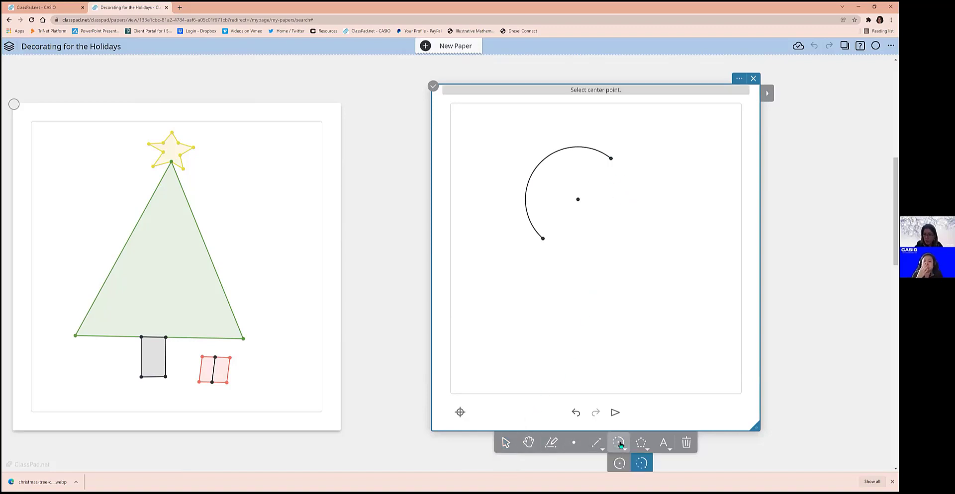
left_click(578, 200)
left_click(596, 179)
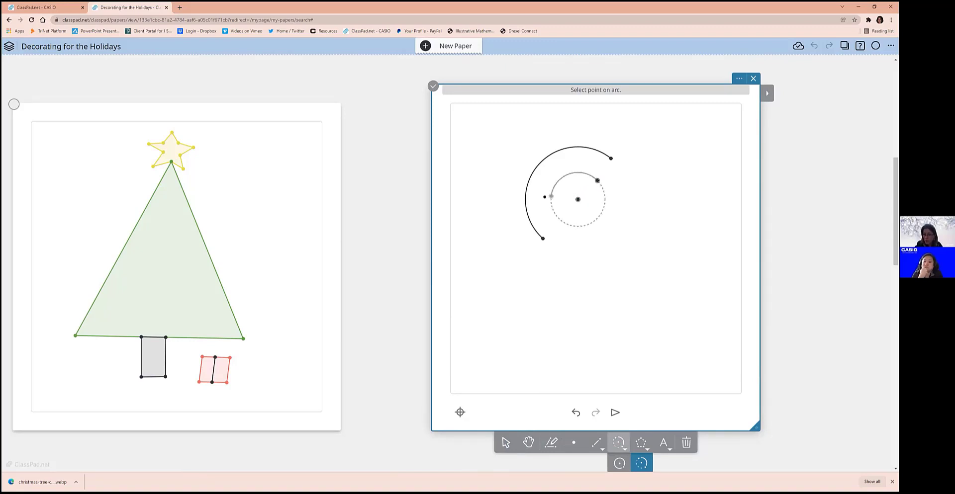
left_click(559, 219)
left_click(505, 443)
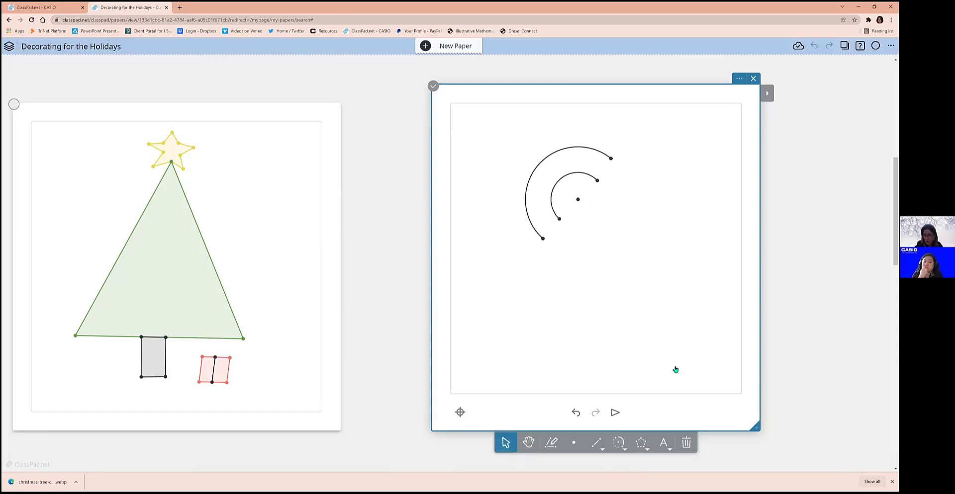
Connect the two arcs with straight segments to form a candy cane outline, closing the hook's tip and the shaft's lower end
left_click(597, 443)
left_click_drag(611, 158, 716, 270)
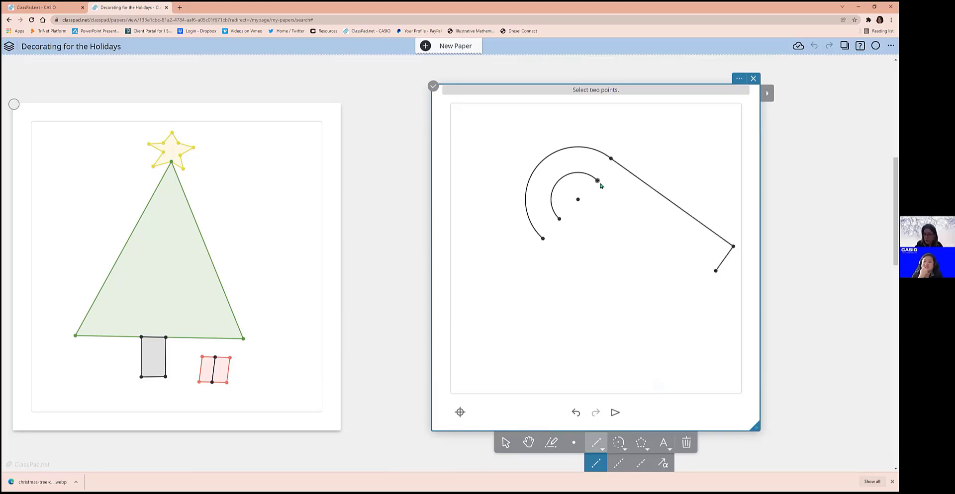
left_click_drag(600, 186, 715, 271)
left_click_drag(543, 238, 559, 220)
left_click(506, 443)
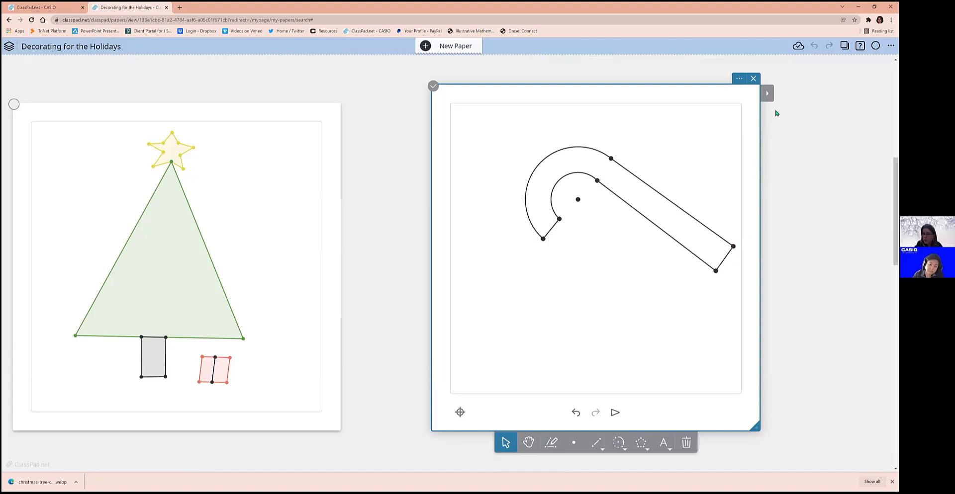
Hide the arc center and all endpoints of the candy cane so only its outline shows
left_click(766, 94)
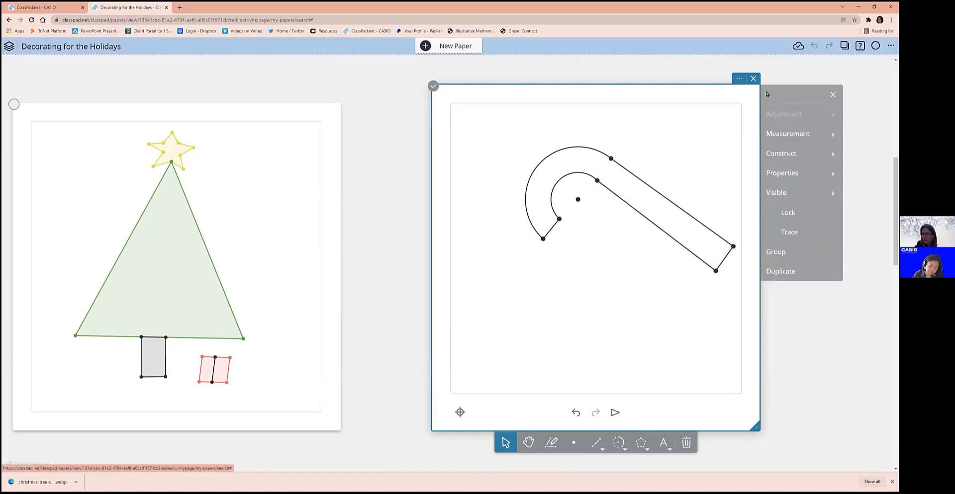
left_click(780, 196)
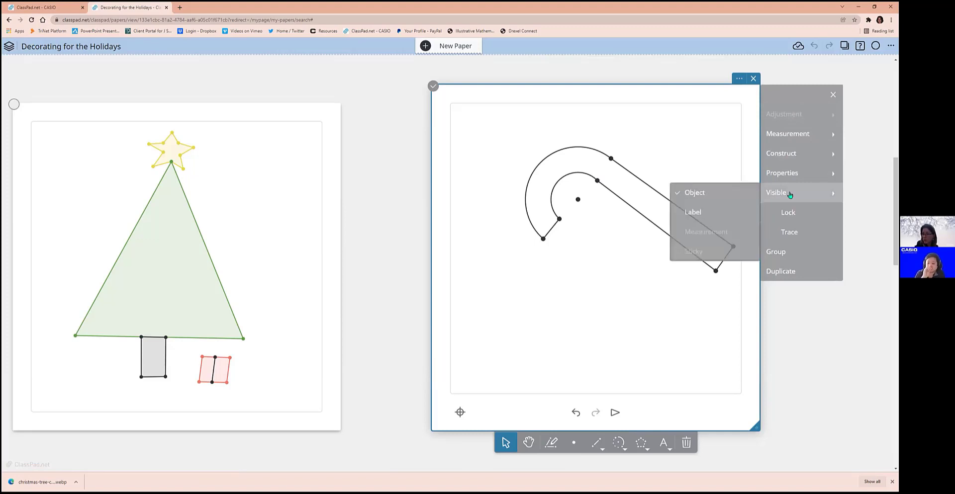
left_click(695, 194)
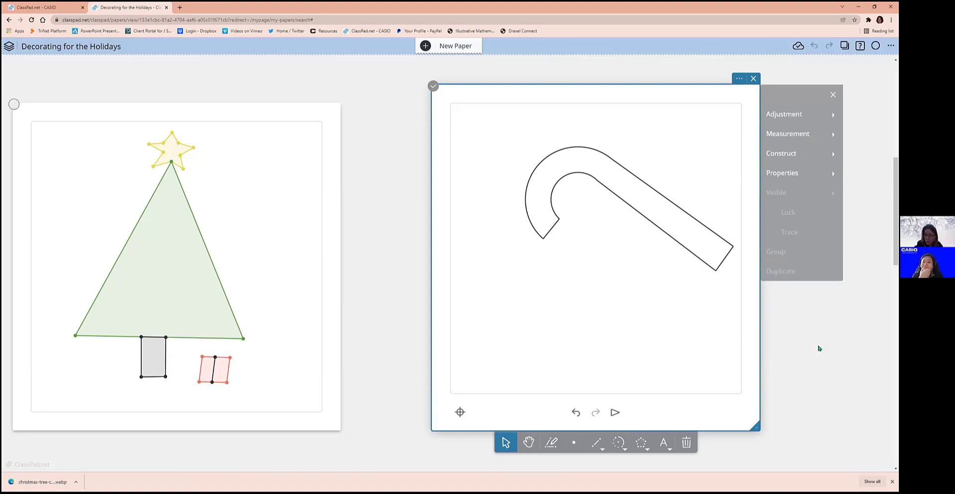
Set the candy cane note's drawing color to red and choose the Polygon tool
left_click(784, 173)
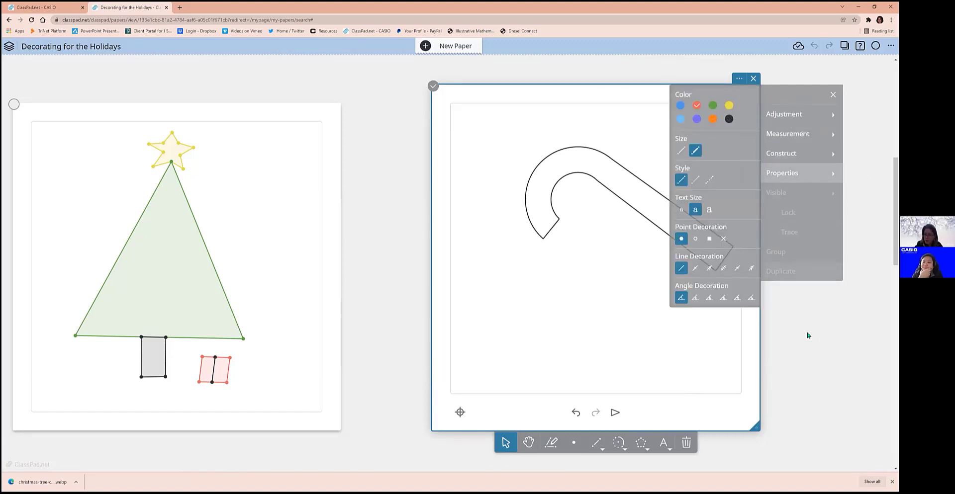
left_click(641, 444)
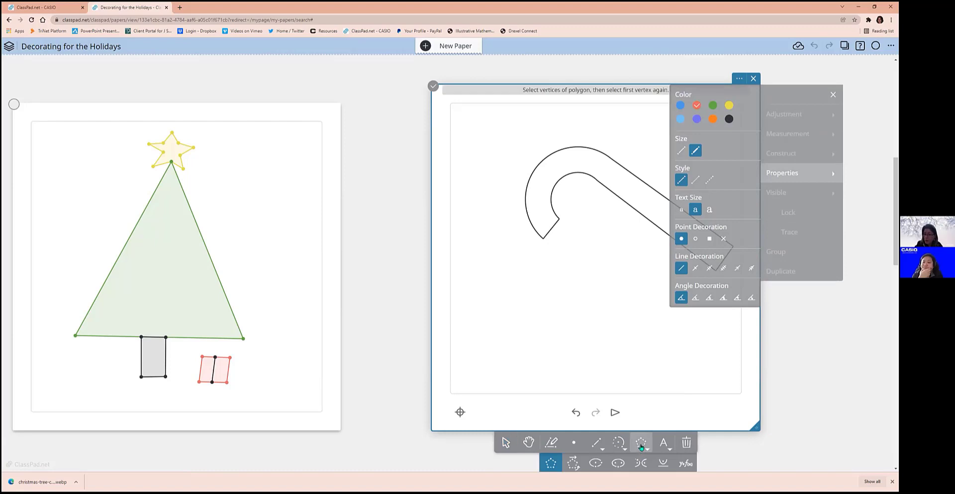
left_click(835, 368)
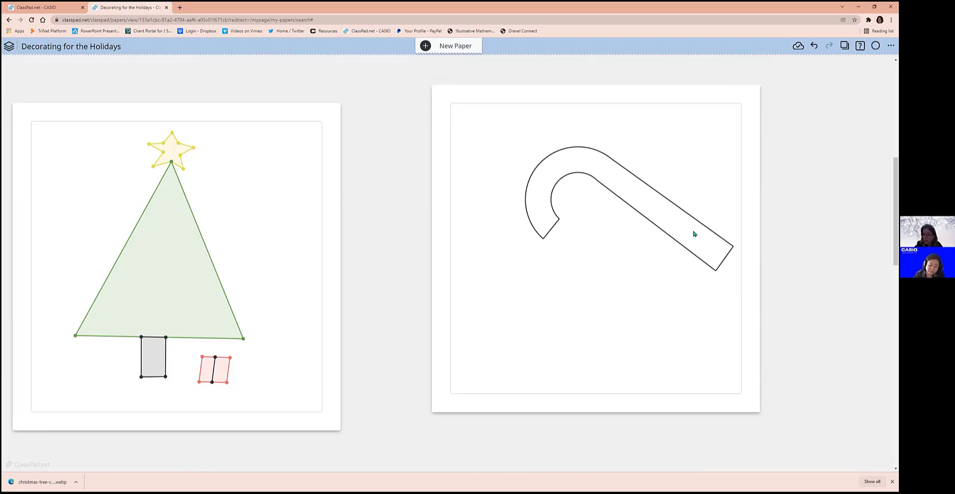
left_click(715, 271)
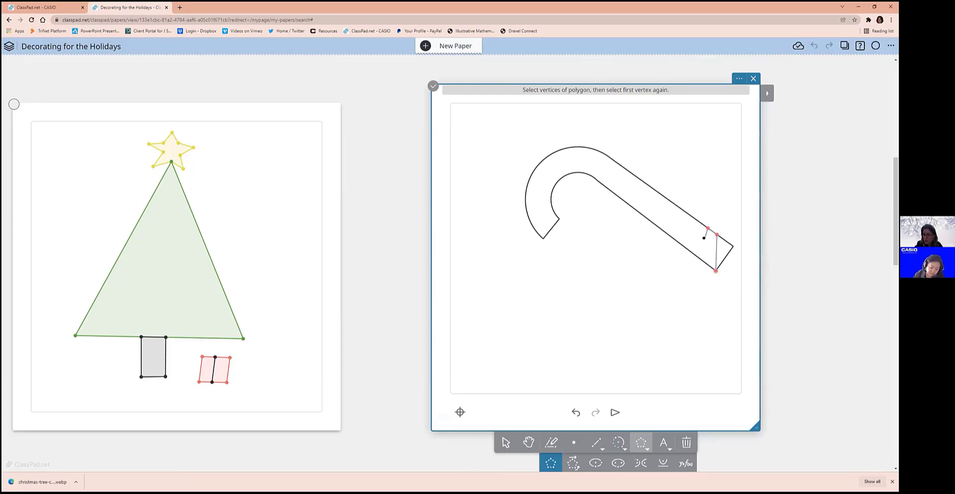
left_click(708, 267)
left_click(716, 235)
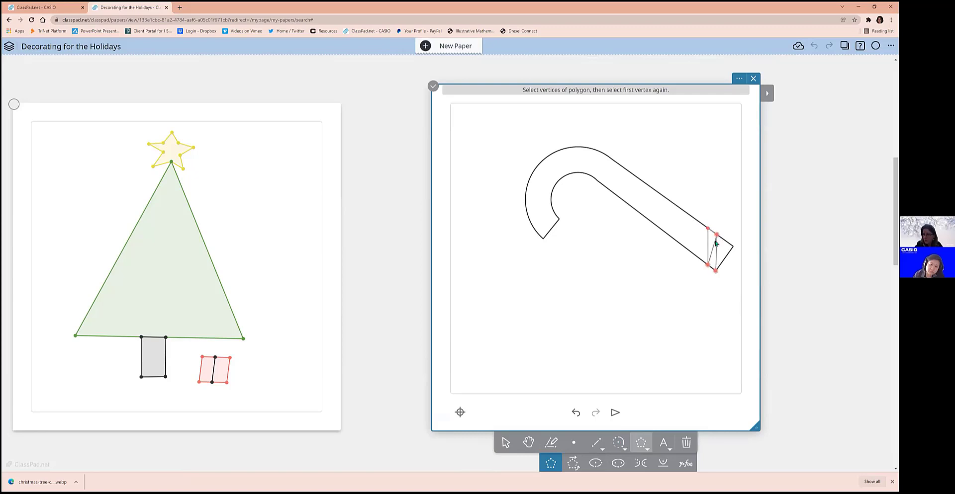
left_click(719, 267)
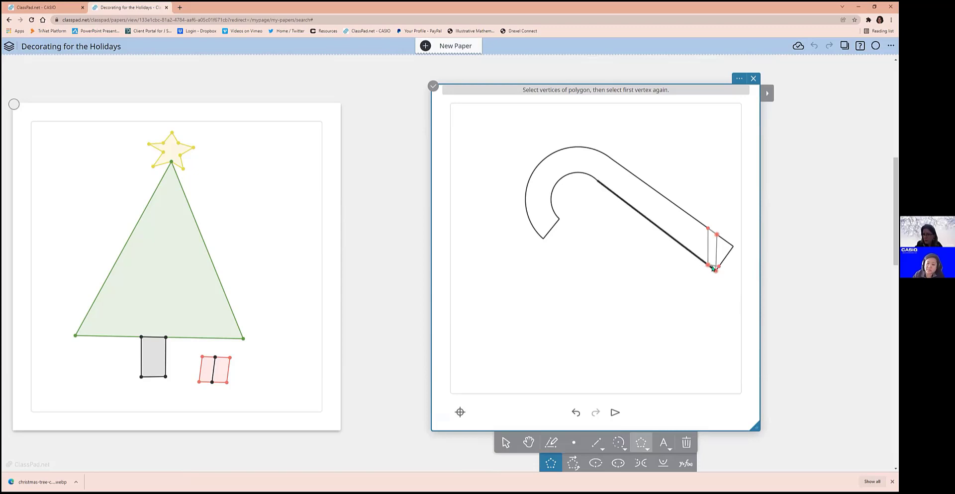
left_click(577, 412)
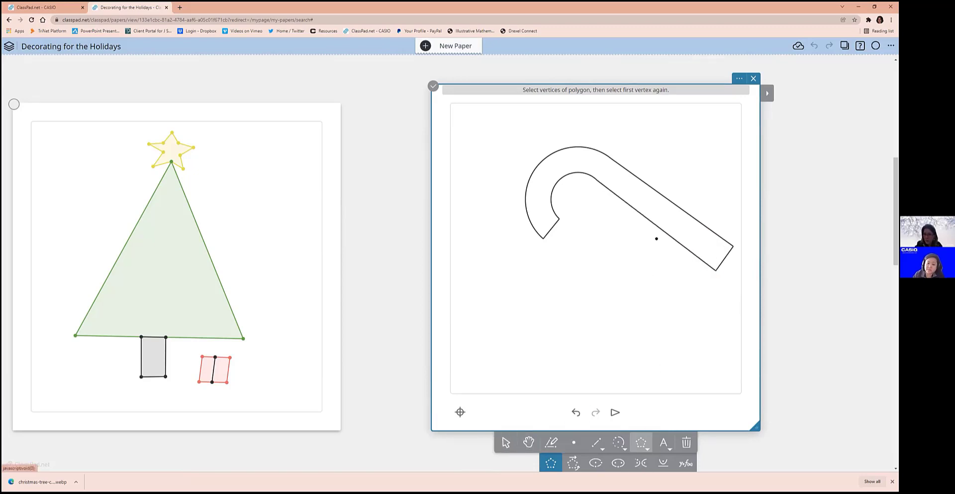
Draw a narrow red four-sided polygon as a stripe across the middle of the candy cane's shaft
left_click(666, 198)
left_click(663, 232)
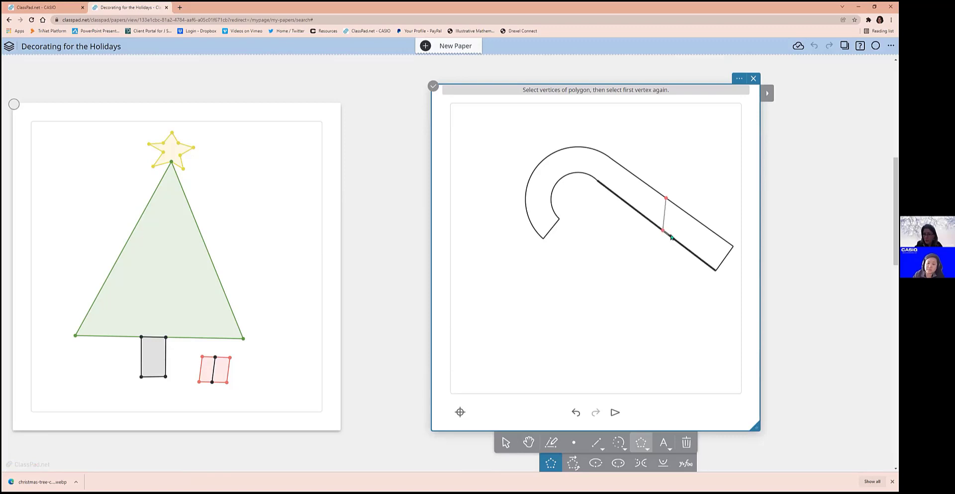
left_click(672, 238)
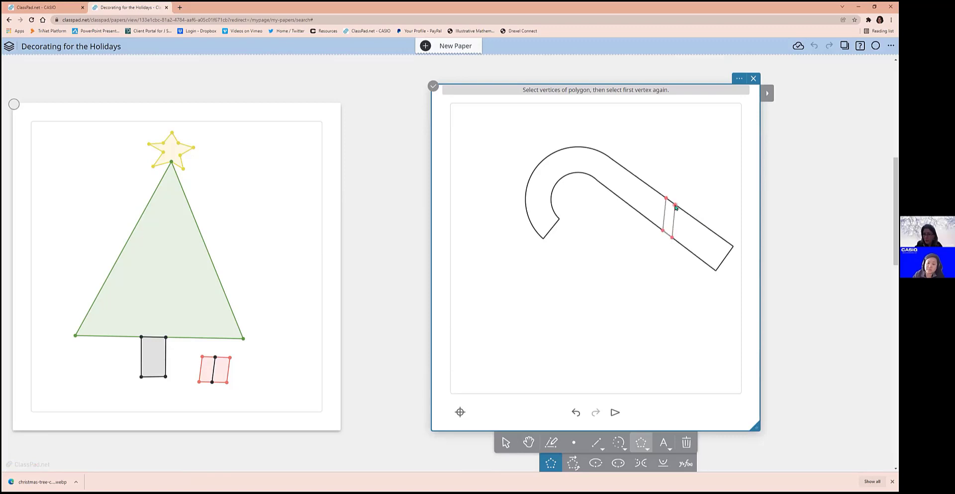
left_click(675, 205)
left_click(666, 199)
Draw a red triangular stripe across the bend of the candy cane, with its tip on the inner arc
left_click(589, 175)
left_click(605, 156)
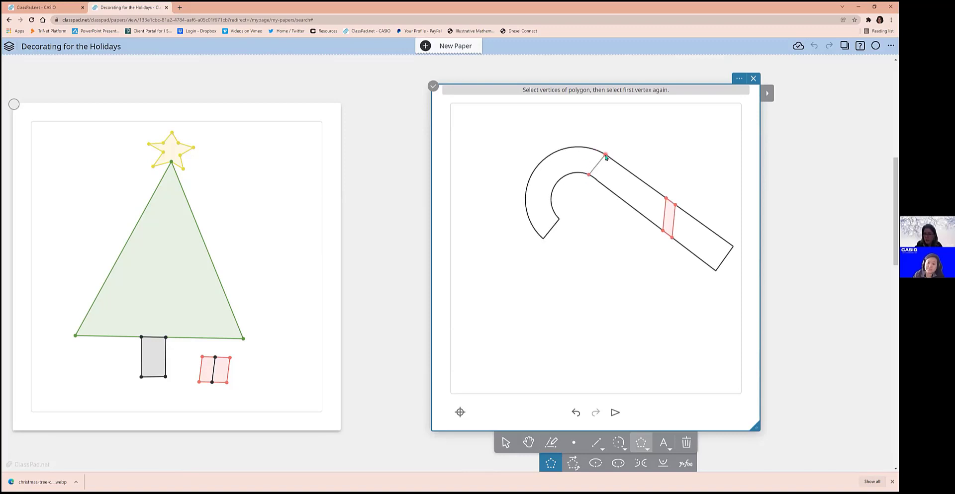
left_click(584, 148)
left_click(590, 175)
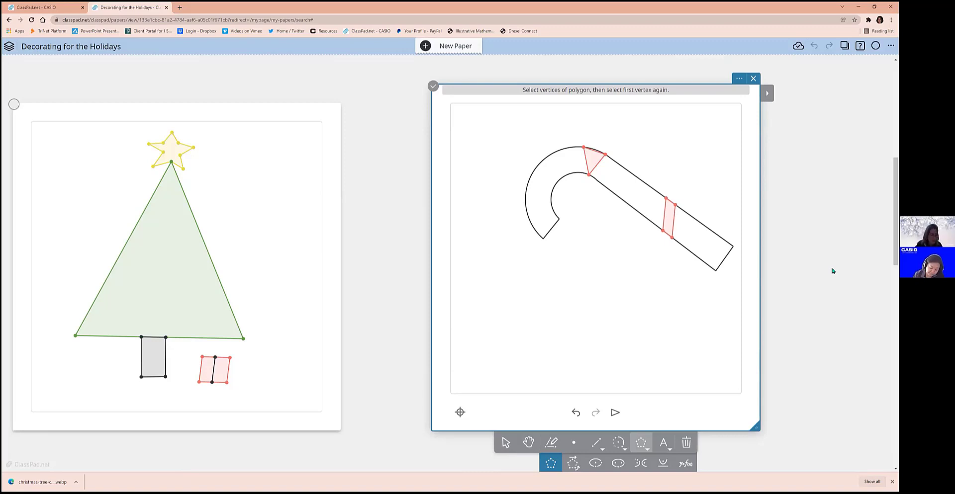
In the empty geometry note further down, turn off automatic labeling, show unnumbered axes and the grid, and enable Snap
scroll(398, 247, "down", 8)
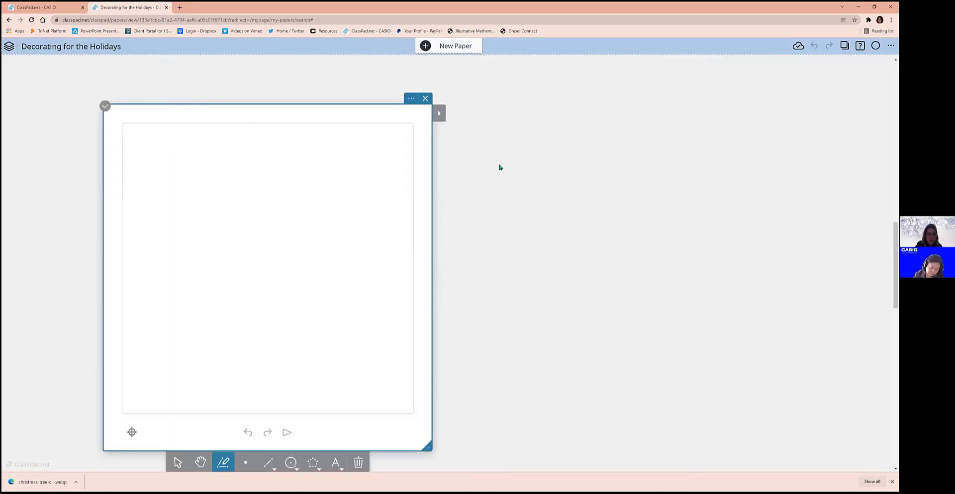
left_click(411, 99)
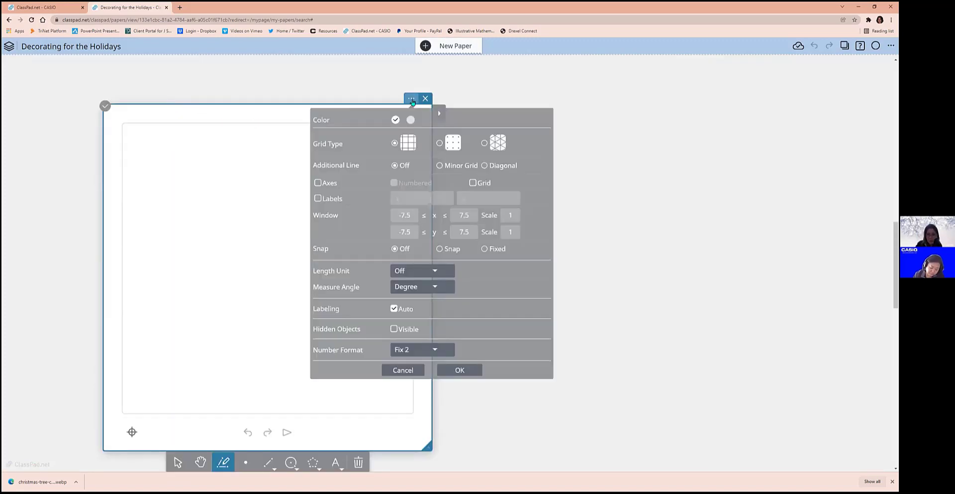
left_click(393, 309)
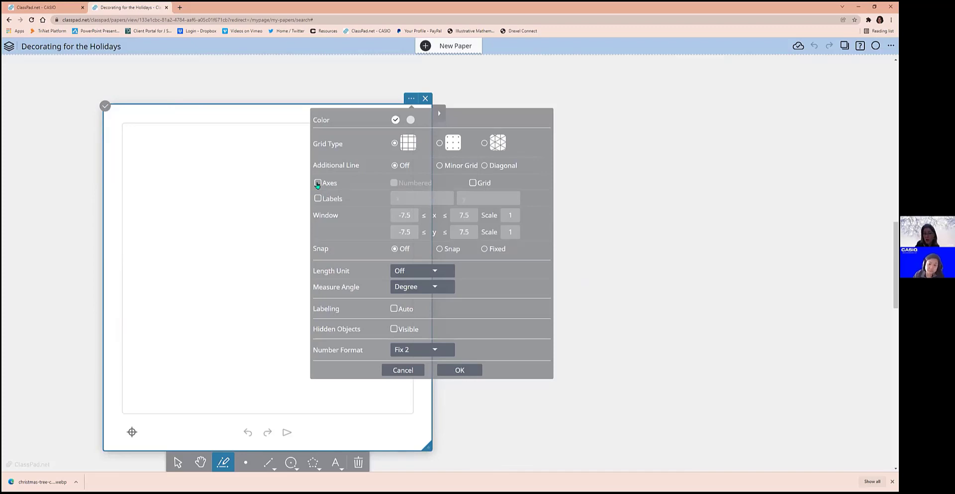
left_click(318, 183)
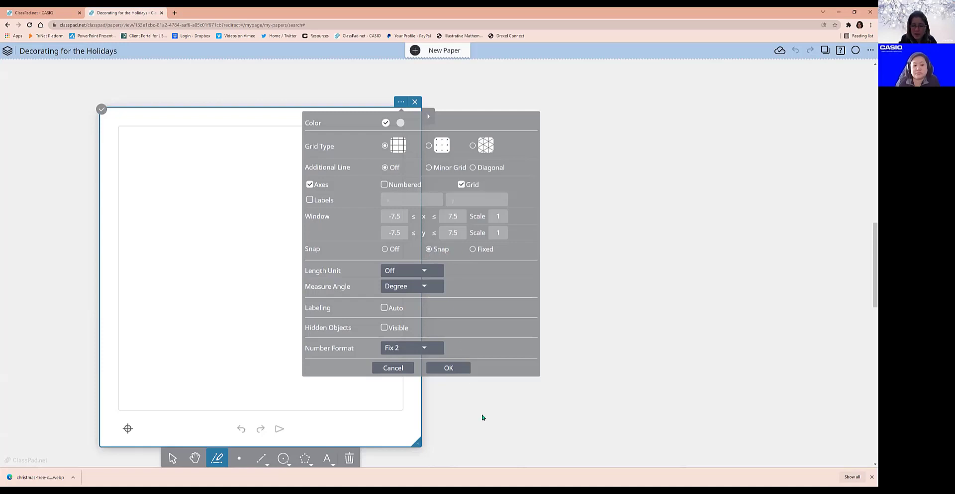
left_click(449, 368)
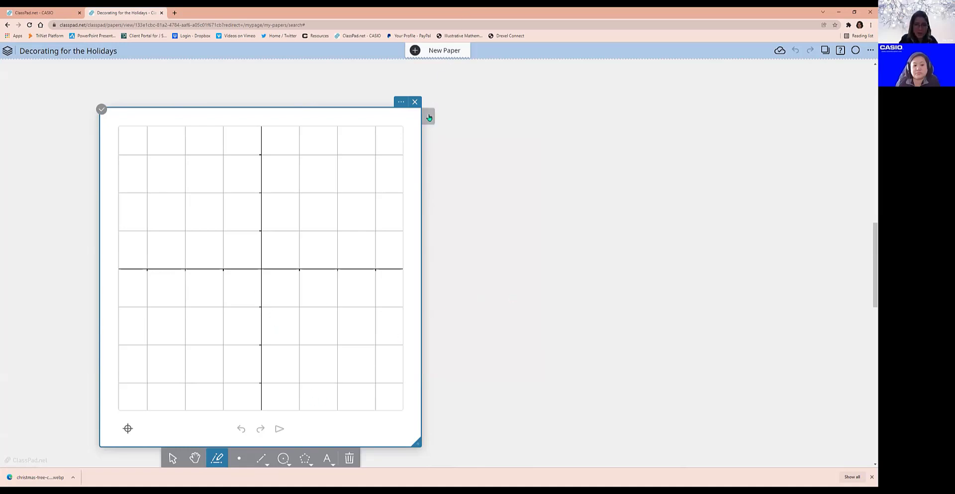
Draw a light blue vertical segment on the y-axis from three grid lines below the origin to three grid lines above it
left_click(428, 116)
left_click(442, 197)
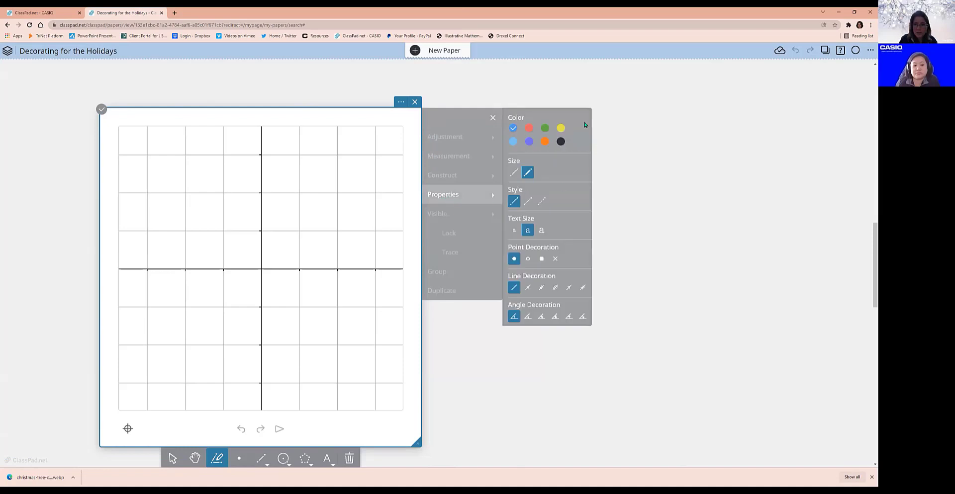
left_click(513, 142)
left_click(262, 461)
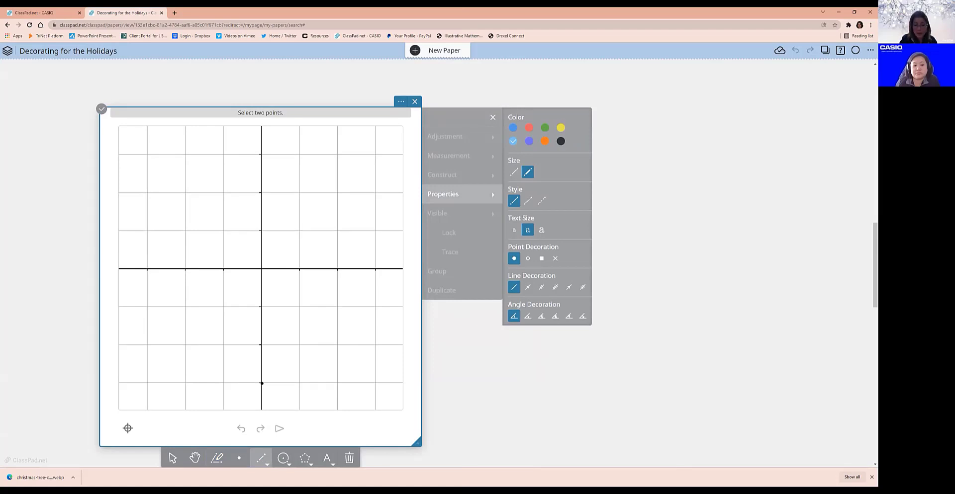
left_click(261, 383)
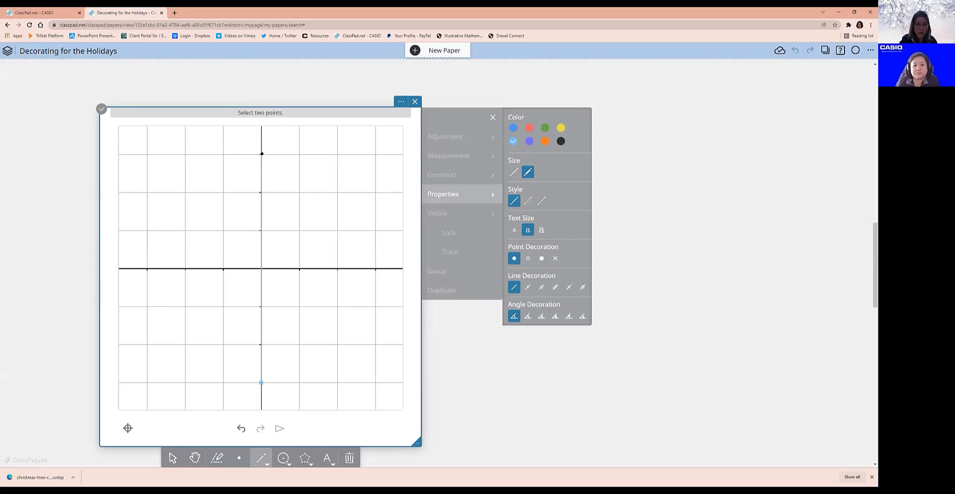
left_click(261, 154)
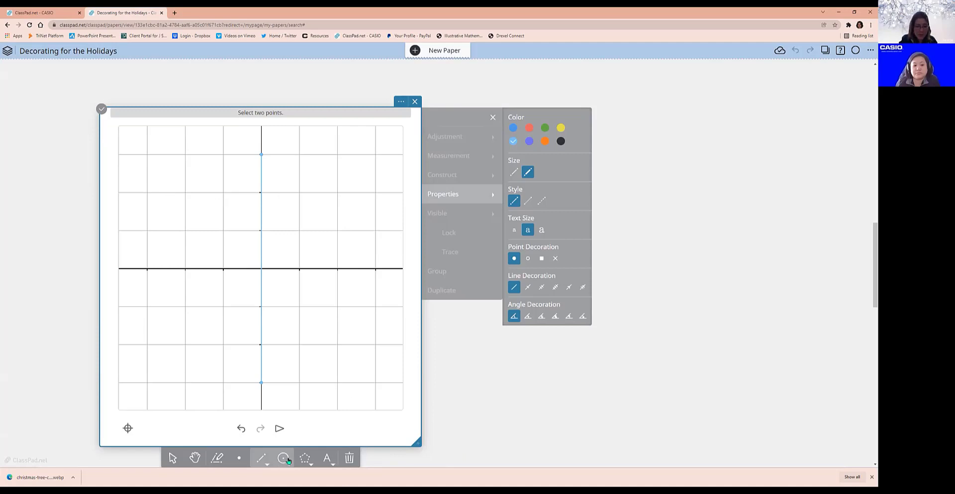
left_click(261, 459)
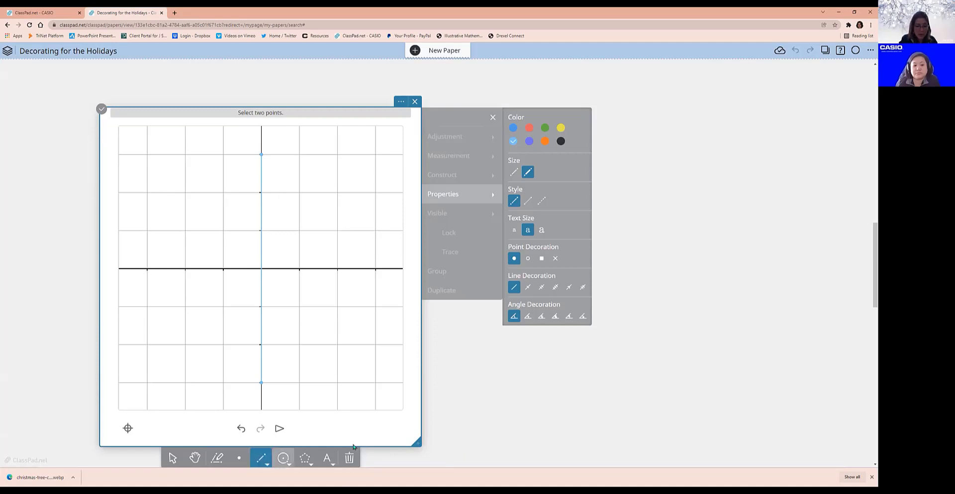
Draw three vectors from the origin, ending one unit left and two up, about half left and three up, and two left and two up
scroll(526, 362, "down", 2)
left_click(266, 363)
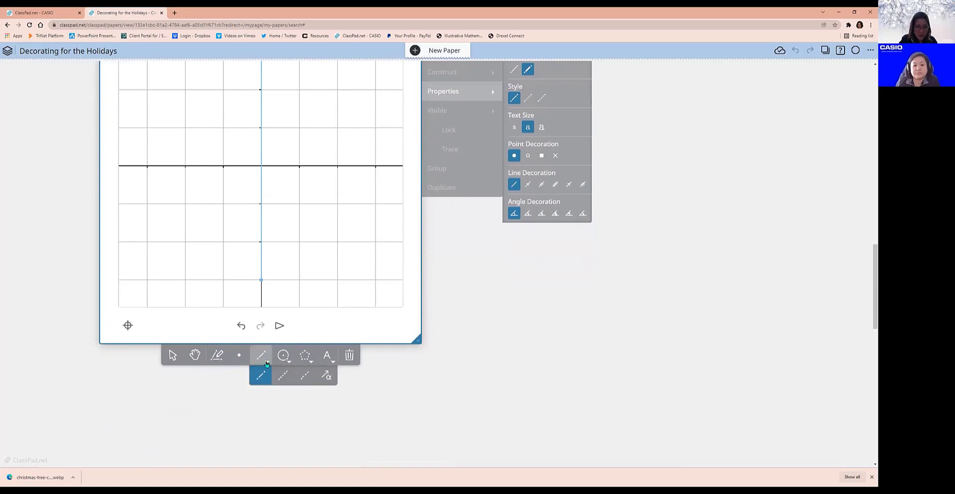
left_click(328, 379)
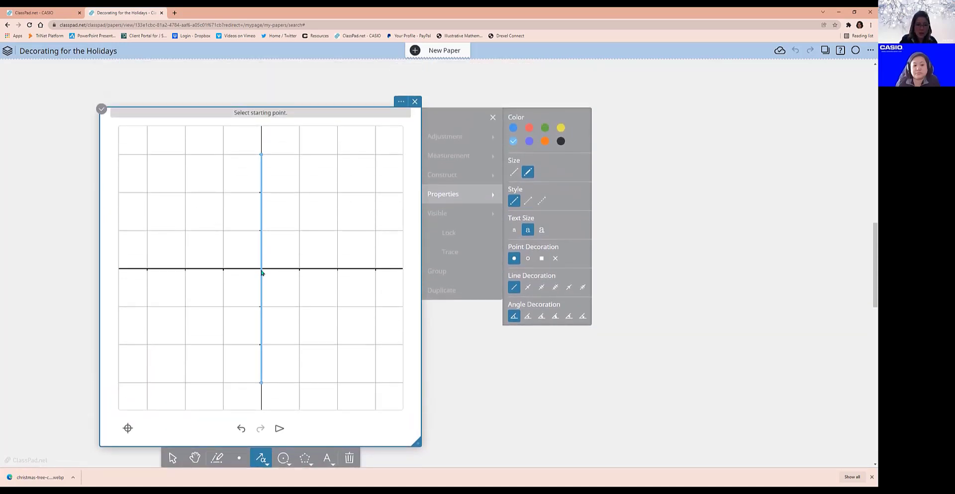
left_click(261, 269)
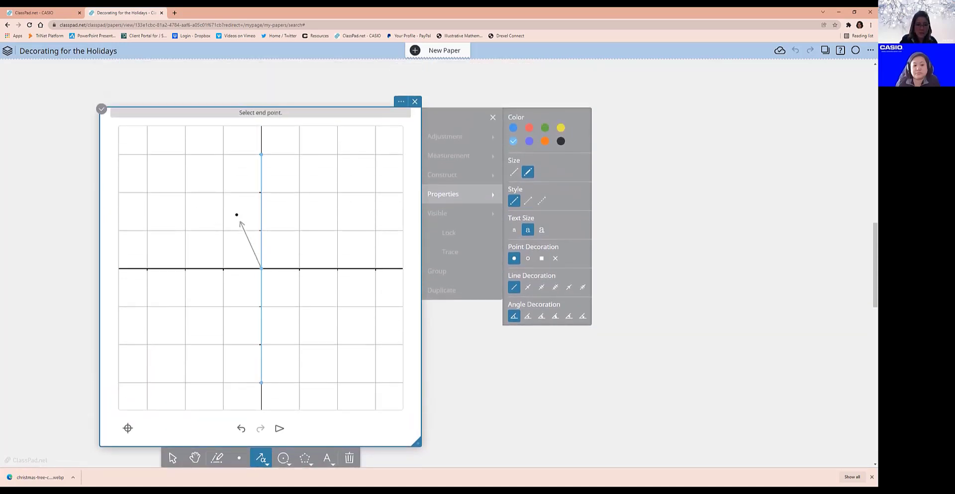
left_click(224, 194)
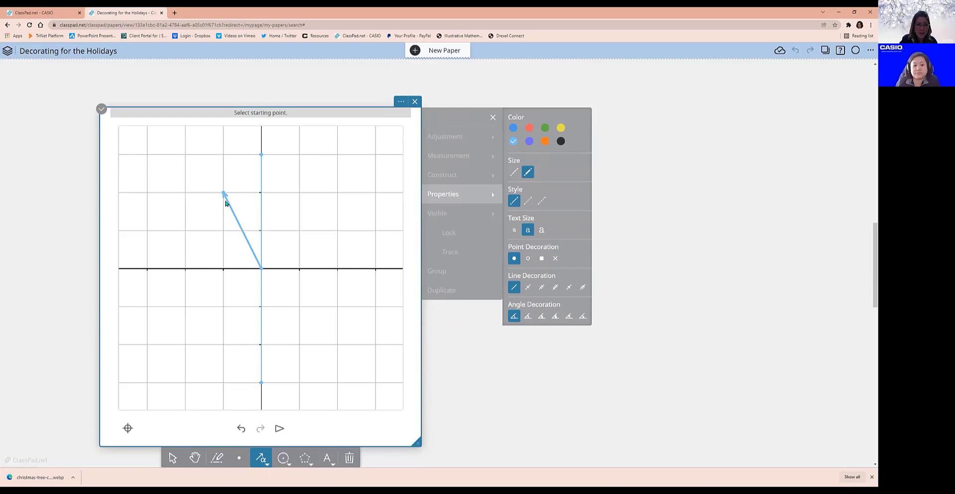
left_click(262, 269)
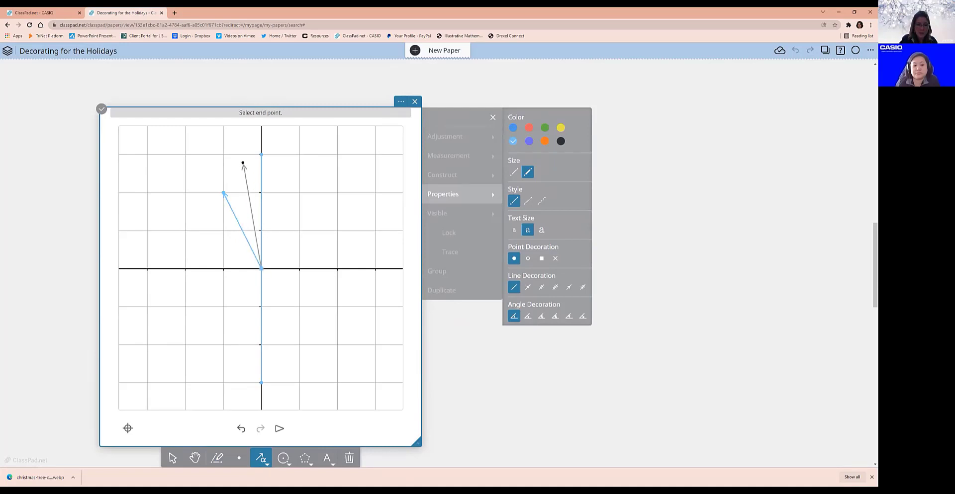
left_click(240, 155)
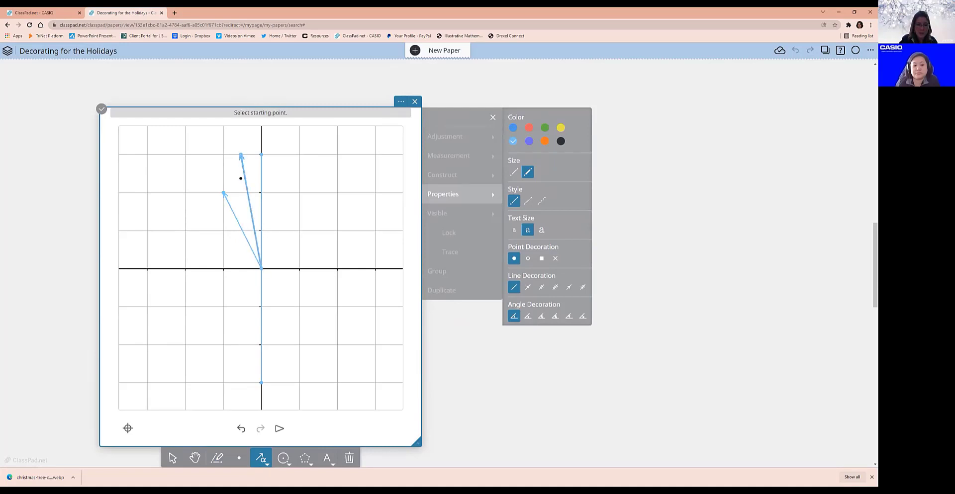
left_click(262, 269)
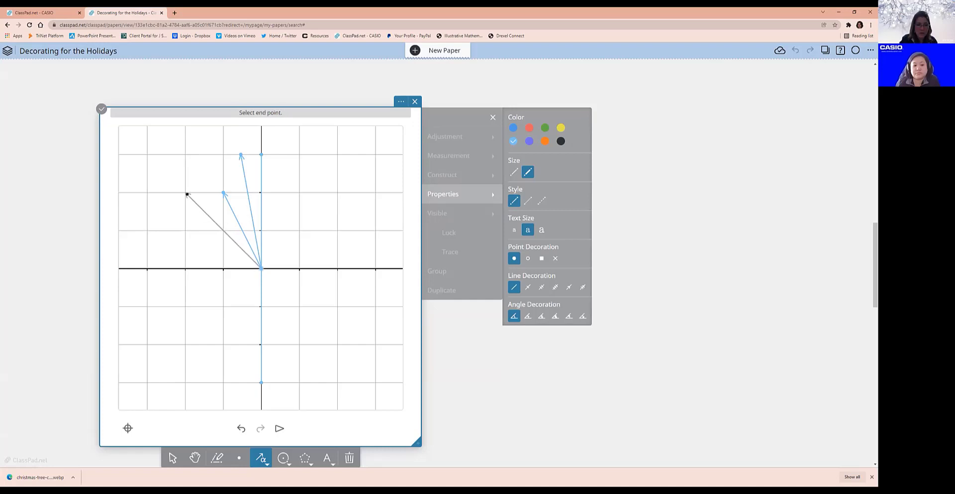
left_click(186, 193)
Draw a short, slightly rising vector left of the origin and another along the x-axis ending three grid lines left of it
left_click(263, 269)
left_click(233, 259)
left_click(261, 269)
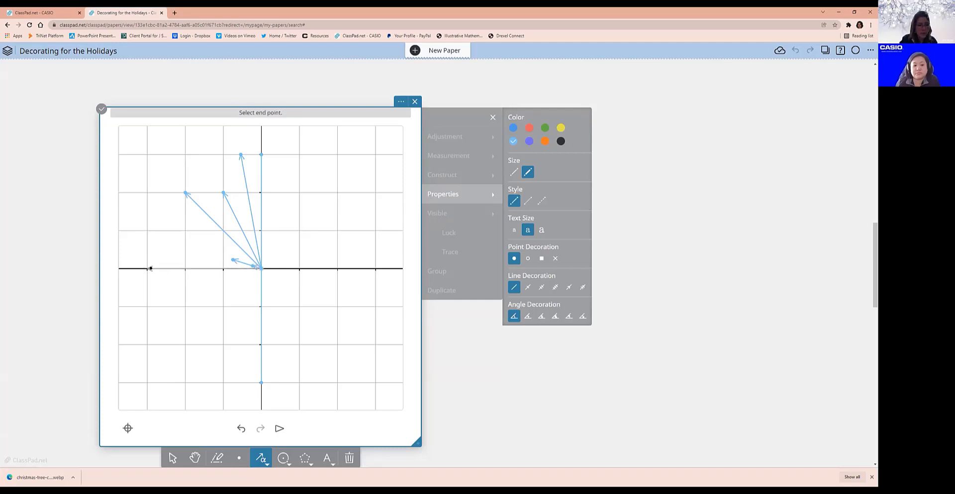
left_click(147, 268)
left_click(262, 269)
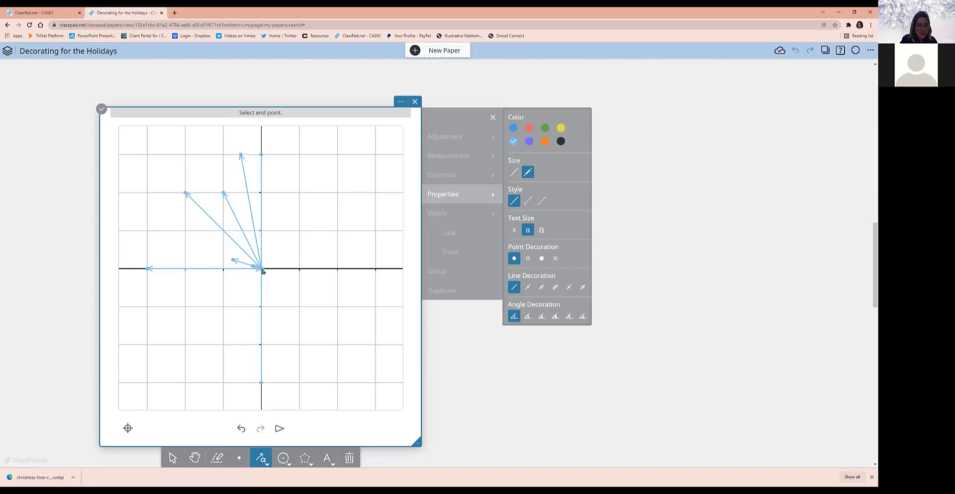
left_click(172, 458)
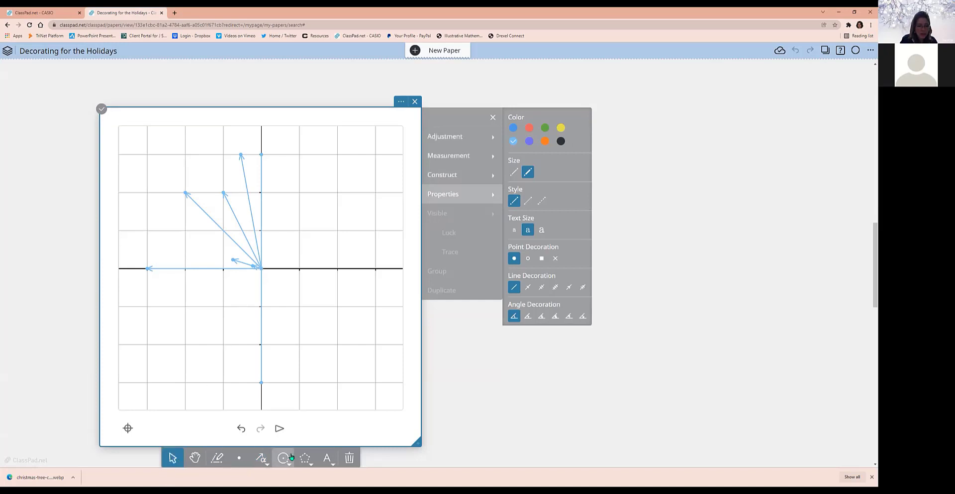
Draw a segment along the x-axis from the origin to three grid lines right of it
left_click(267, 464)
scroll(458, 423, "down", 1)
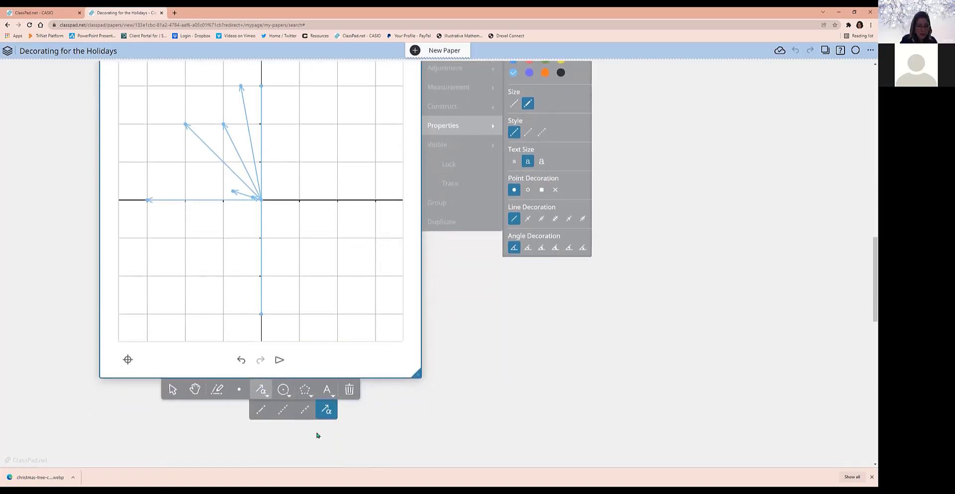
left_click(262, 411)
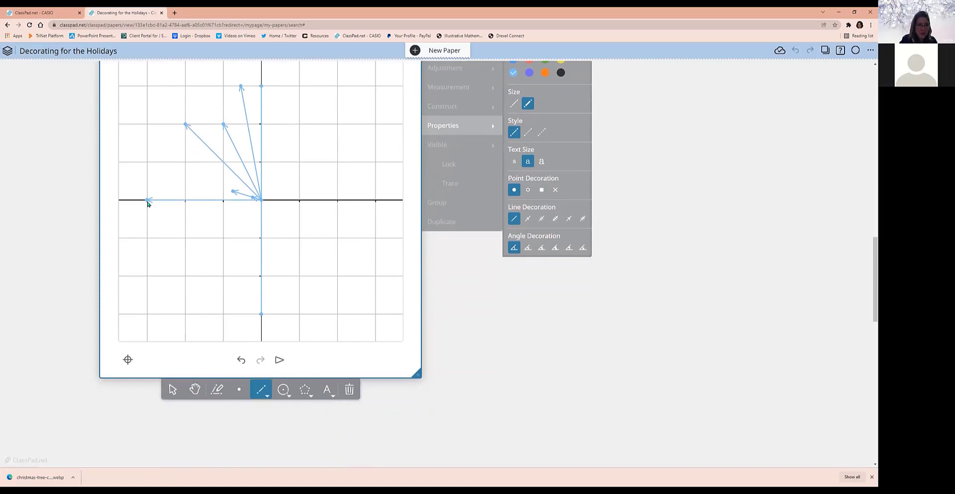
left_click(262, 200)
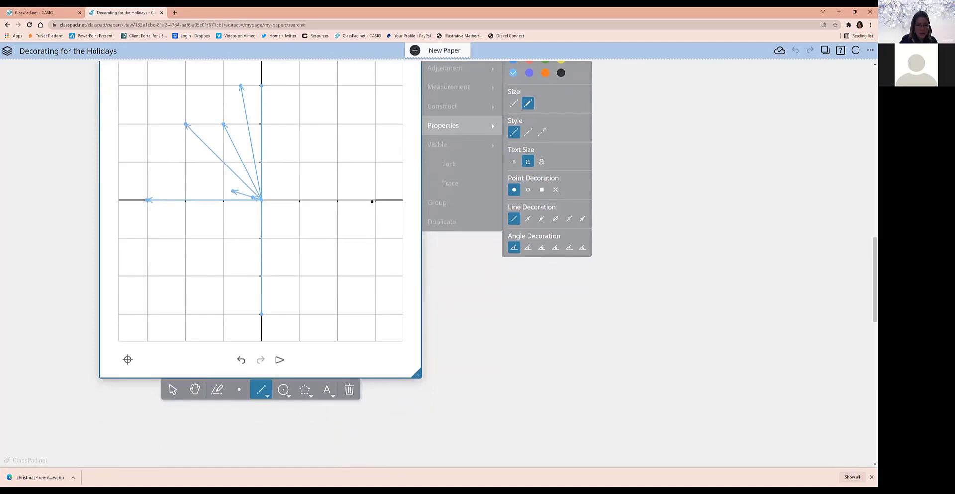
left_click(375, 200)
left_click(173, 390)
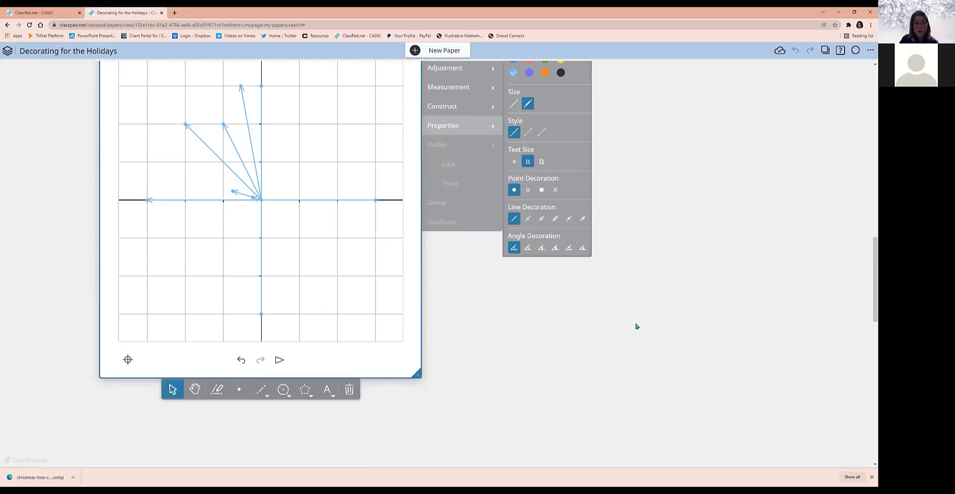
scroll(642, 325, "up", 1)
scroll(647, 324, "up", 1)
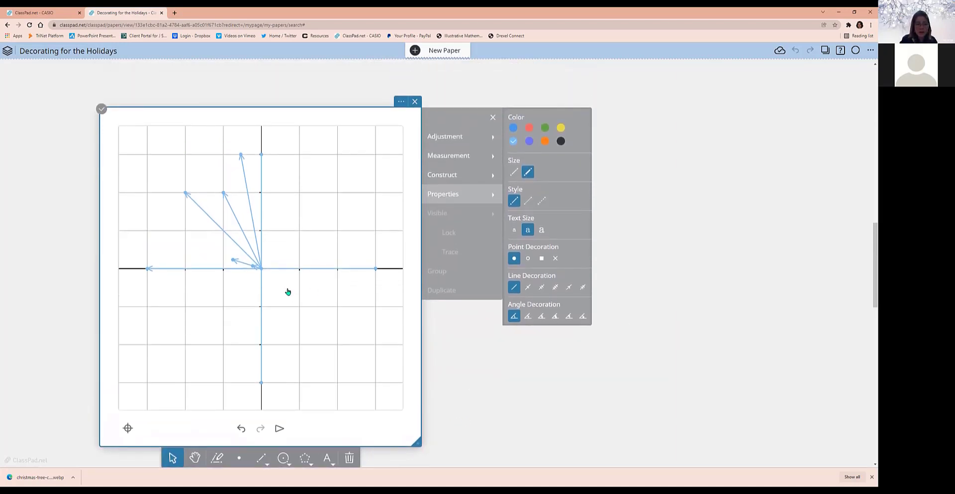
Draw a longer vector from the origin over the short one, ending about two grid lines left and just above the x-axis
left_click(261, 458)
scroll(554, 382, "down", 2)
left_click(326, 377)
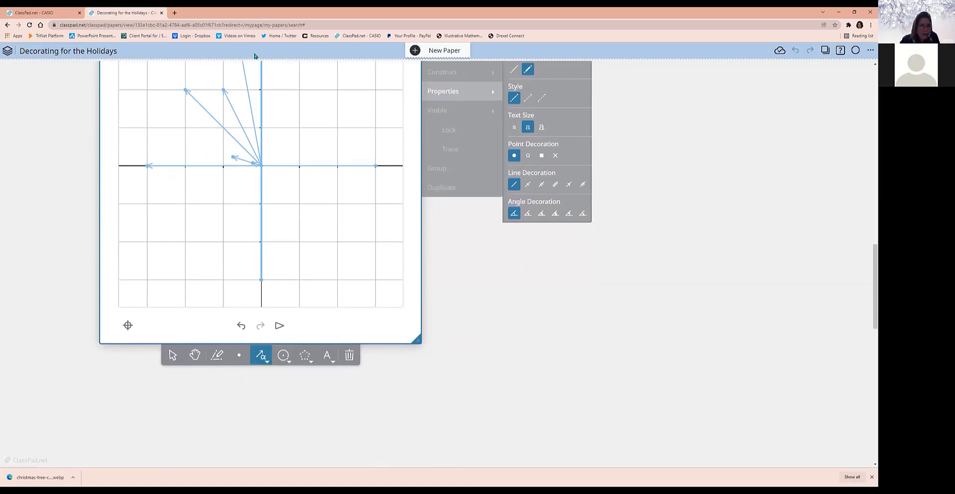
left_click(260, 165)
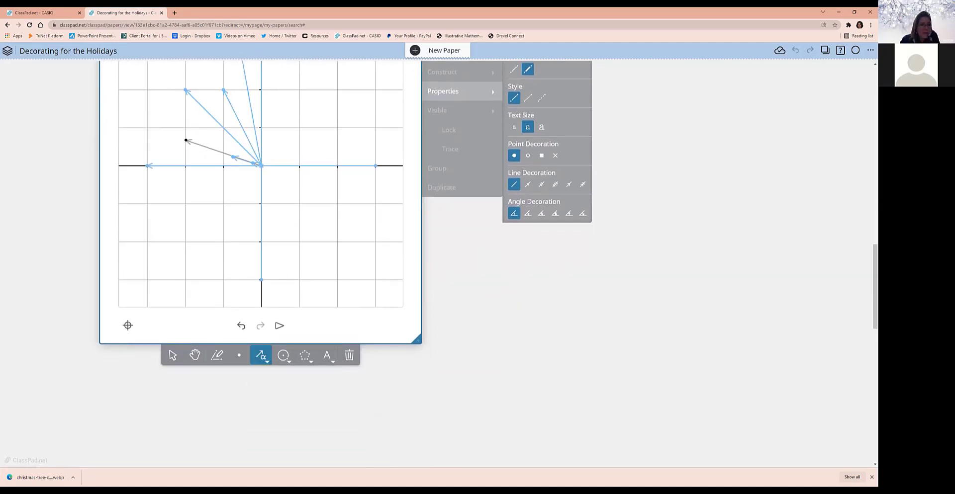
left_click(173, 355)
scroll(543, 341, "up", 2)
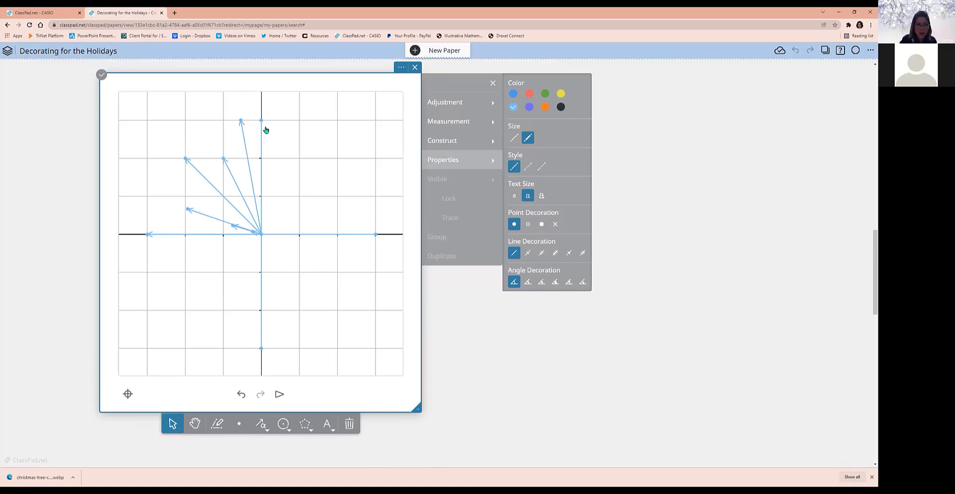
Reflect the vectors left of the y-axis across the vertical segment
left_click_drag(158, 109, 254, 248)
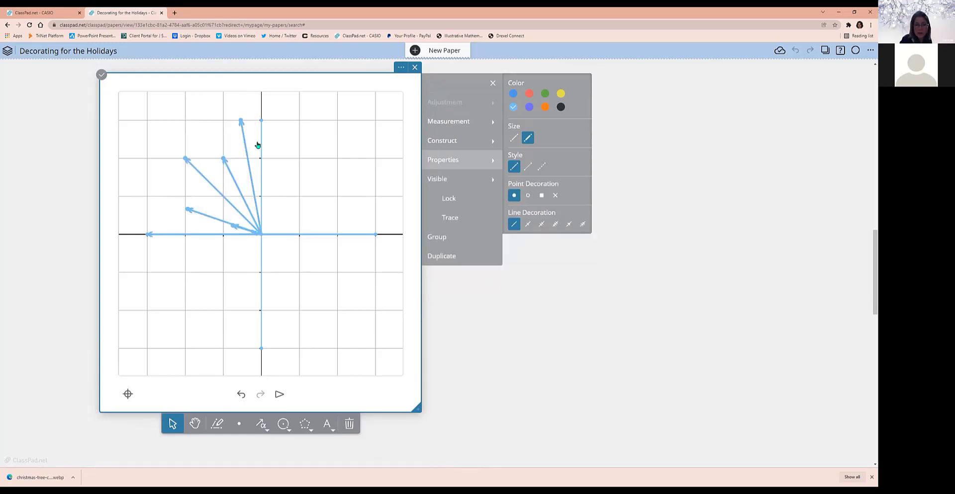
left_click(261, 138)
left_click(261, 143)
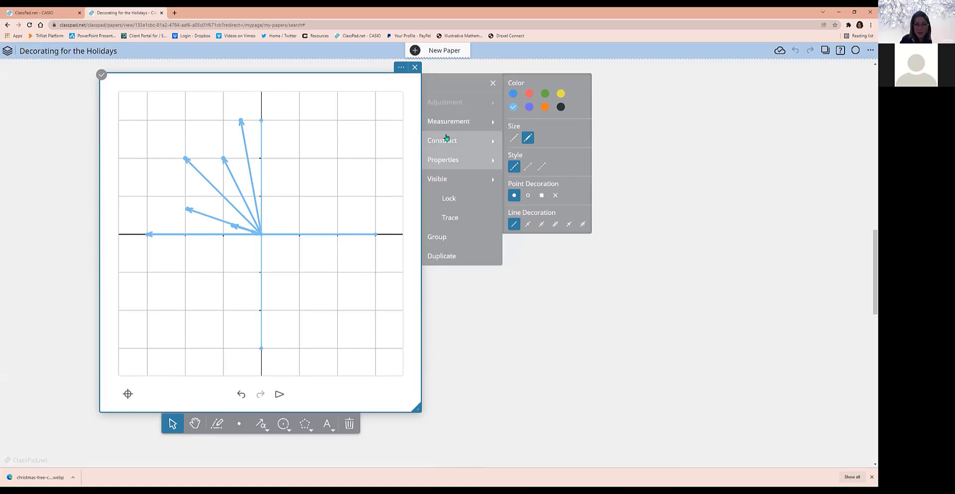
left_click(455, 141)
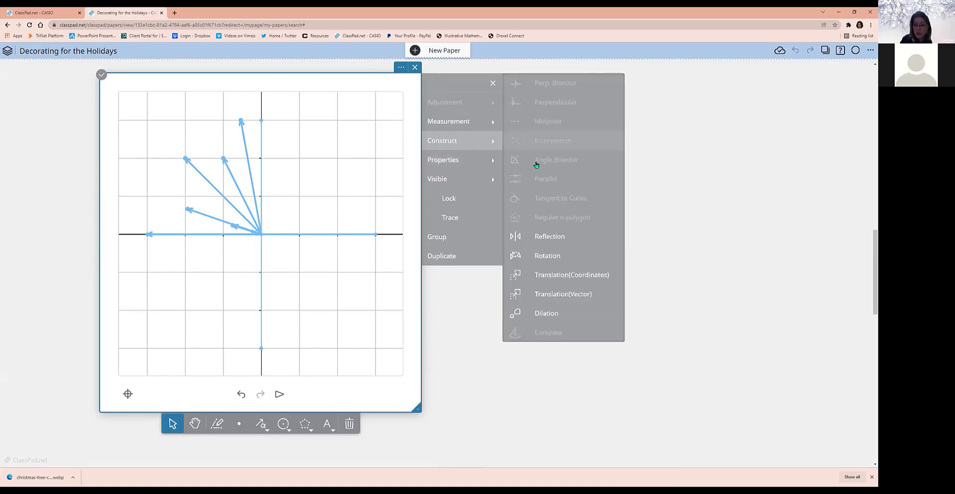
left_click(560, 244)
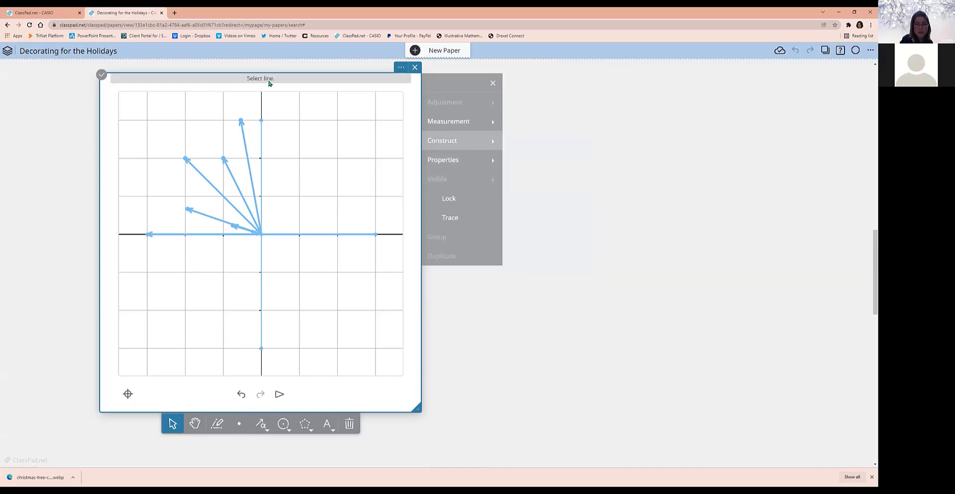
left_click(262, 150)
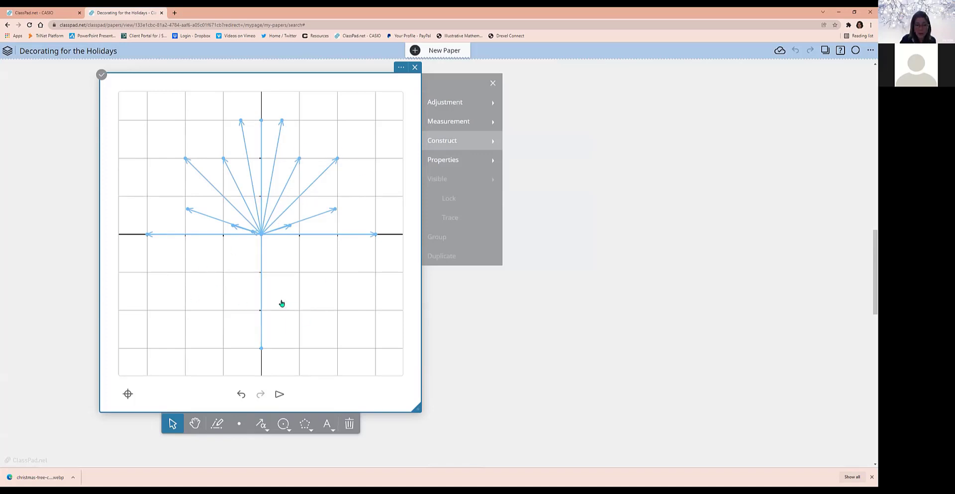
Reflect the slanted vectors above the x-axis, together with the vertical segment, across the horizontal segment
mouse_move(154, 100)
left_mouse_down()
mouse_move(181, 169)
mouse_move(265, 206)
mouse_move(369, 234)
left_mouse_up()
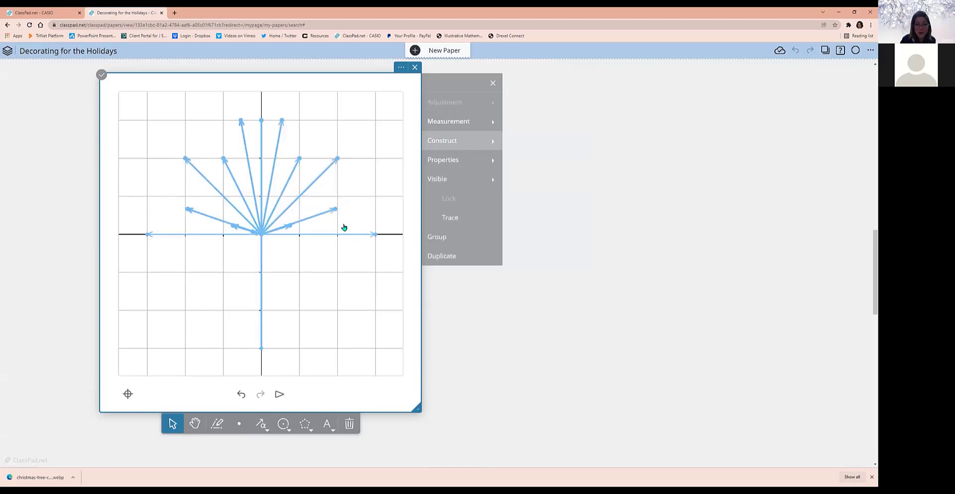
left_click(432, 143)
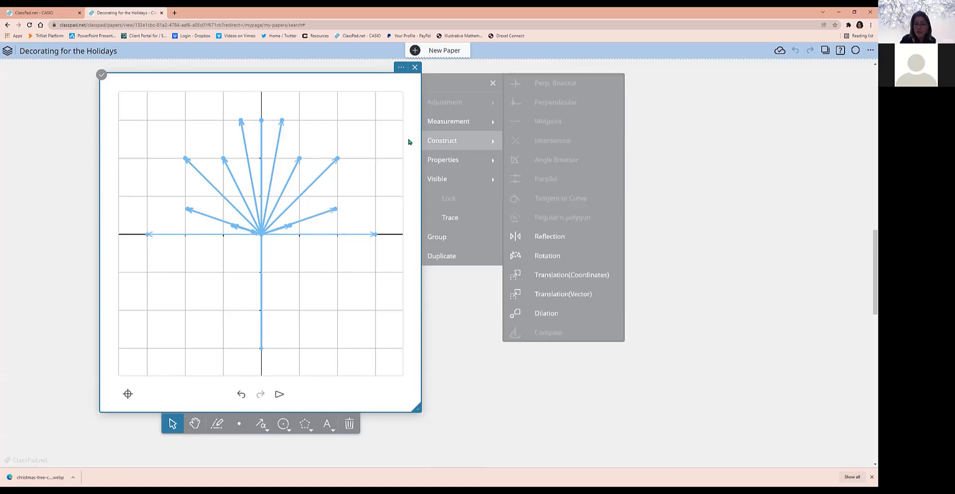
left_click(558, 239)
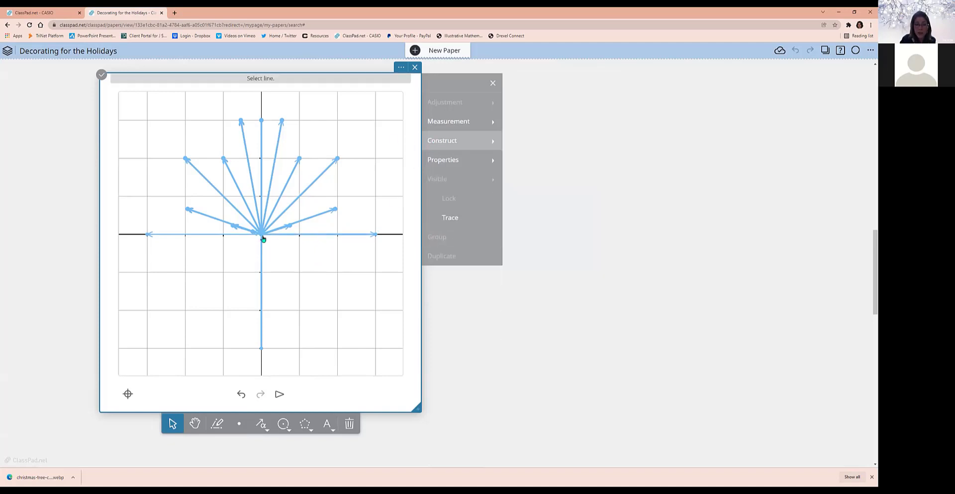
left_click(307, 237)
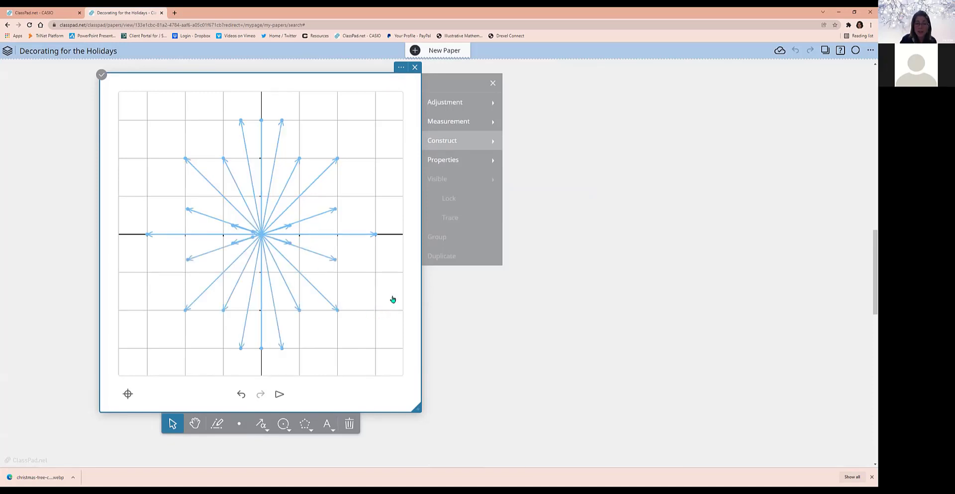
Hide the grid and the axes in the snowflake's geometry note
left_click(401, 67)
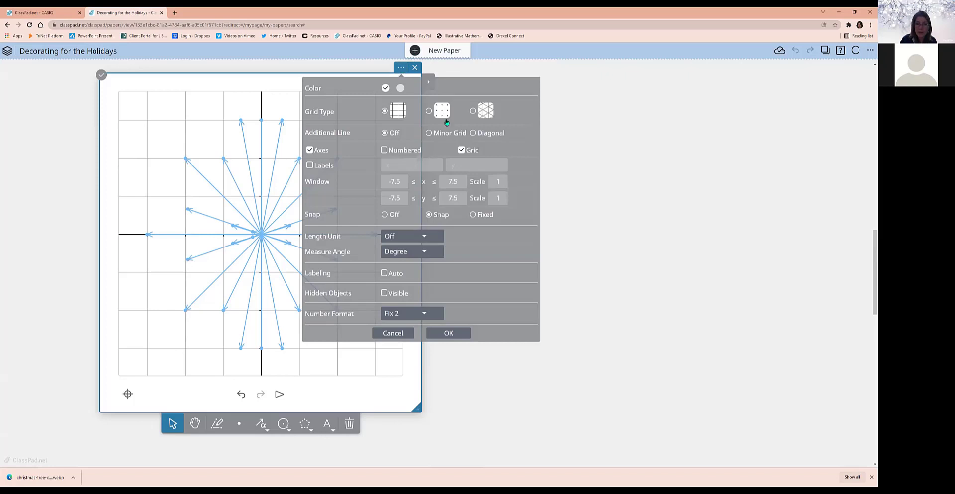
left_click(460, 150)
left_click(310, 151)
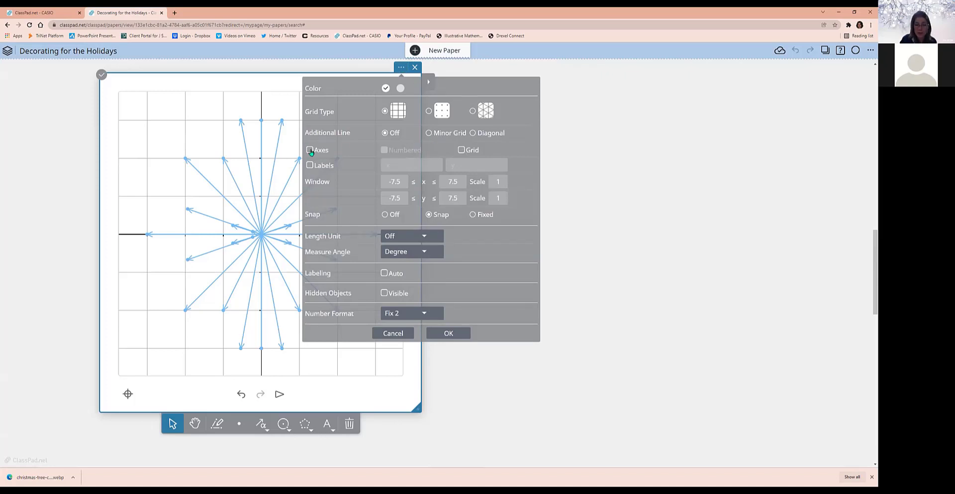
left_click(459, 334)
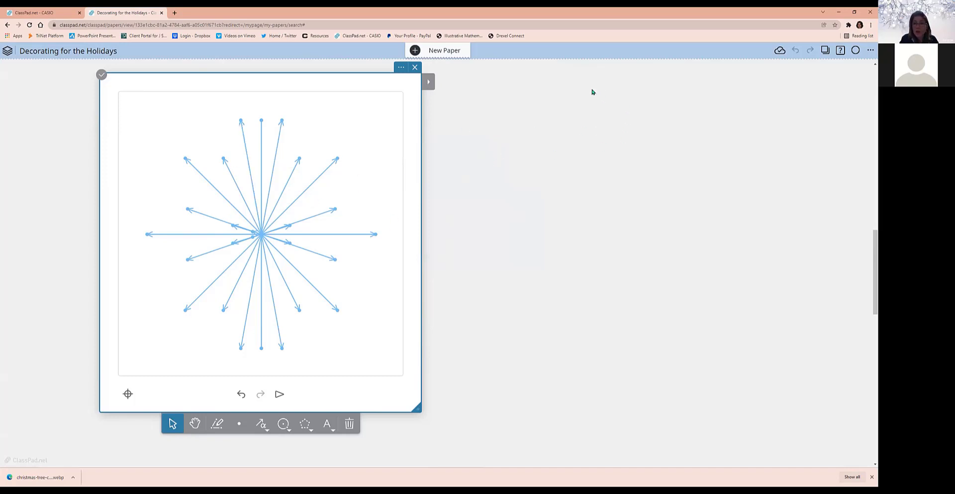
Add a new geometry note to the right of the snowflake and turn off its automatic labeling
left_click(554, 83)
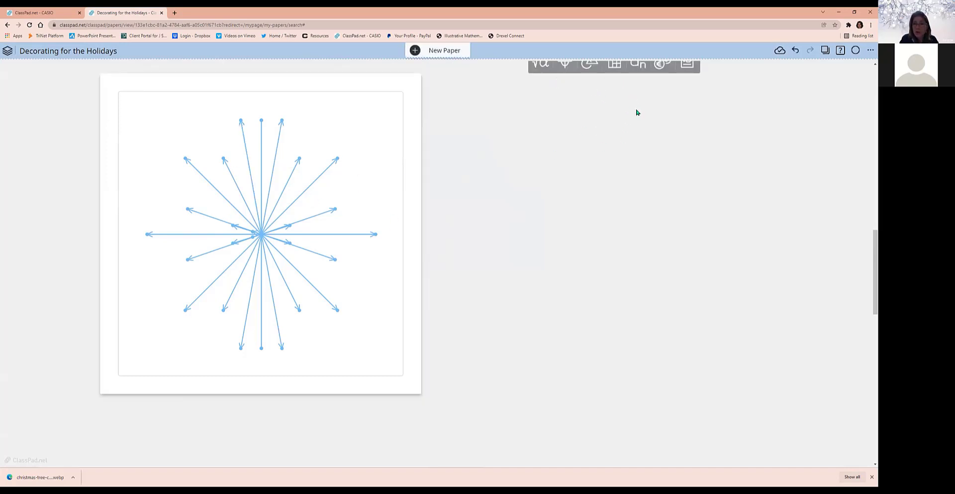
scroll(641, 119, "up", 2)
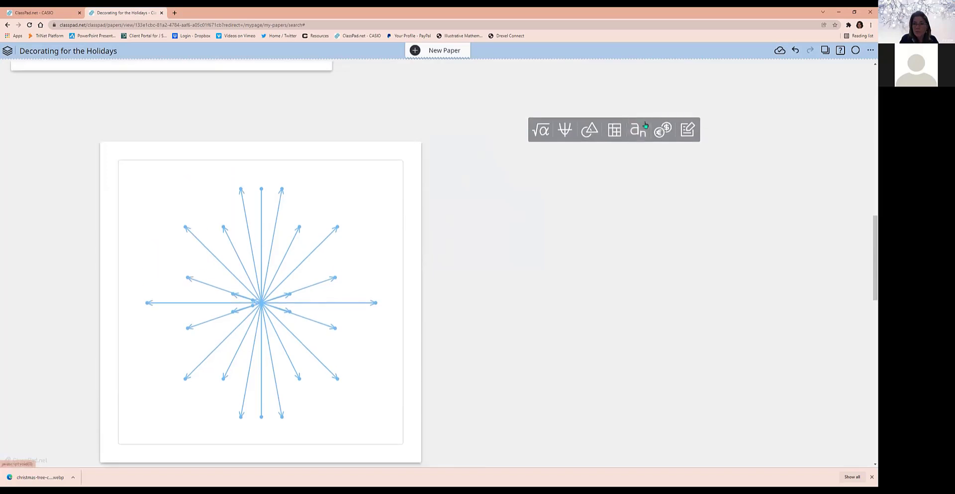
left_click(589, 130)
left_click_drag(625, 113, 574, 96)
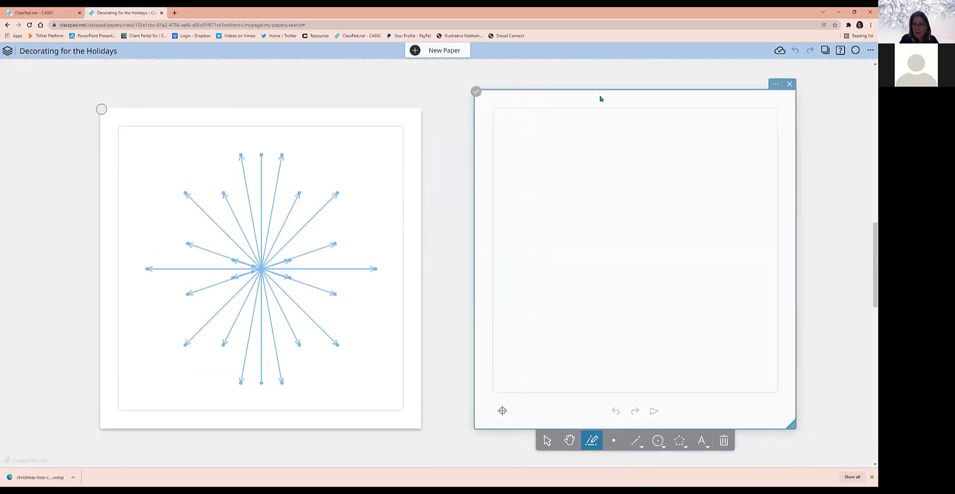
left_click(776, 84)
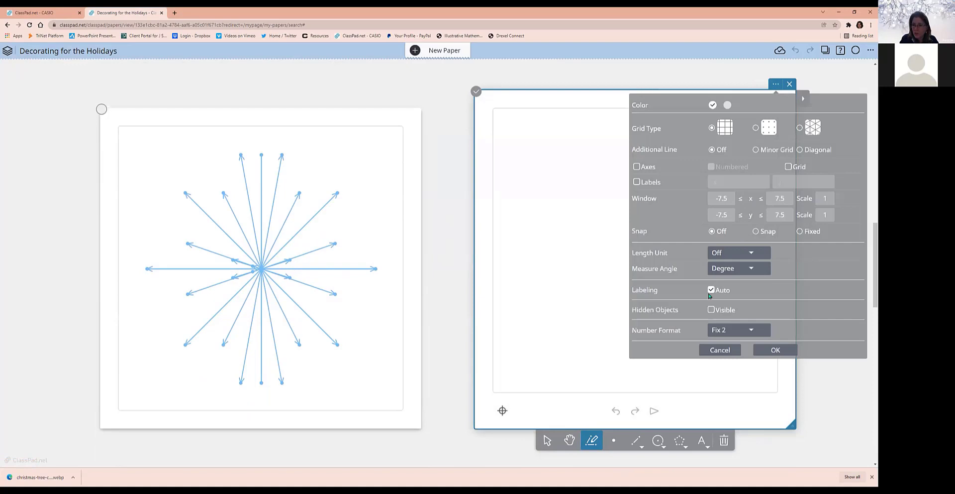
left_click(781, 350)
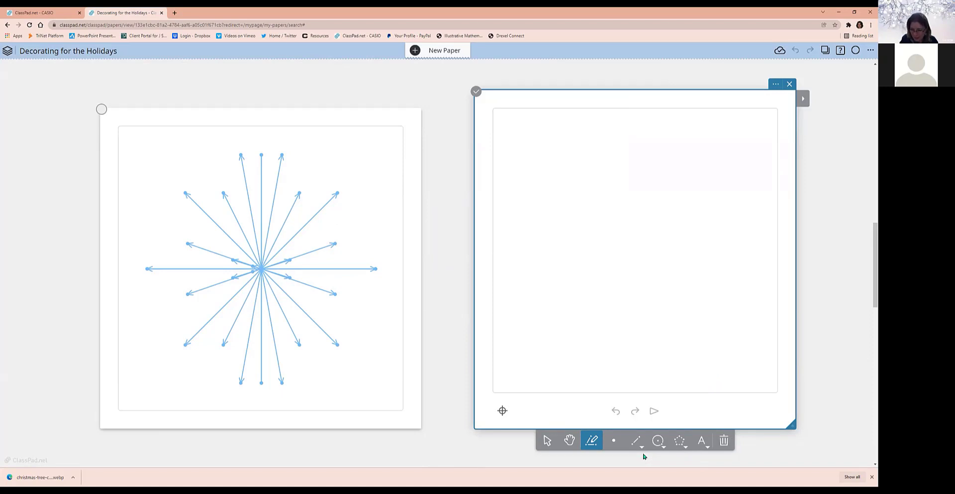
Draw a small green triangle with the Polygon tool near the upper edge of the new geometry note
left_click(682, 448)
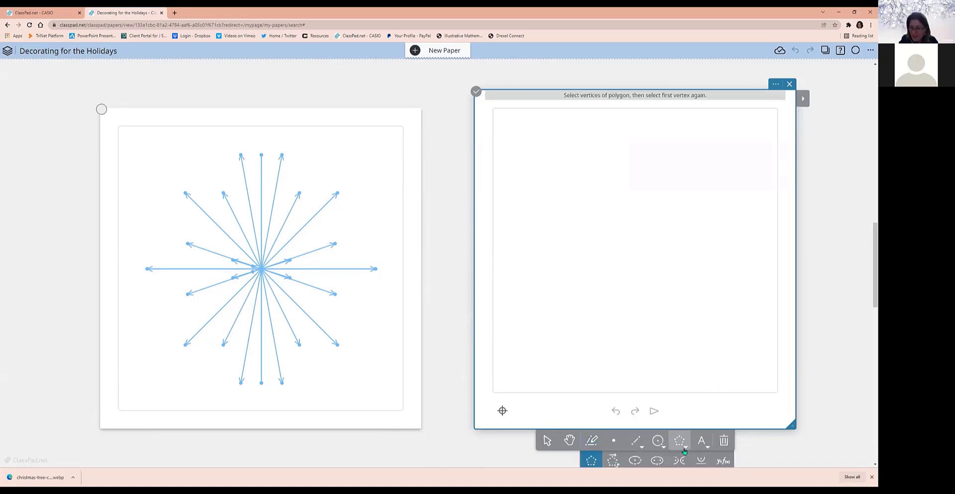
left_click(598, 463)
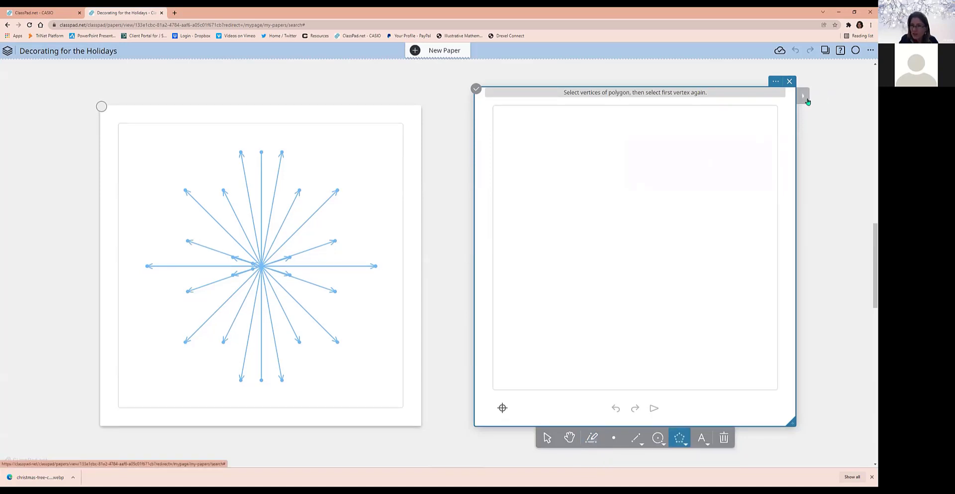
left_click(471, 102)
left_click(426, 175)
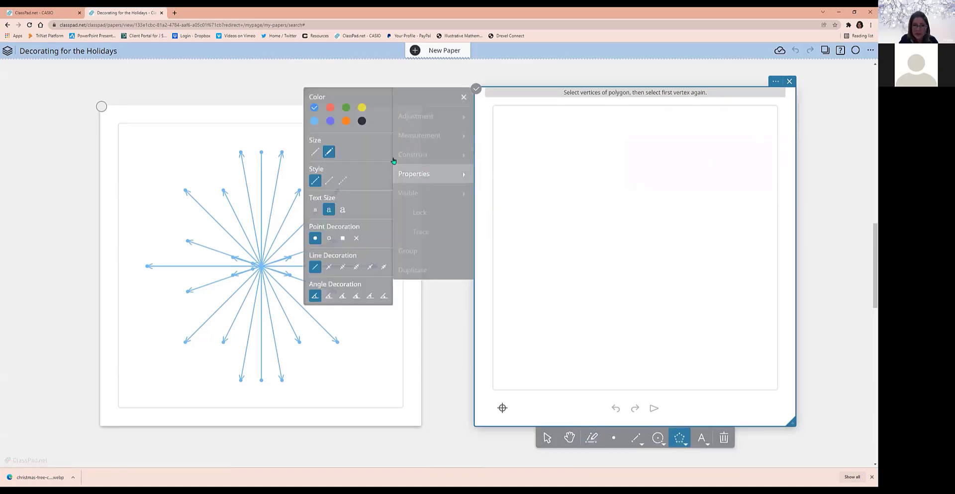
left_click(346, 107)
left_click(618, 122)
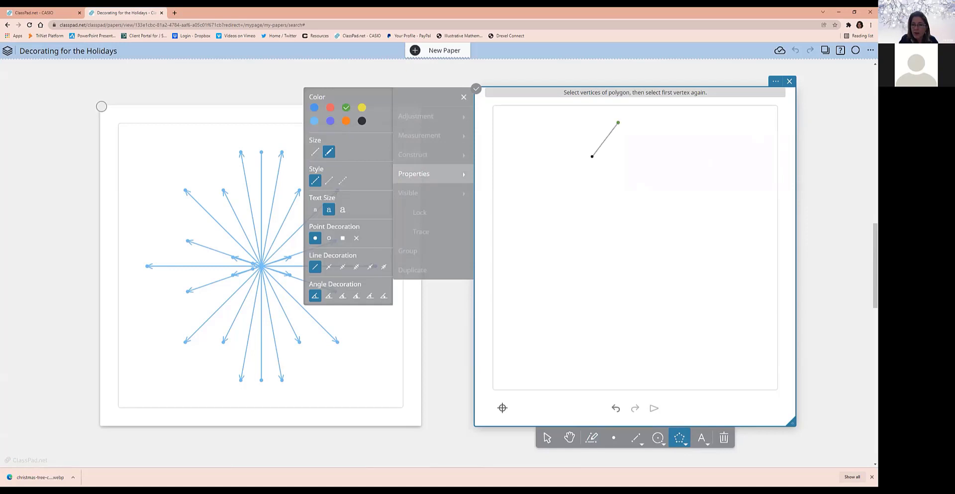
left_click(593, 157)
left_click(645, 157)
left_click(620, 125)
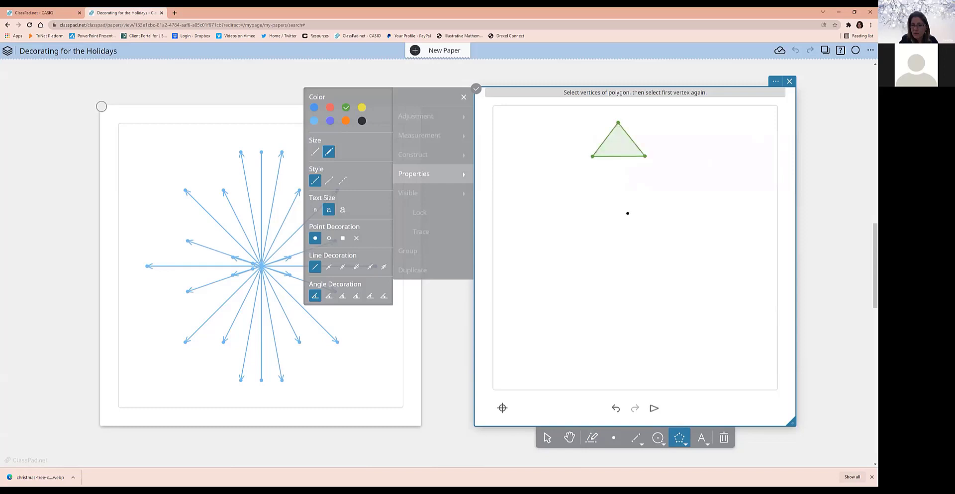
Move the green triangle slightly lower and place a green point just above its apex
left_click(547, 437)
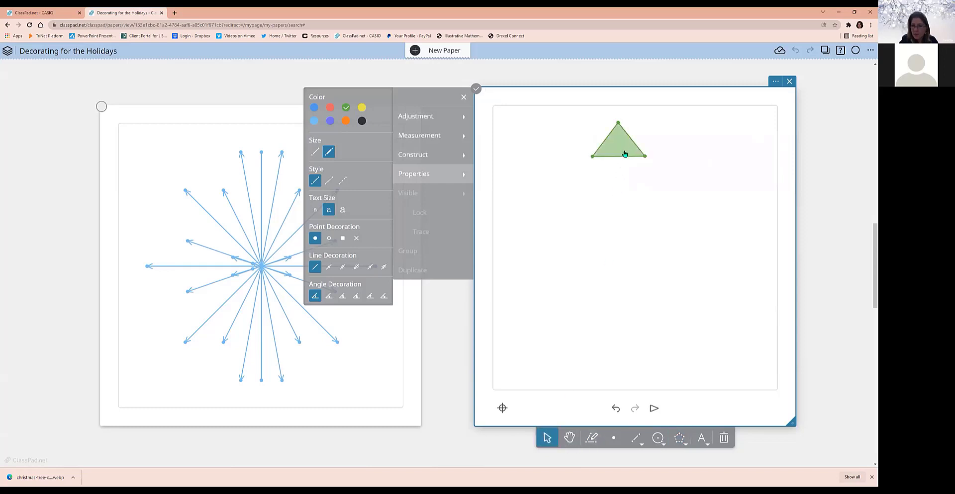
left_click_drag(626, 152, 632, 172)
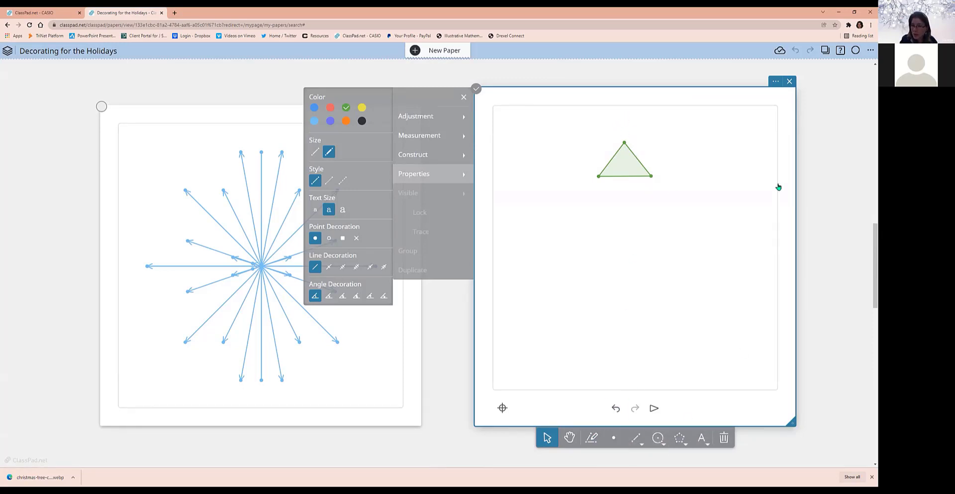
left_click(614, 438)
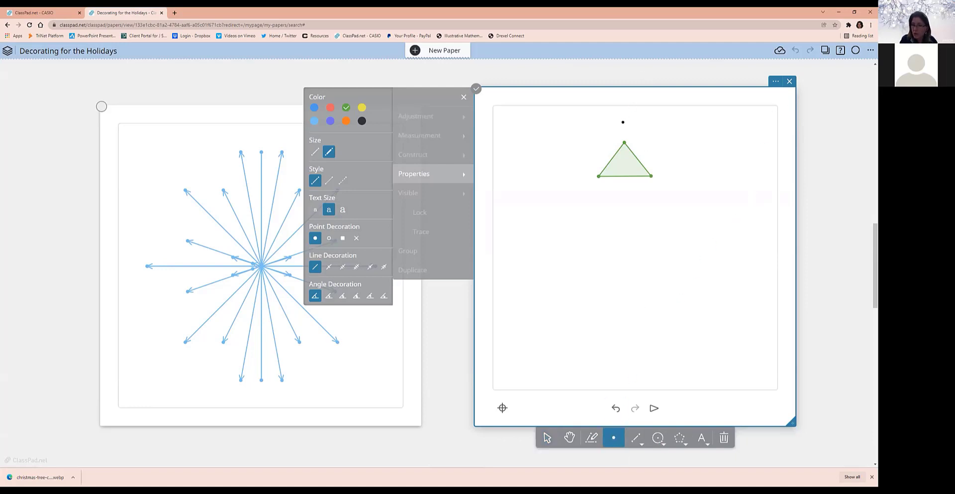
left_click(547, 438)
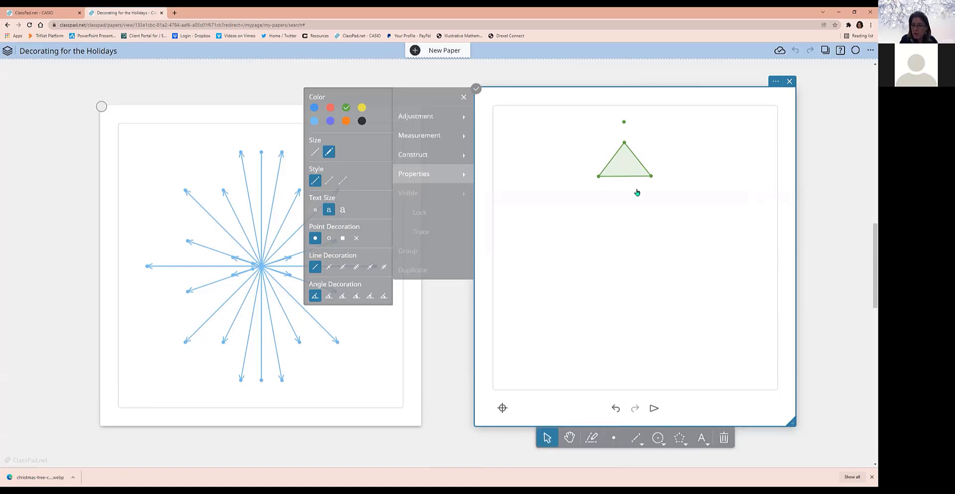
Dilate the triangle about the point above it by a scale factor of 1.5
left_click(624, 164)
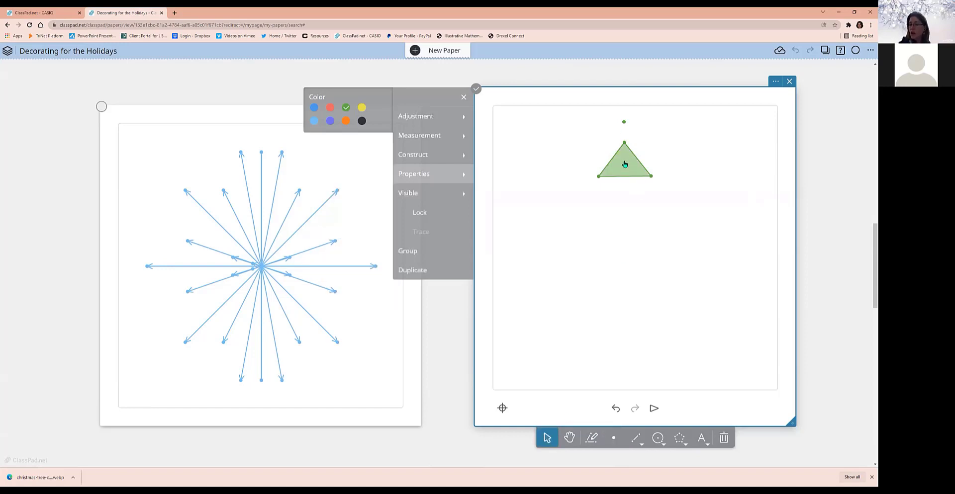
left_click(432, 155)
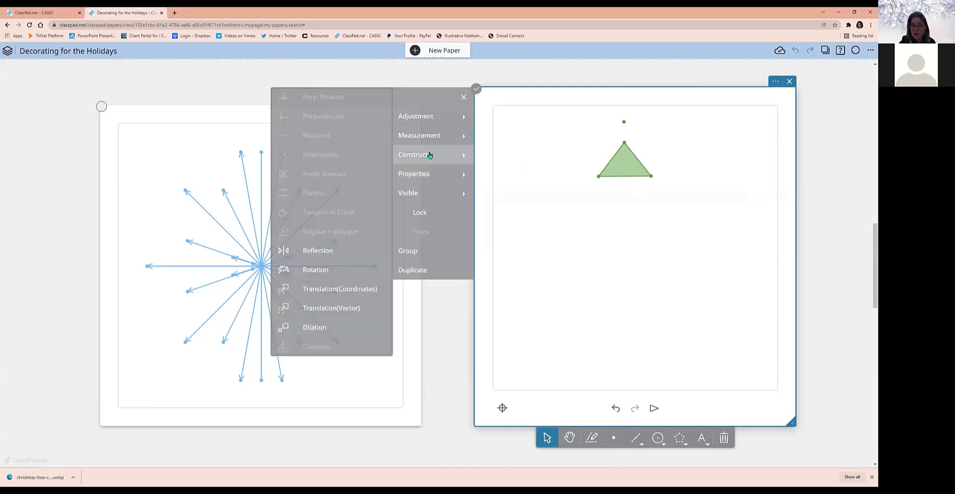
left_click(316, 330)
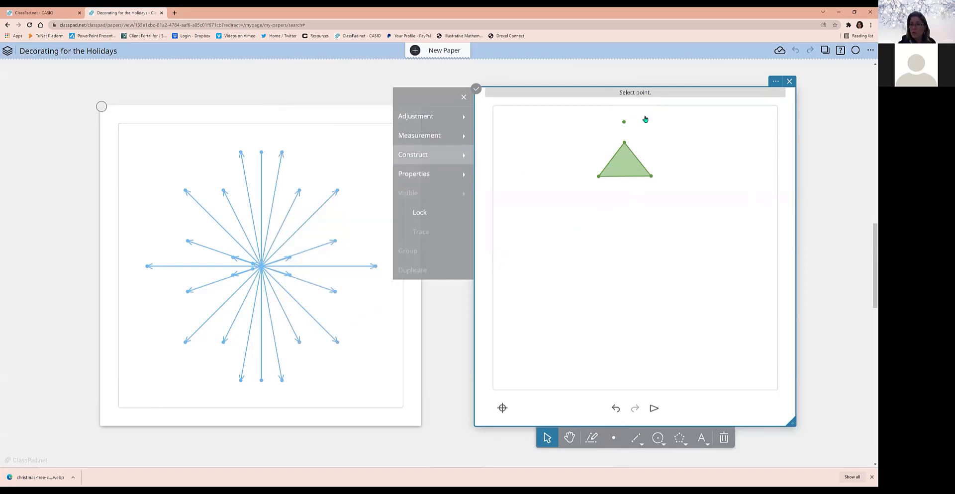
left_click(624, 123)
left_click(625, 123)
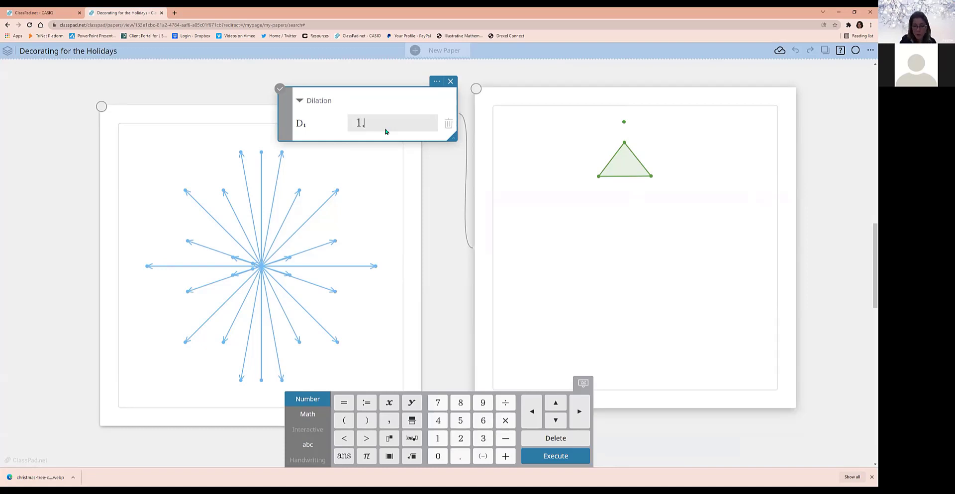
type("5")
key("Return")
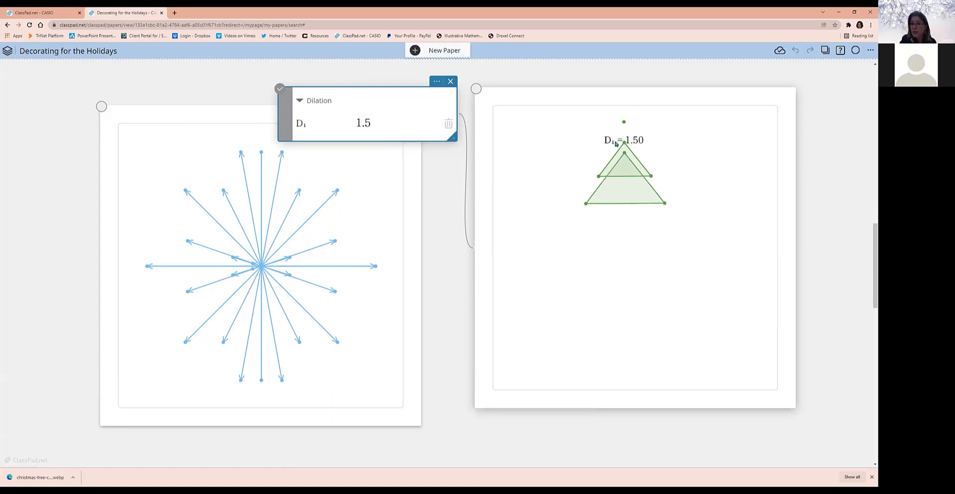
Hide the dilation measurement label on the second triangle
left_click(627, 193)
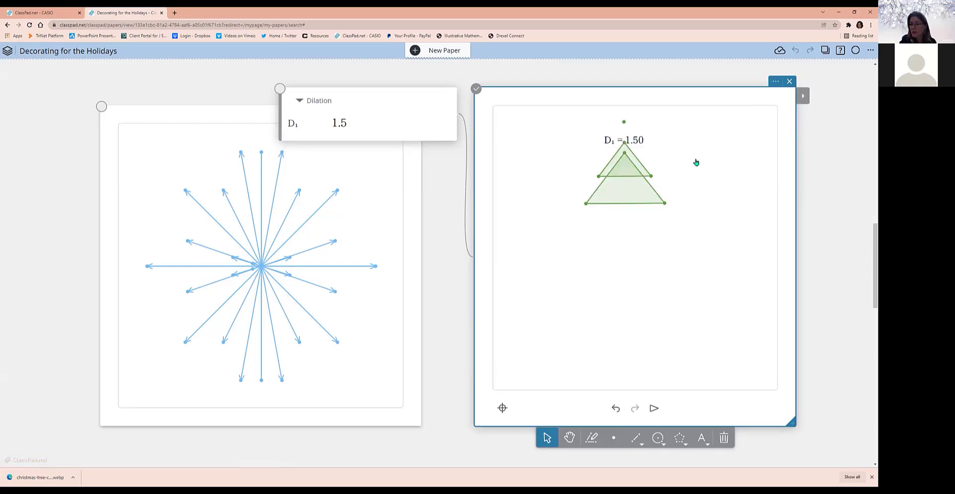
left_click(636, 140)
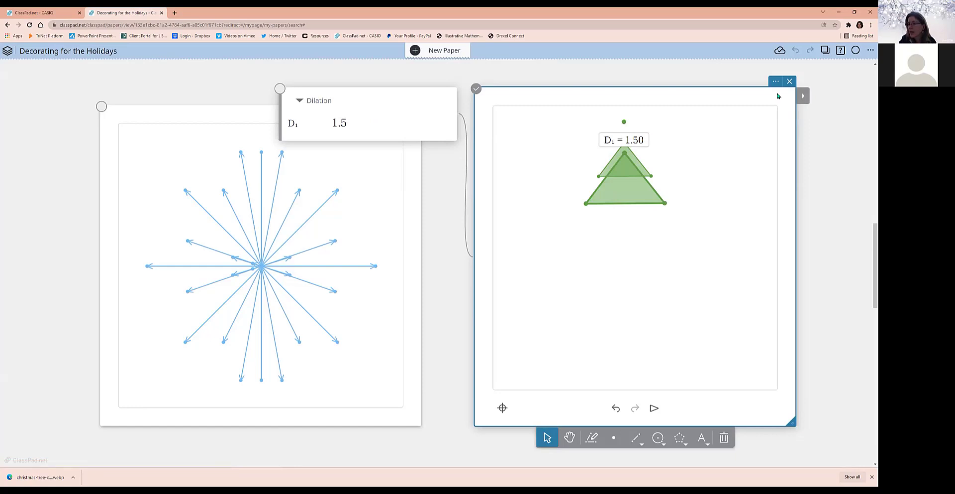
left_click(805, 101)
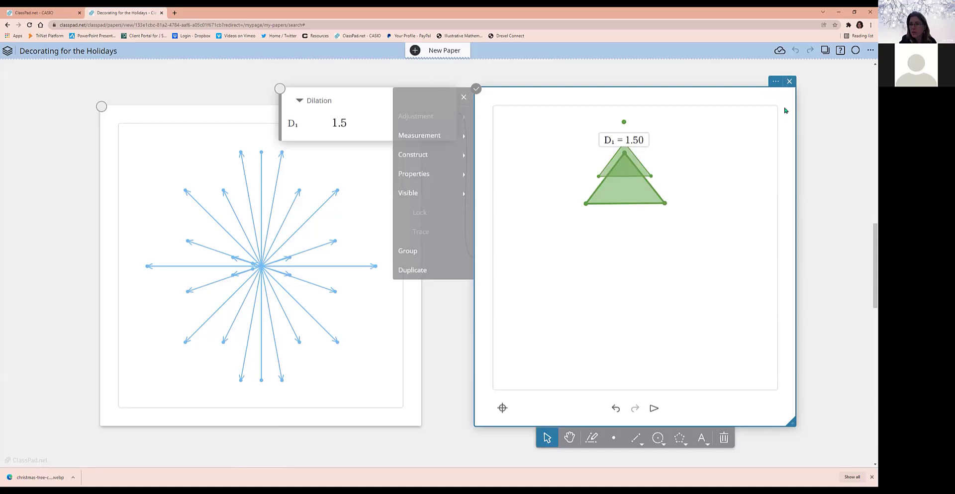
left_click(409, 194)
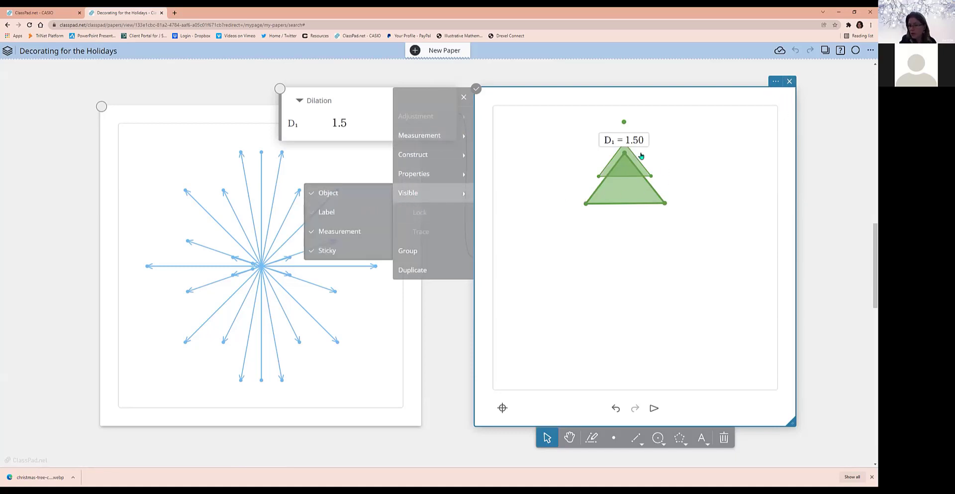
left_click(337, 238)
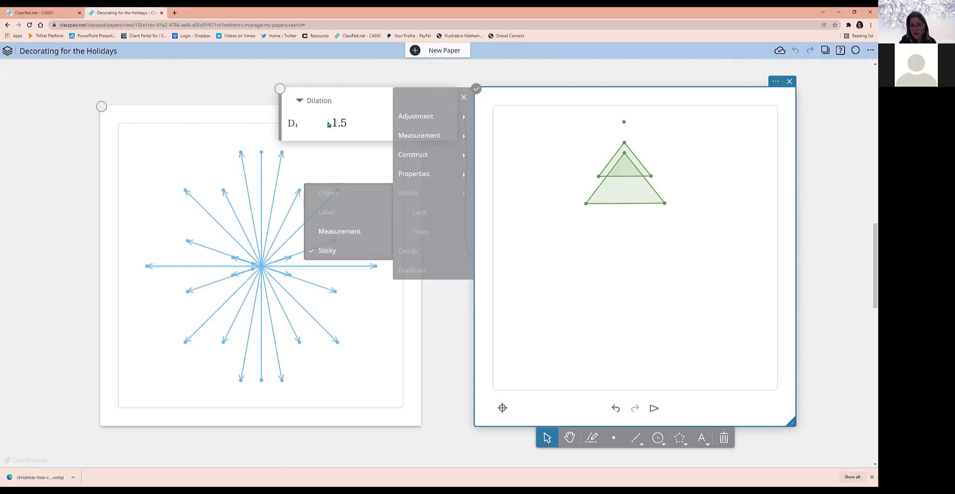
left_click(597, 222)
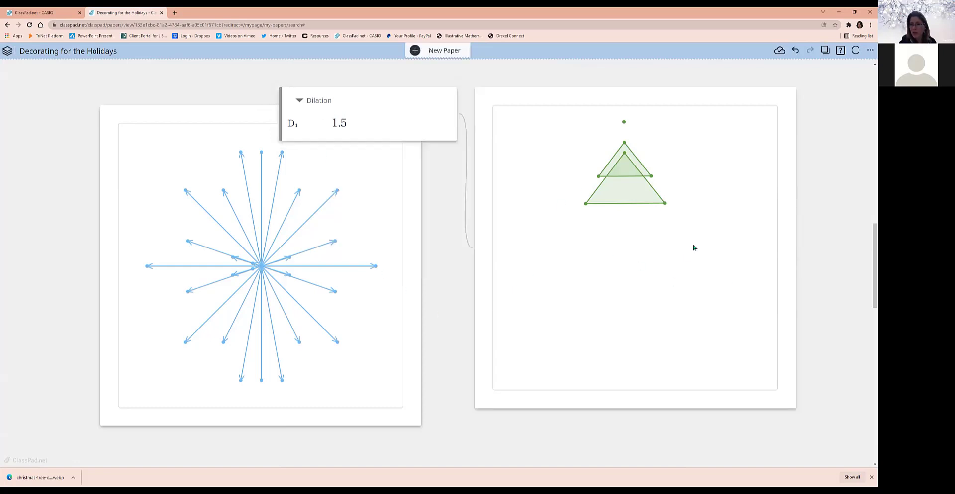
Dilate the second triangle about the point above the tree by a scale factor of 1.5
left_click(629, 194)
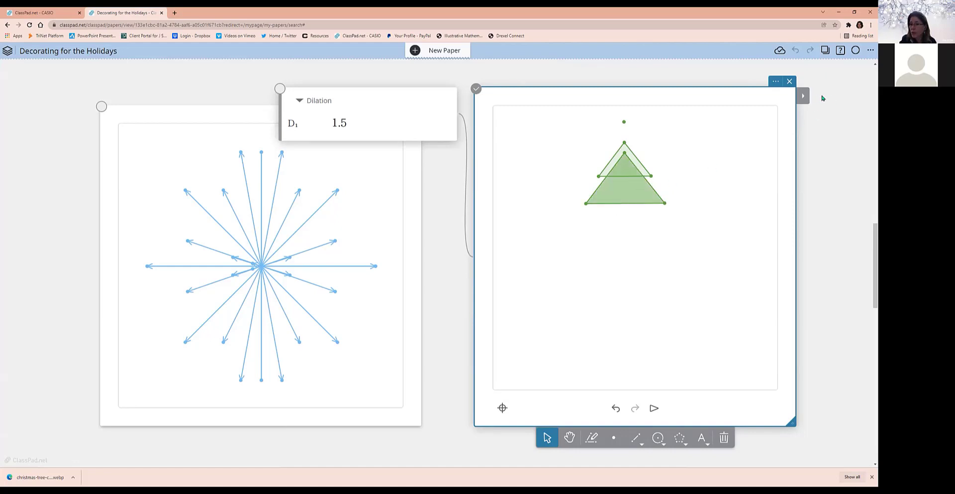
left_click(776, 81)
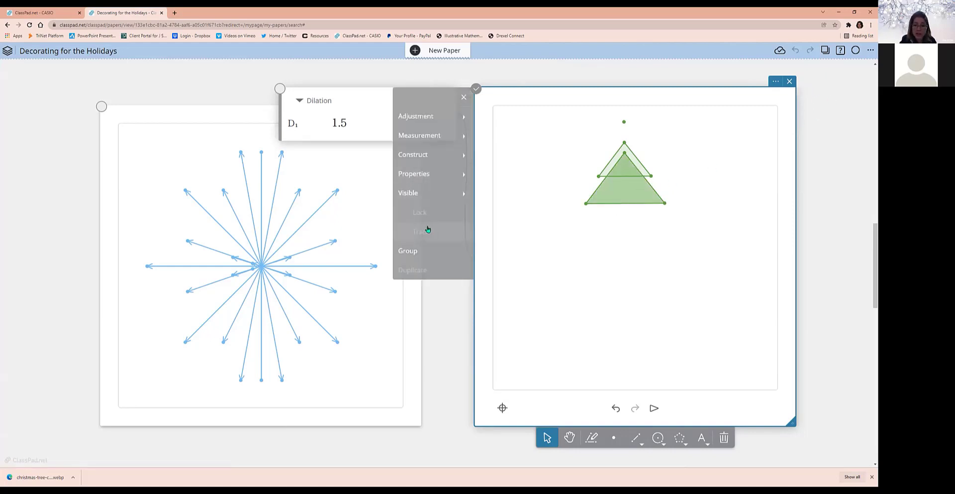
left_click(418, 157)
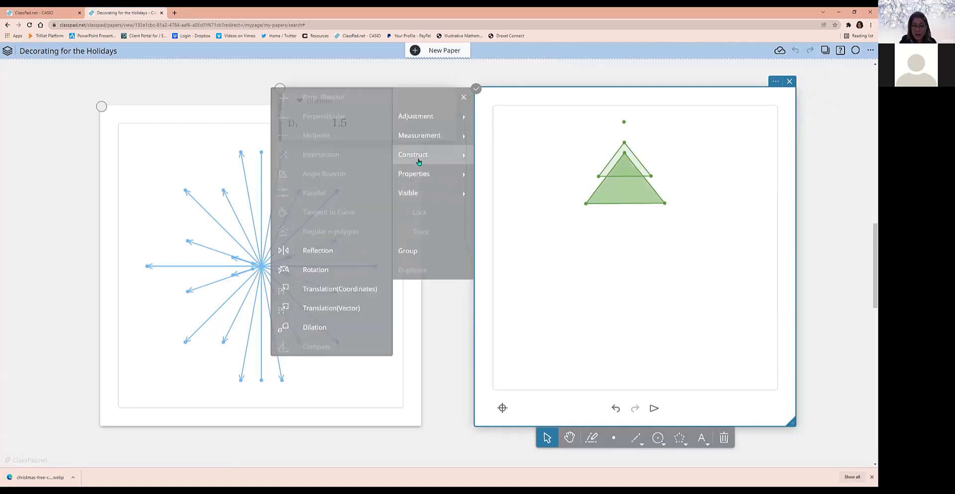
left_click(307, 328)
left_click(623, 123)
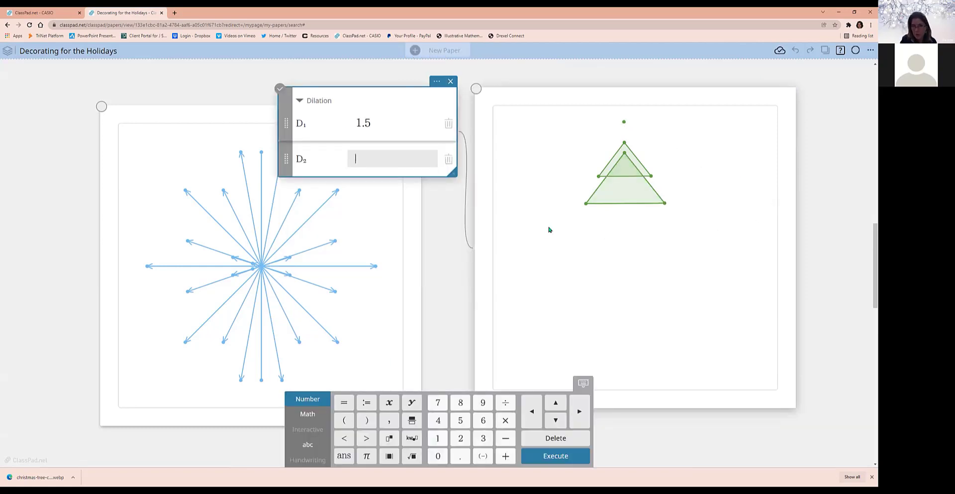
type("1.5")
key("Return")
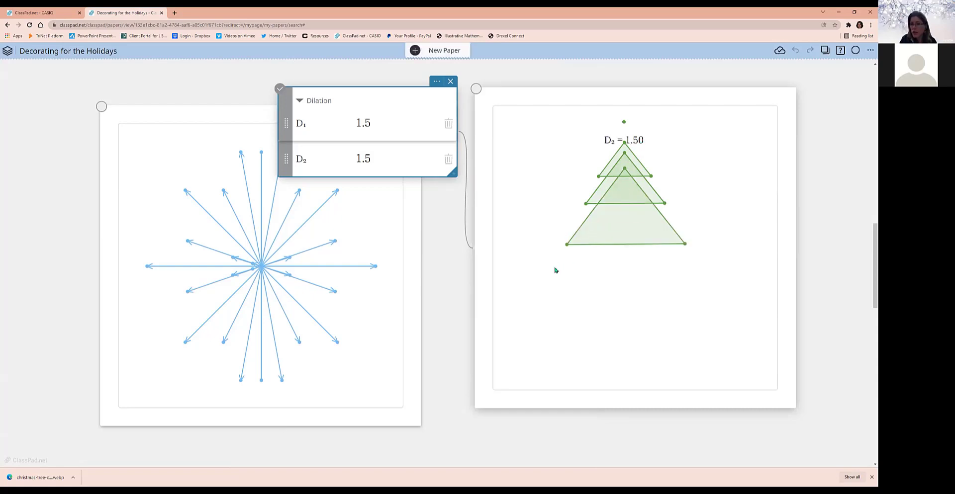
Dilate the third, lowest triangle about the point above the tree by a scale factor of 1.5
left_click(625, 222)
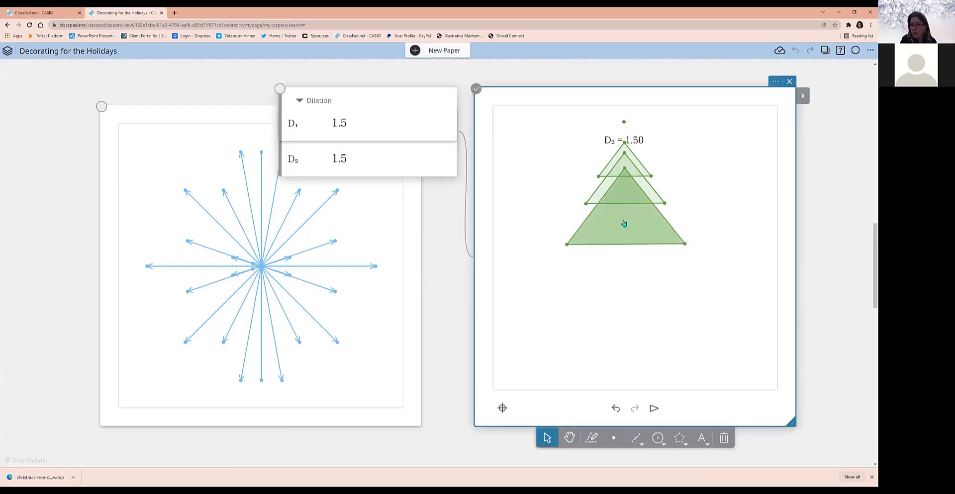
left_click(803, 96)
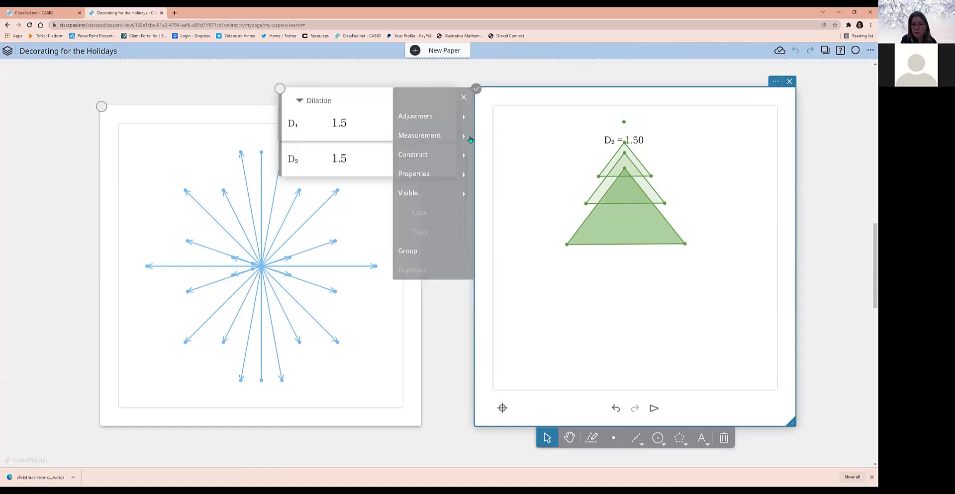
left_click(426, 155)
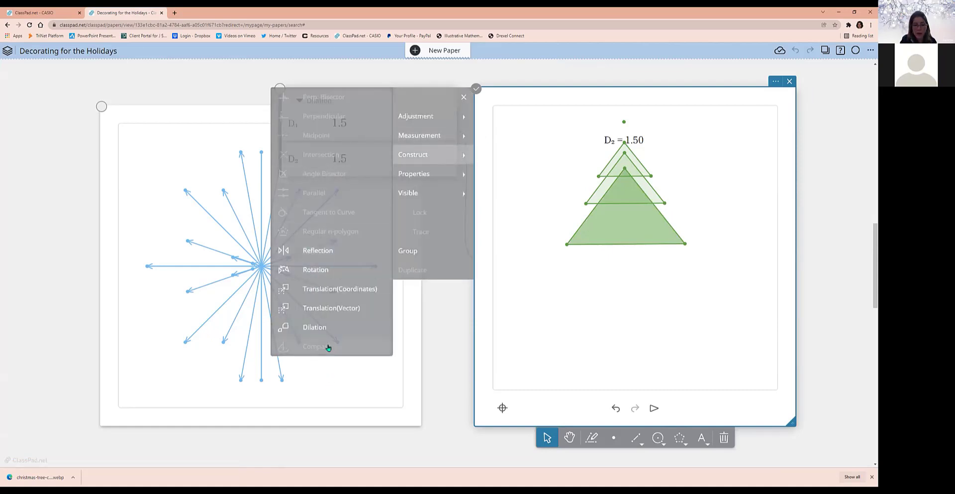
left_click(324, 329)
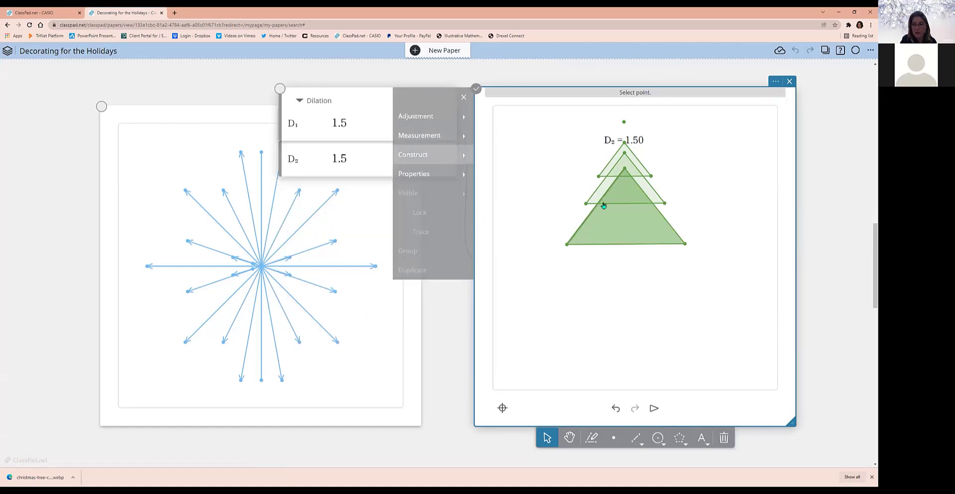
left_click(623, 122)
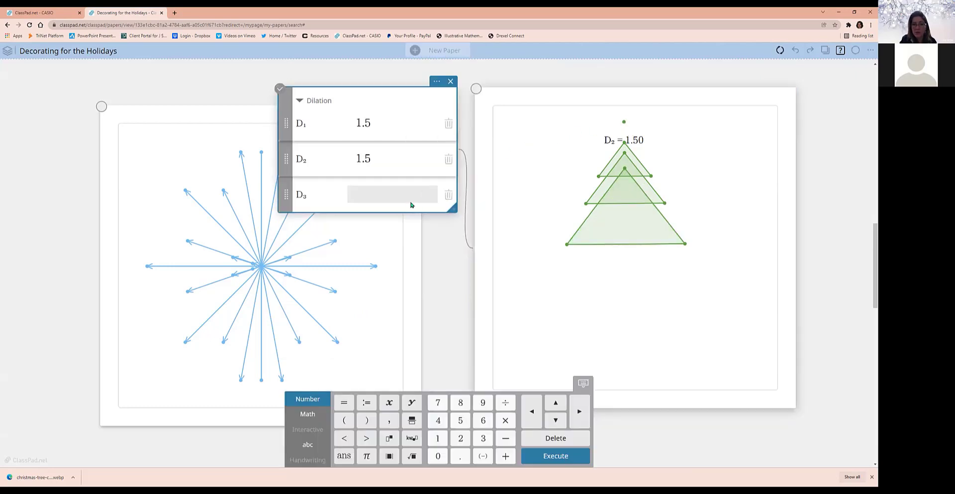
type("1")
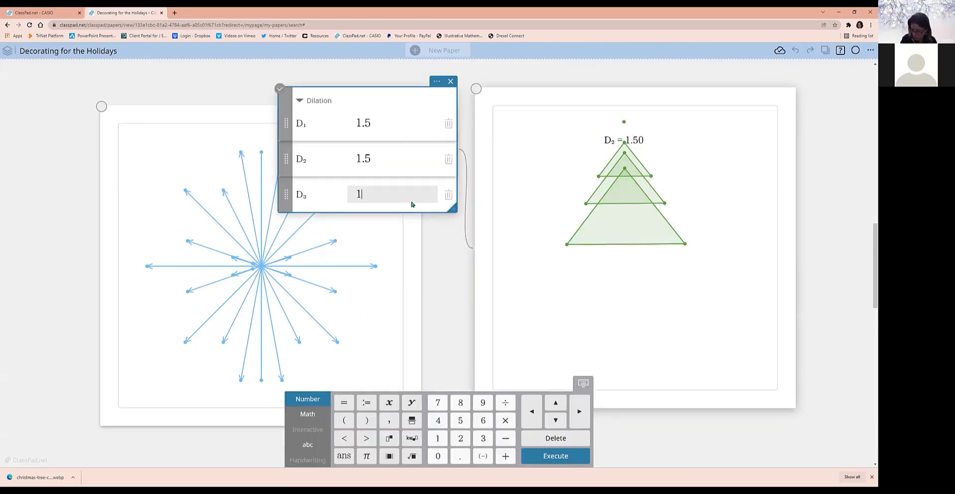
type(".5")
key("Return")
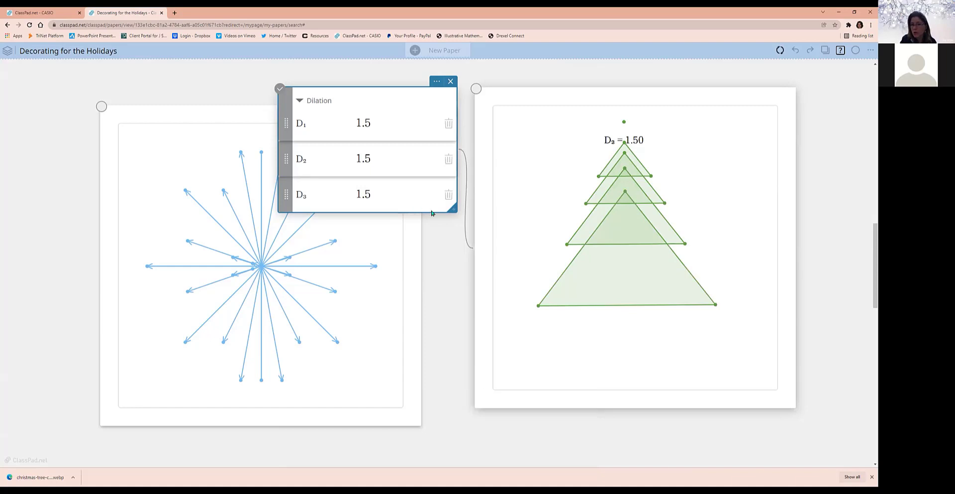
left_click(436, 283)
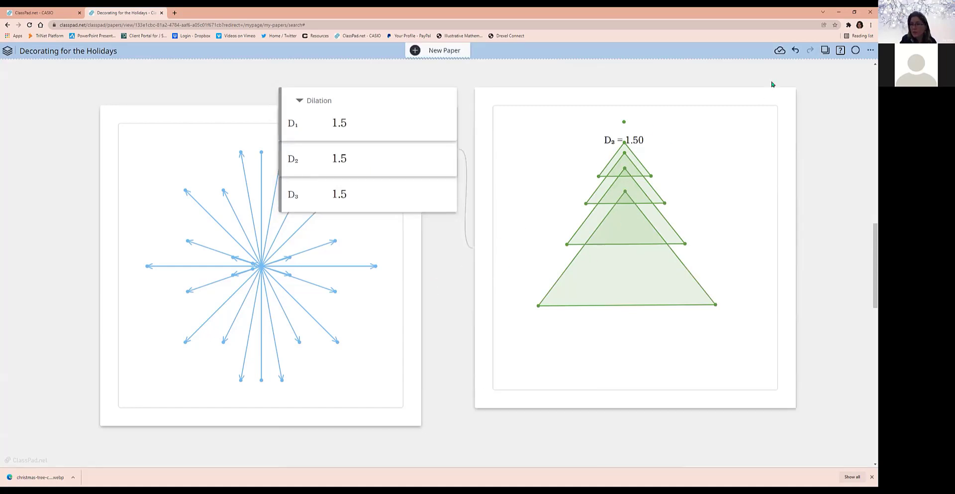
Set the drawing colour to red and scatter points as ornaments over all the triangles of the Christmas tree
left_click(773, 86)
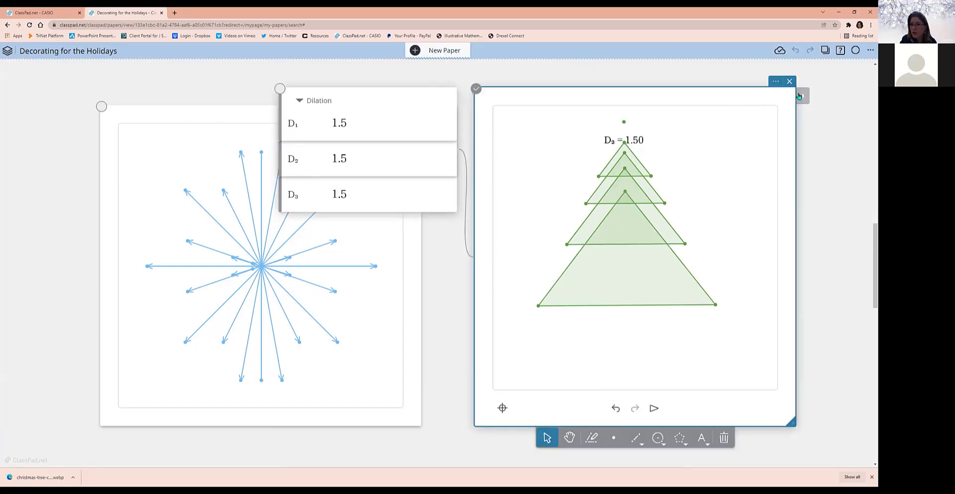
left_click(775, 81)
left_click(420, 175)
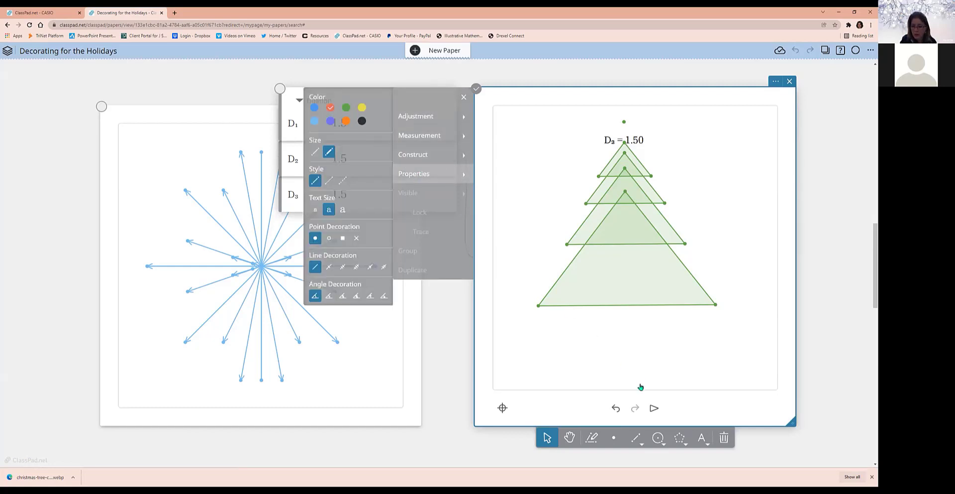
left_click(613, 438)
left_click(579, 293)
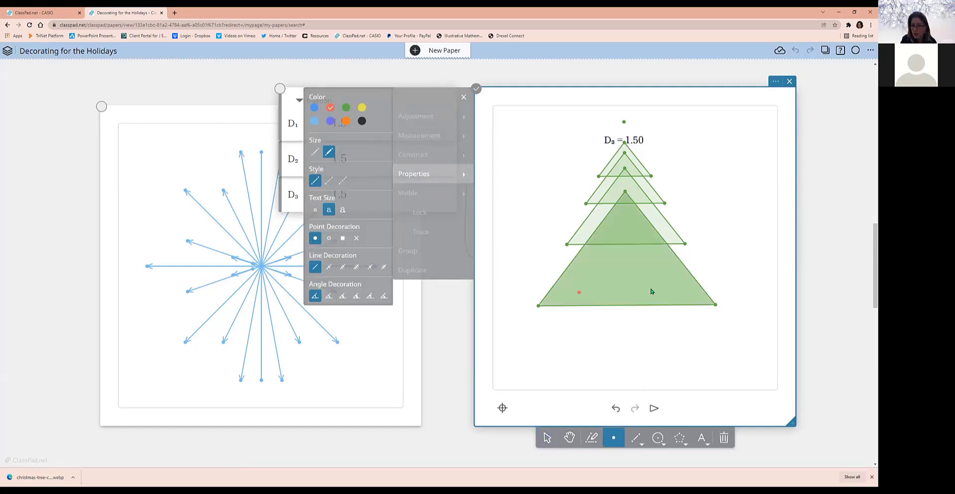
left_click(614, 290)
left_click(641, 258)
left_click(599, 236)
left_click(633, 231)
left_click(663, 227)
left_click(634, 187)
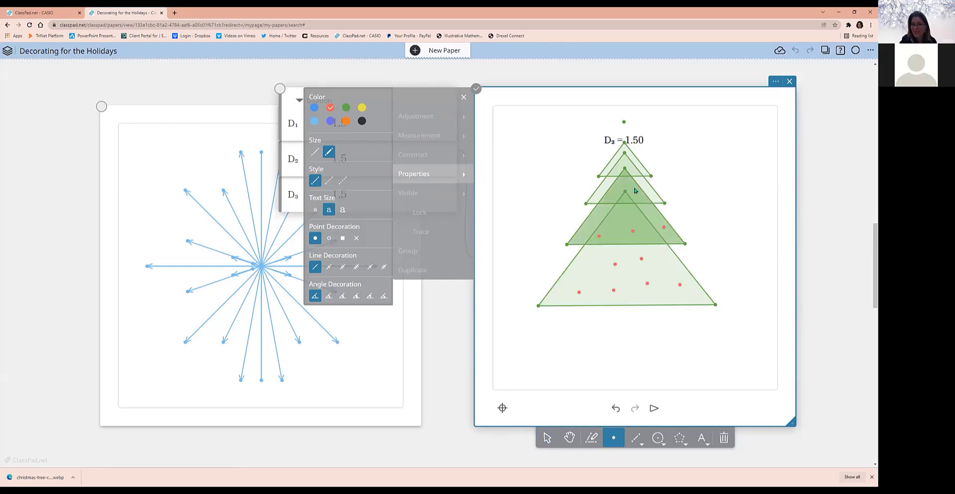
left_click(614, 191)
left_click(595, 223)
left_click(625, 213)
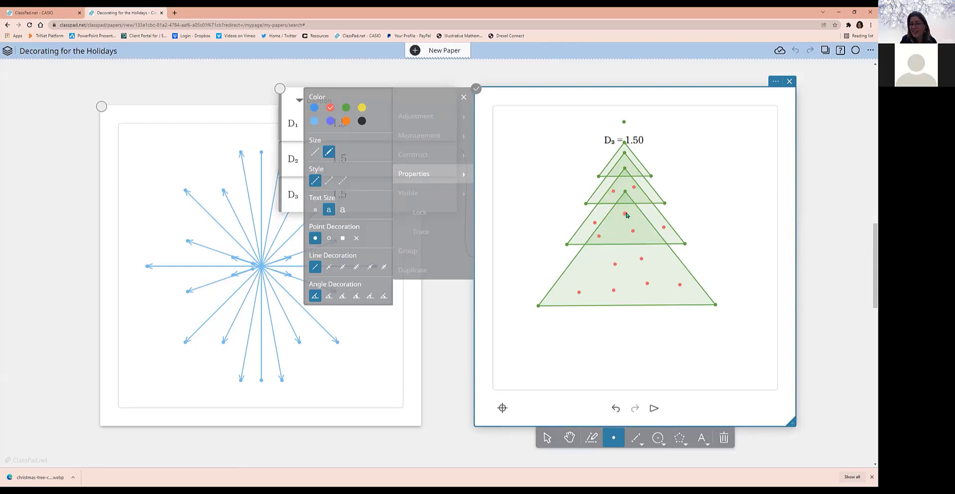
left_click(632, 168)
left_click(617, 168)
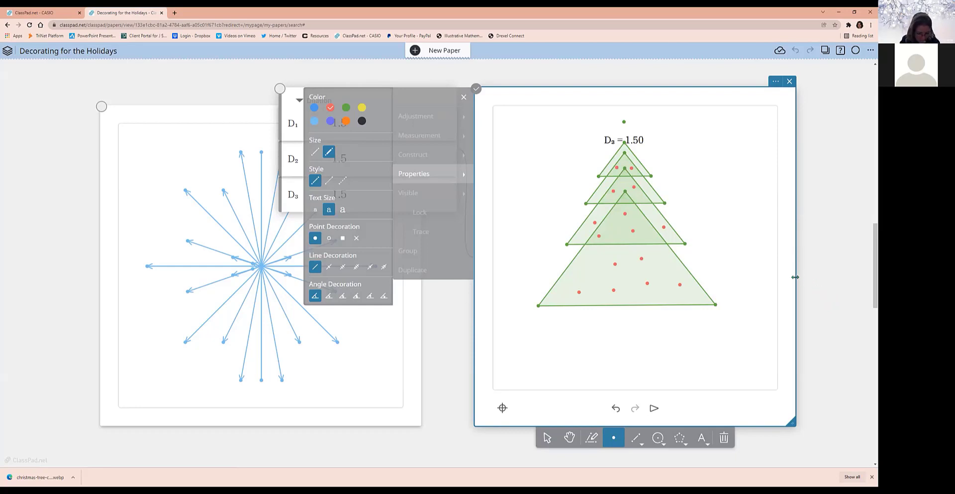
Add a new geometry sticky note in the empty area of the paper below the tree and position it
scroll(784, 275, "down", 7)
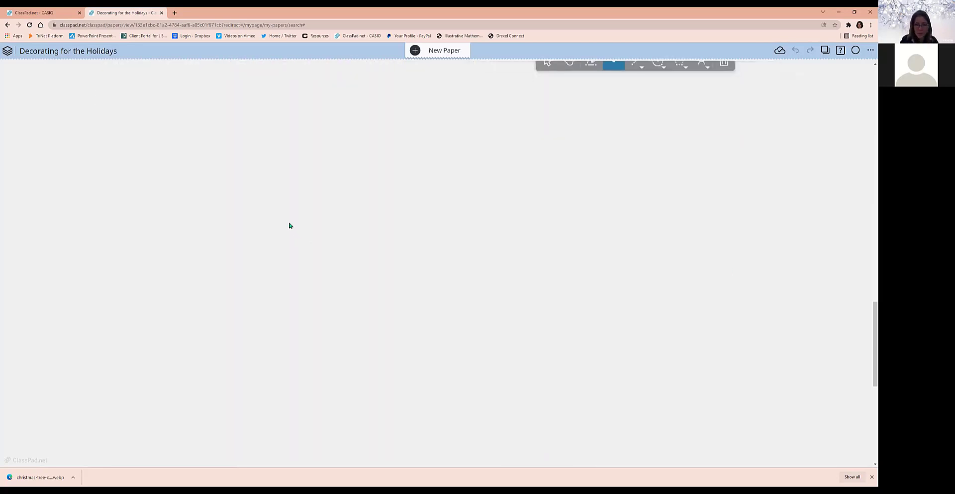
left_click(170, 119)
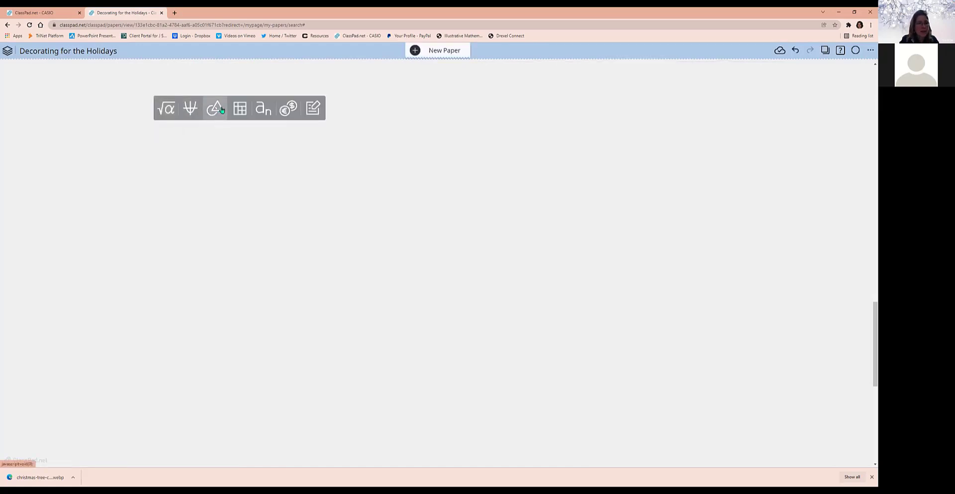
left_click(215, 107)
left_click_drag(373, 113, 350, 94)
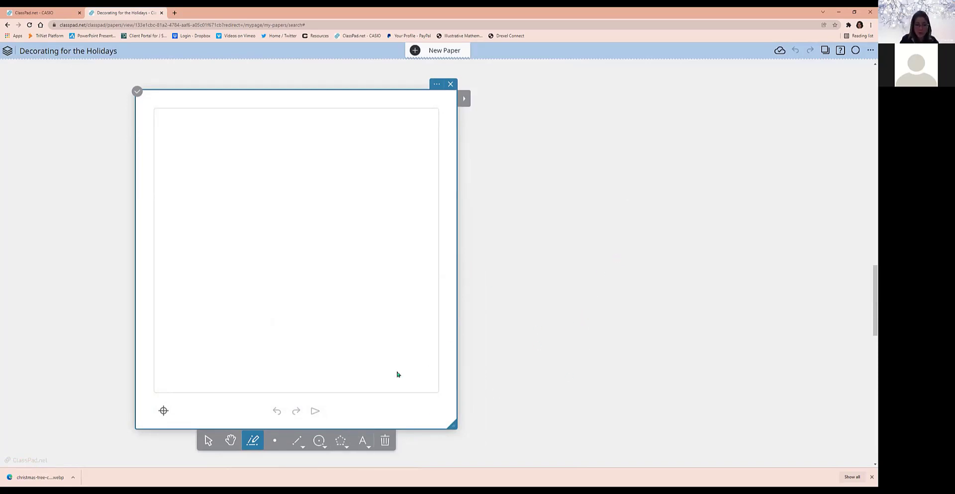
Set the new note's drawing colour to green and turn off its automatic labeling
left_click(463, 98)
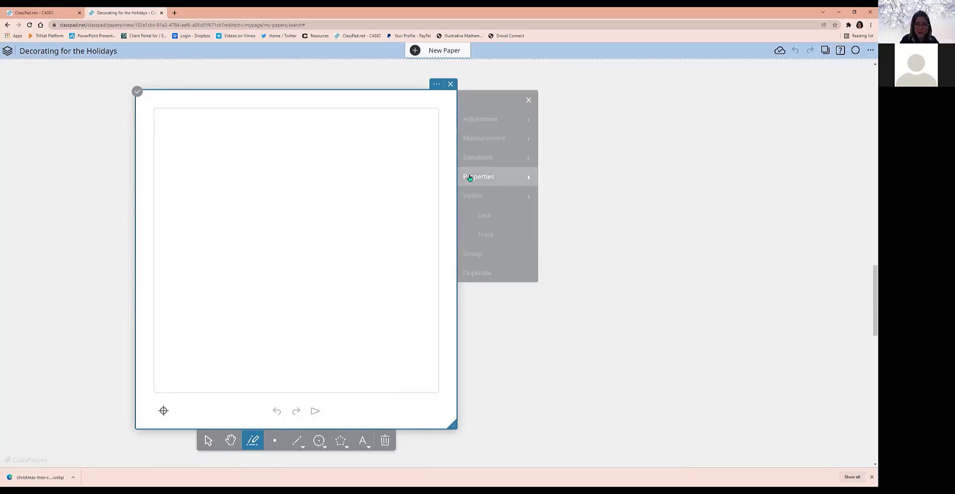
left_click(580, 110)
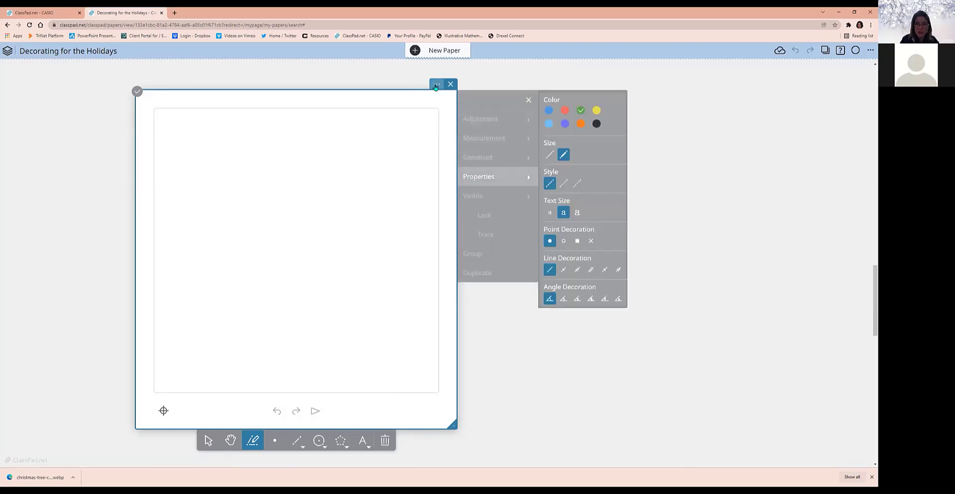
left_click(436, 85)
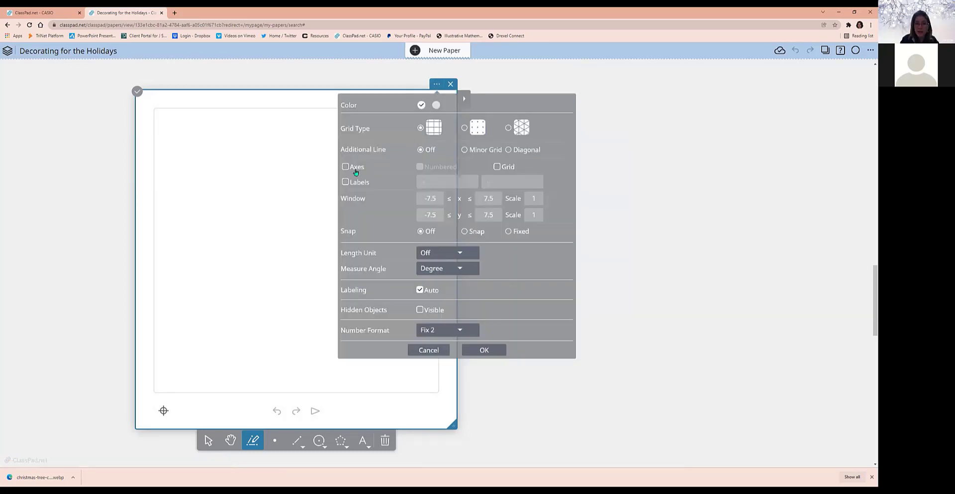
left_click(419, 291)
left_click(485, 351)
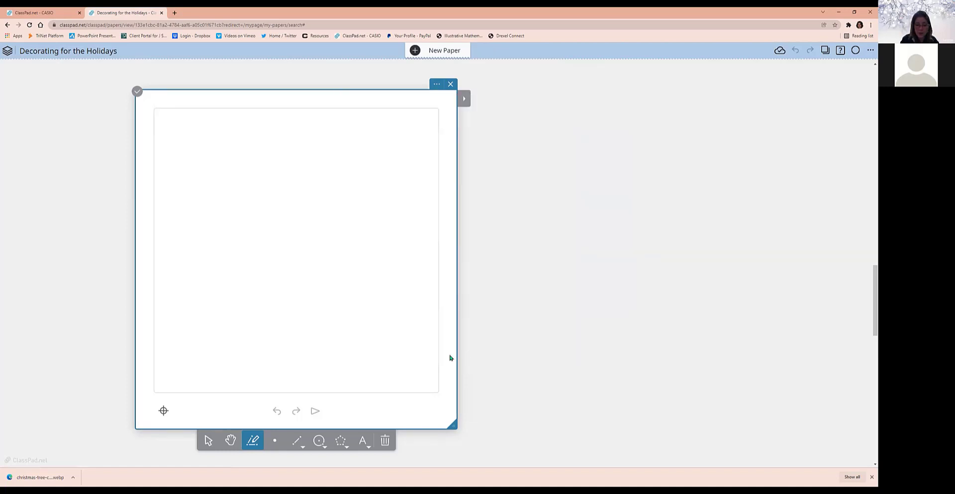
Place a point near the note's centre and draw a six-vertex zigzag polygon starting and ending at it
left_click(275, 441)
left_click(290, 238)
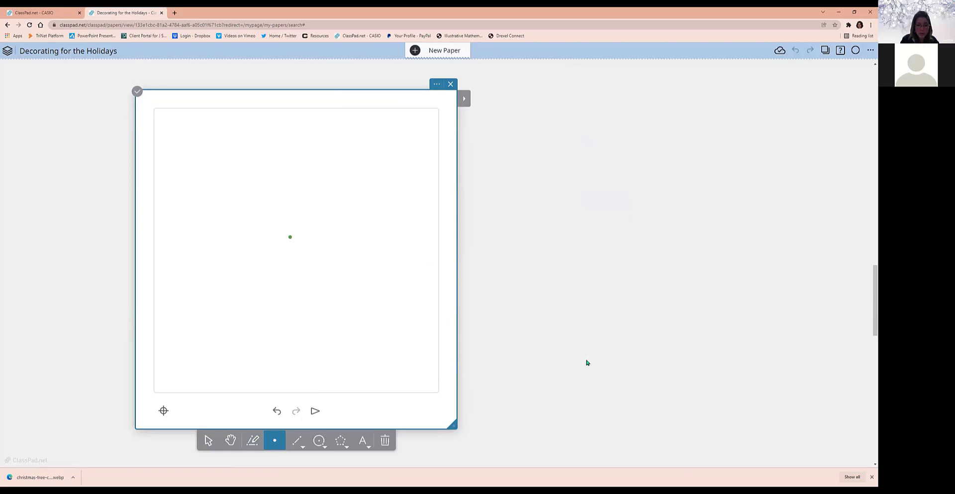
left_click(340, 441)
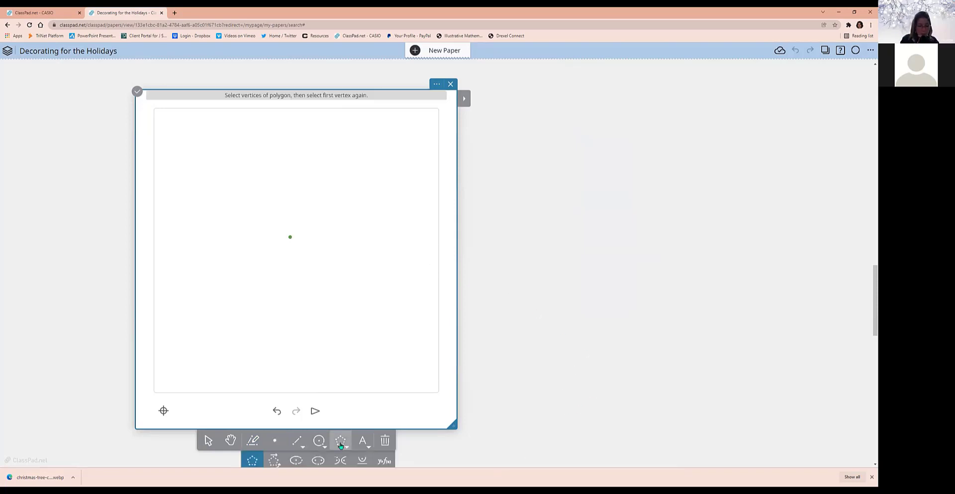
left_click(290, 239)
left_click(239, 251)
left_click(212, 286)
left_click(264, 292)
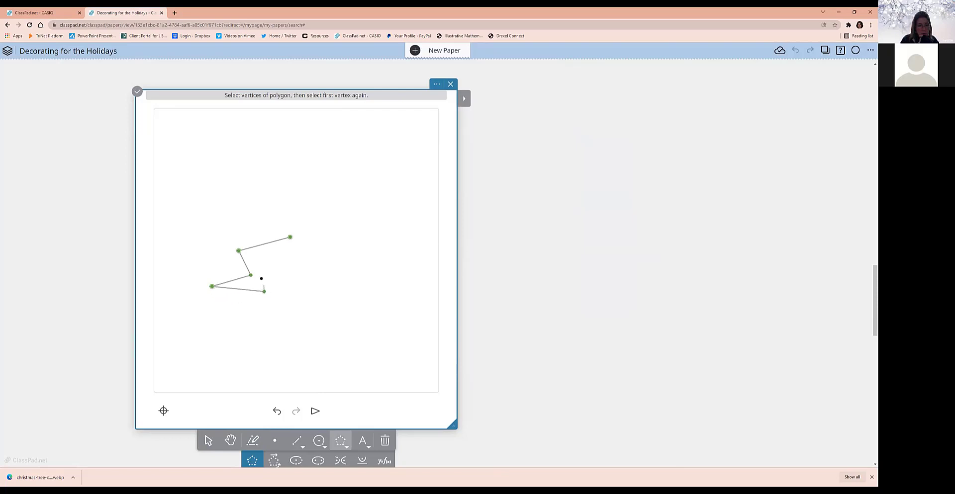
left_click(263, 262)
left_click(290, 238)
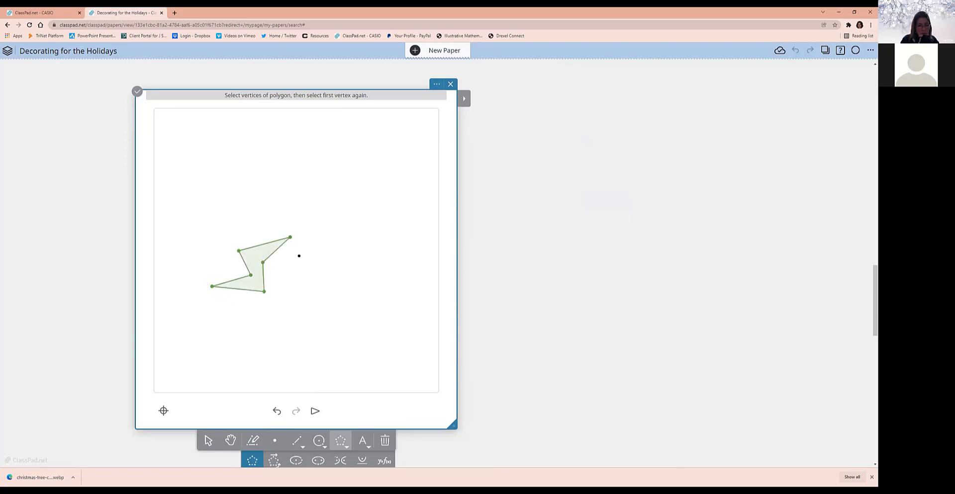
Rotate the zigzag polygon by 60 degrees about the vertex at the note's centre
left_click(209, 441)
left_click(255, 261)
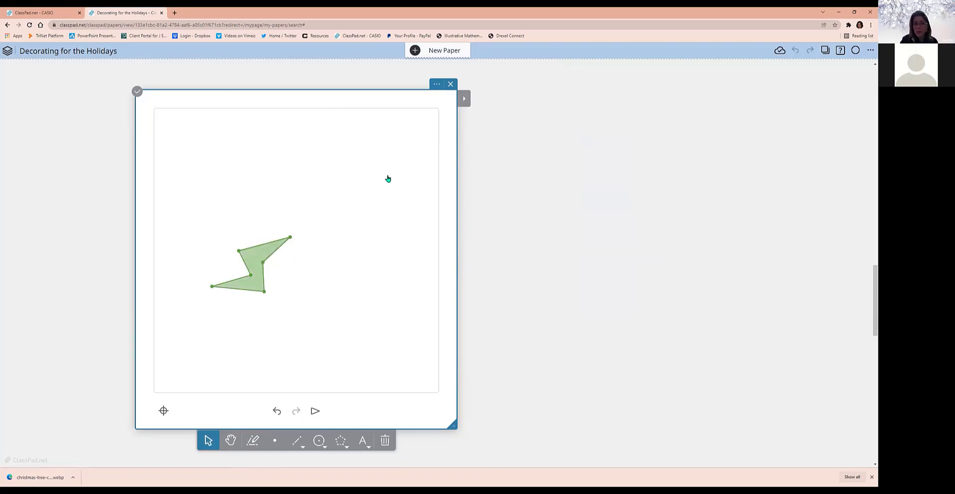
left_click(465, 100)
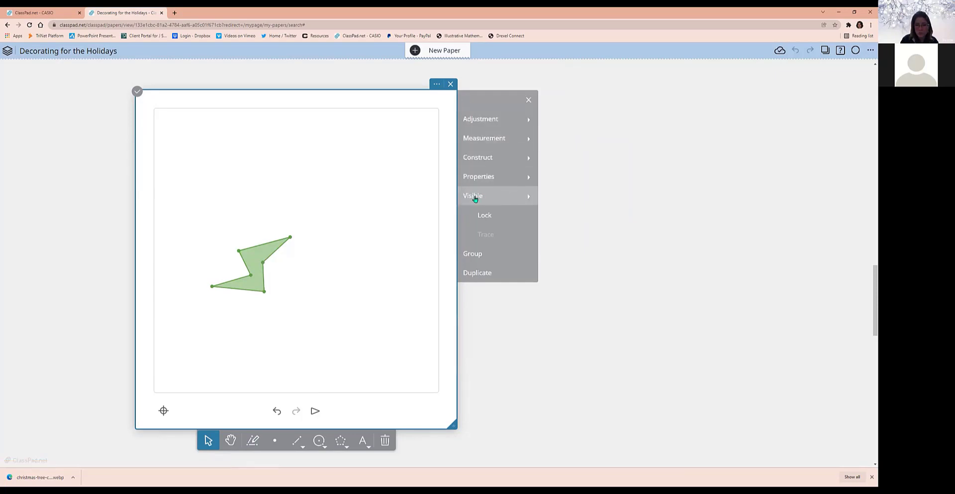
left_click(483, 160)
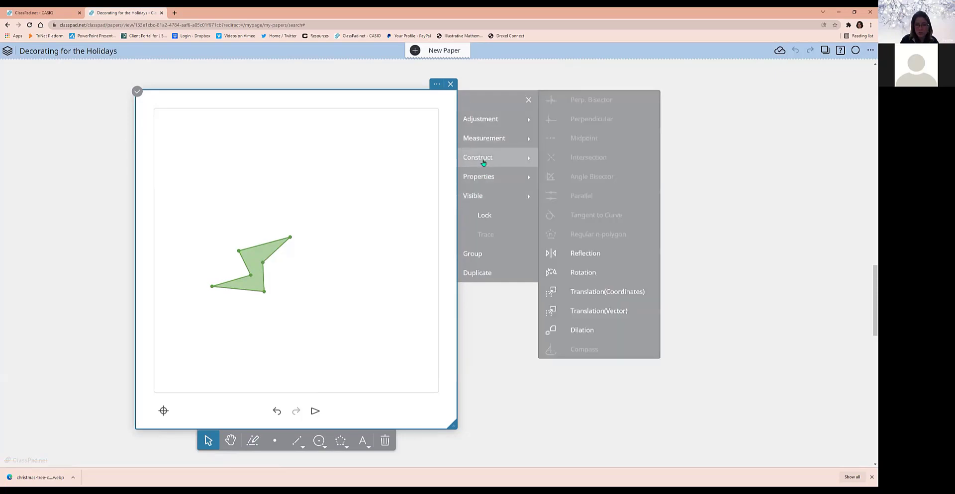
left_click(585, 275)
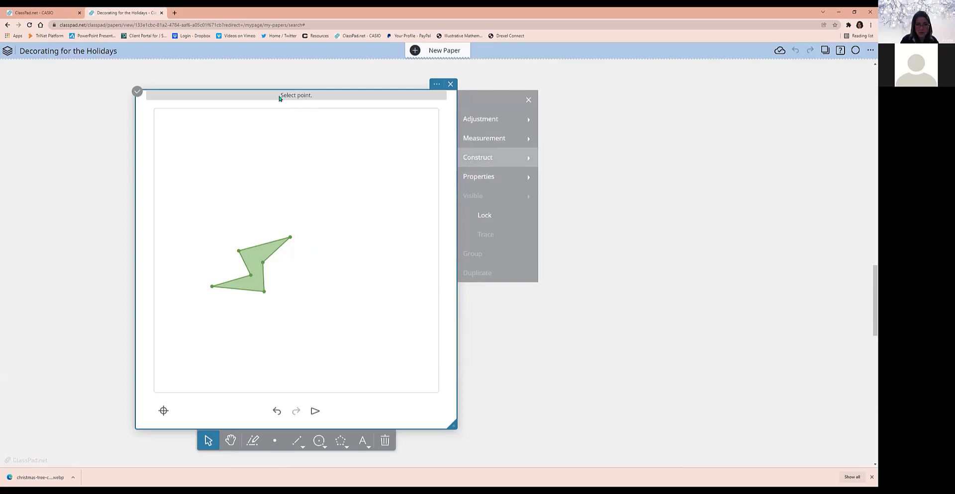
left_click(291, 238)
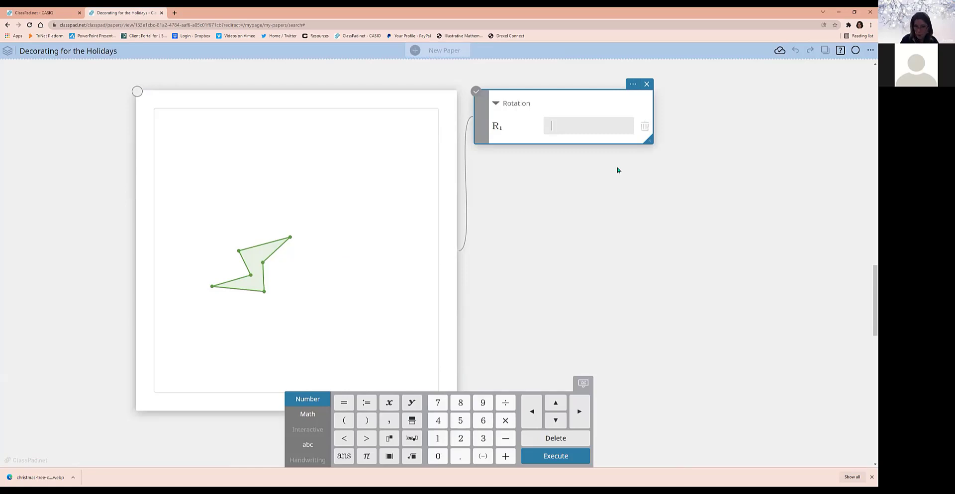
type("60")
left_click(555, 454)
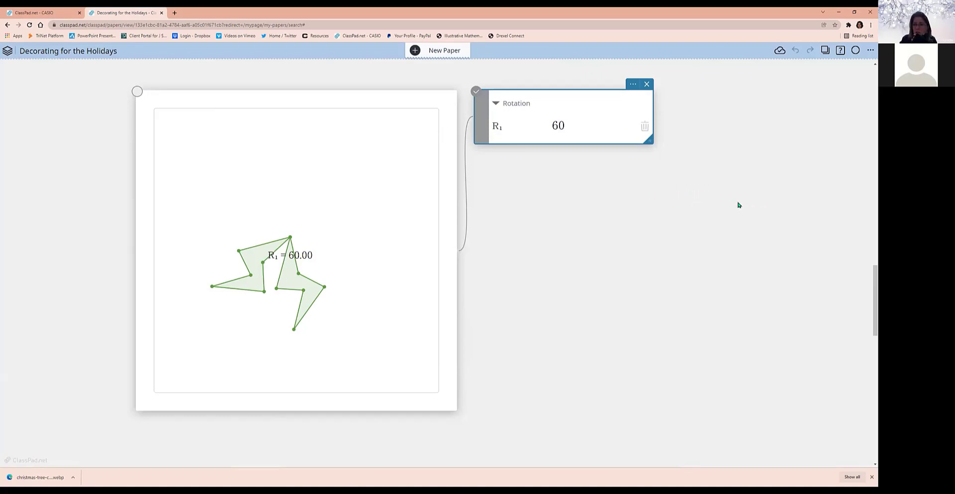
Move the rotation and geometry notes aside, and reposition and enlarge the Graphing Christmas reference image window
left_click_drag(592, 102, 197, 89)
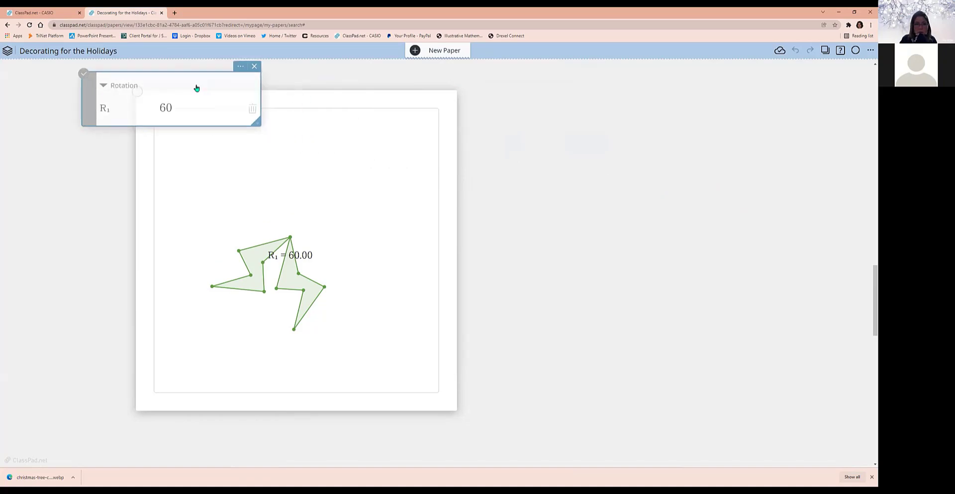
left_click_drag(372, 99, 264, 121)
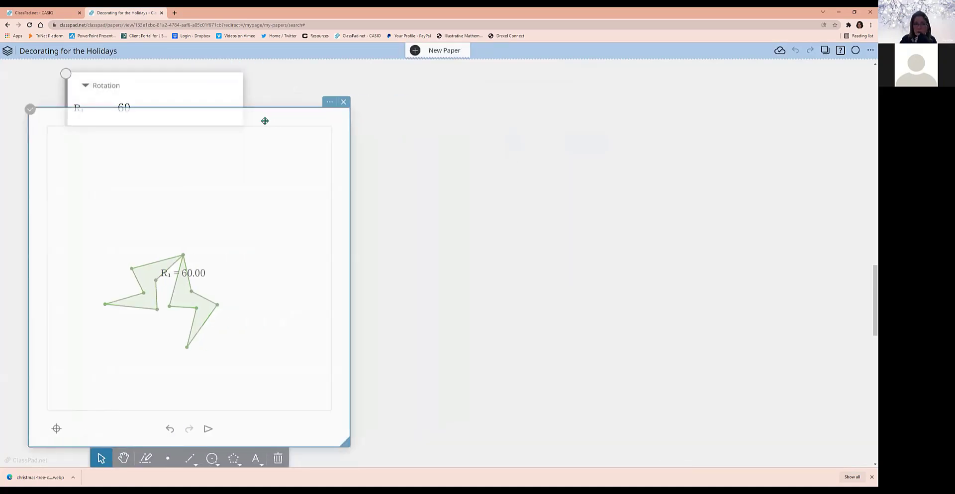
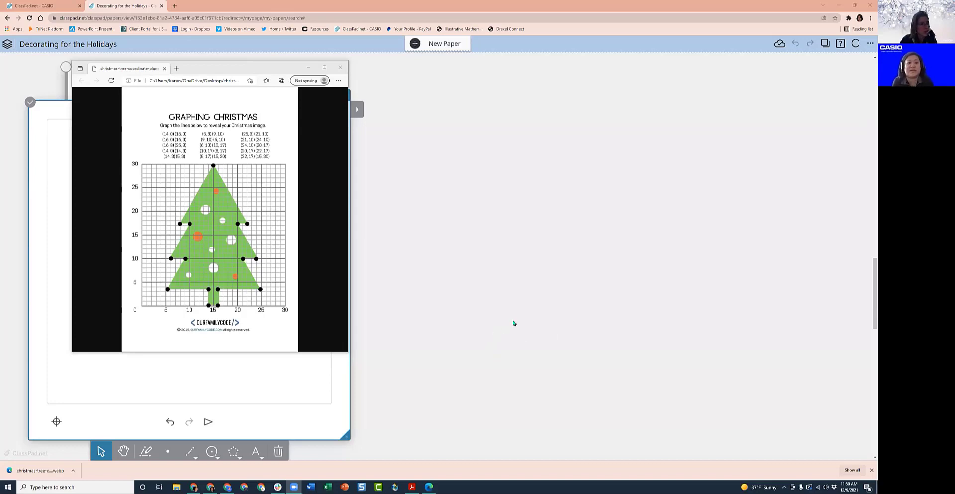
left_click_drag(251, 77, 226, 73)
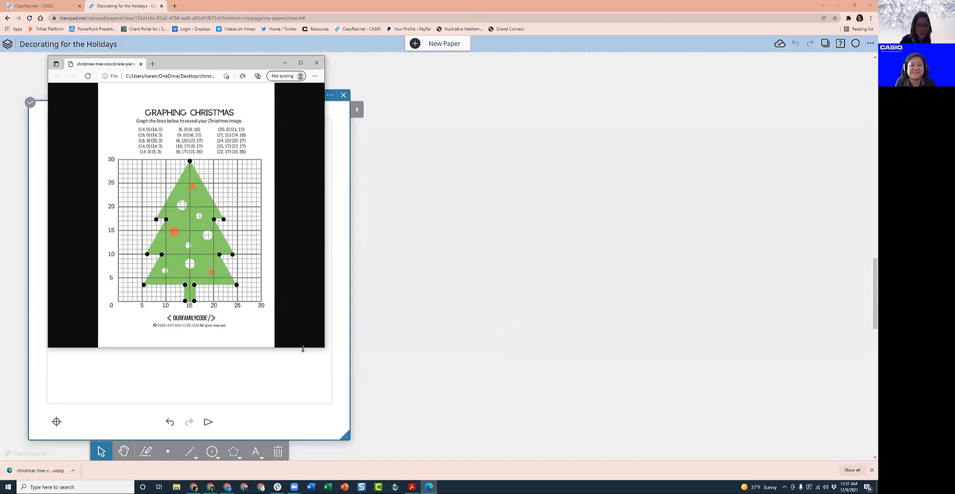
left_click_drag(303, 349, 303, 402)
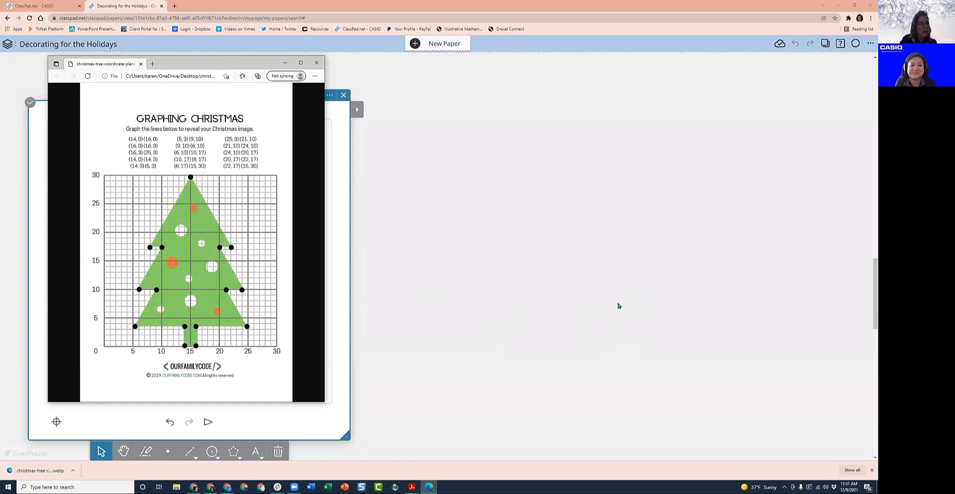
Add another geometry sticky note with numbered axes, a grid and minor grid lines, and automatic labeling turned off
left_click(469, 87)
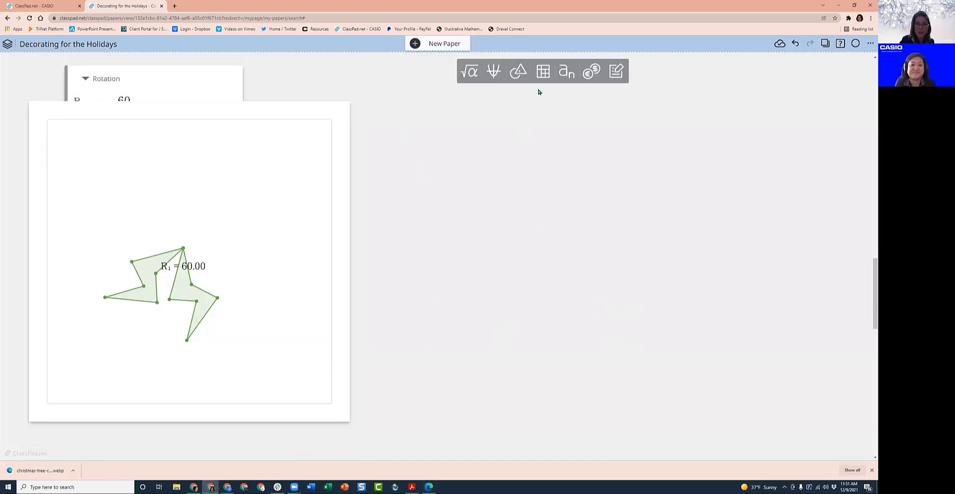
left_click(518, 73)
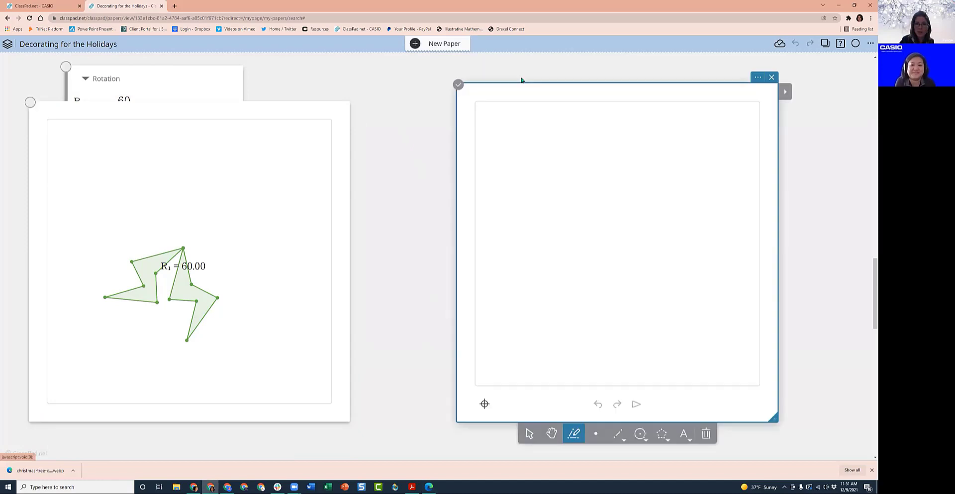
left_click(757, 77)
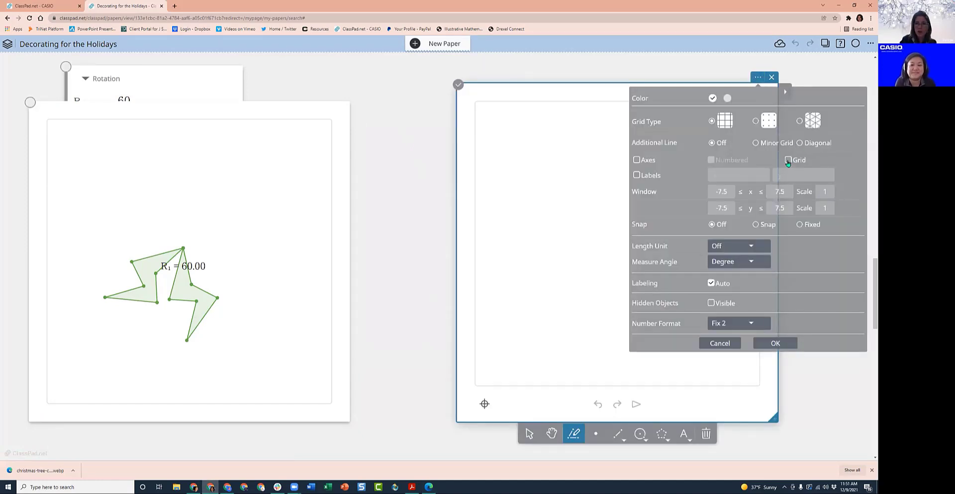
left_click(636, 160)
left_click(711, 160)
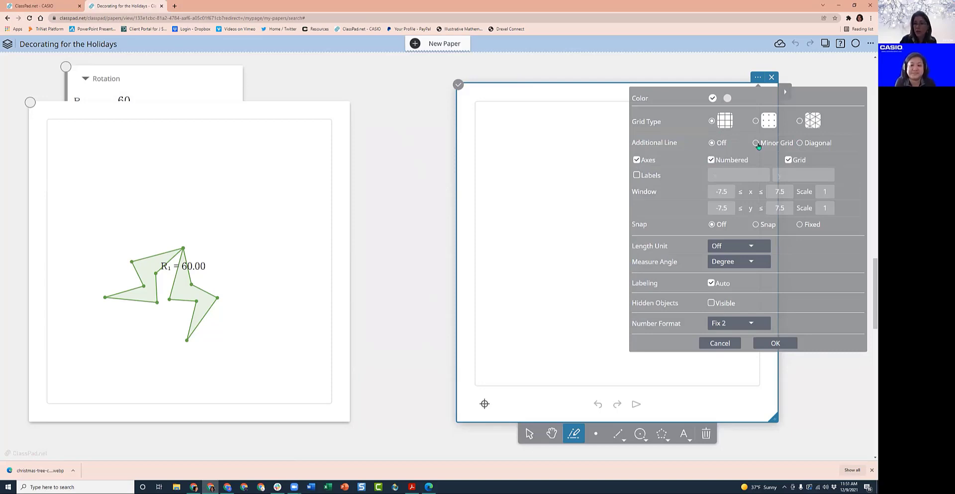
left_click(756, 143)
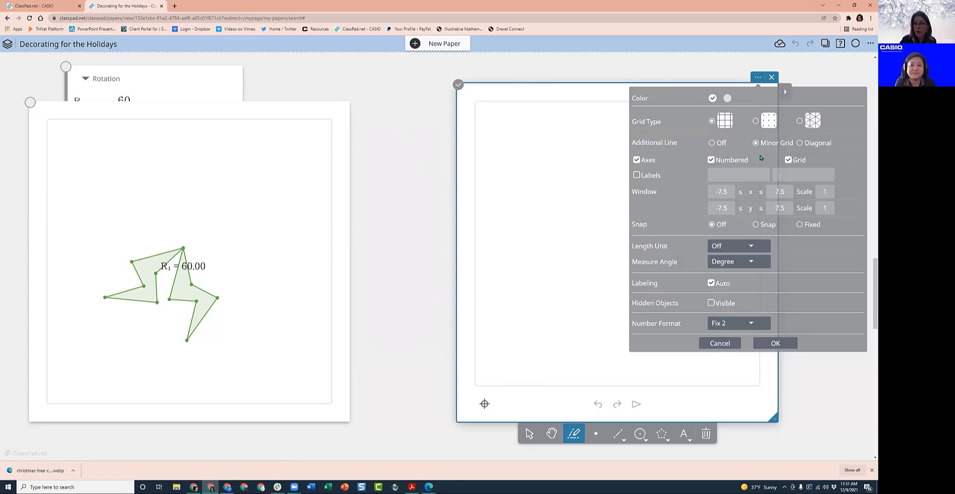
left_click(710, 284)
left_click(772, 344)
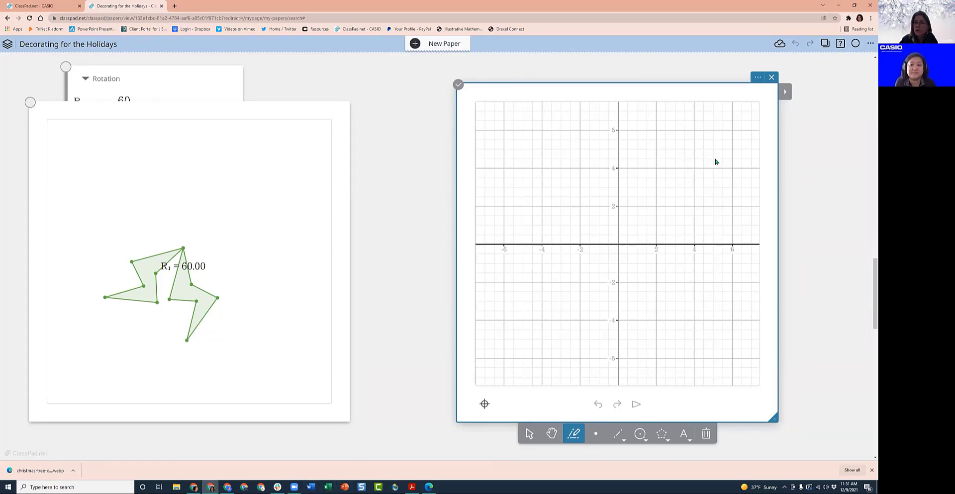
Shrink the browser window, place it beside the Graphing Christmas reference image, and extend its height down to the taskbar
left_click(854, 5)
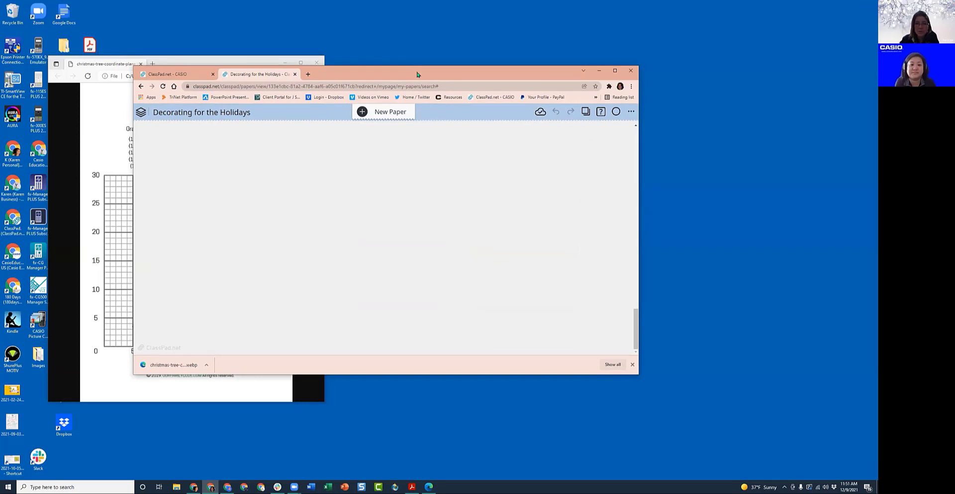
left_click_drag(417, 74, 596, 38)
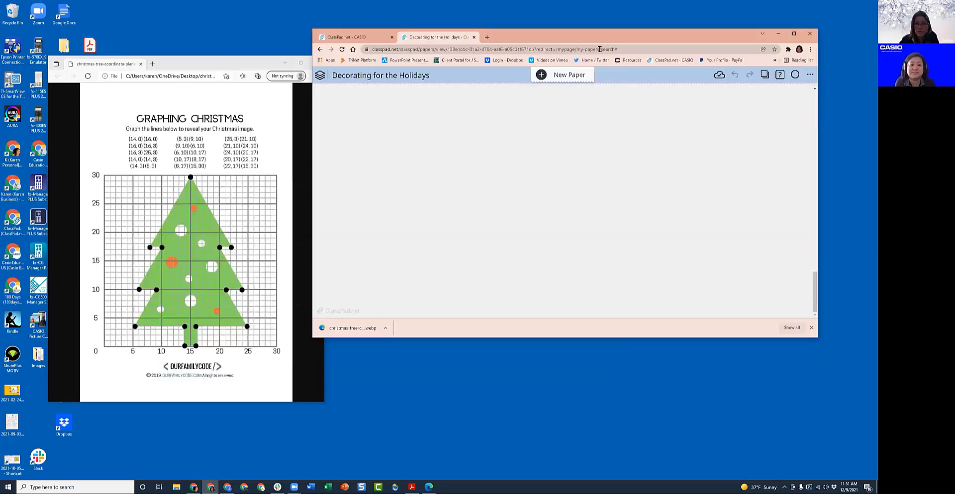
double_click(706, 338)
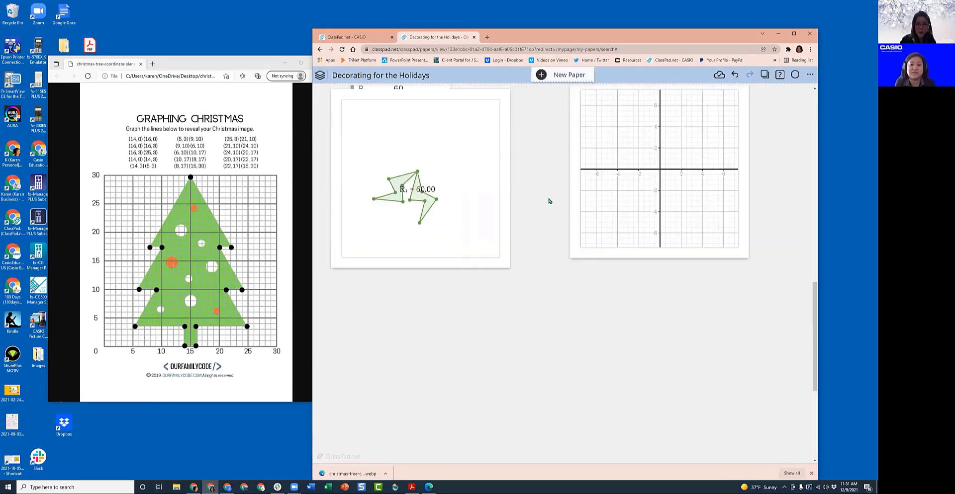
scroll(549, 200, "down", 2)
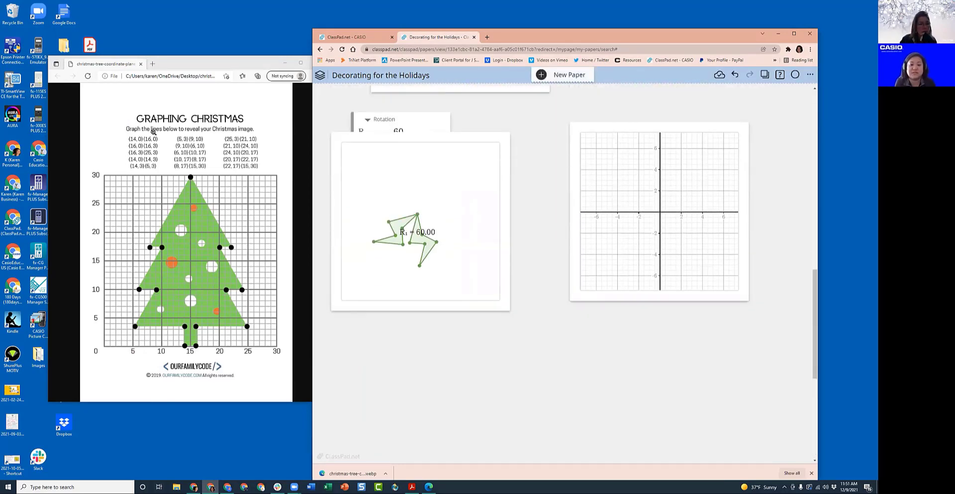
Make the coordinate-plane geometry note taller and wider, and move it so it partly overlaps the rotated polygon note
left_click(663, 239)
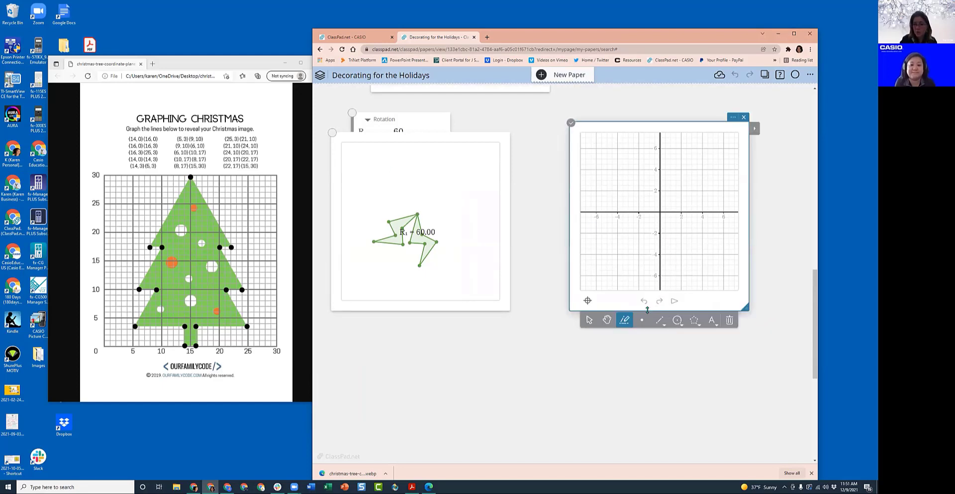
left_click_drag(647, 309, 649, 409)
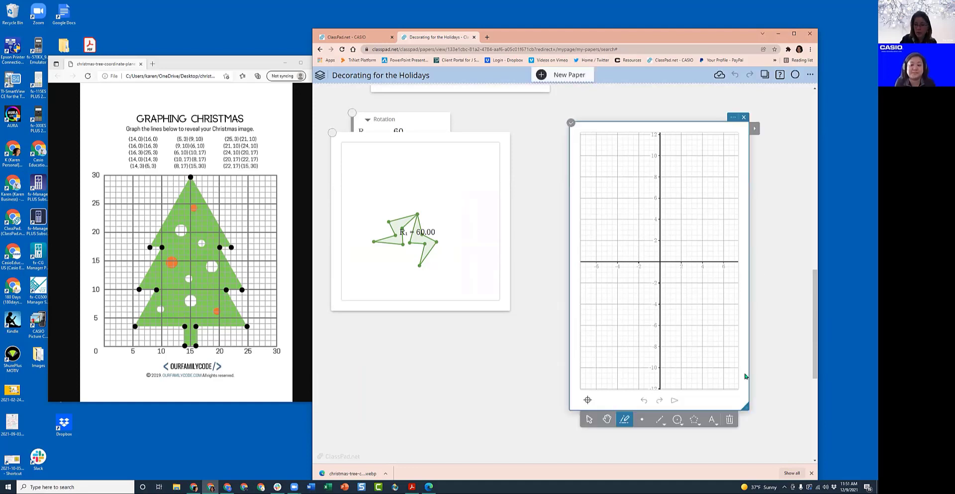
left_click_drag(745, 407, 795, 407)
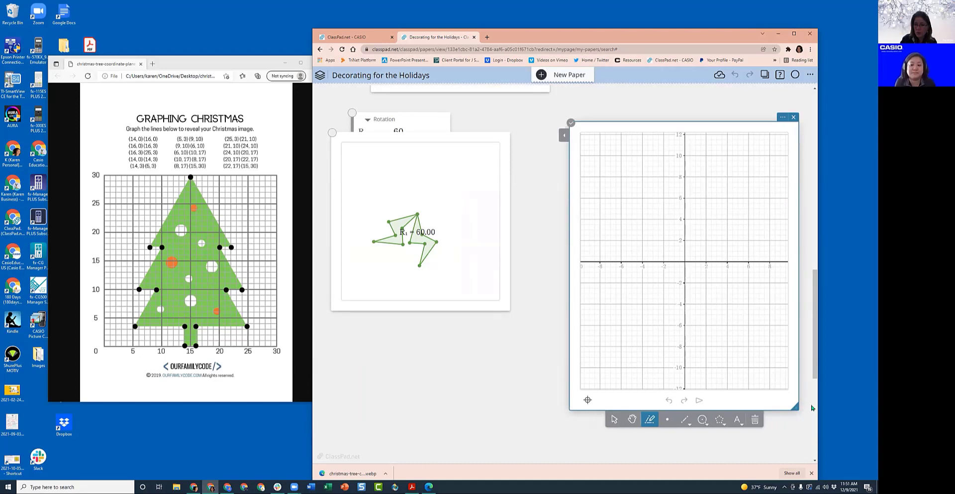
left_click_drag(717, 128, 622, 121)
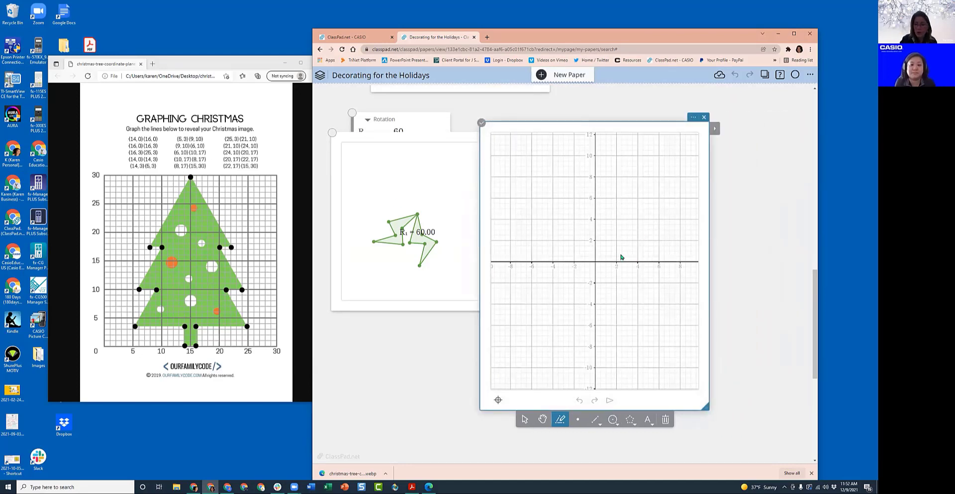
Zoom the geometry note's coordinate plane out until its y-axis reaches 30, and activate the Point tool
scroll(622, 249, "down", 1)
scroll(751, 243, "up", 1)
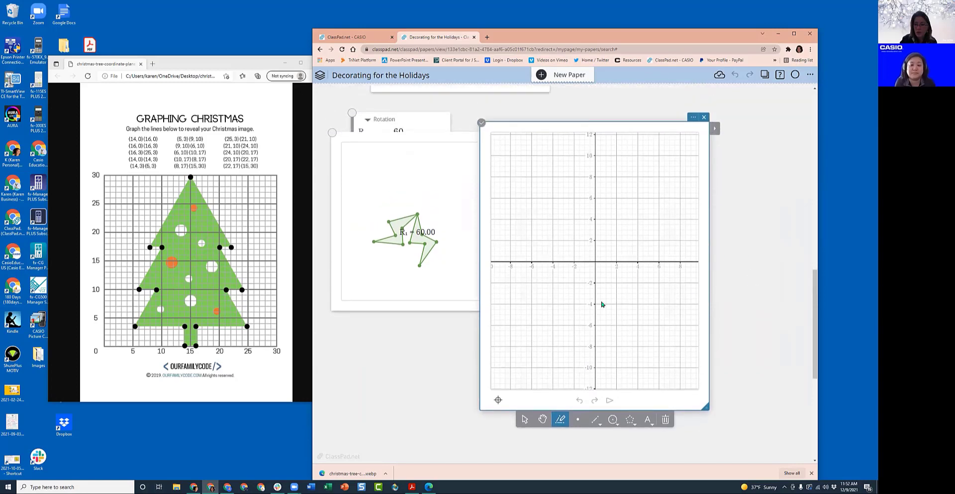
left_click(524, 419)
scroll(628, 288, "down", 1)
scroll(626, 288, "down", 3)
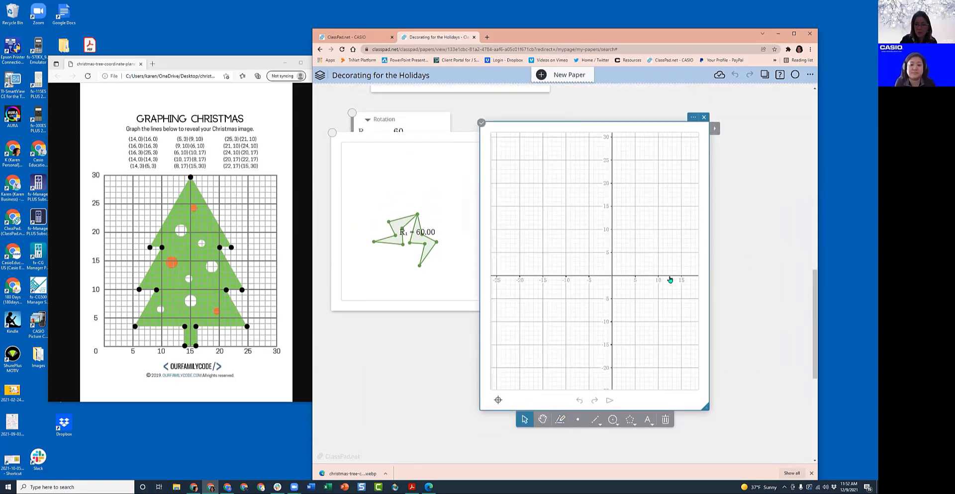
left_click(581, 419)
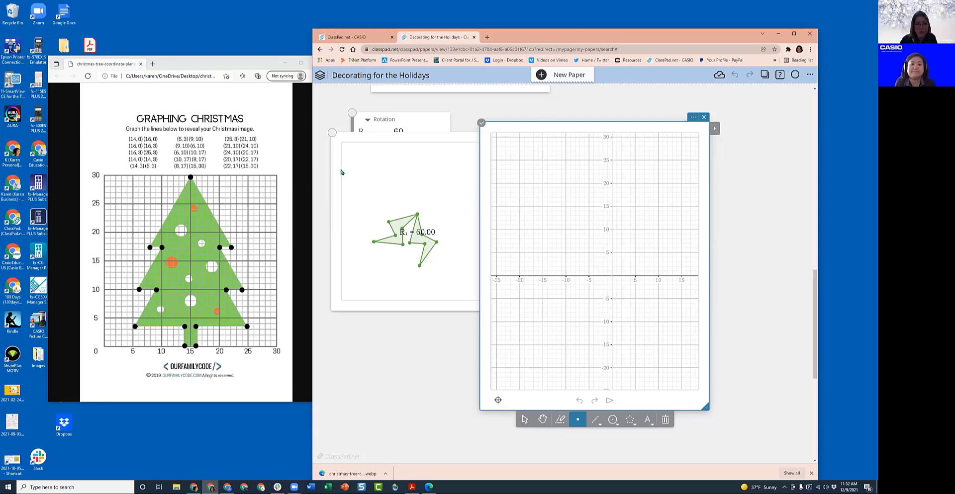
Close the Graphing Christmas reference image window and maximize the browser window showing the paper
left_click_drag(302, 63, 270, 74)
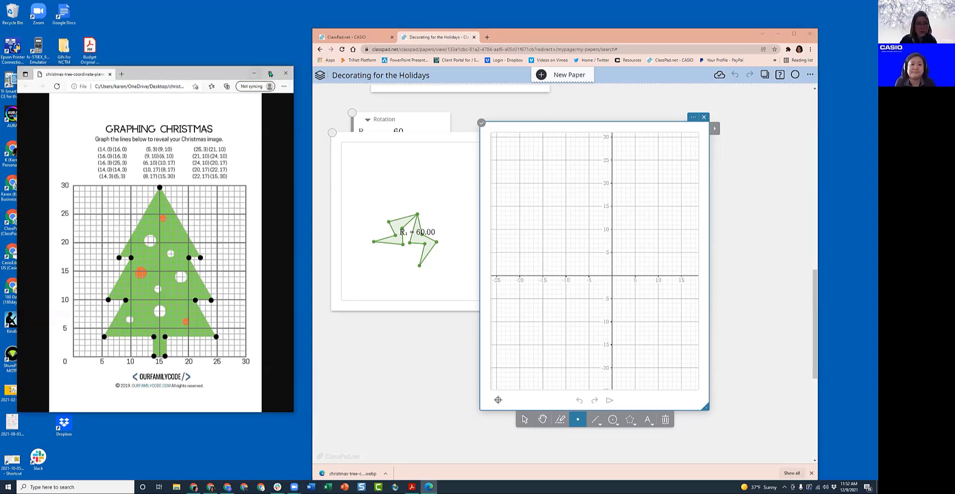
left_click(286, 74)
left_click(794, 33)
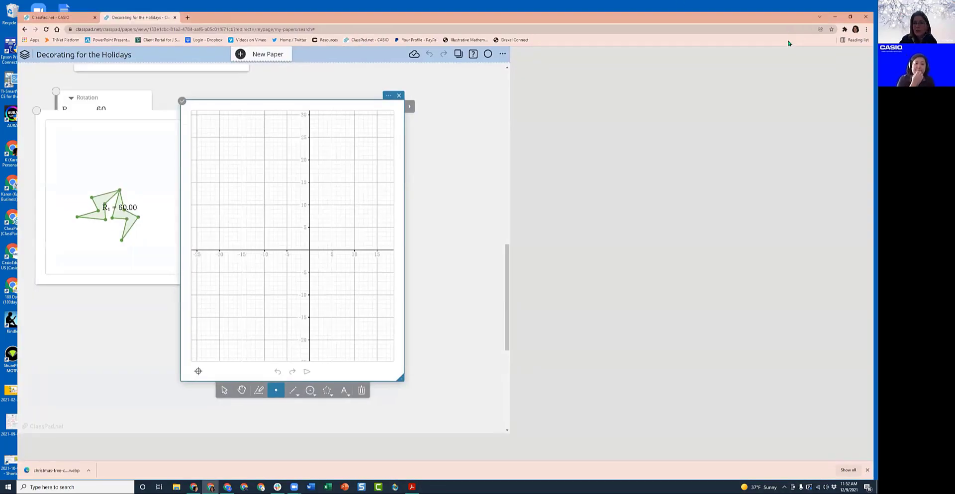
Add a Graph sticky note in the empty area of the paper below the geometry notes
scroll(616, 174, "down", 6)
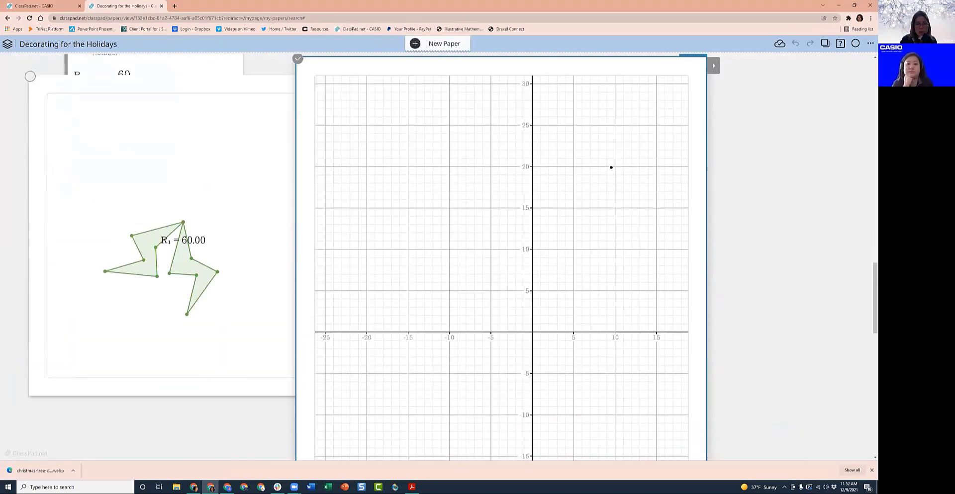
scroll(611, 167, "down", 5)
scroll(789, 194, "up", 3)
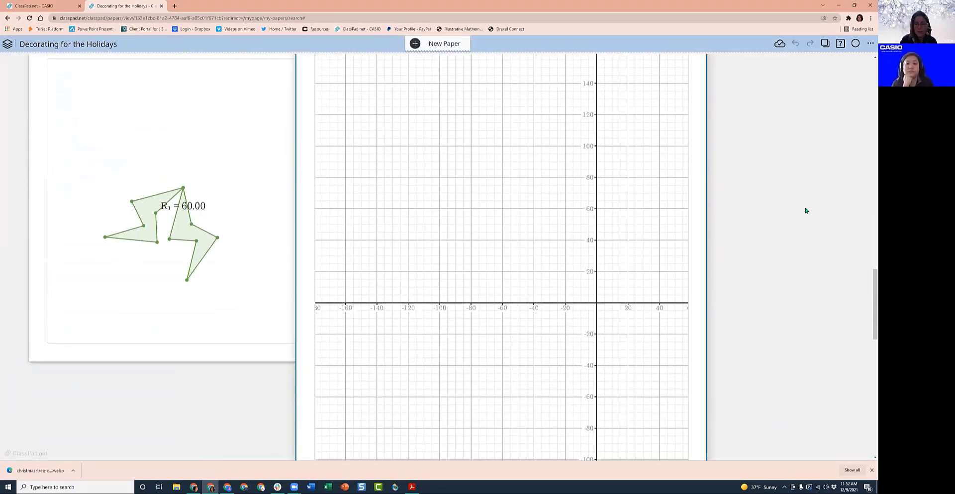
scroll(806, 211, "down", 10)
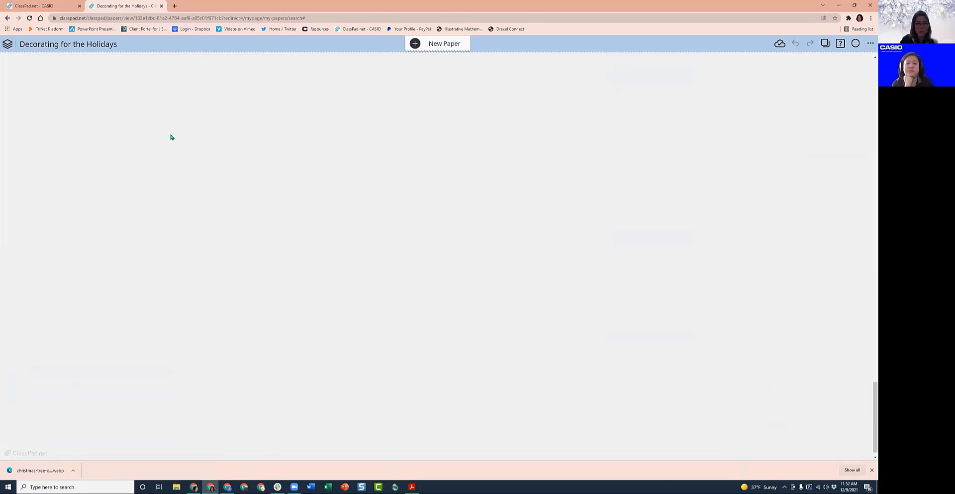
left_click(133, 110)
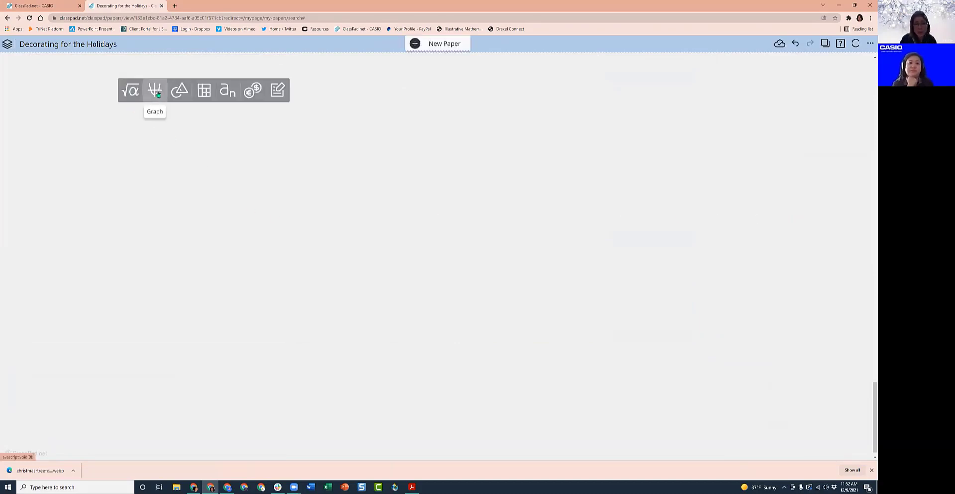
left_click(157, 94)
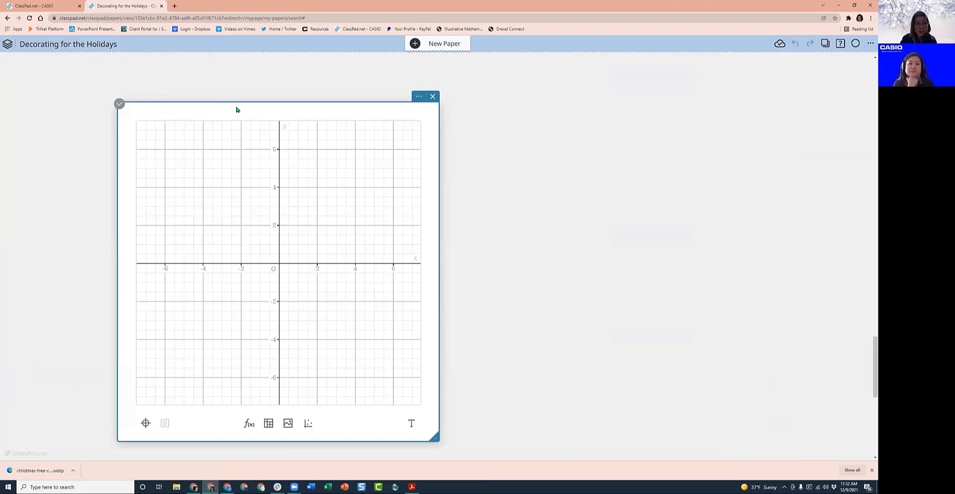
Move the blank graph slightly up and left on the paper and keep it selected
left_click_drag(236, 109, 219, 92)
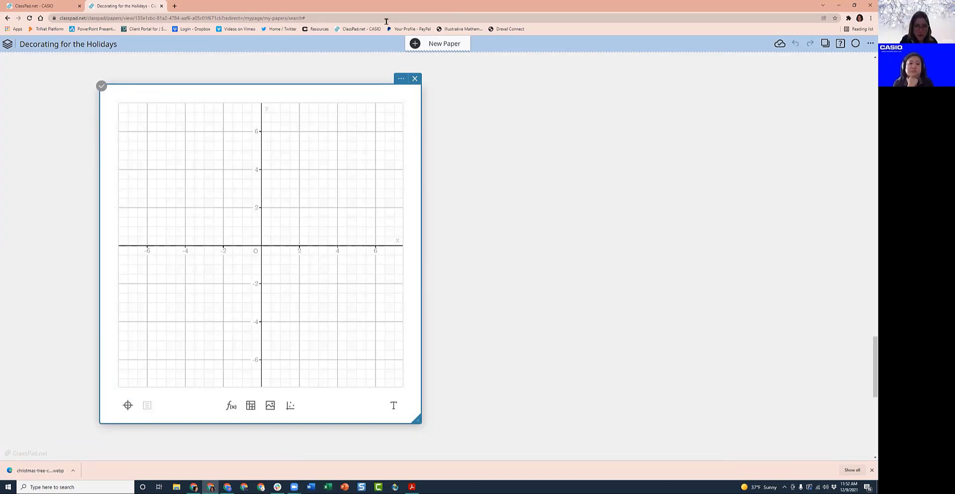
left_click(508, 103)
left_click(506, 103)
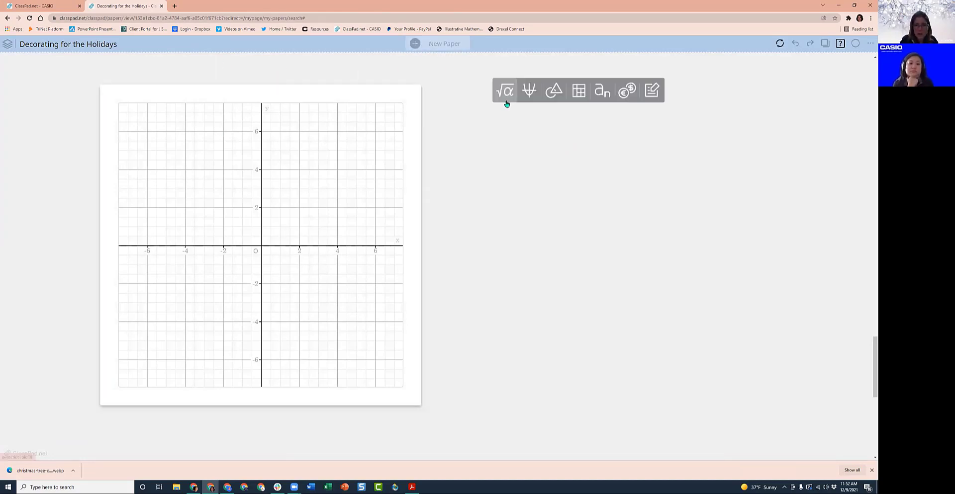
left_click(340, 102)
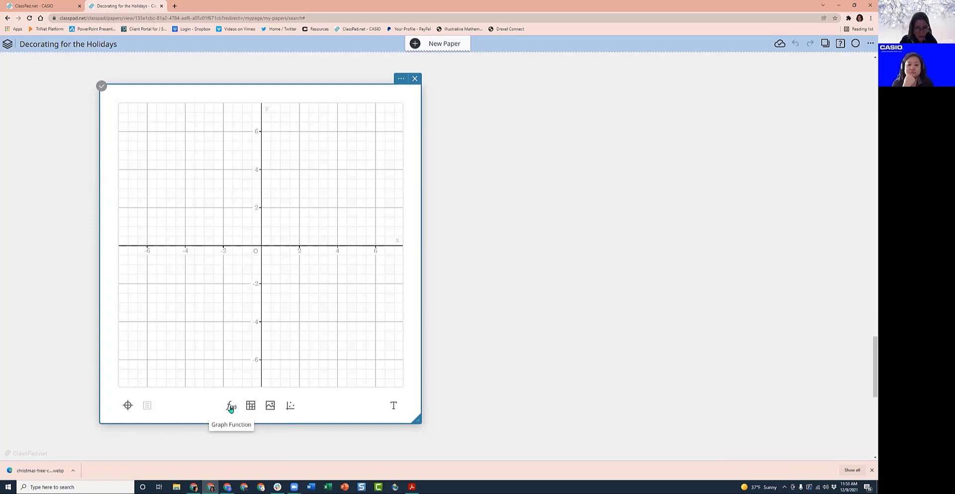
Add an empty graph function linked to the blank graph and set its color to light blue
left_click(230, 407)
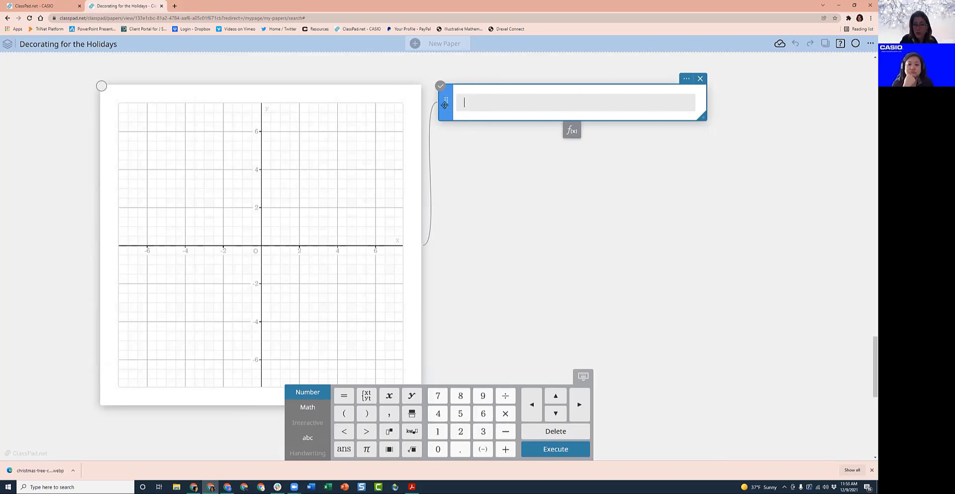
left_click(446, 105)
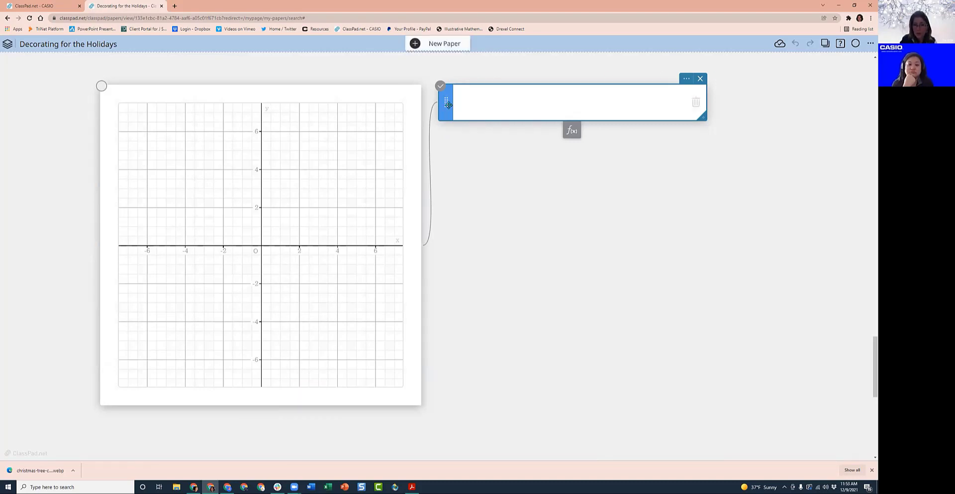
left_click(473, 132)
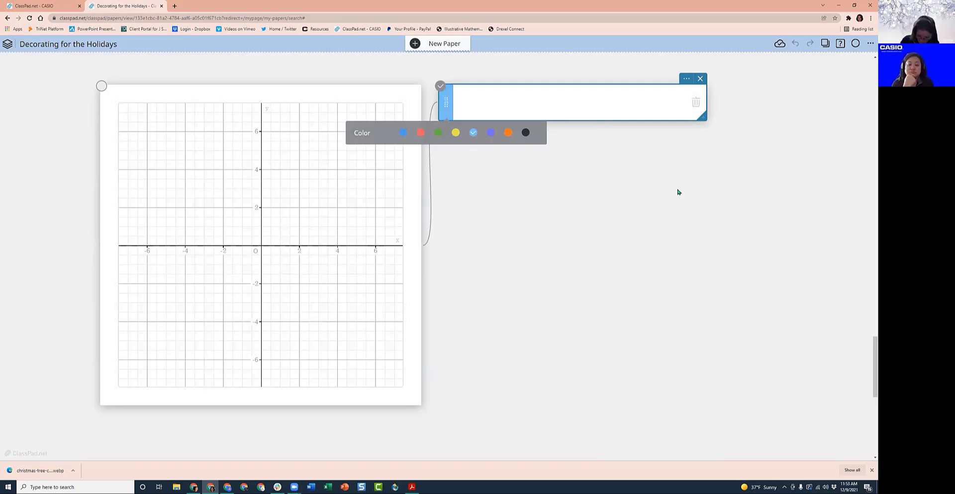
left_click(678, 192)
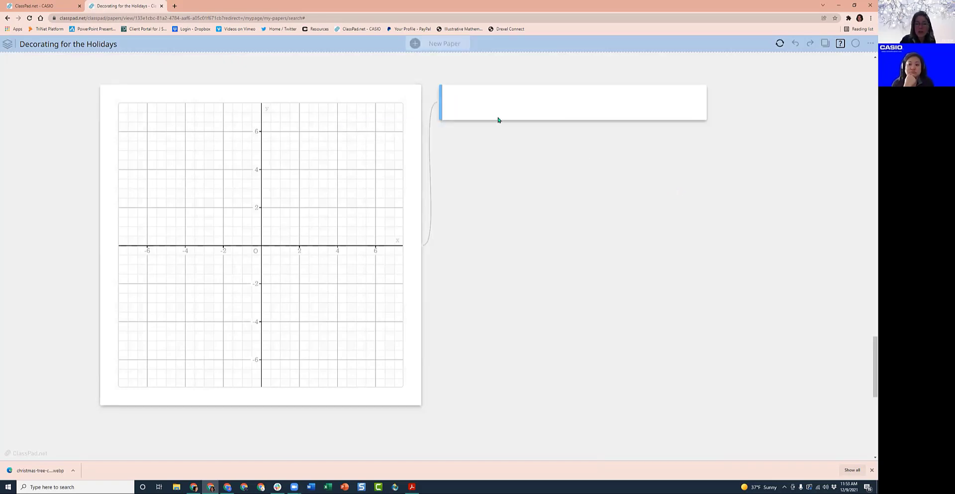
Enable polar (r, θ) coordinates in the graph's settings
left_click(382, 101)
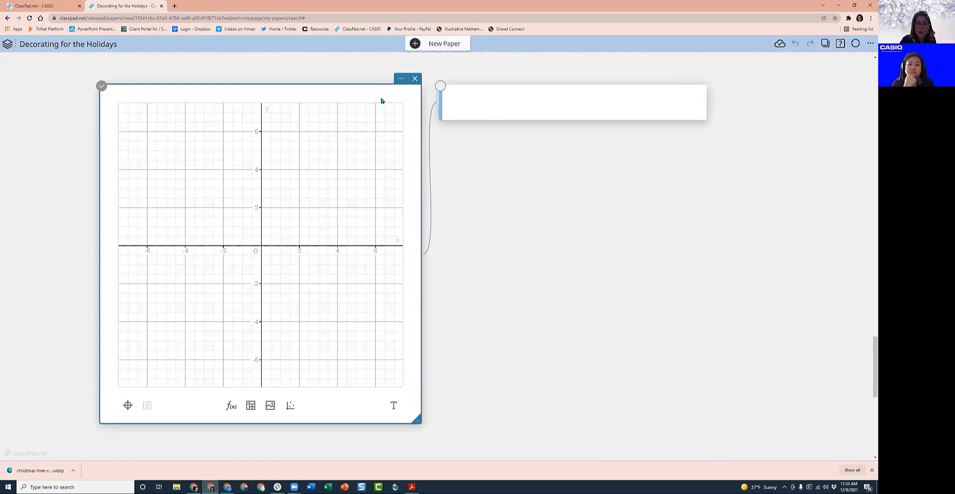
left_click(401, 79)
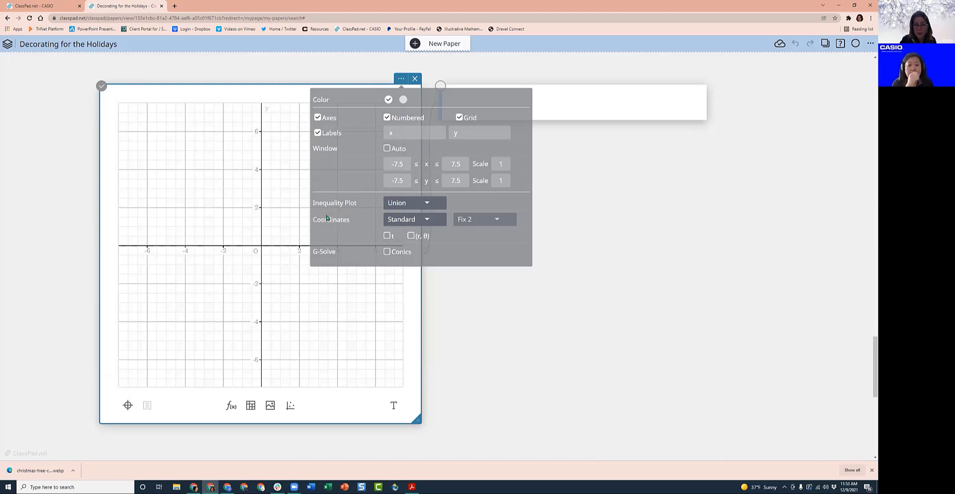
left_click(410, 237)
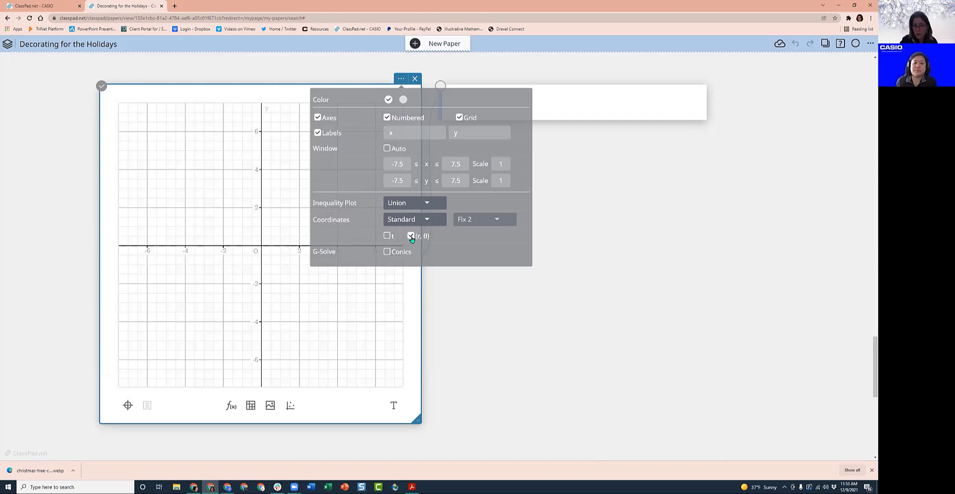
left_click(633, 229)
Enter the polar equation r = 10·sin(6θ) in the empty function line and plot it
left_click(471, 105)
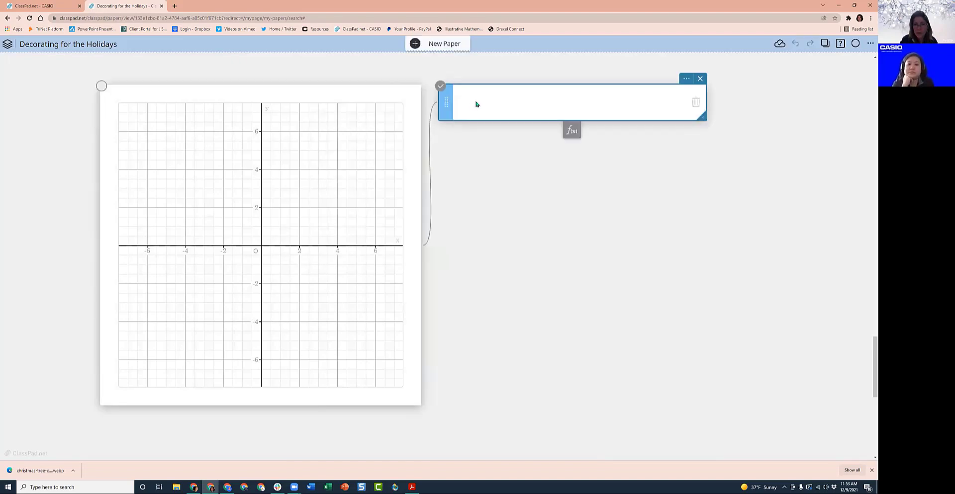
left_click(479, 103)
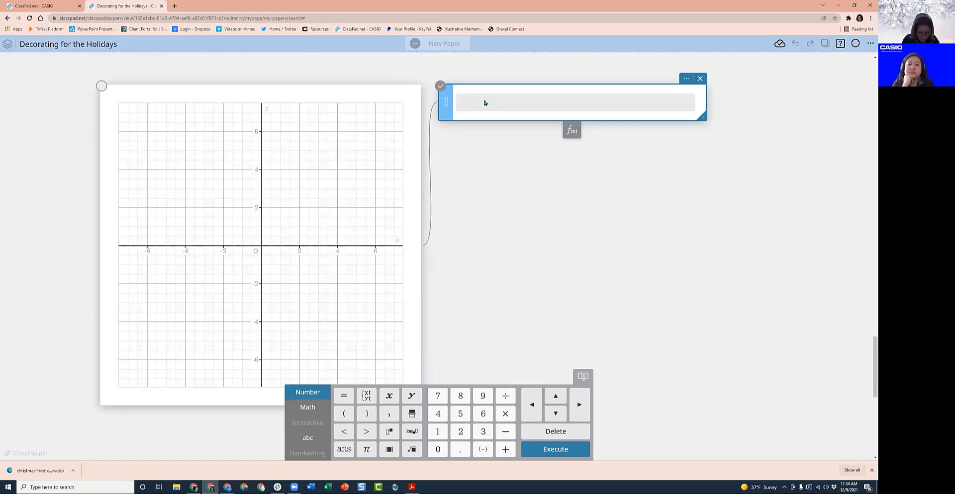
type("r=")
type("10")
type("*sin")
type("(")
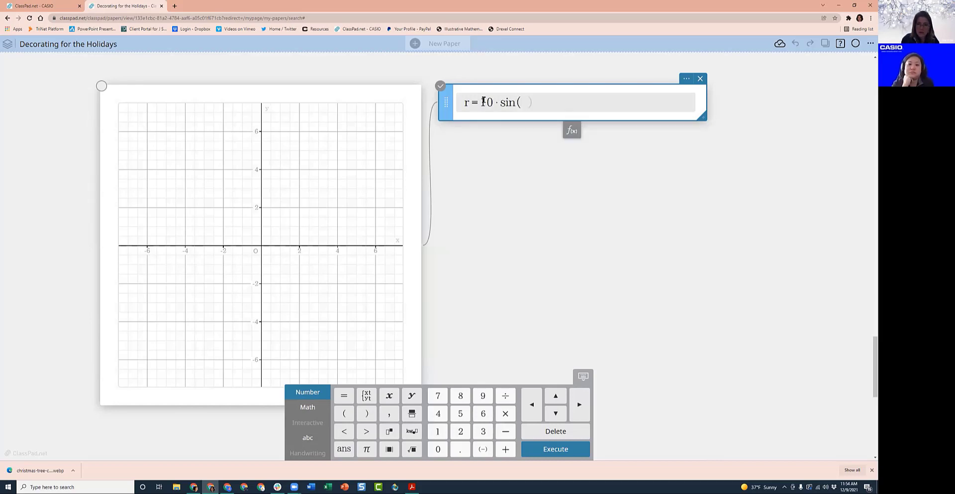
type("6")
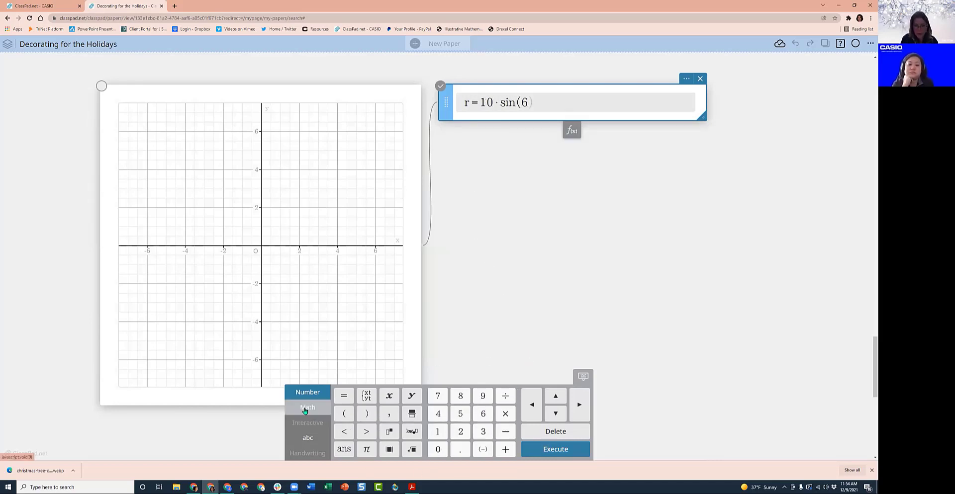
left_click(307, 407)
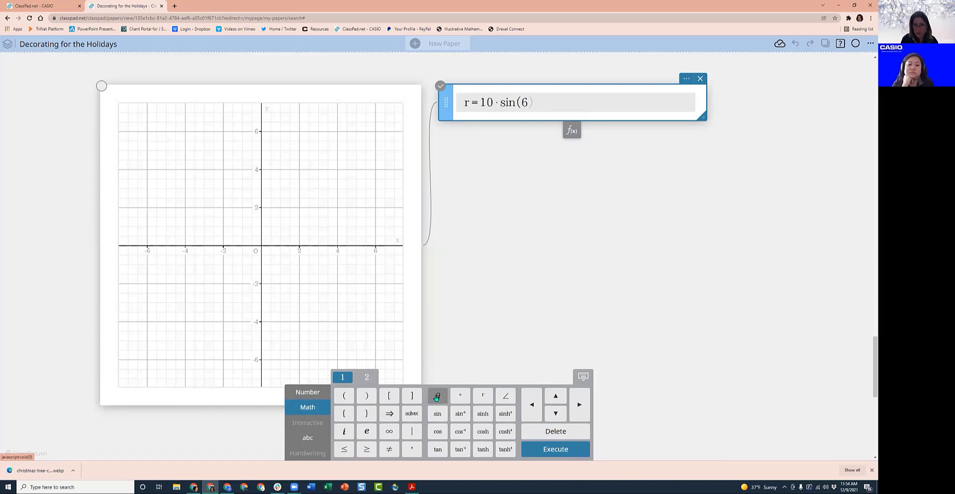
left_click(438, 396)
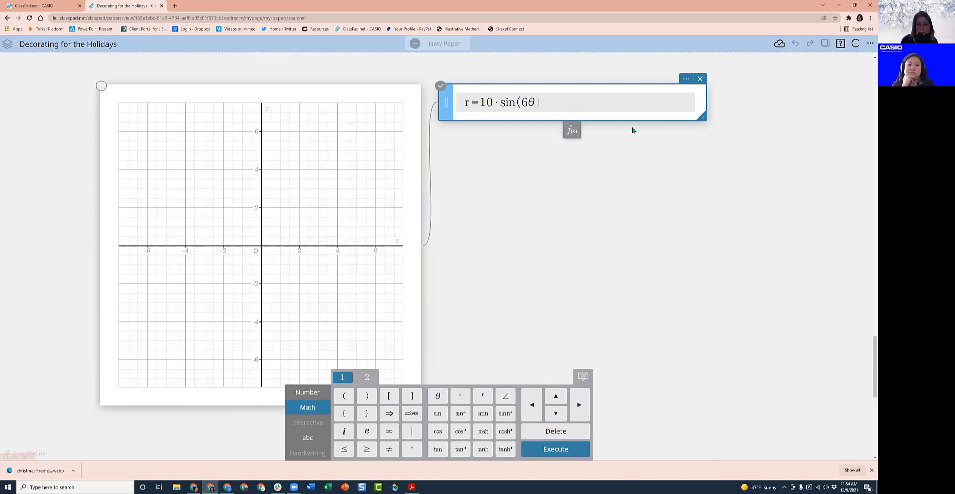
key("Return")
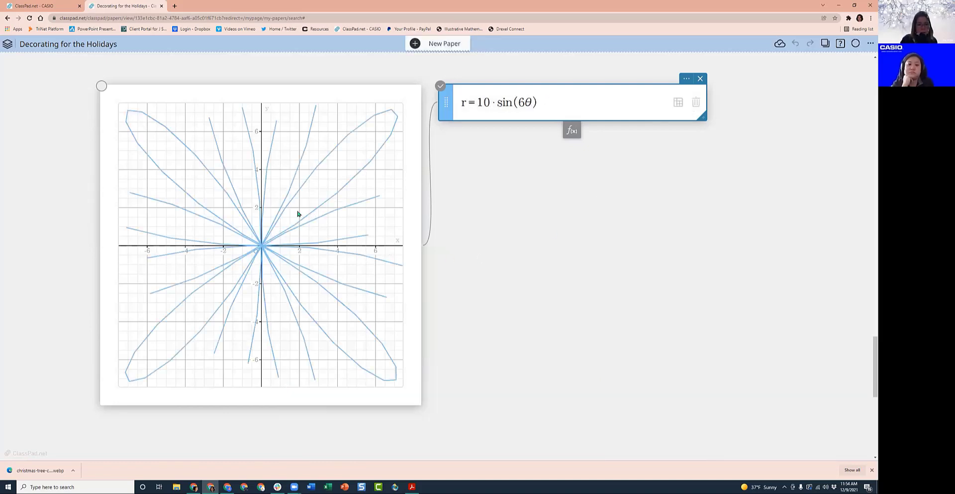
Zoom out the graph window and recentre the origin to fit the whole rose curve
left_click(329, 226)
scroll(328, 226, "down", 3)
scroll(329, 226, "down", 1)
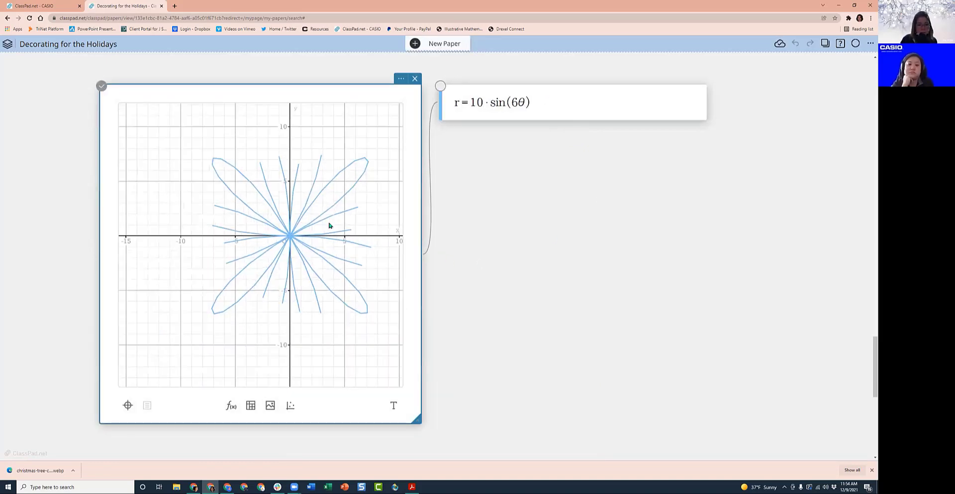
left_click_drag(366, 237, 337, 246)
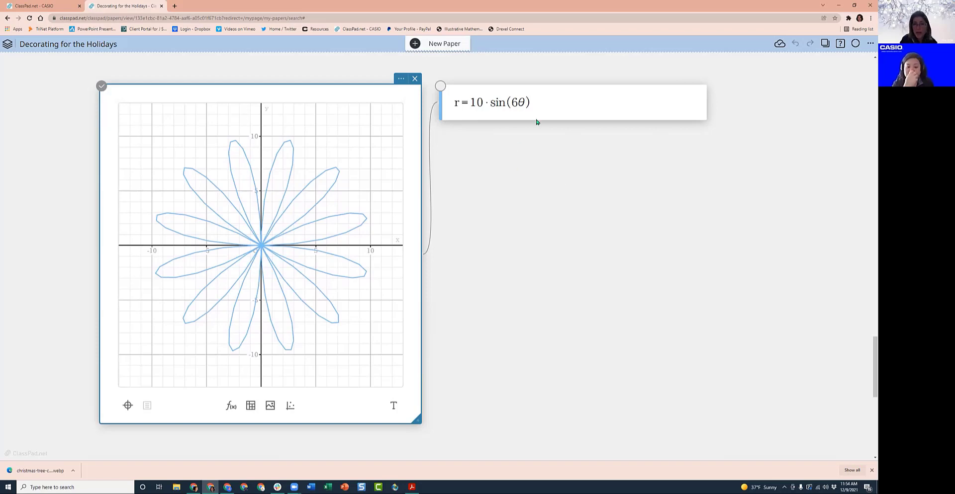
Add an empty second function line and change the color of the r = 10·sin(6θ) curve to green
left_click(556, 110)
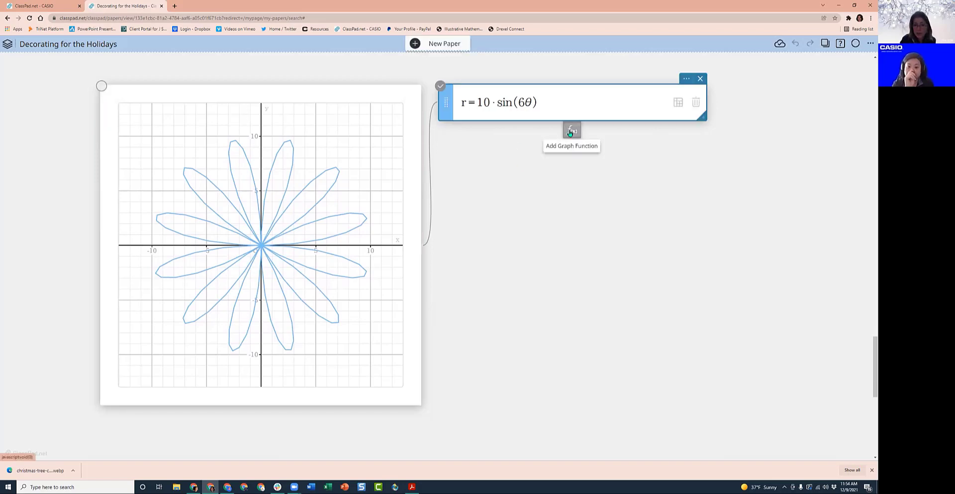
left_click(571, 132)
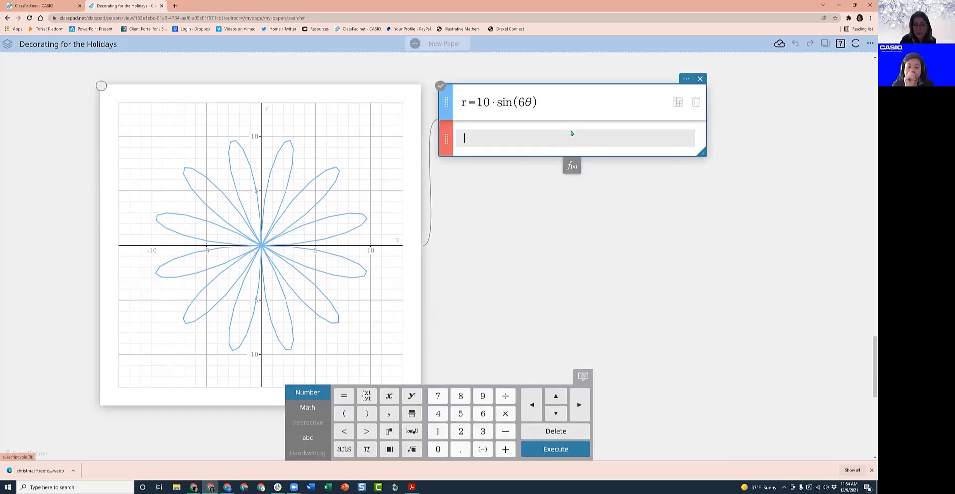
left_click(448, 102)
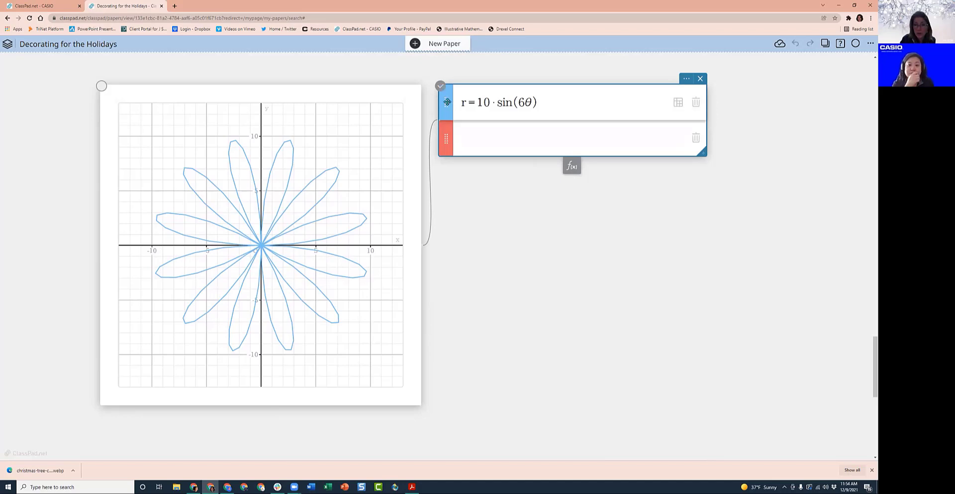
left_click(486, 206)
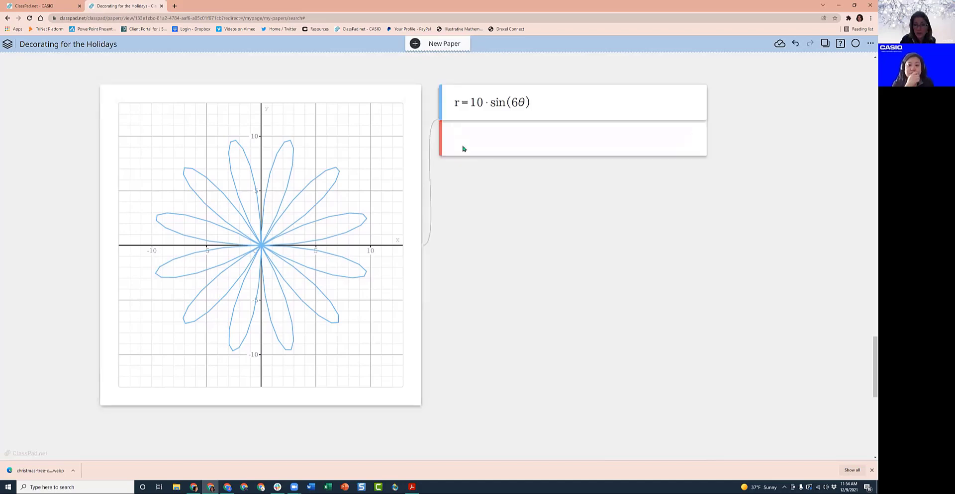
left_click(446, 103)
left_click(446, 103)
left_click(438, 133)
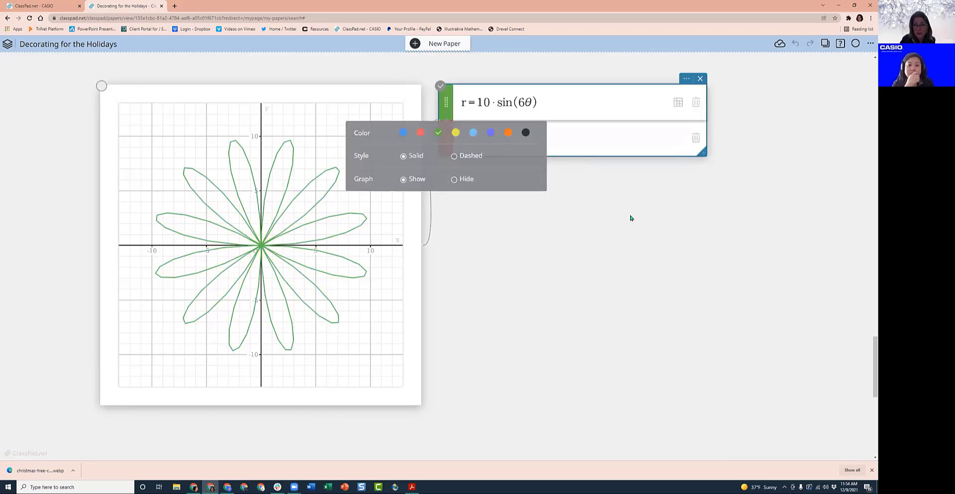
left_click(597, 209)
Enter the polar equation r = 6sin(4θ) in the second function line and plot it
left_click(496, 141)
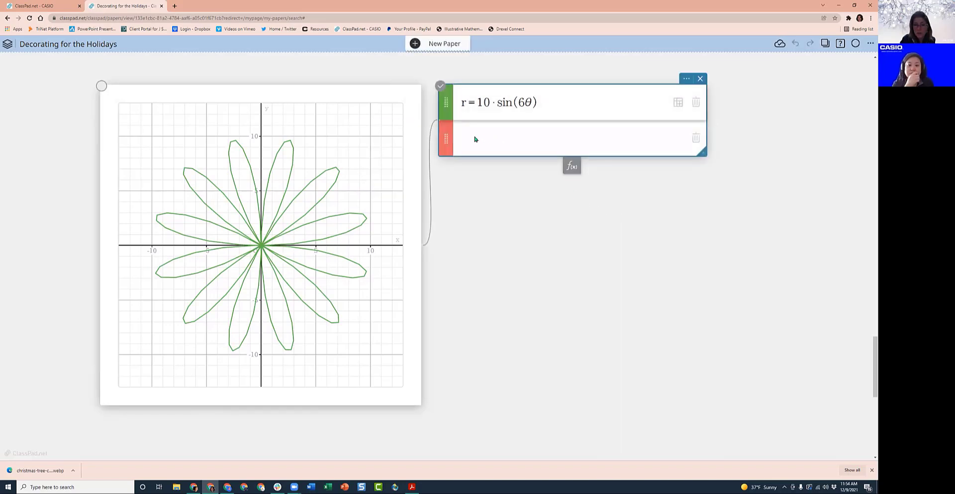
left_click(474, 139)
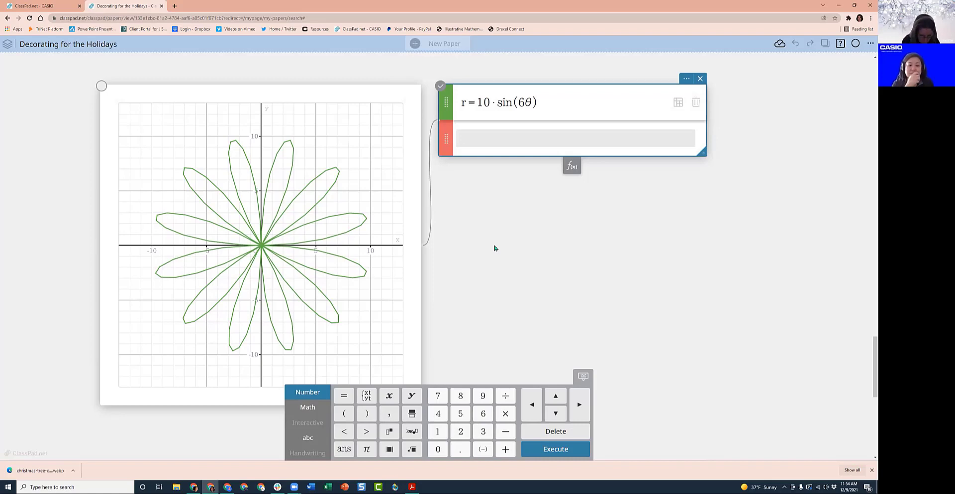
type("r=6")
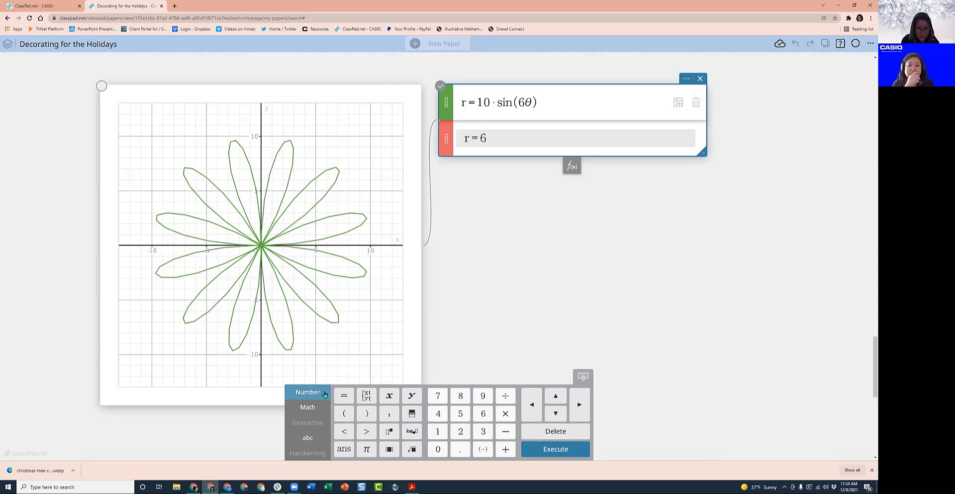
left_click(308, 407)
left_click(437, 414)
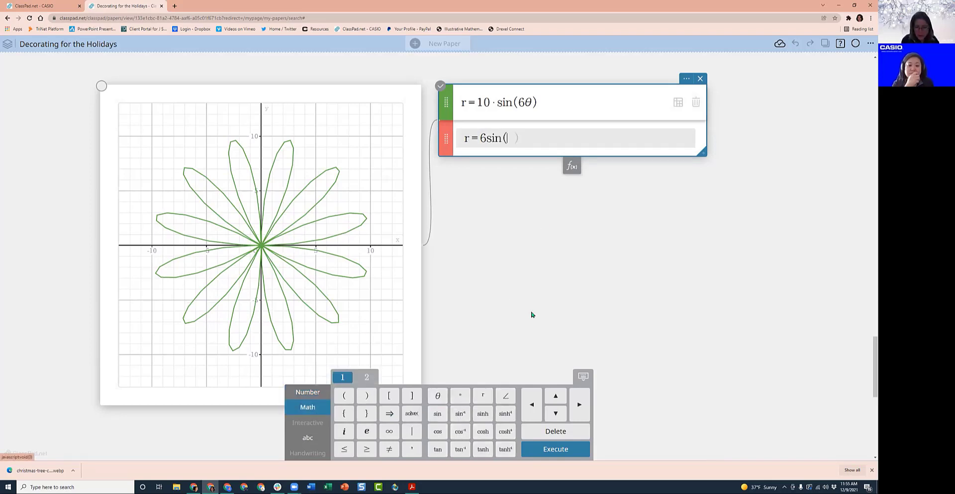
type("(")
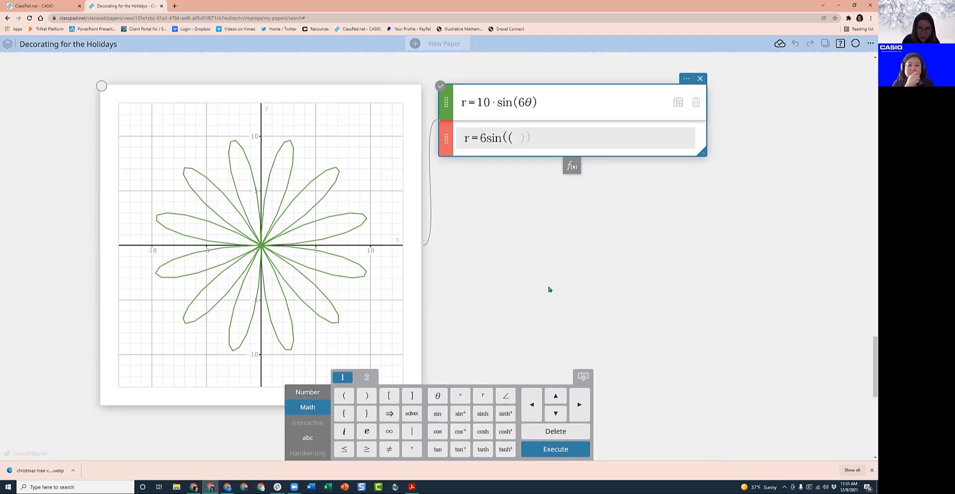
key("BackSpace")
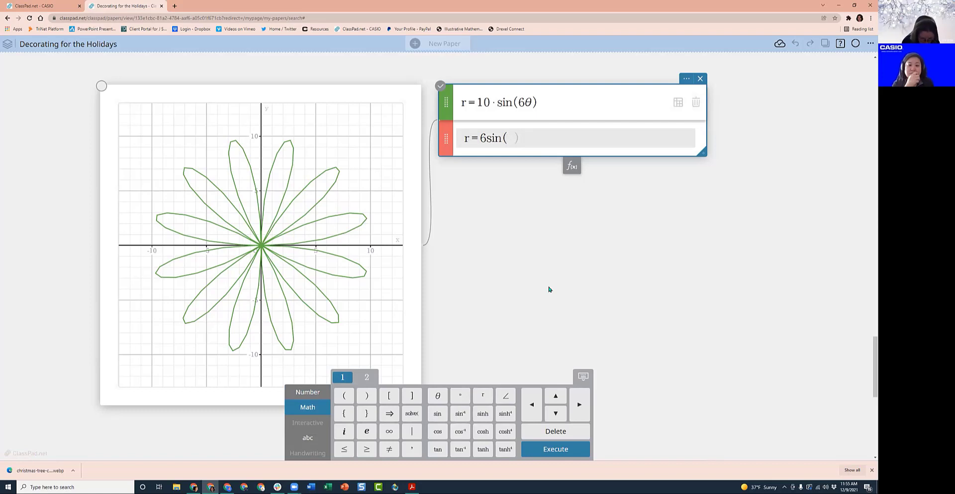
type("4")
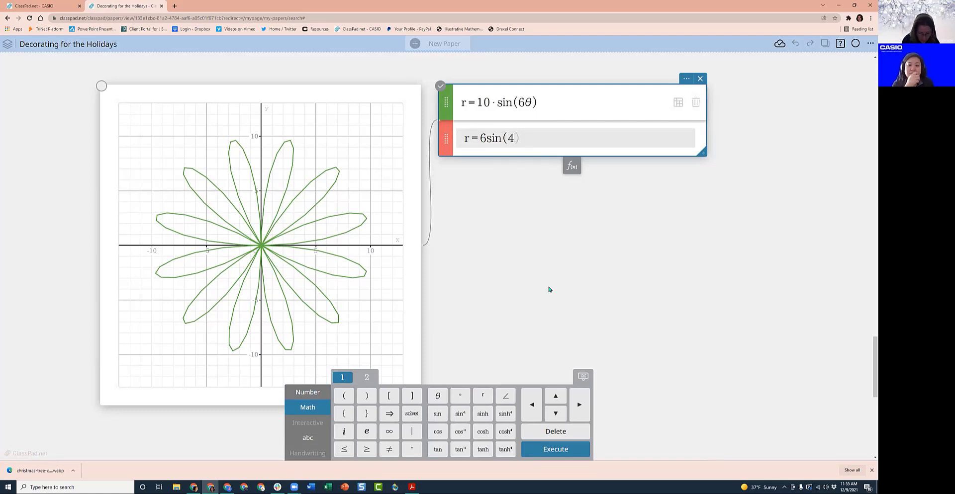
left_click(438, 396)
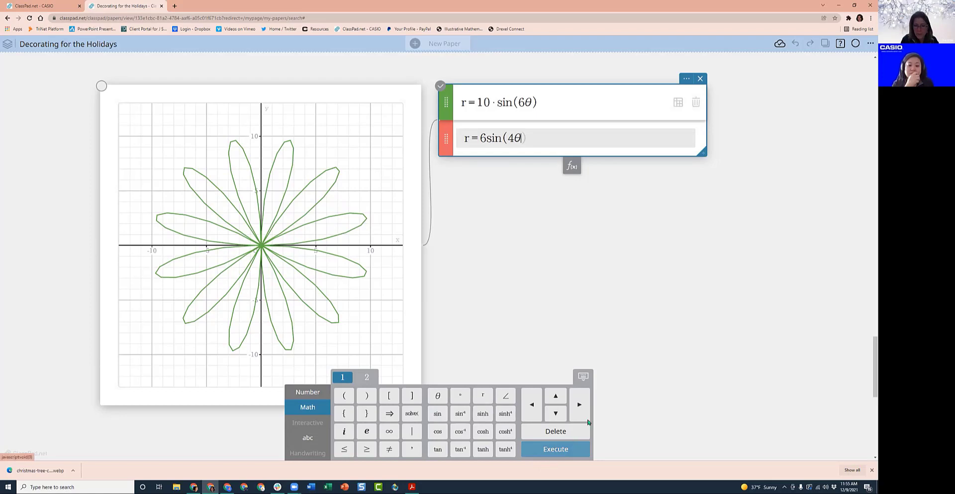
key("Return")
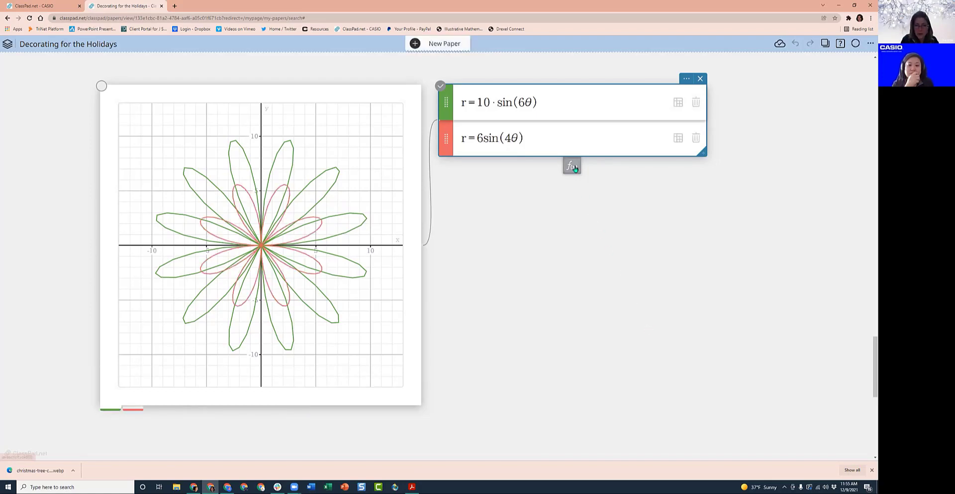
Add a third function line with the polar equation r = .5cos(4θ) and plot it
left_click(572, 166)
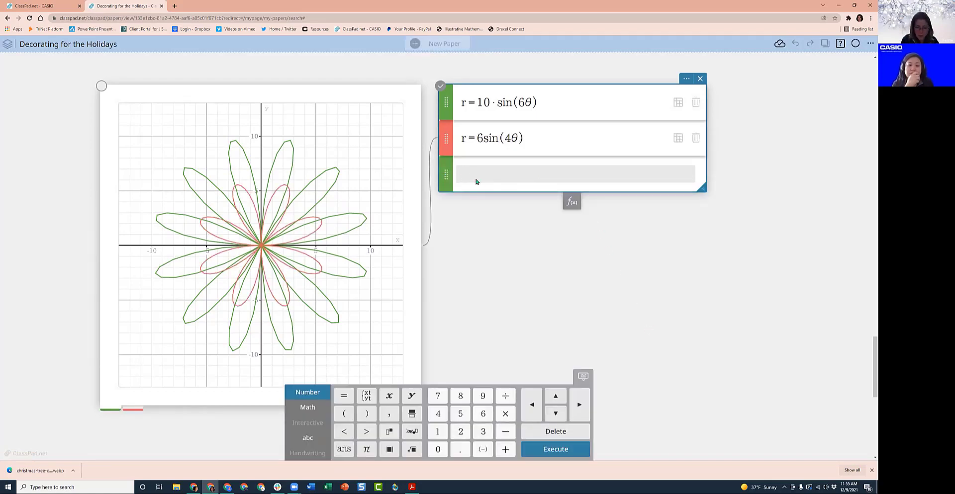
type("r")
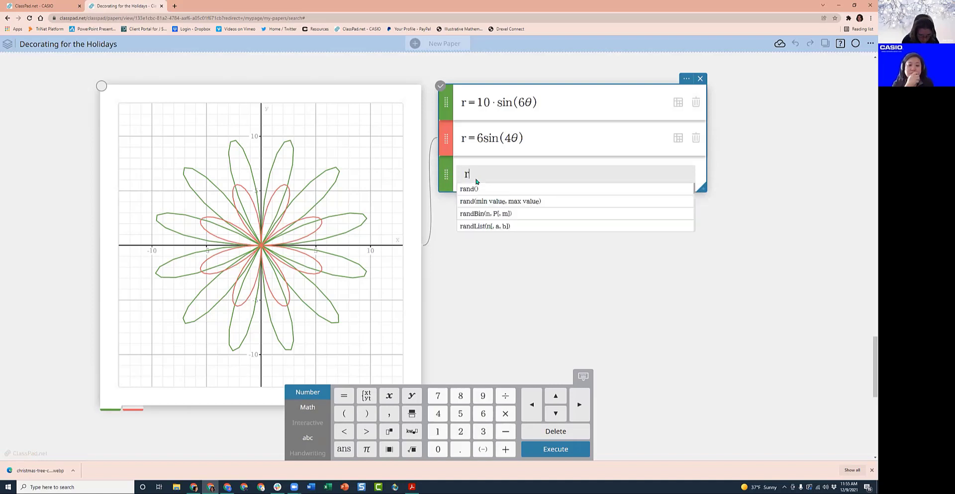
type("=")
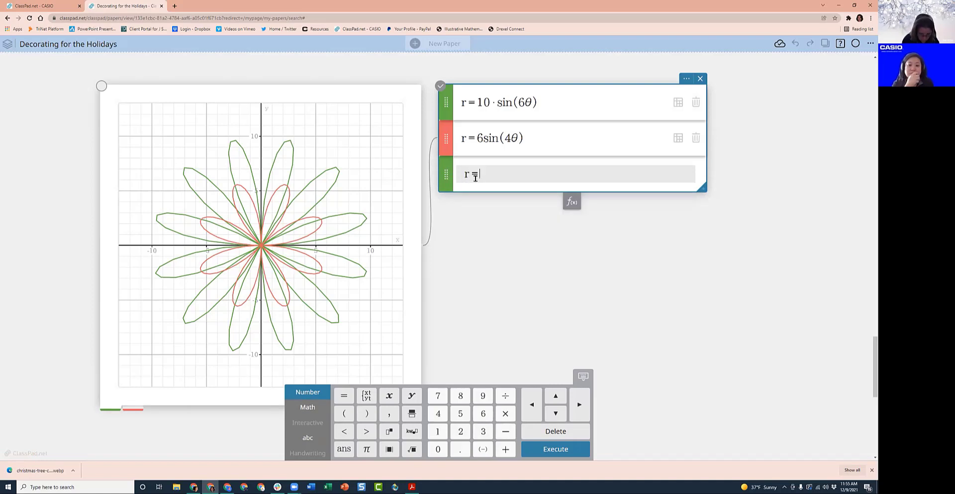
type(".5cos")
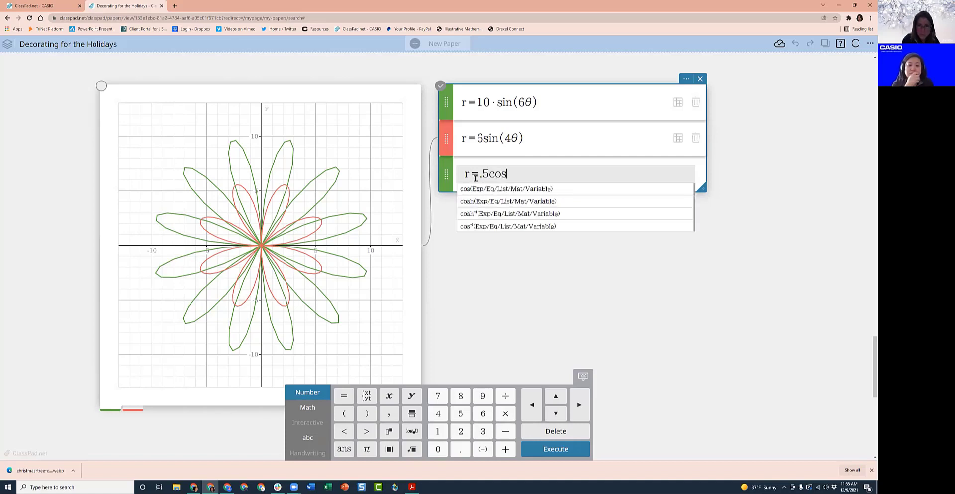
type("(")
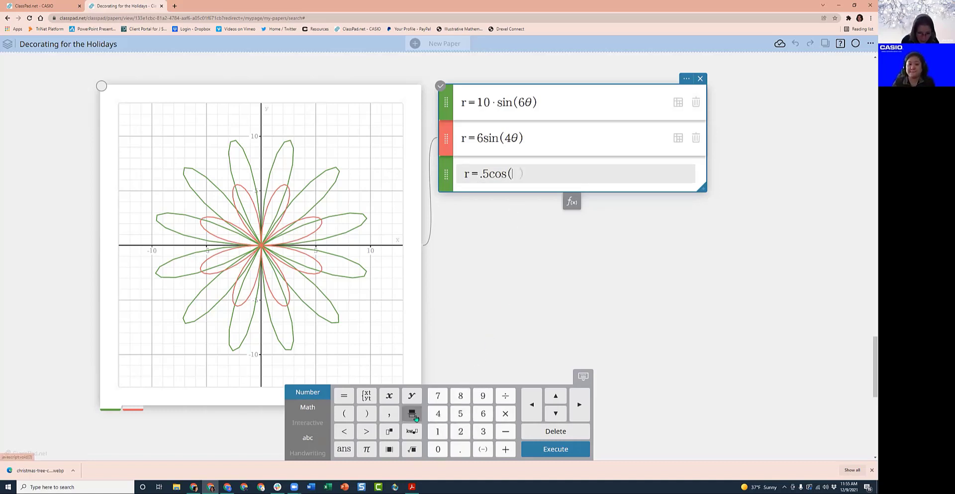
left_click(309, 407)
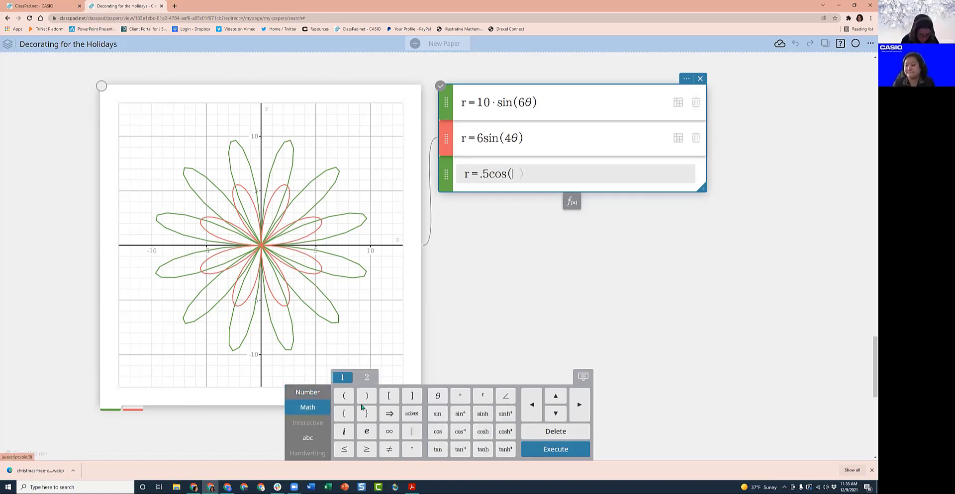
type("4")
left_click(437, 396)
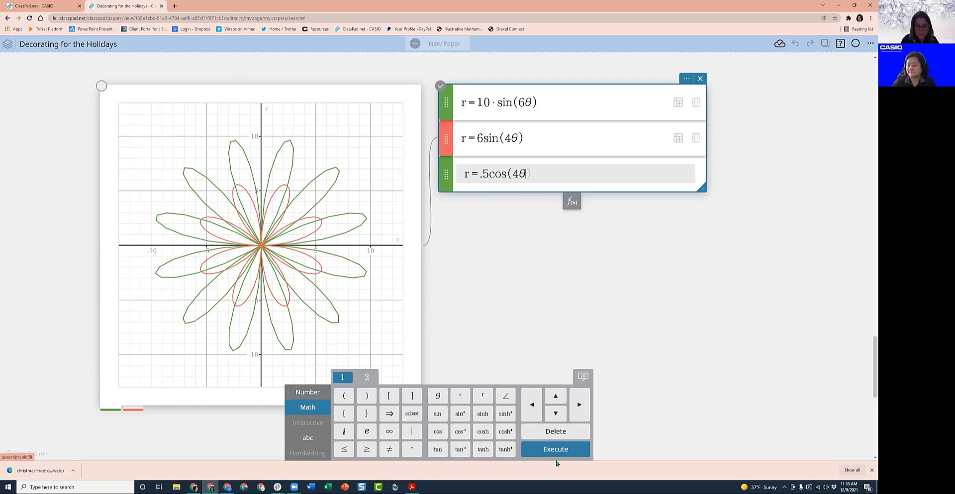
left_click(556, 449)
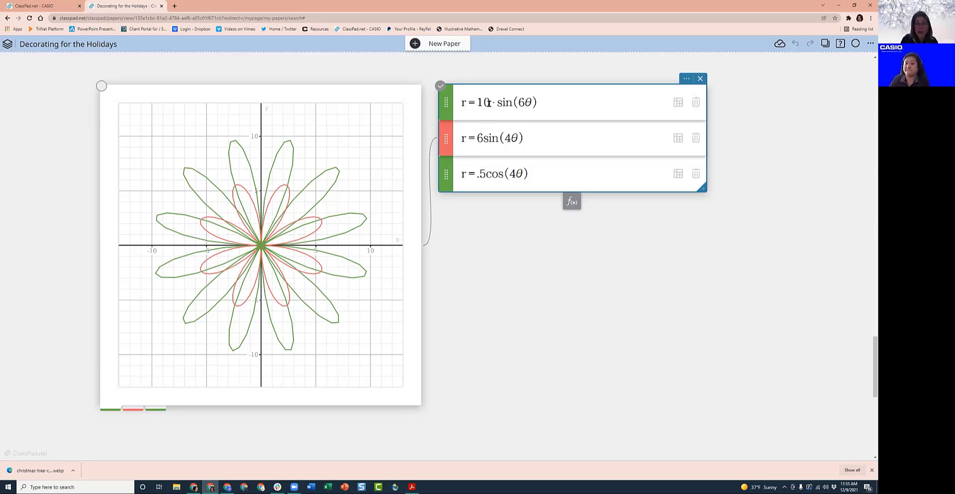
Replace the coefficient of the sin(6θ) equation with the variable a, add its slider and set a to 7.3
left_click_drag(490, 102, 478, 102)
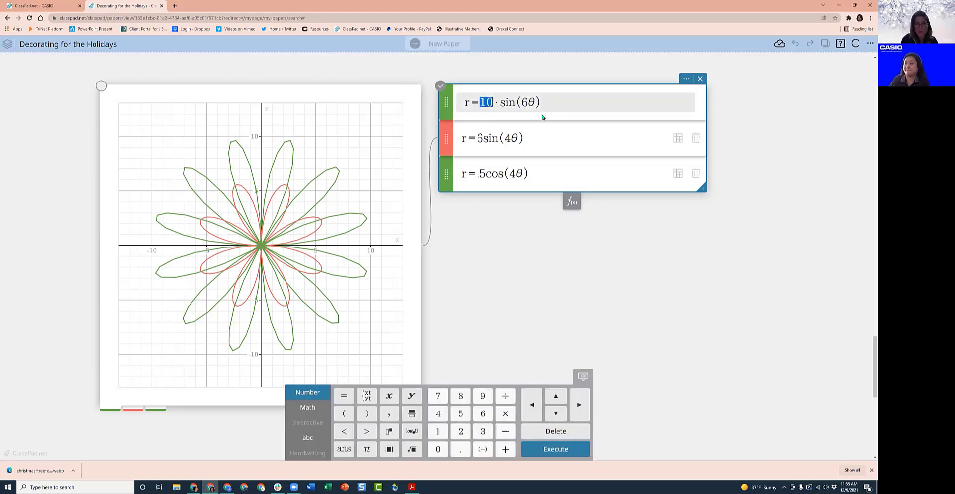
type("a")
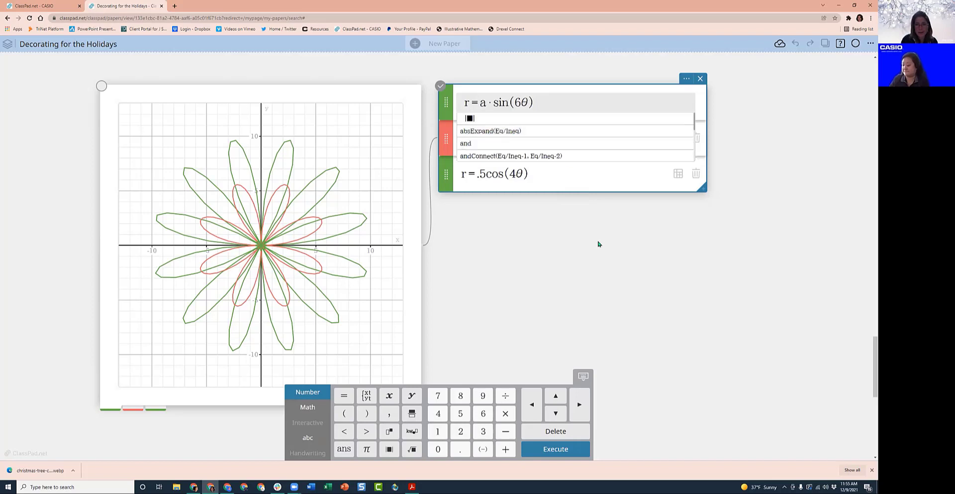
left_click(577, 250)
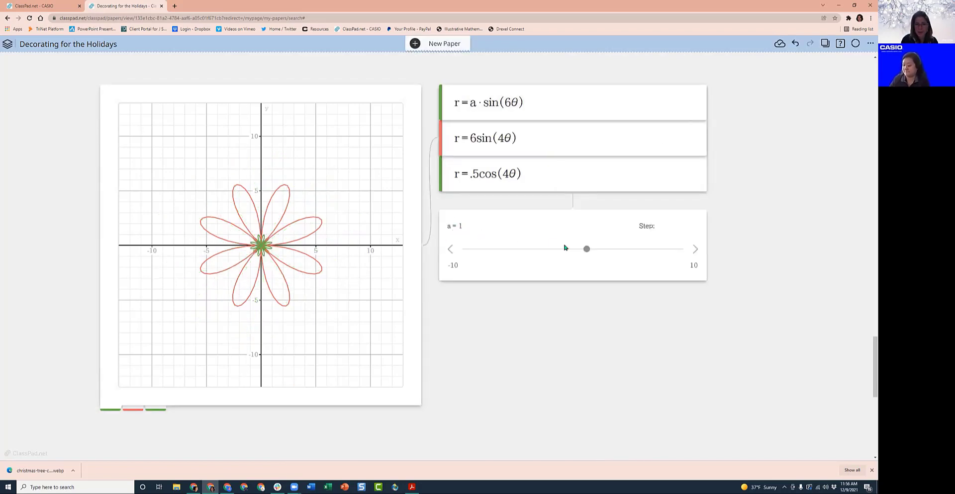
left_click(587, 250)
left_click_drag(587, 252, 658, 253)
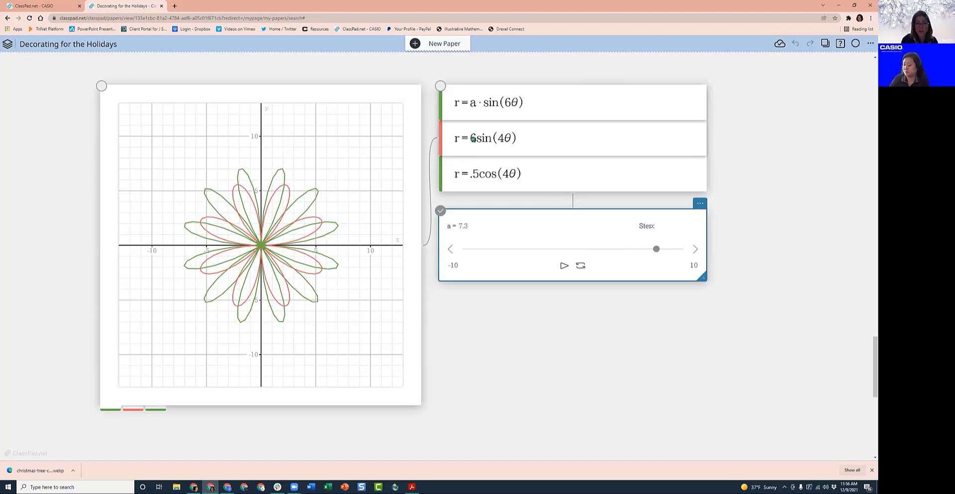
Replace the coefficient of the sin(4θ) equation with b·, add a slider for b and set it to -4.7
left_click(473, 137)
double_click(479, 138)
type("b")
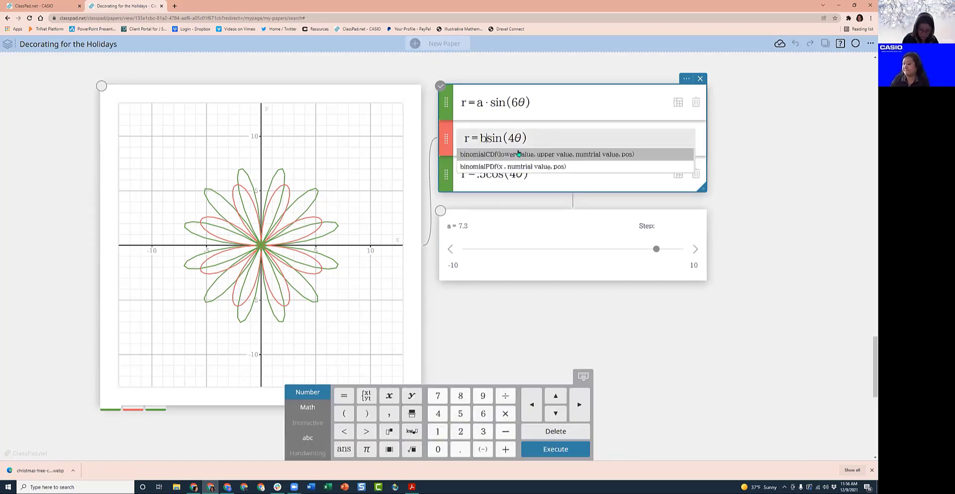
type("*")
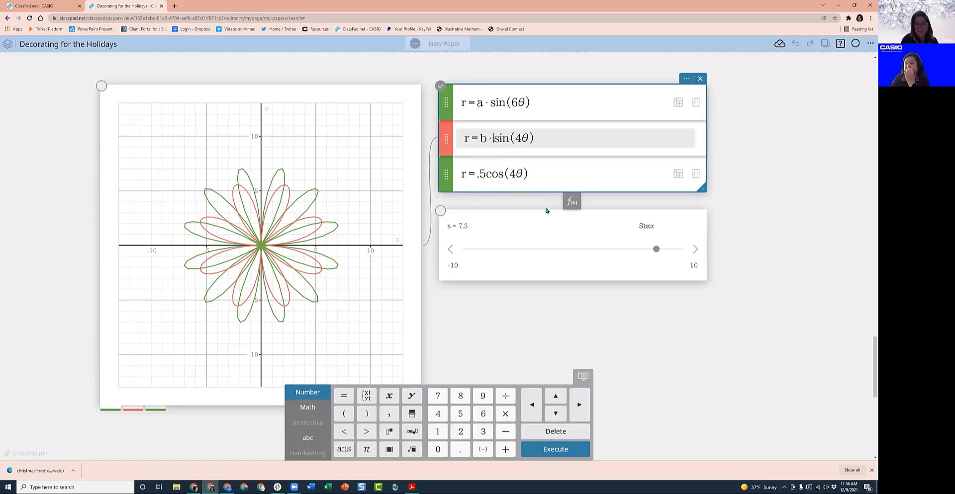
left_click(573, 283)
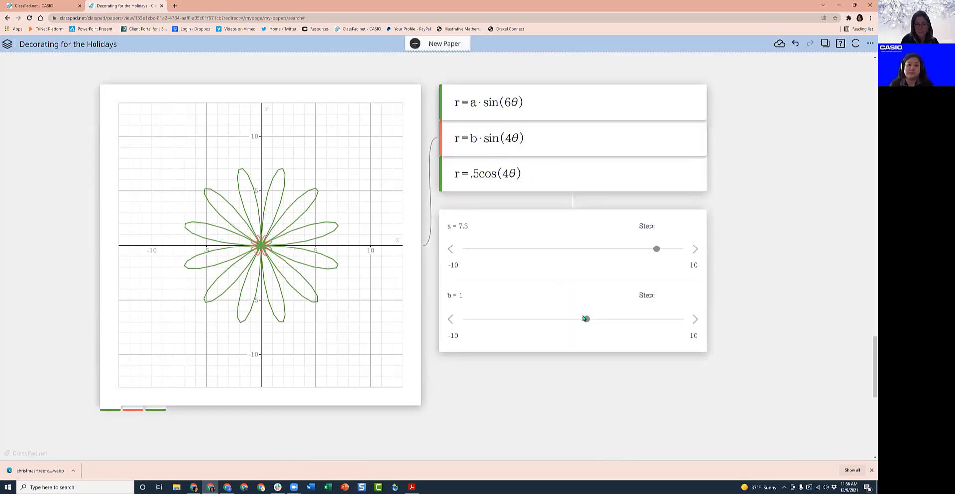
left_click(587, 320)
left_click_drag(585, 320, 525, 324)
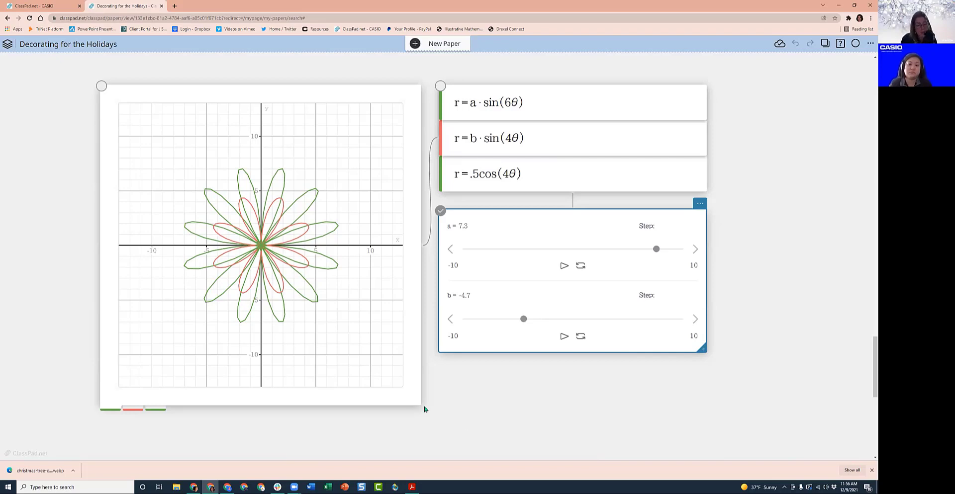
Insert a new empty coordinate graph in the blank space below the rose graph and adjust its position
scroll(384, 401, "down", 8)
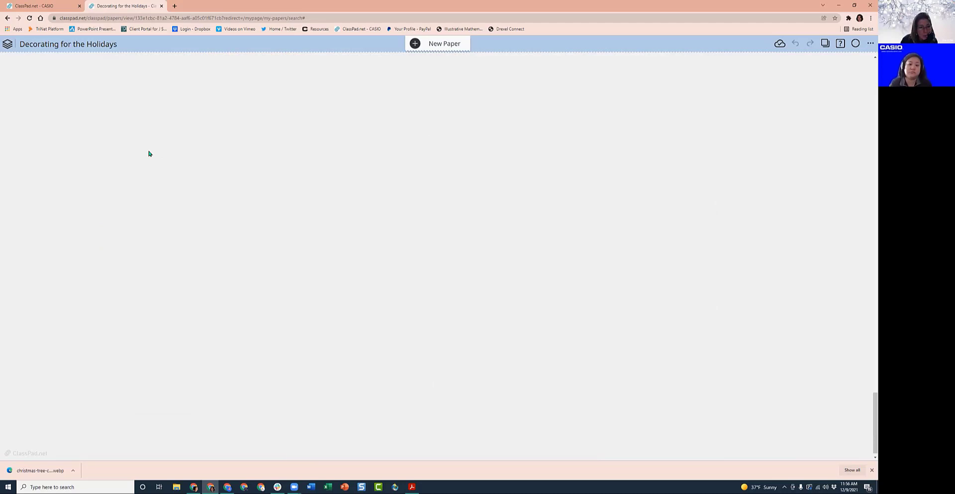
left_click(119, 102)
left_click(152, 88)
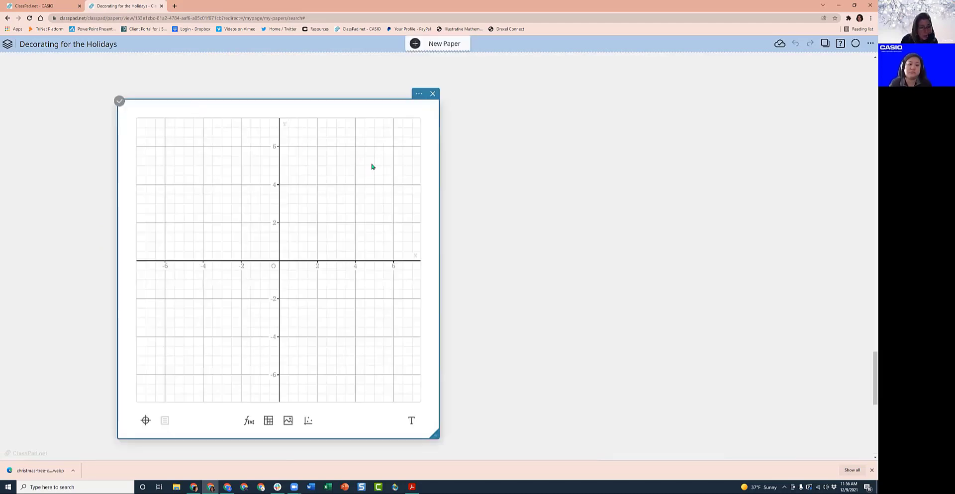
left_click_drag(305, 96, 294, 84)
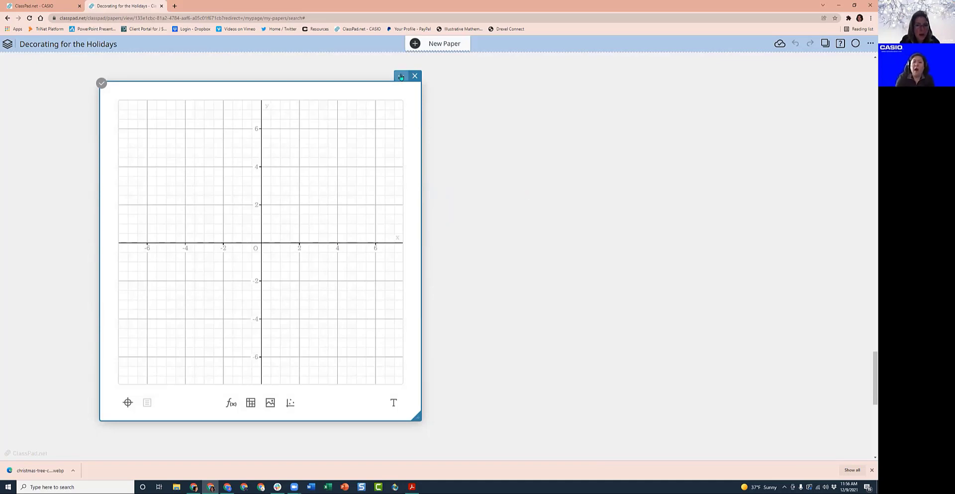
Turn on the t option for coordinates in the new graph's settings
left_click(401, 77)
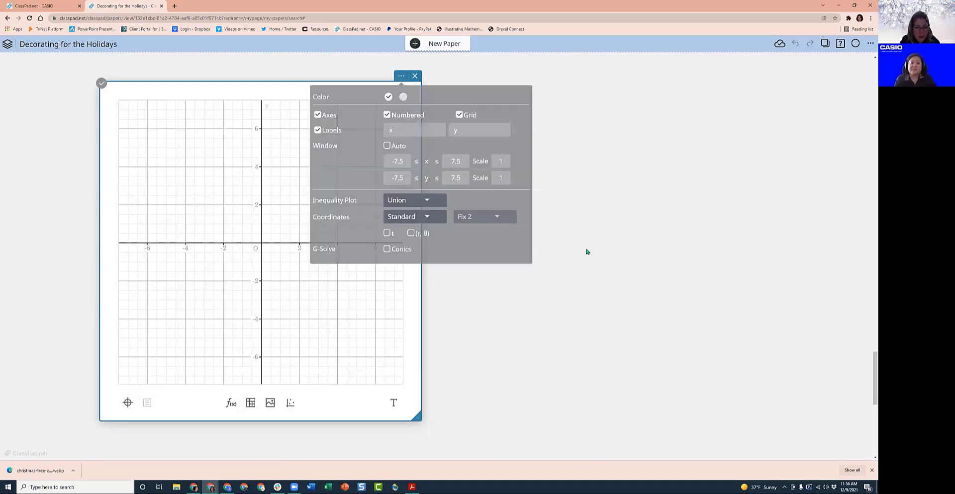
left_click(387, 234)
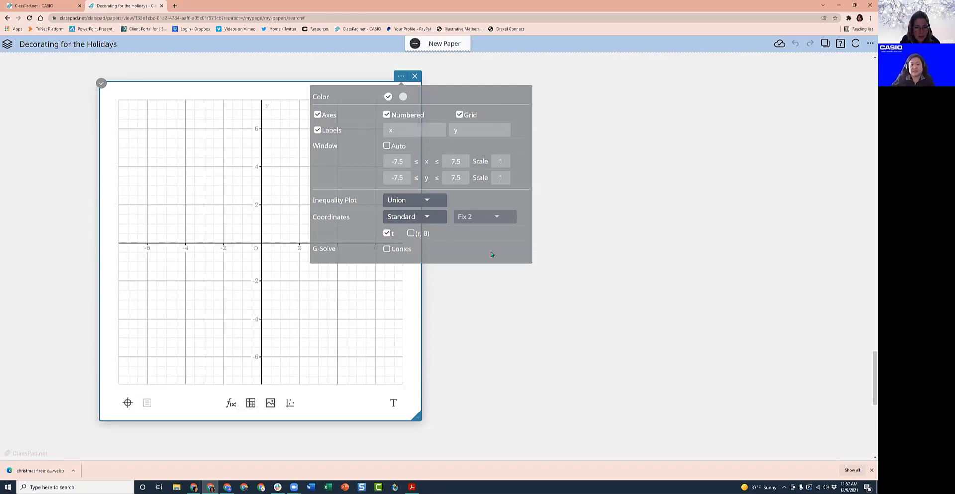
left_click(608, 286)
left_click(606, 279)
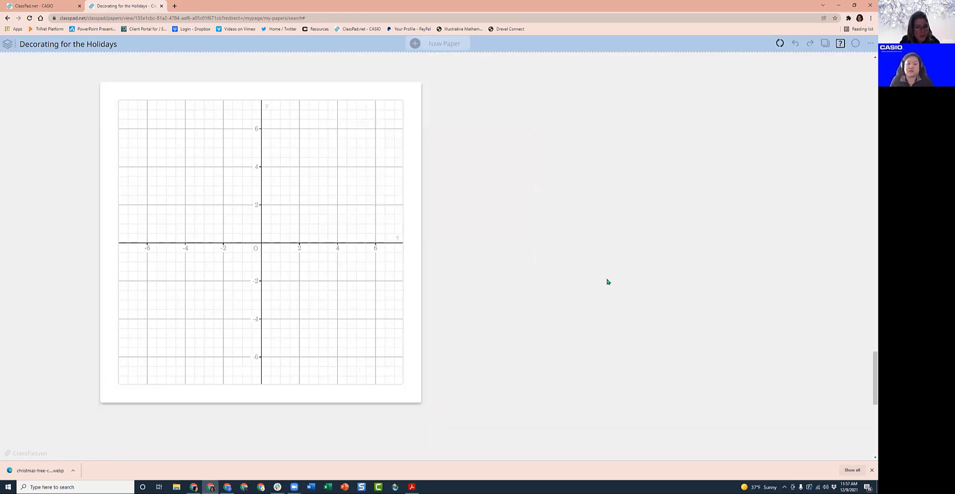
Add an empty function line to the new graph and set its color to green
left_click(273, 353)
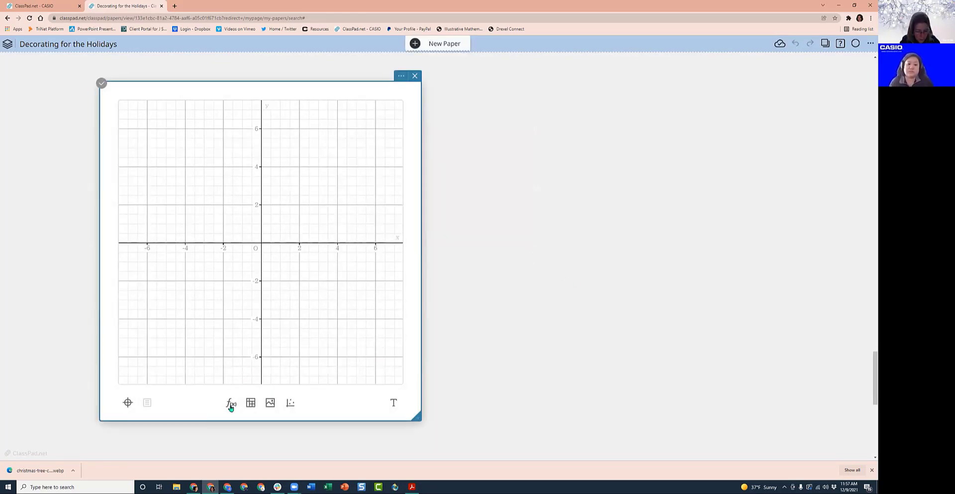
left_click(231, 404)
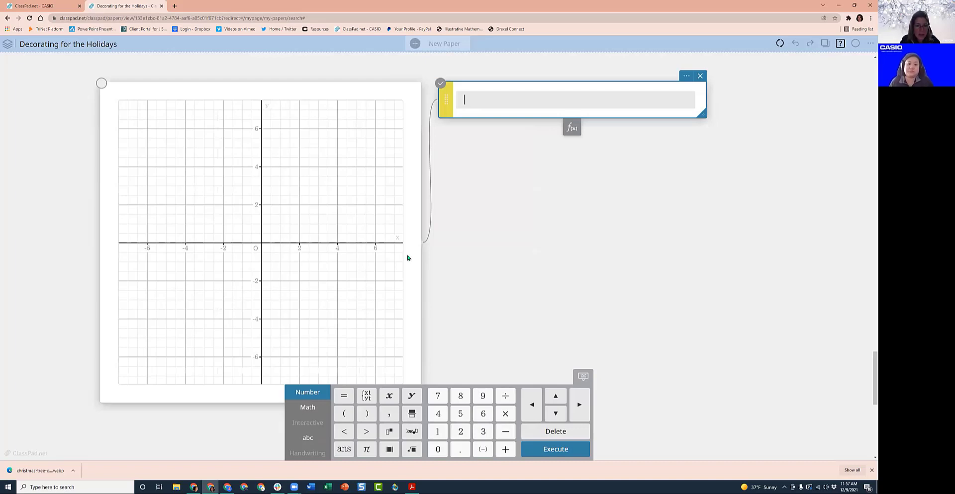
left_click(446, 102)
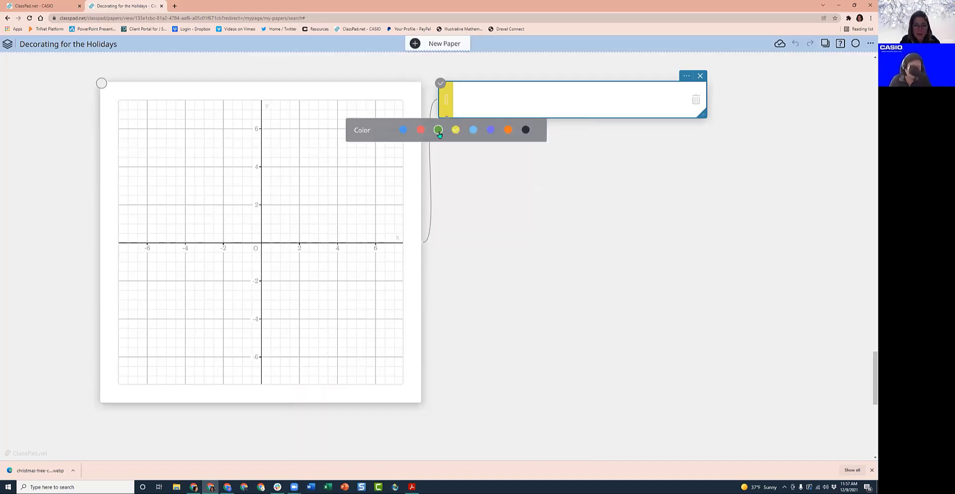
left_click(439, 131)
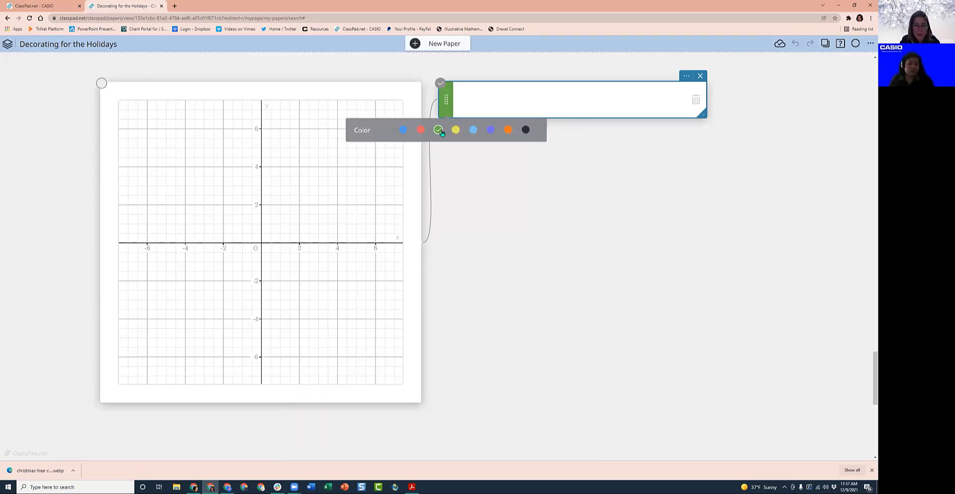
Enter a parametric equation in the green function line with x as 4cos(t) and y as 4sin(t)
left_click(566, 104)
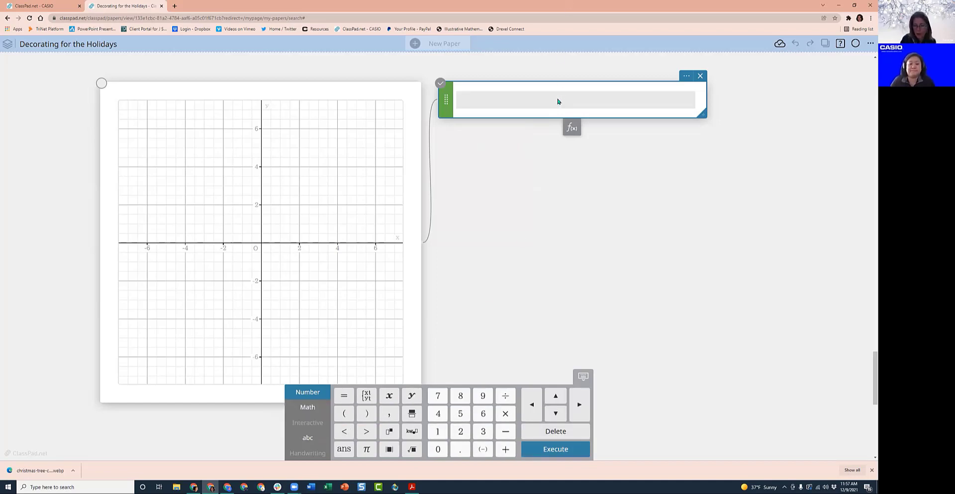
left_click(366, 401)
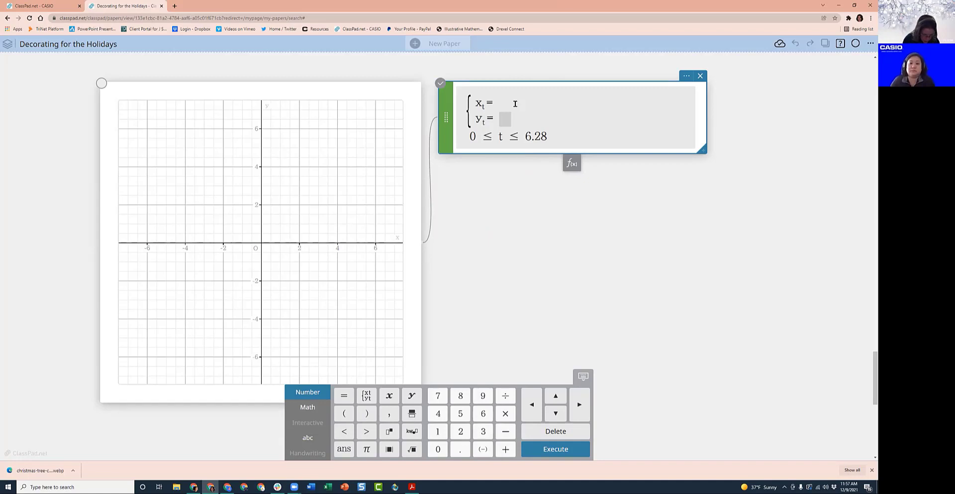
type("4cos")
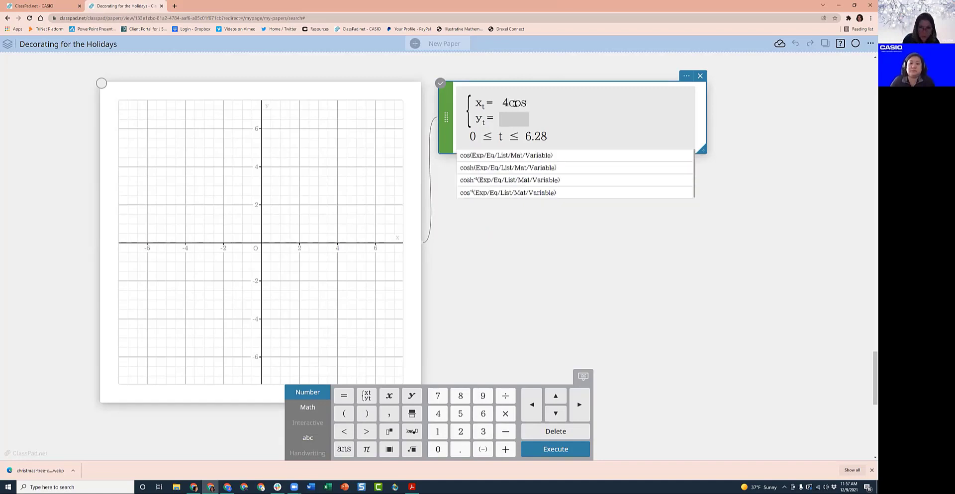
type("(t")
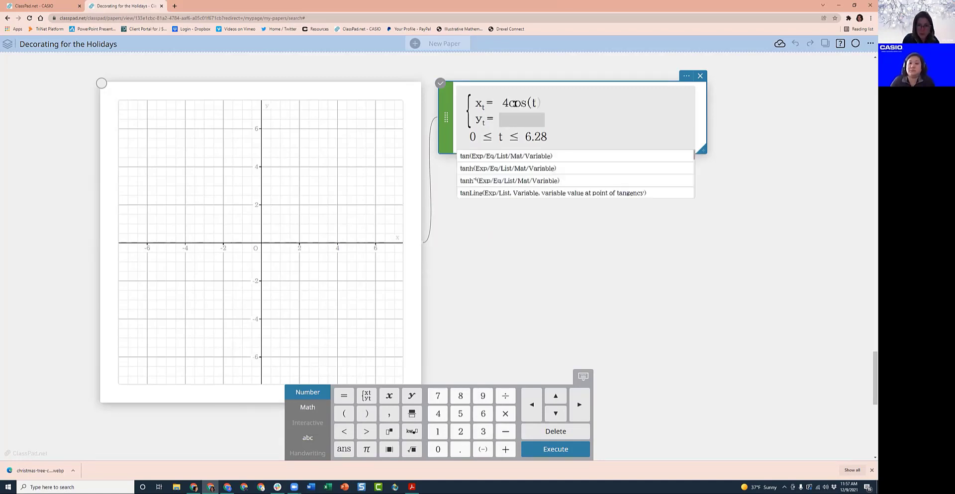
left_click(512, 118)
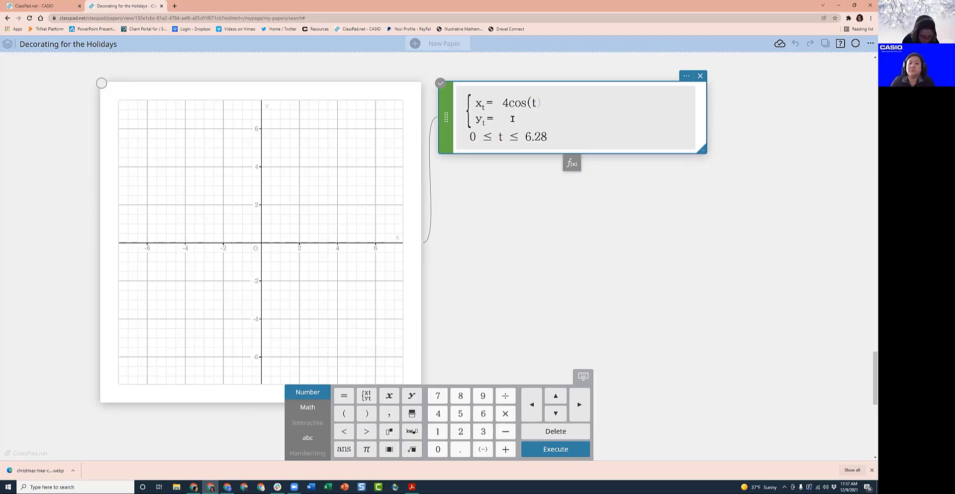
type("4sin(")
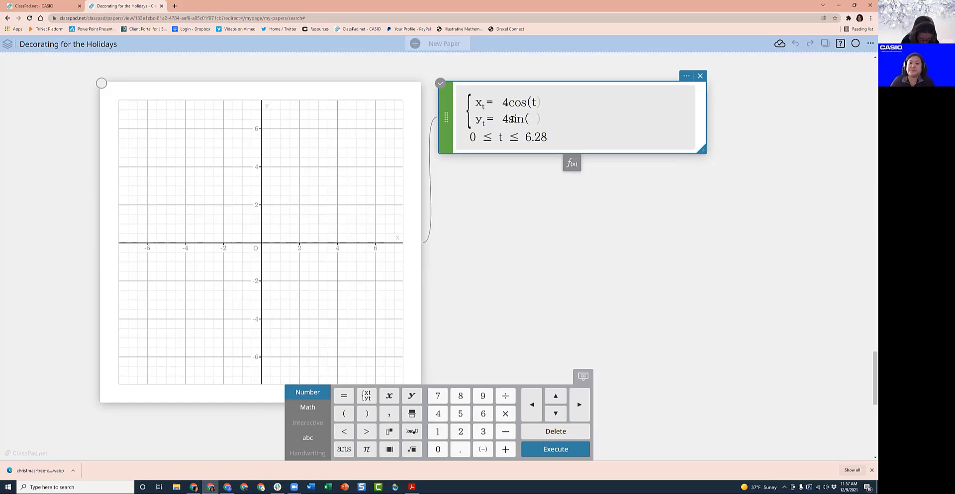
type("t")
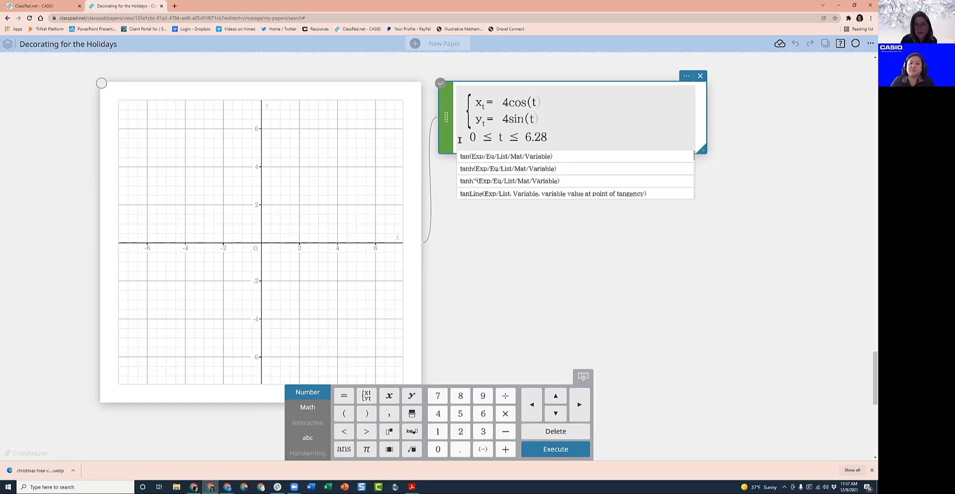
Set the lower bound of t to -6.28 in the green parametric equation and plot it
left_click(474, 138)
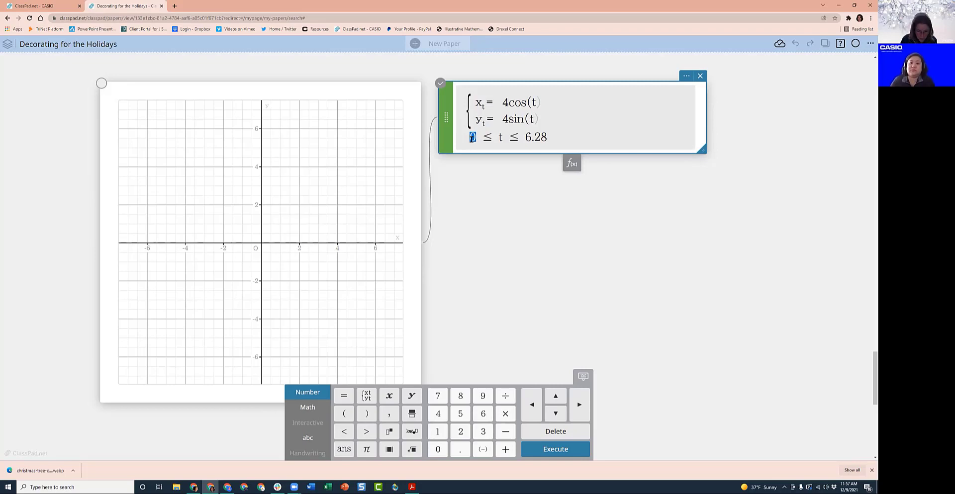
type("-6.28")
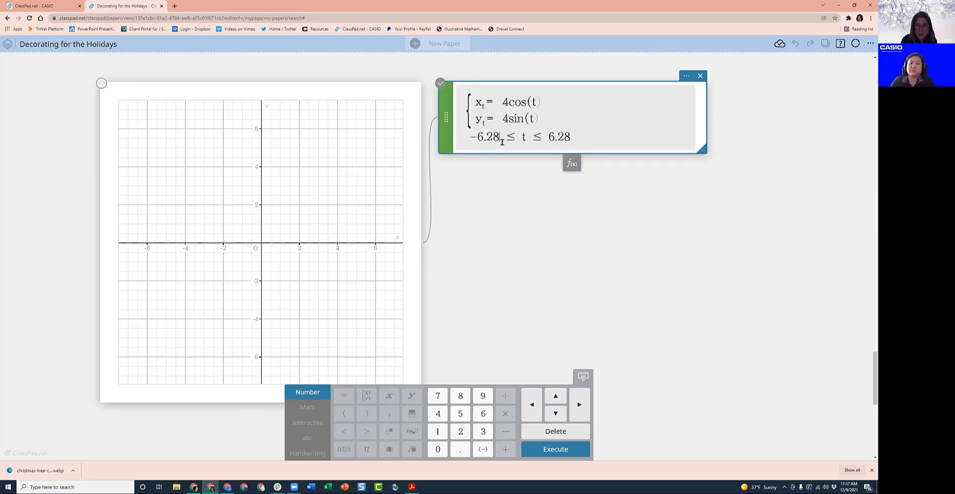
key("Return")
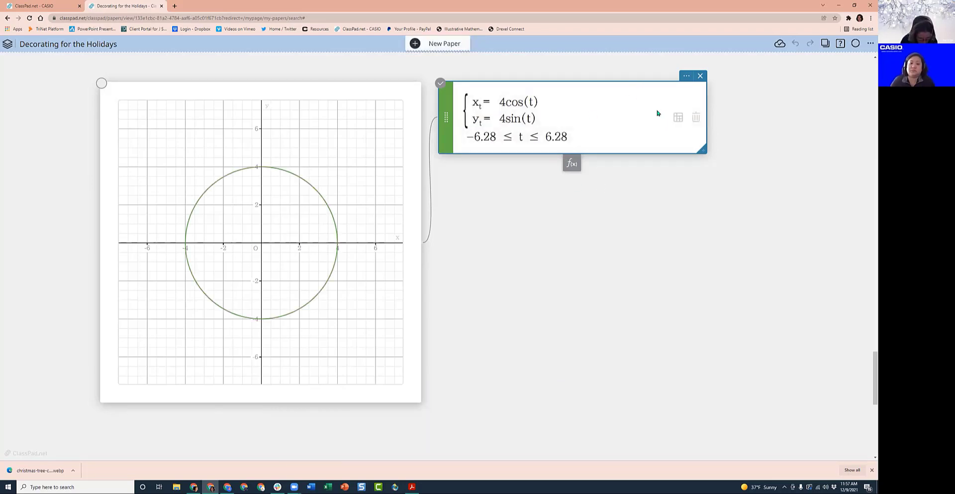
Insert a multiplication sign after the 4 in both the x and y expressions and replot the curve
left_click(502, 118)
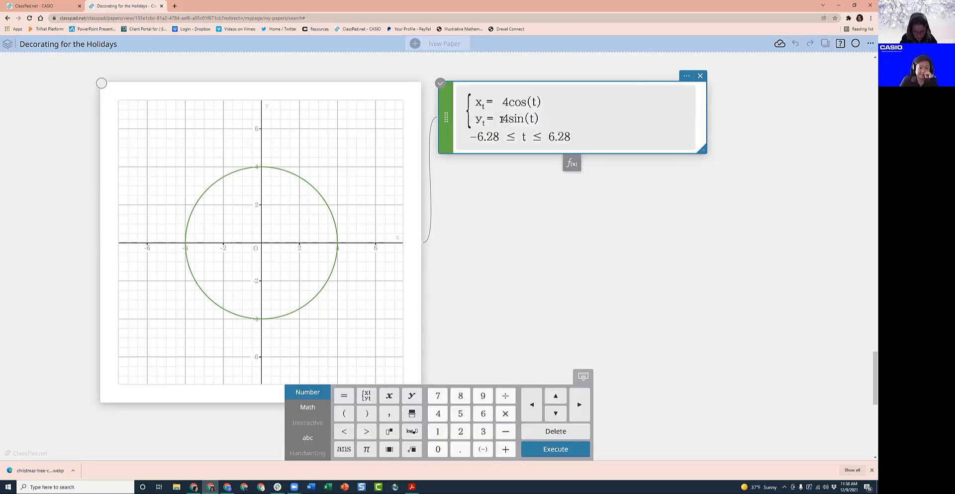
key("Right")
type("*")
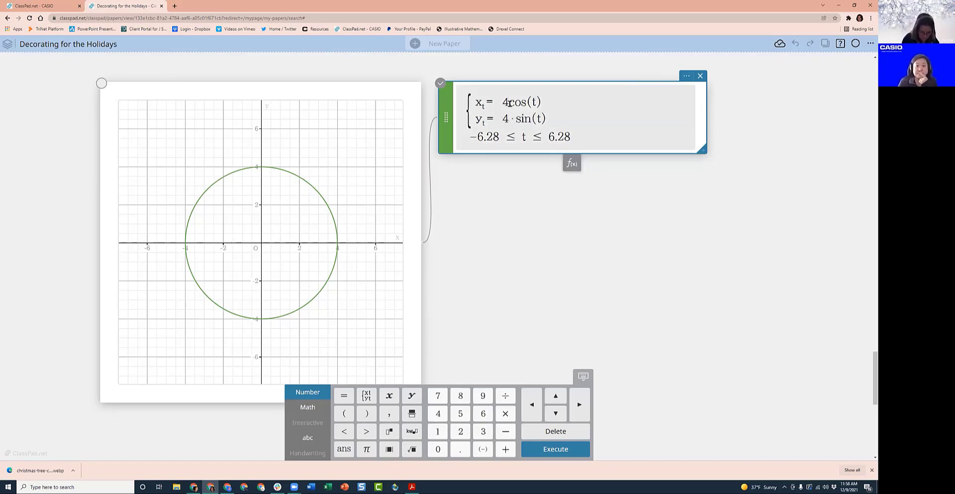
left_click(509, 103)
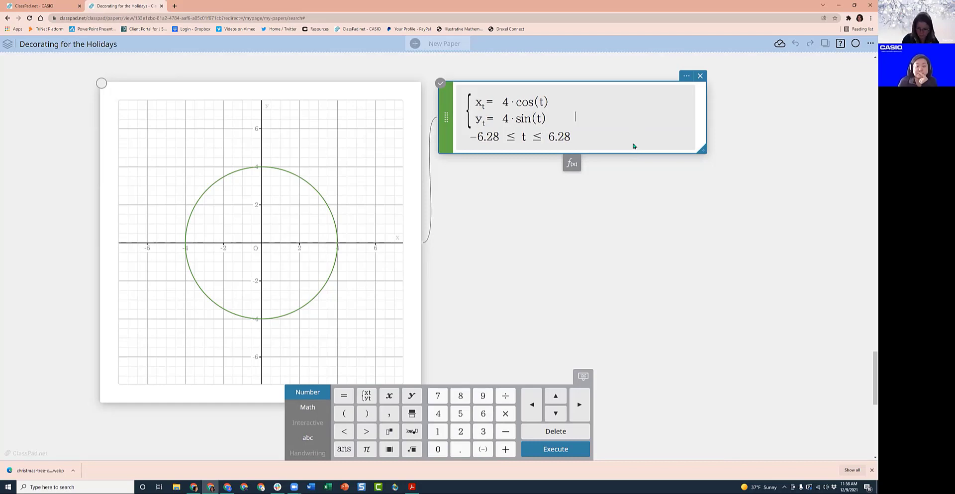
key("Return")
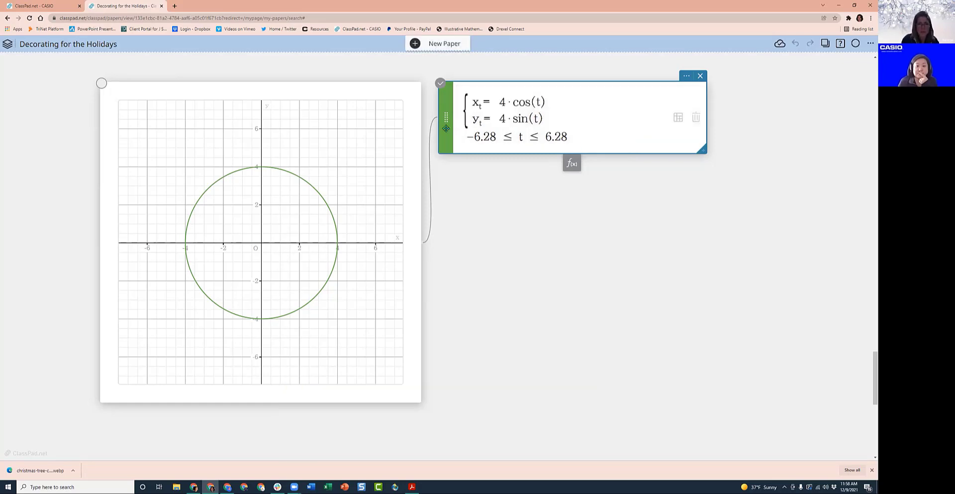
Turn off the t coordinates option in the graph's settings and re-execute the green parametric equation
left_click(353, 89)
left_click(401, 76)
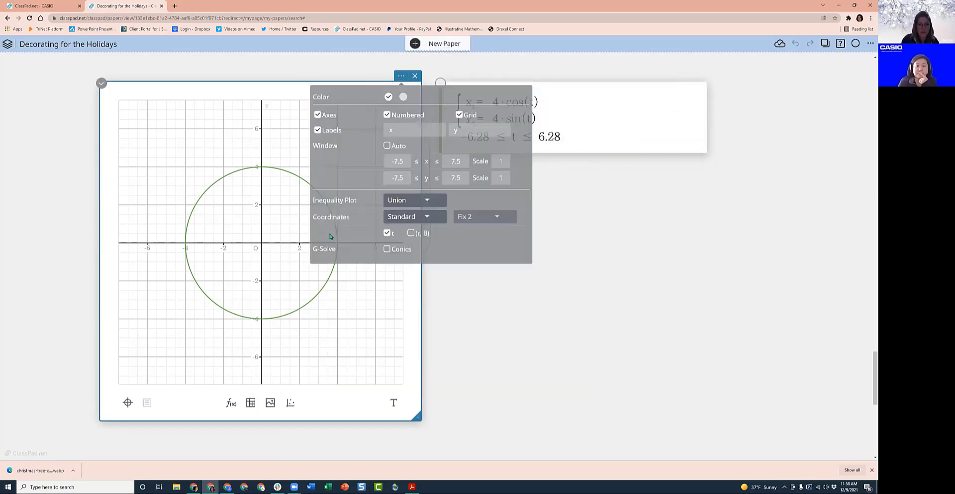
left_click(386, 233)
left_click(586, 263)
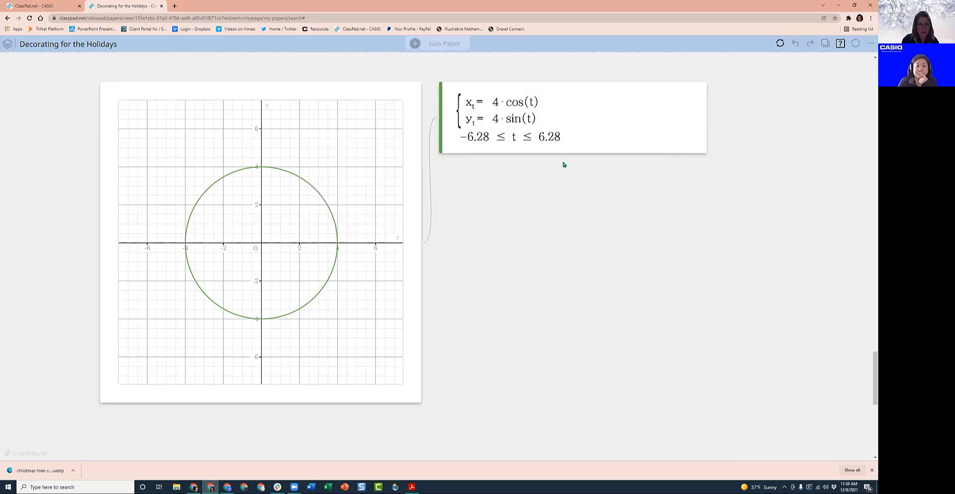
left_click(566, 129)
left_click(575, 136)
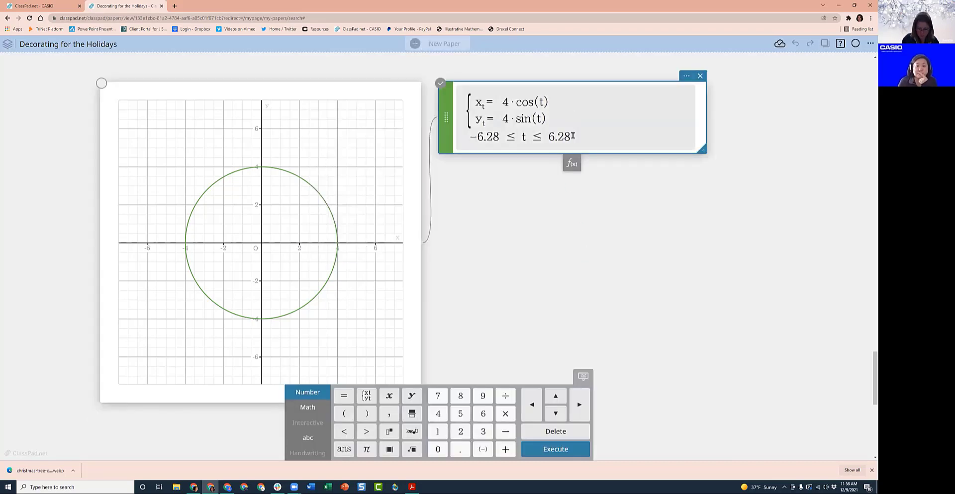
key("Return")
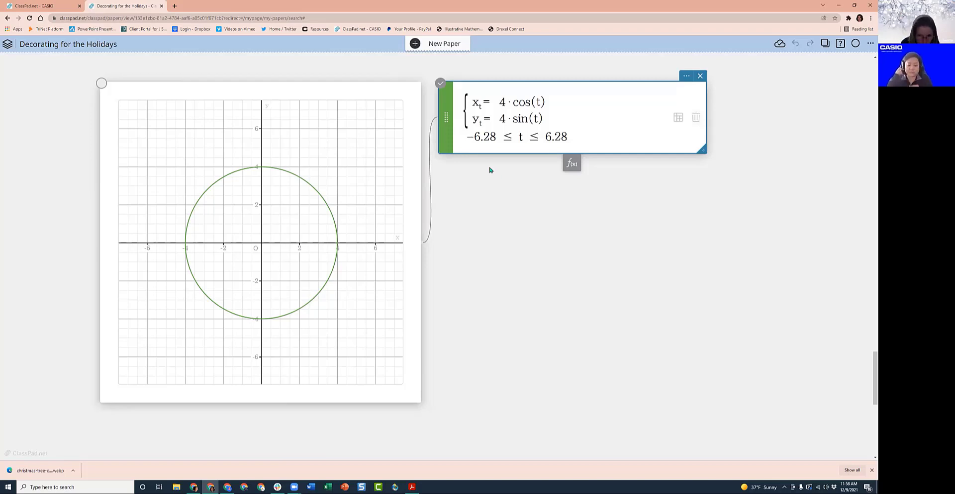
Add a second function line to the graph, color it red and insert an empty parametric template in it
left_click(559, 168)
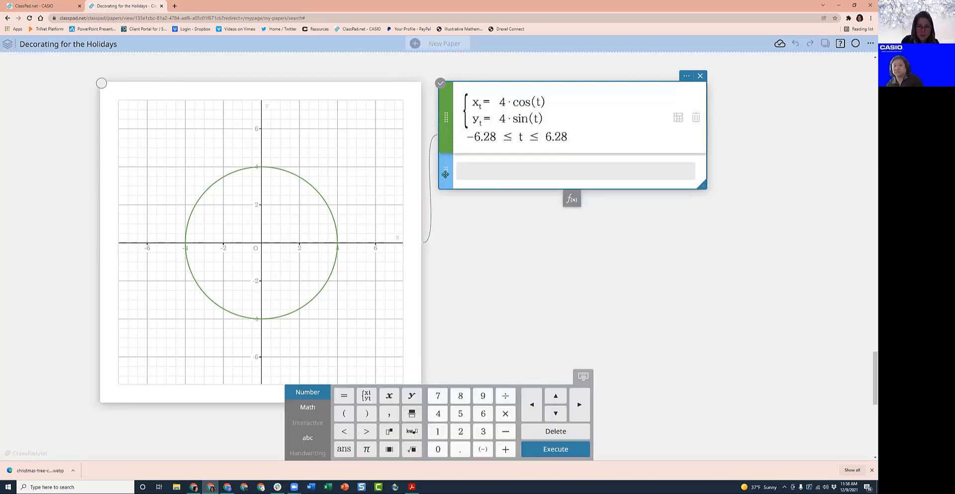
left_click(446, 174)
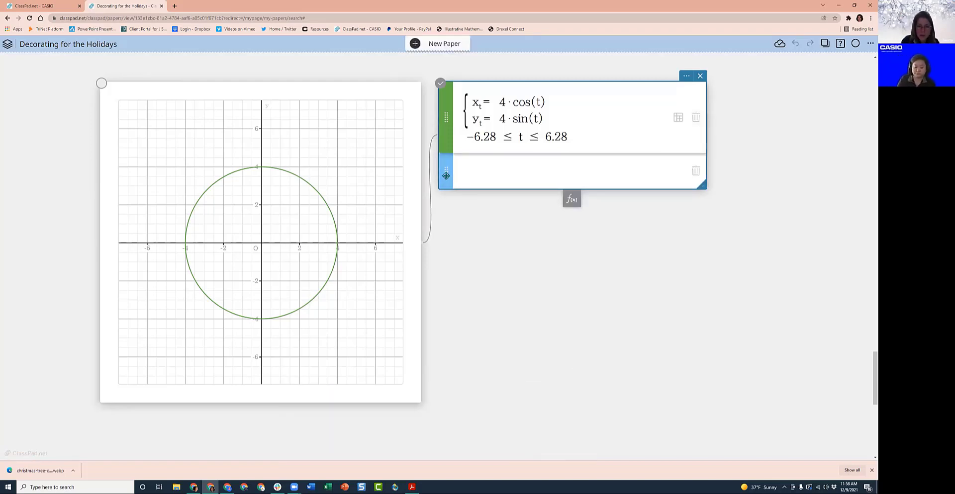
left_click(448, 174)
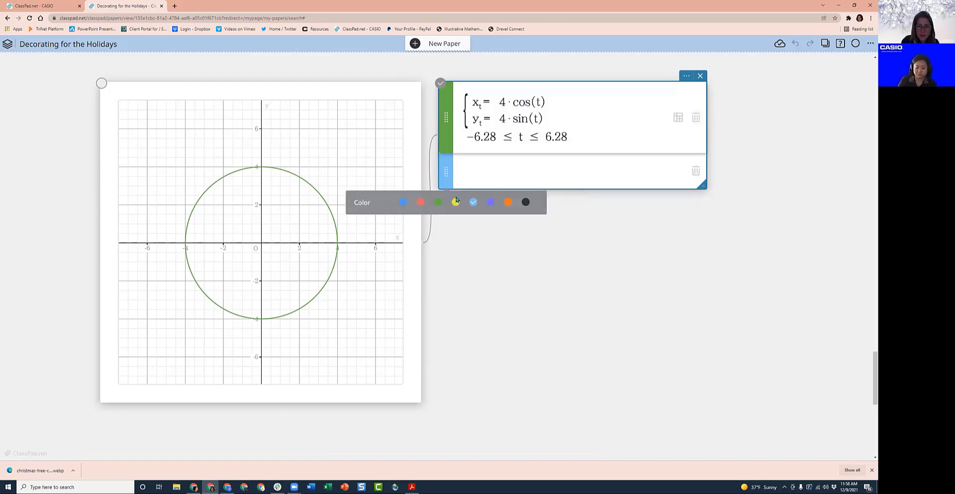
left_click(421, 203)
left_click(476, 175)
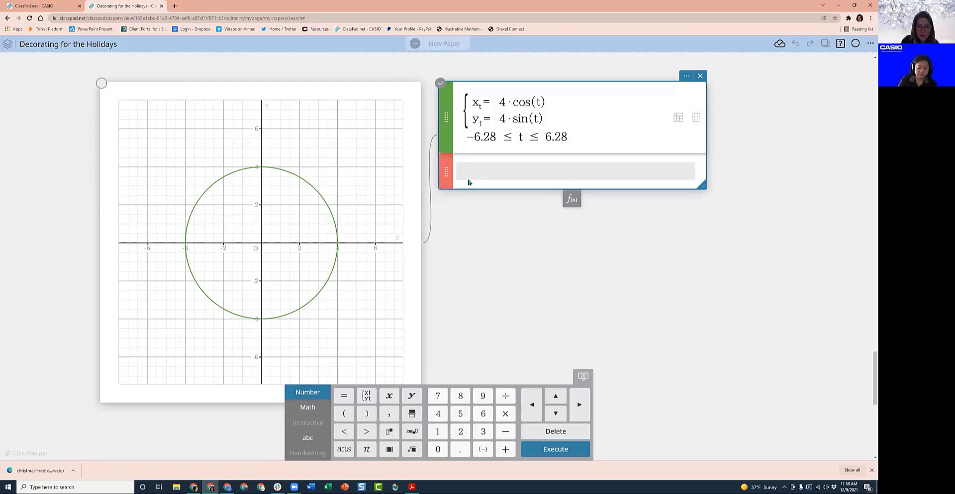
left_click(367, 396)
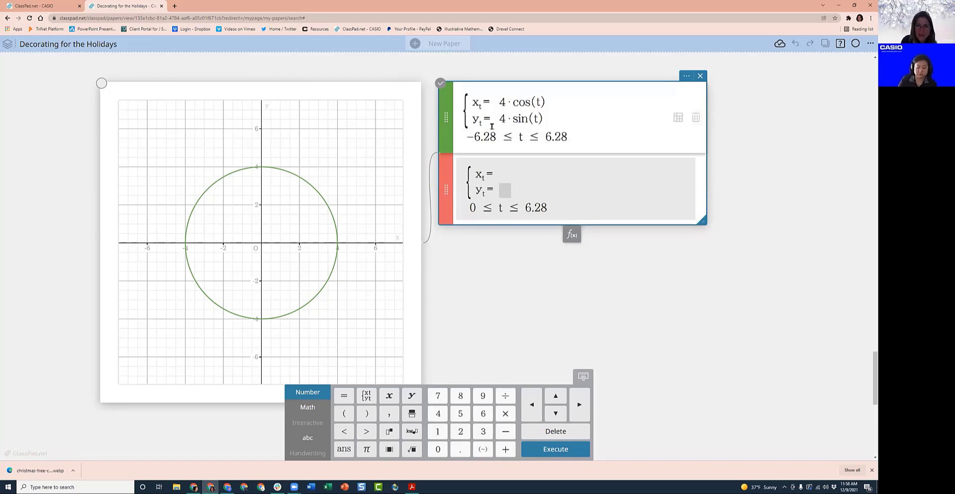
Re-enter cos(t) and sin(t) in the green parametric equation using the built-in cos and sin functions
left_click_drag(550, 99, 502, 66)
left_click(502, 66)
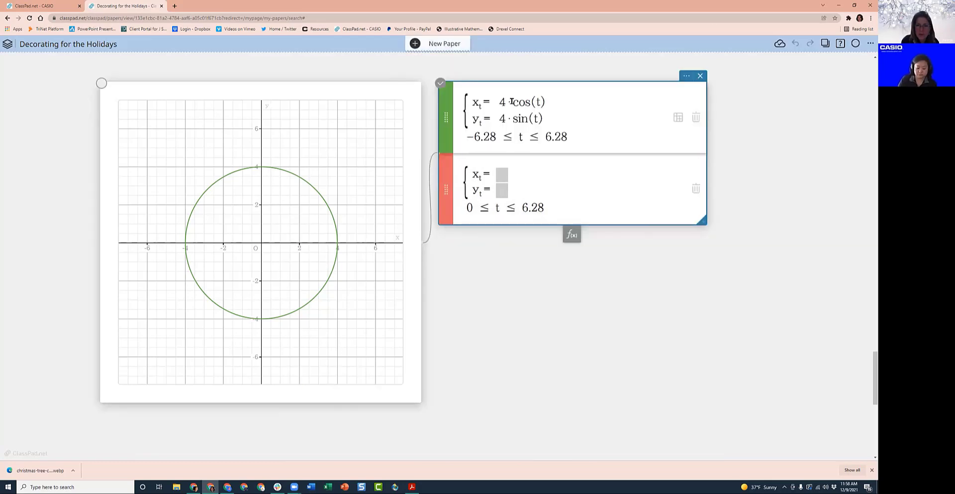
left_click_drag(512, 102, 542, 102)
key("BackSpace")
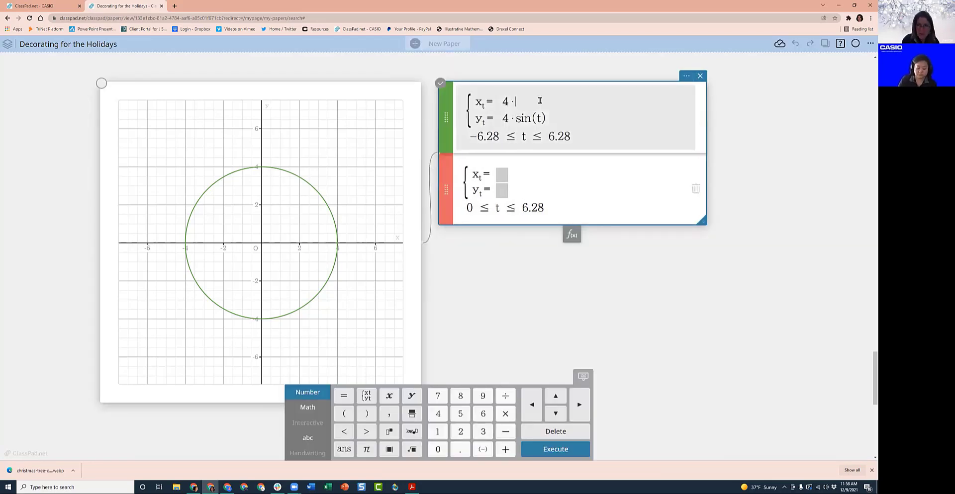
left_click(312, 413)
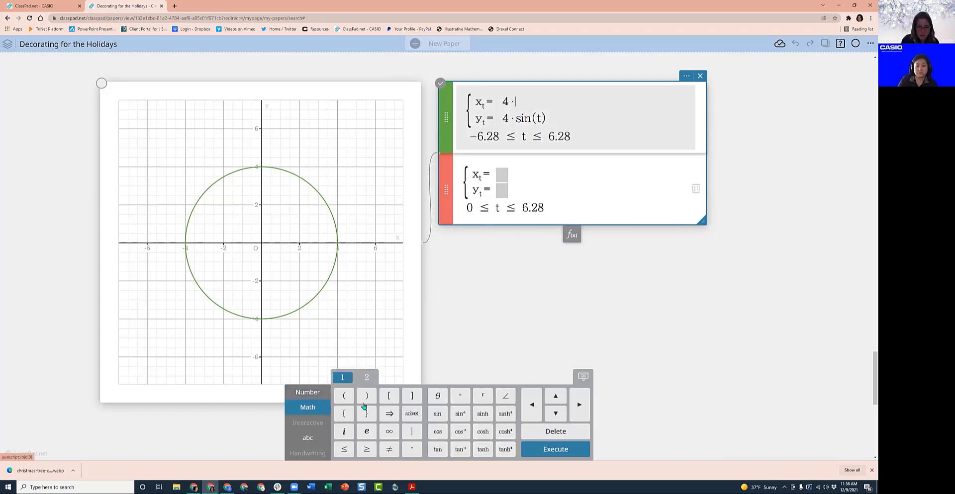
left_click(431, 437)
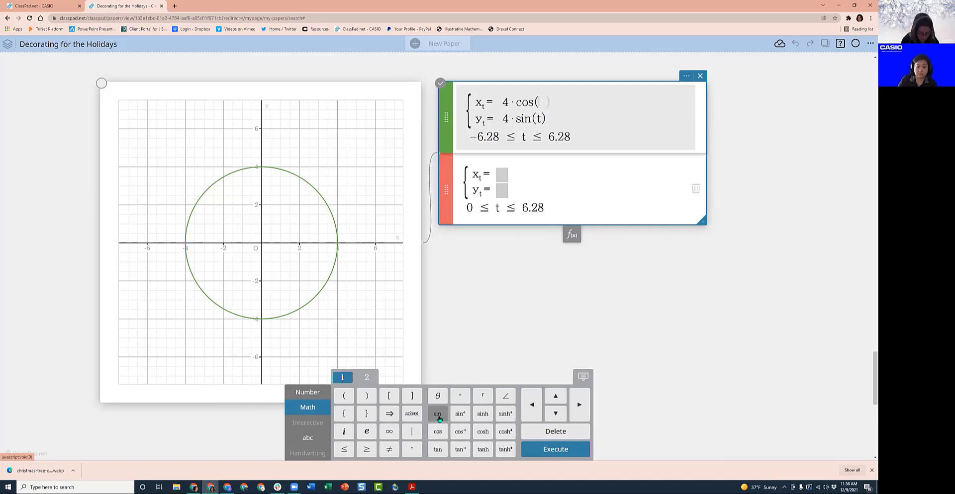
type("t")
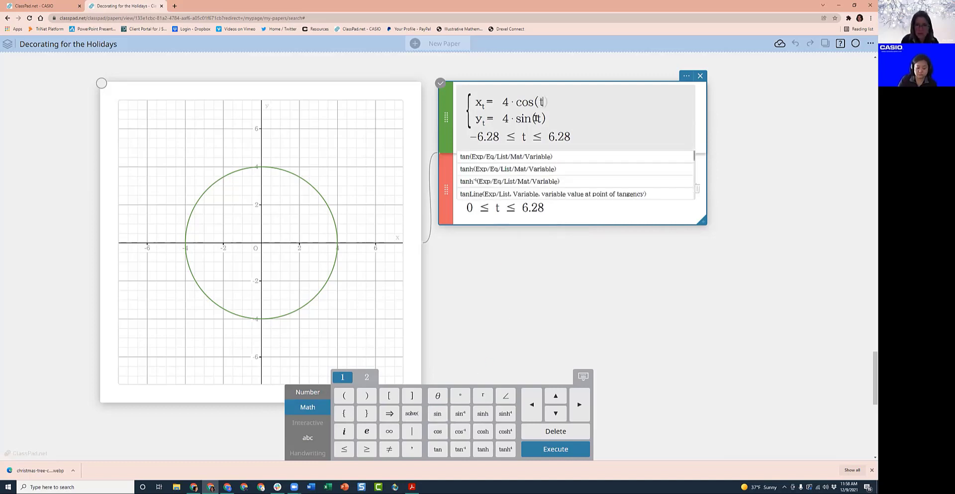
left_click(535, 118)
left_click_drag(549, 118, 517, 119)
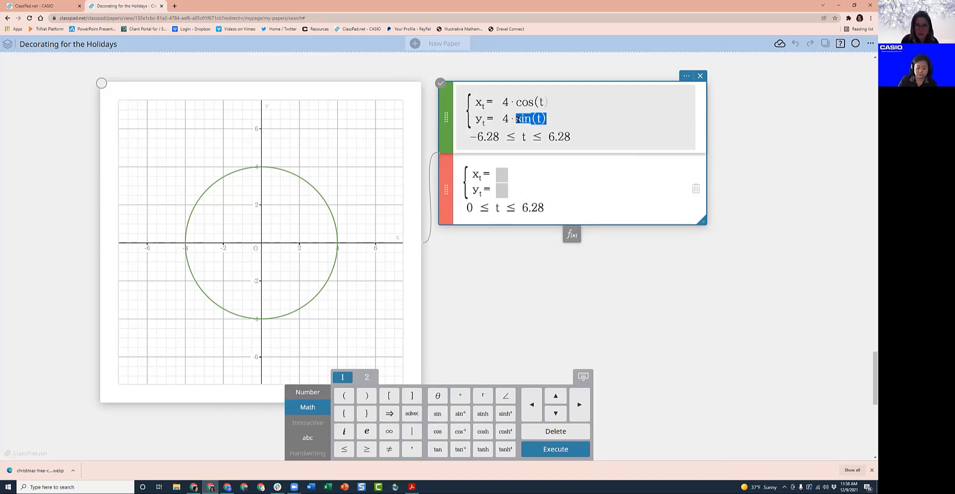
left_click(437, 413)
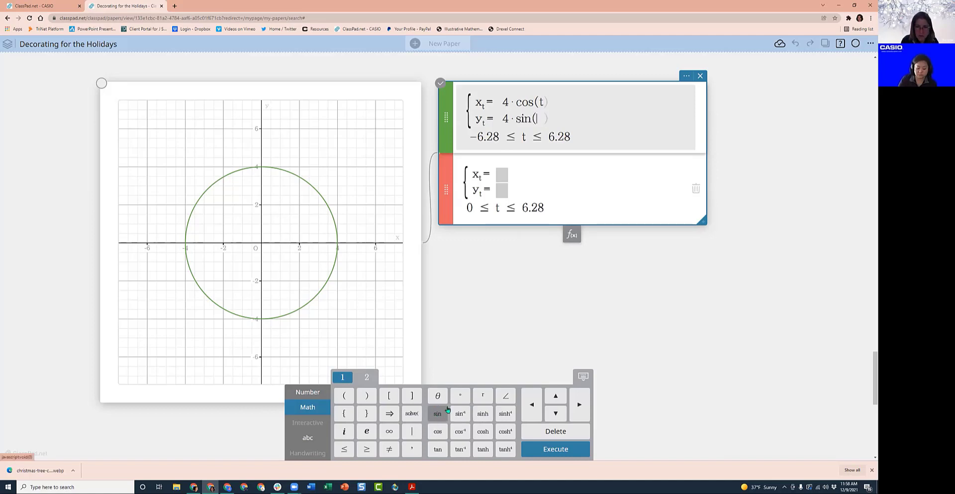
type("t")
left_click(467, 341)
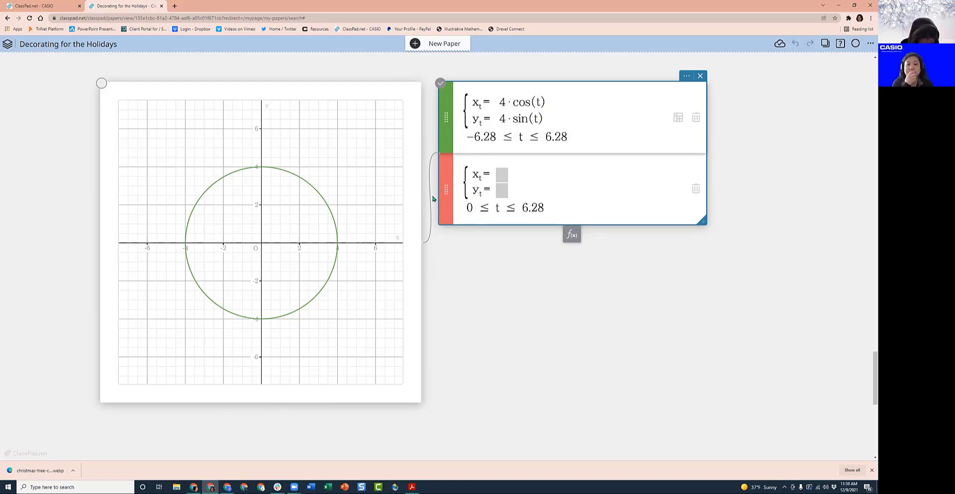
Enter 2cos(t)+5cos((2/3)t) as the x expression of the red parametric equation
left_click(502, 175)
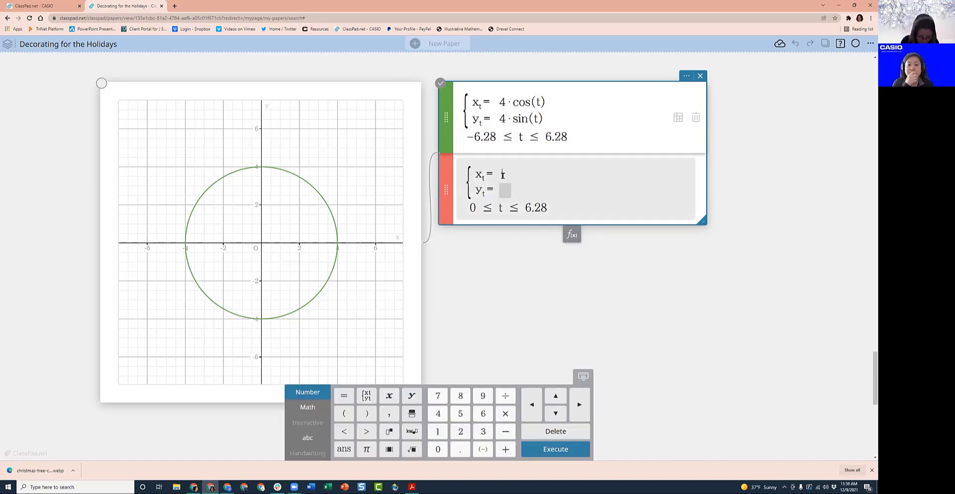
type("2")
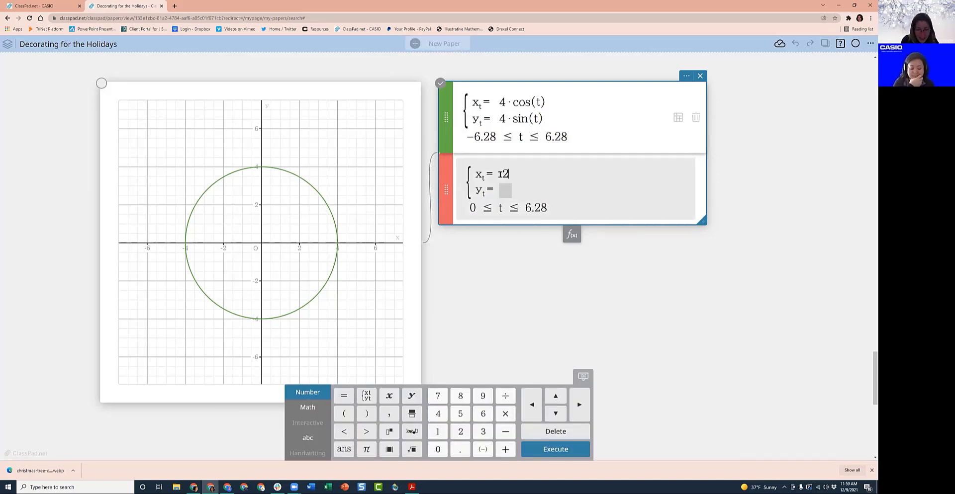
left_click(308, 407)
left_click(437, 431)
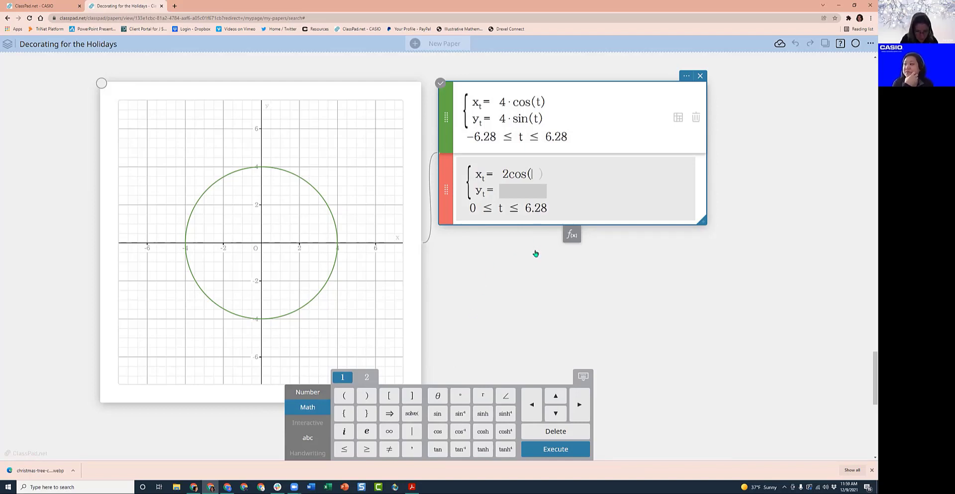
type("t")
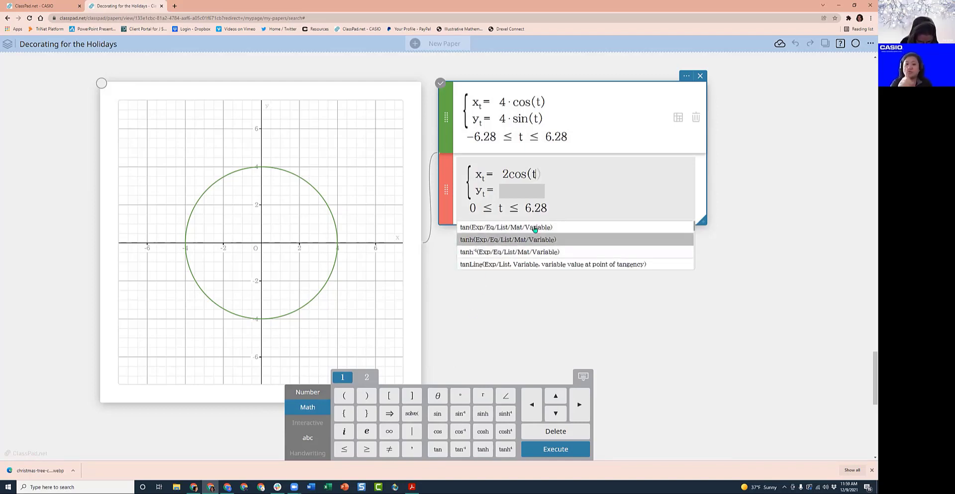
key("Right")
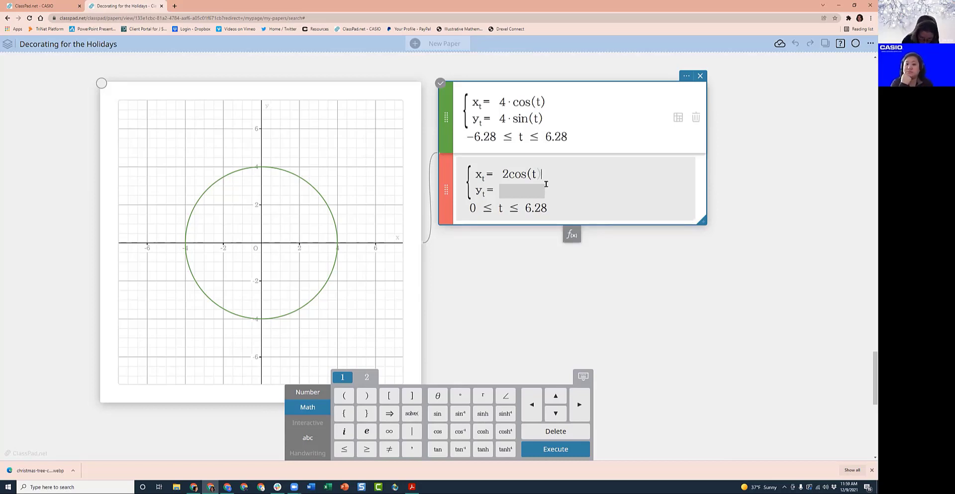
type("+5")
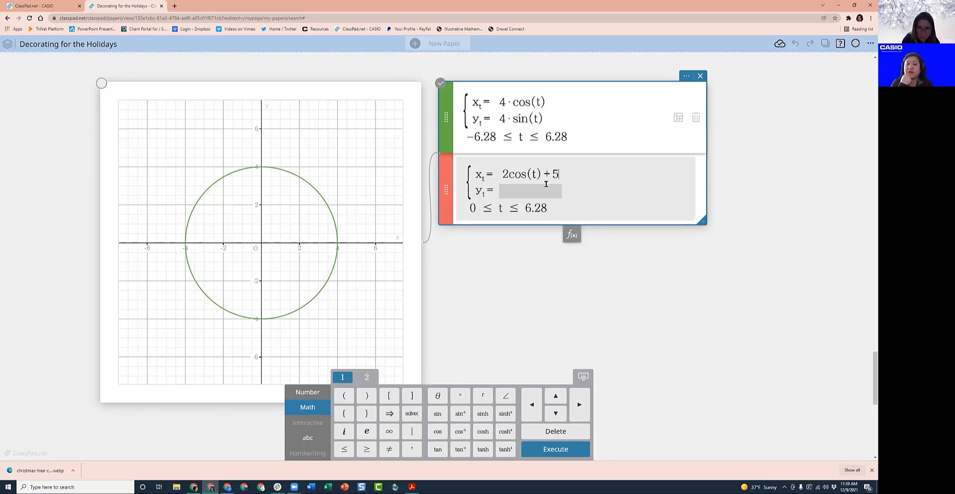
type("c")
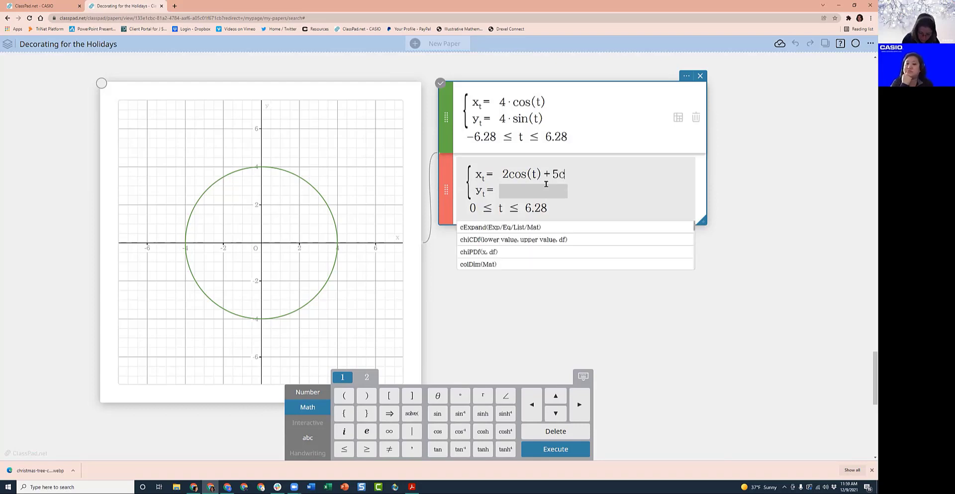
type("os(")
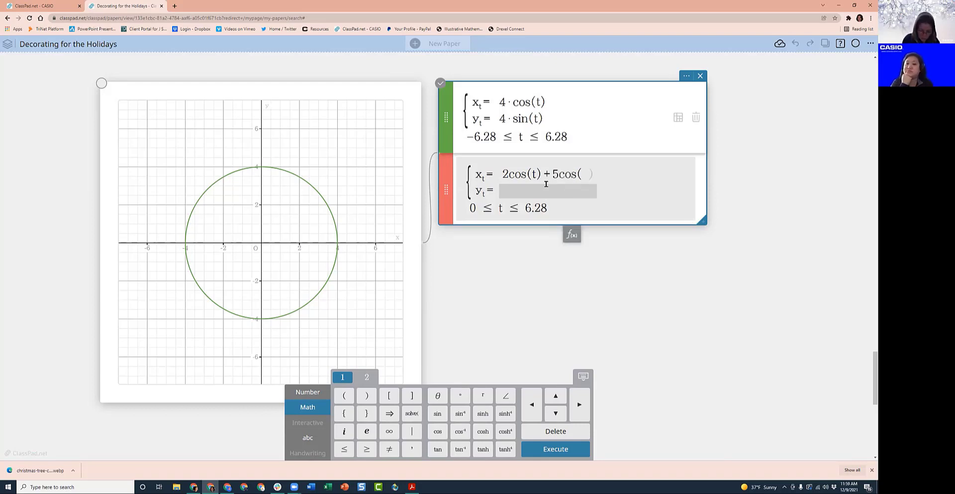
type("2/3")
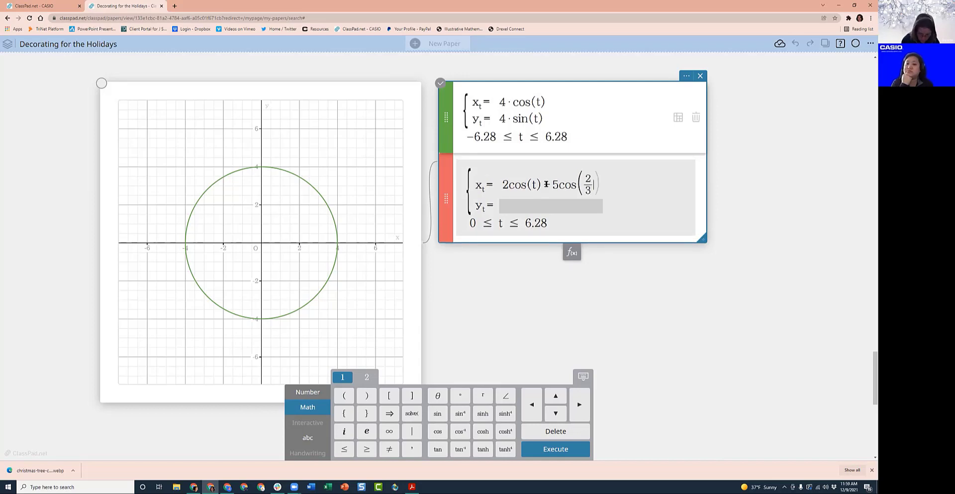
type("t")
Enter 2sin(t)-5sin((2/3)t) as the y expression of the red parametric equation and plot the curve
left_click(527, 209)
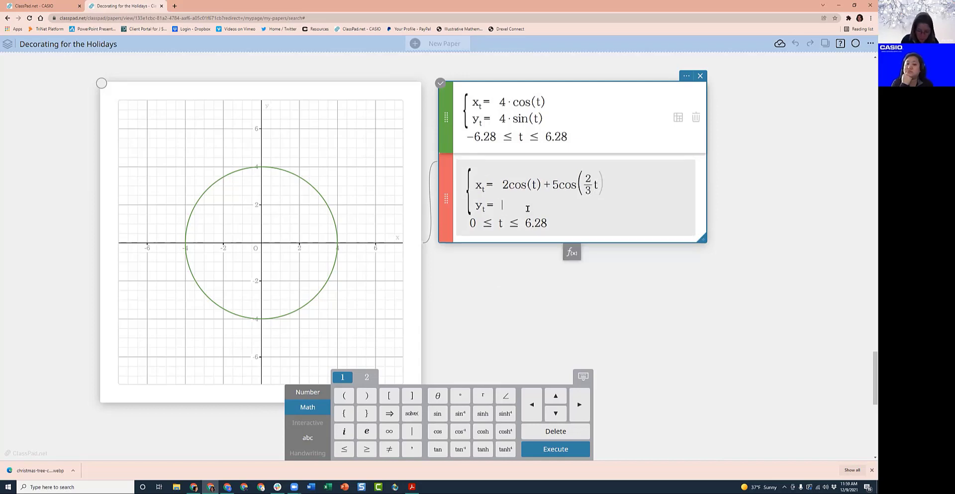
type("2sin")
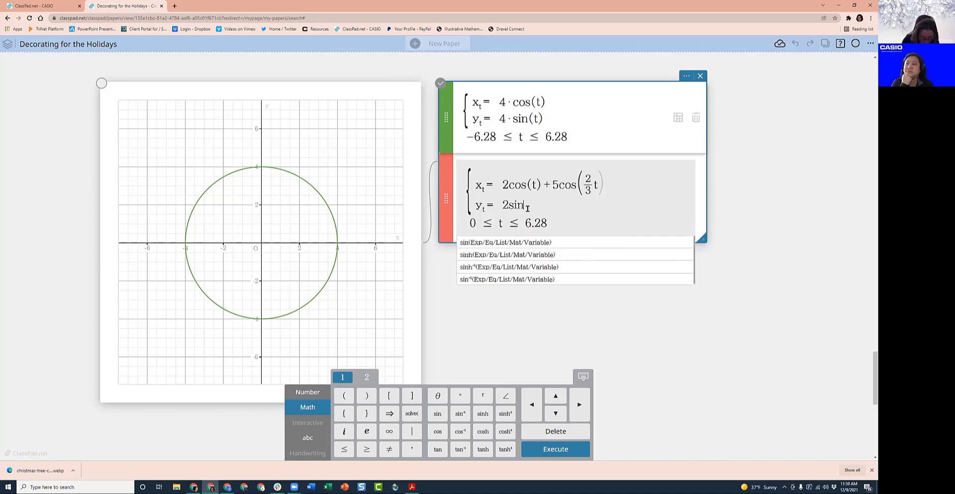
type("(t)")
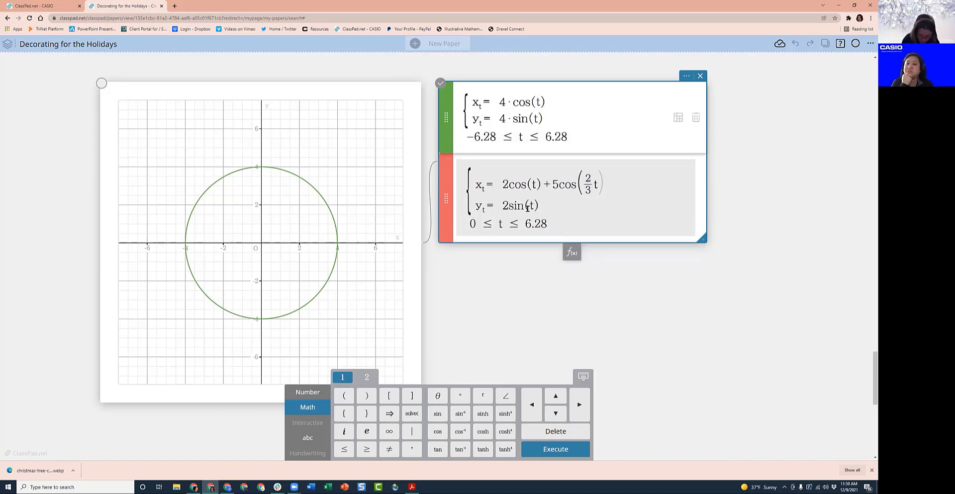
type("-5sin(")
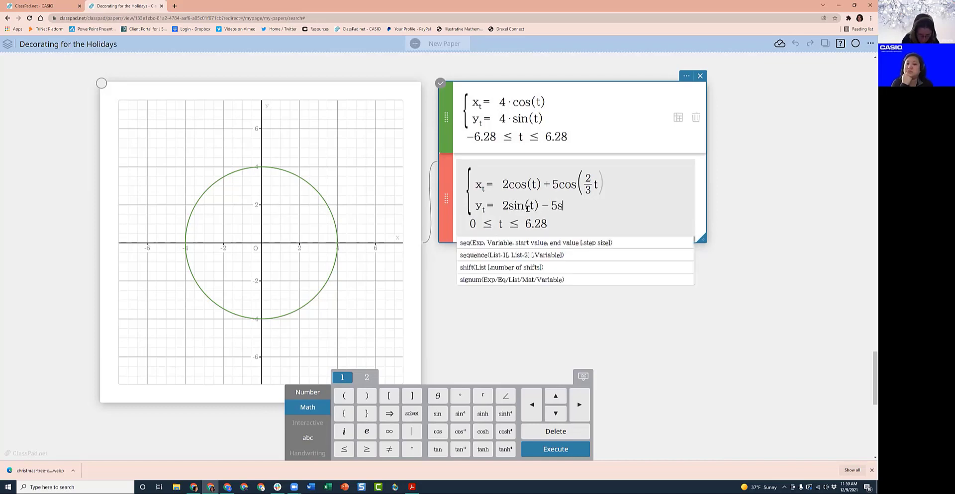
type("2/3")
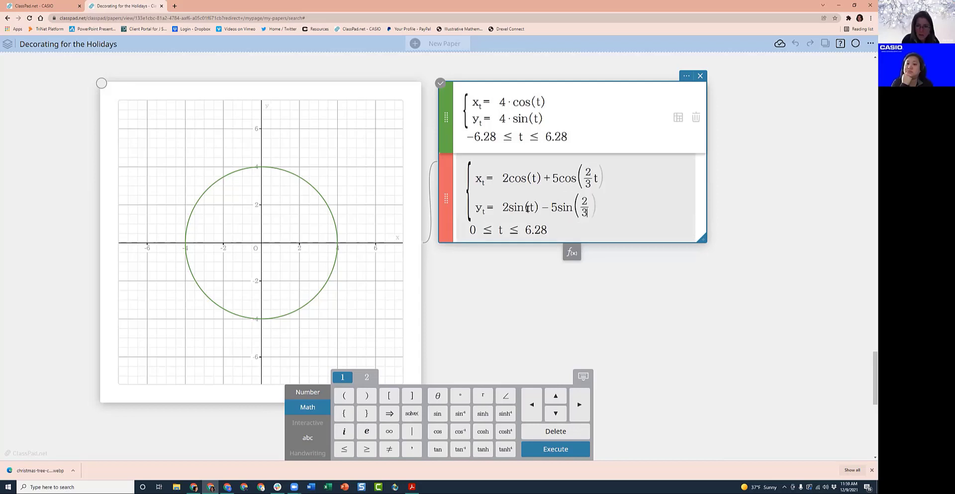
key("Right")
type("t")
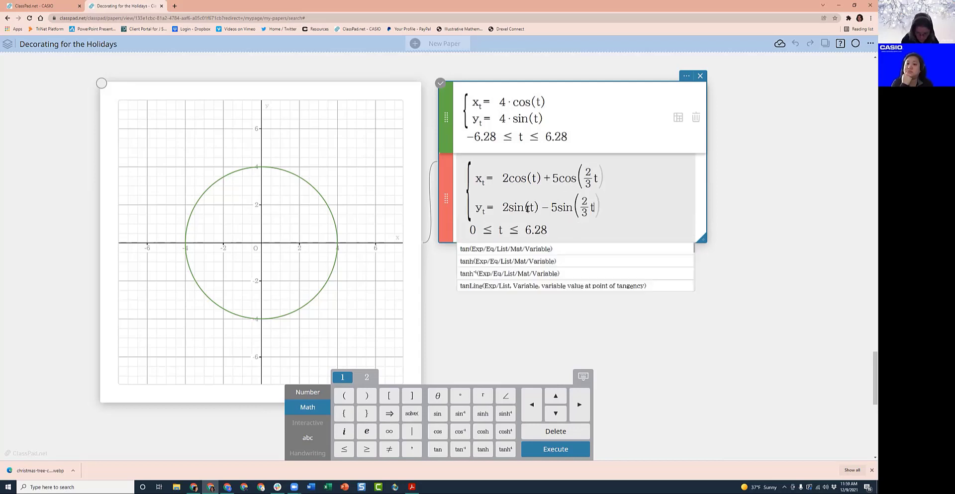
key("Return")
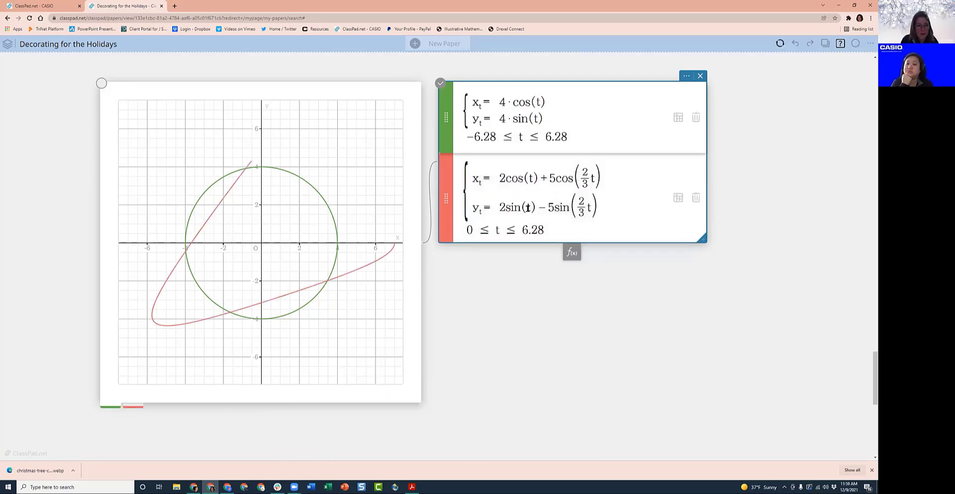
Set the red curve's t range to -20 ≤ t ≤ 20 and replot it
double_click(470, 230)
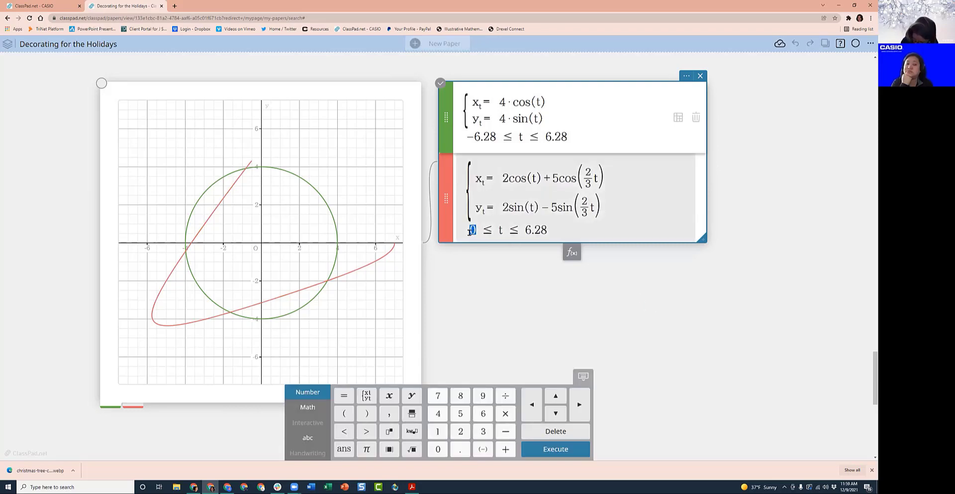
type("-20")
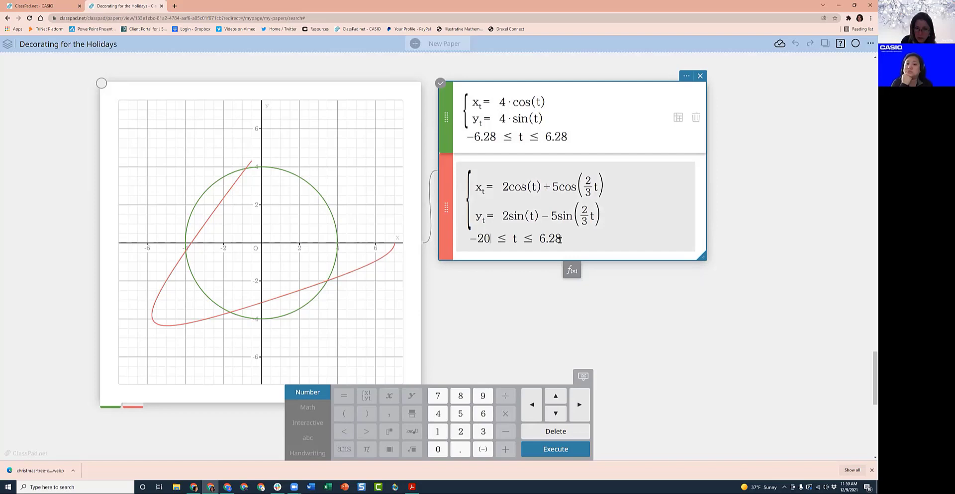
left_click_drag(562, 242, 540, 241)
type("20")
key("Return")
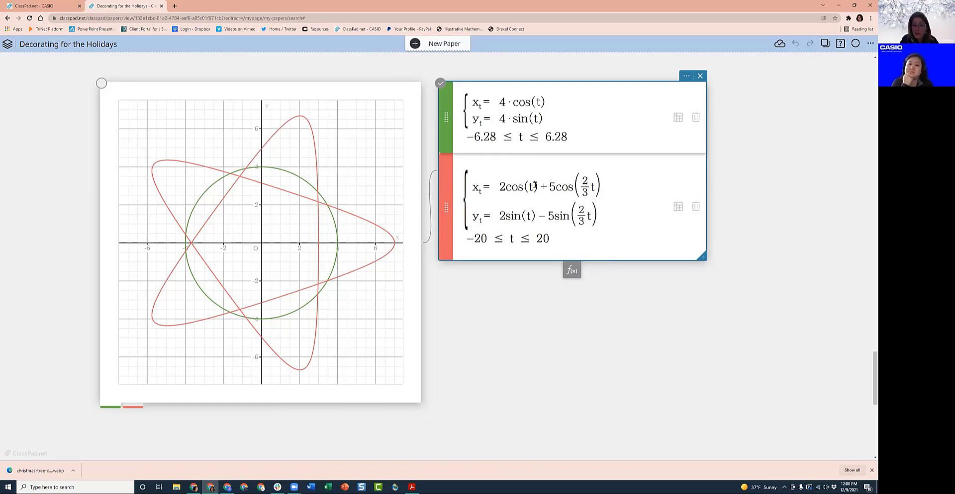
Insert a new coordinate graph in the empty area below the existing one and turn on its t coordinates option
scroll(640, 294, "down", 8)
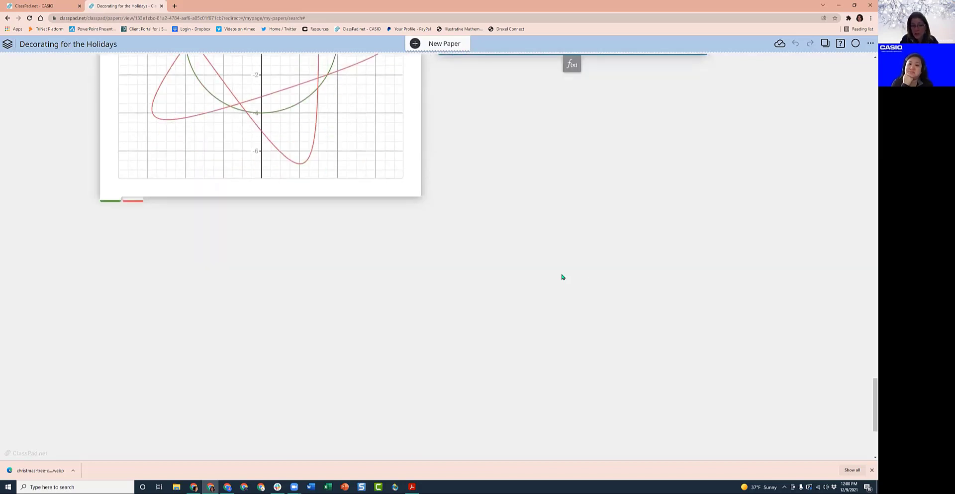
left_click(174, 140)
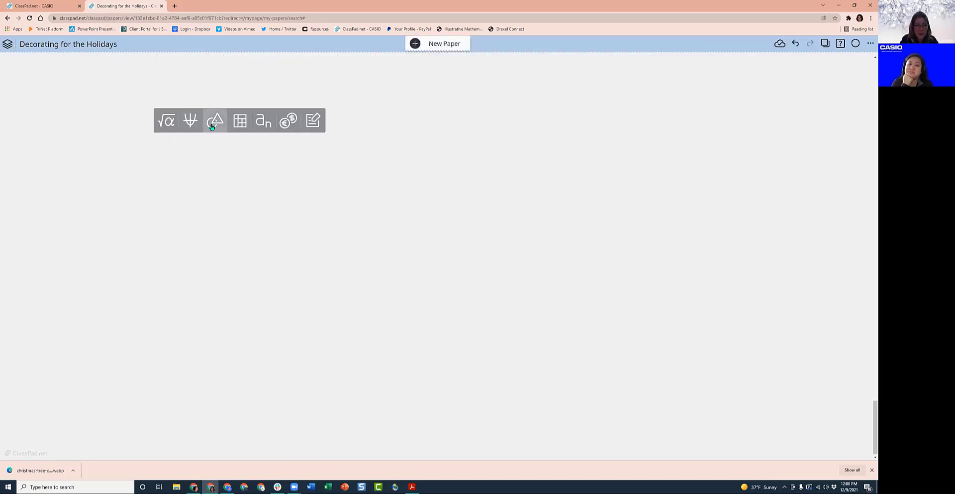
left_click(192, 123)
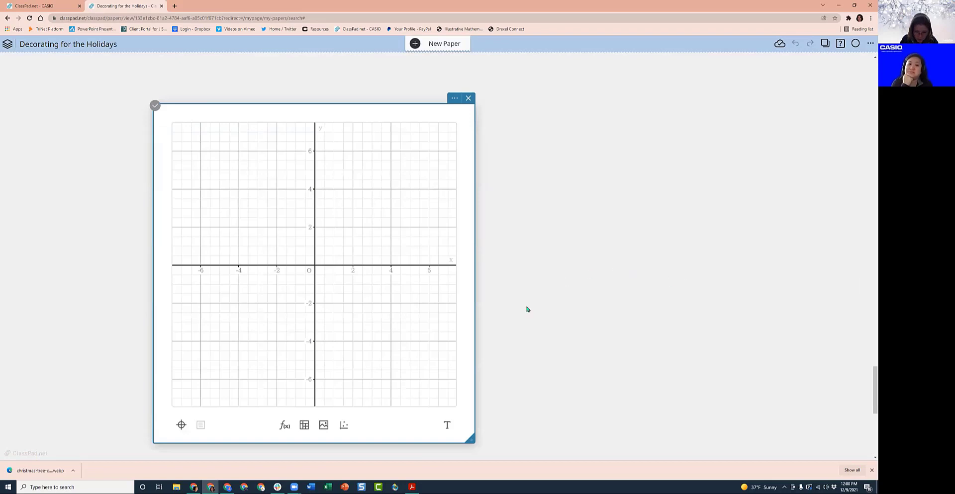
left_click(455, 99)
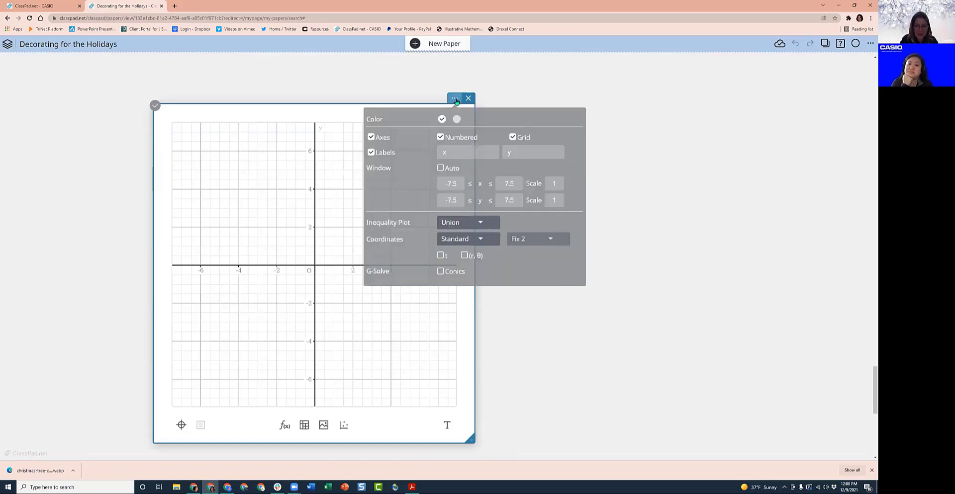
left_click(440, 256)
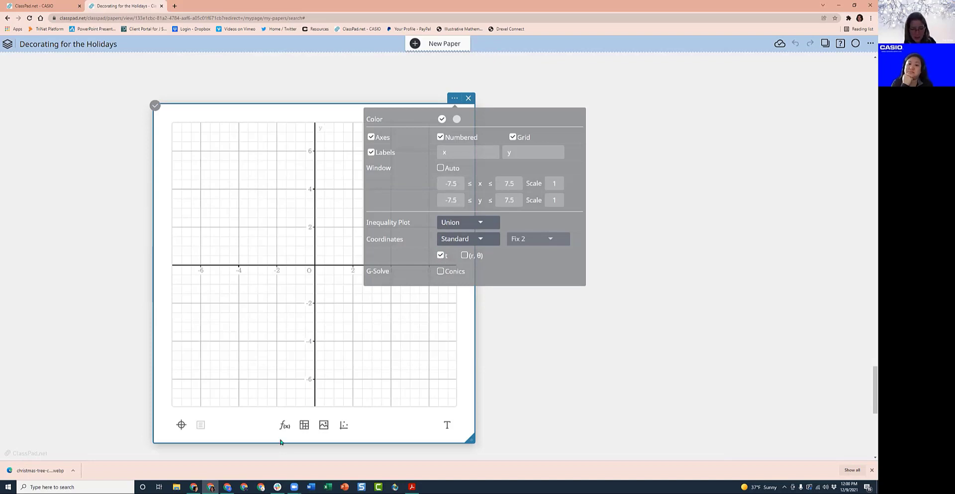
Add a function line to the new graph, color it green and insert an empty parametric template in it
left_click(284, 425)
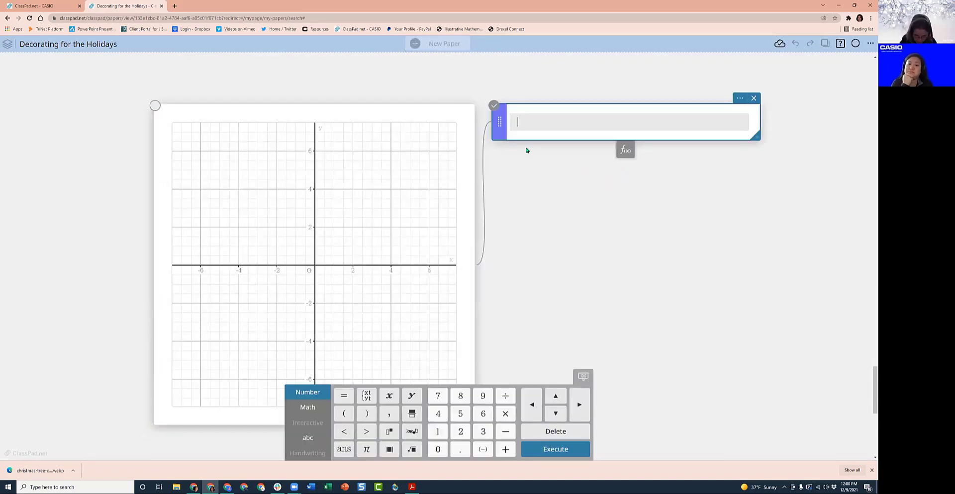
left_click(499, 127)
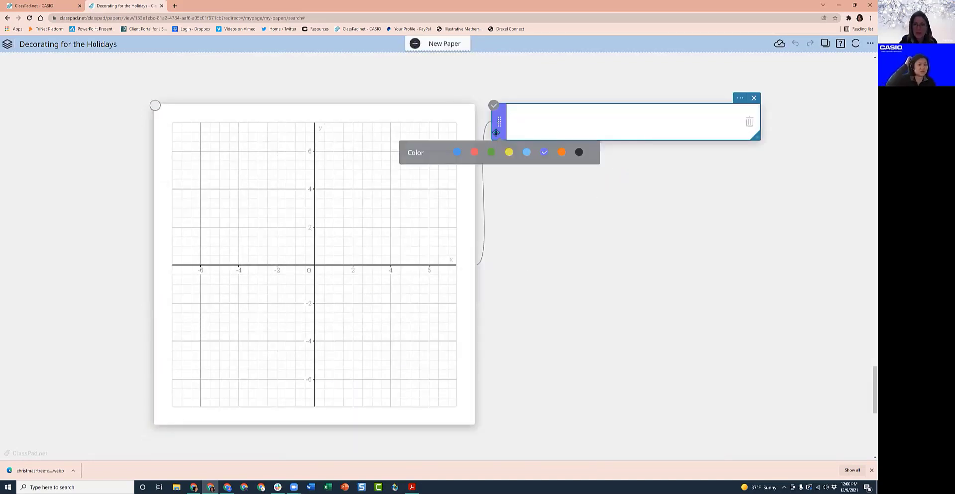
left_click(491, 153)
left_click(528, 122)
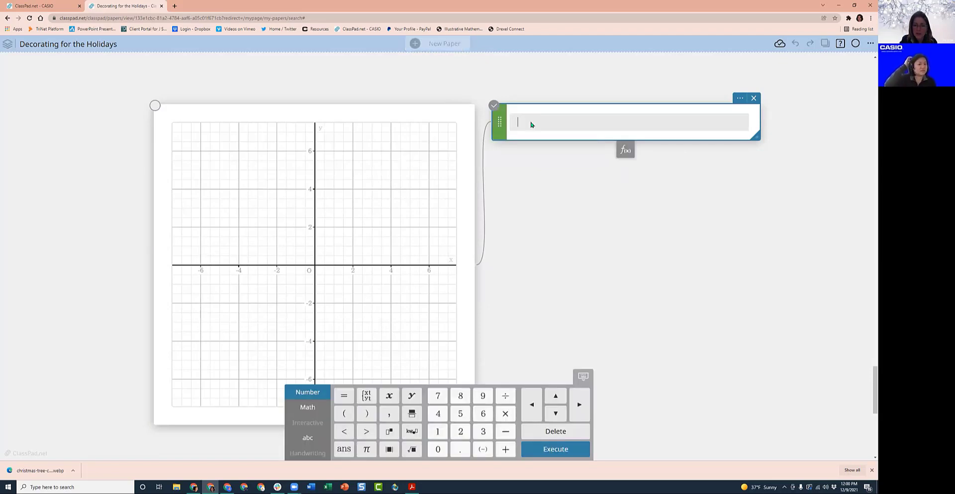
left_click(367, 396)
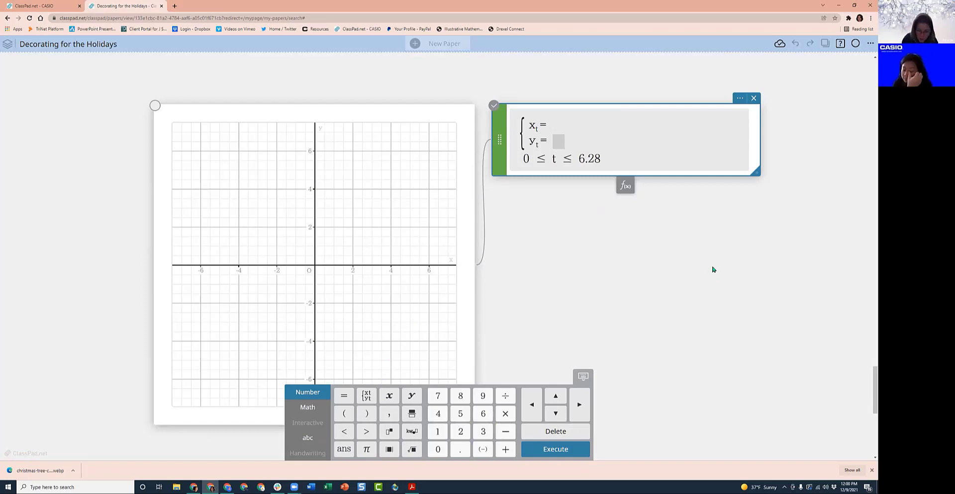
Enter ((2cos(t)-cos(45t))) as the x expression of the green parametric equation
type("(")
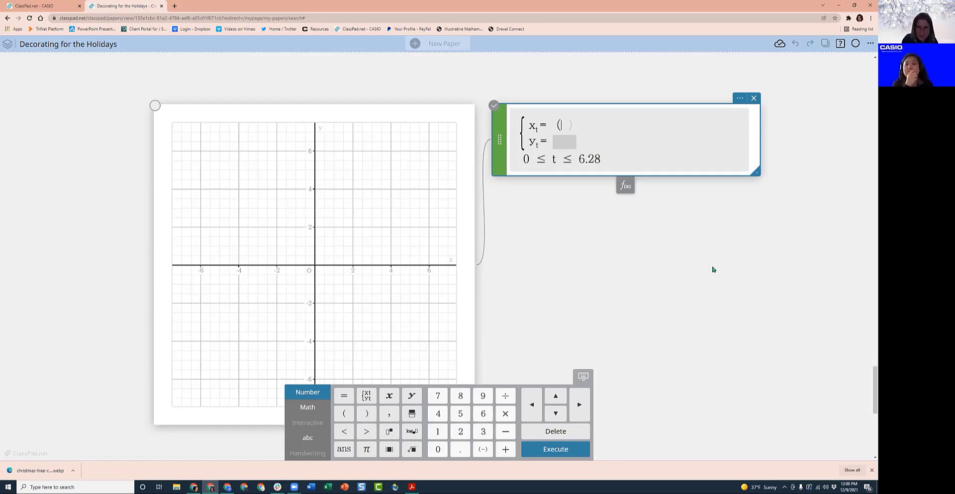
type("(2")
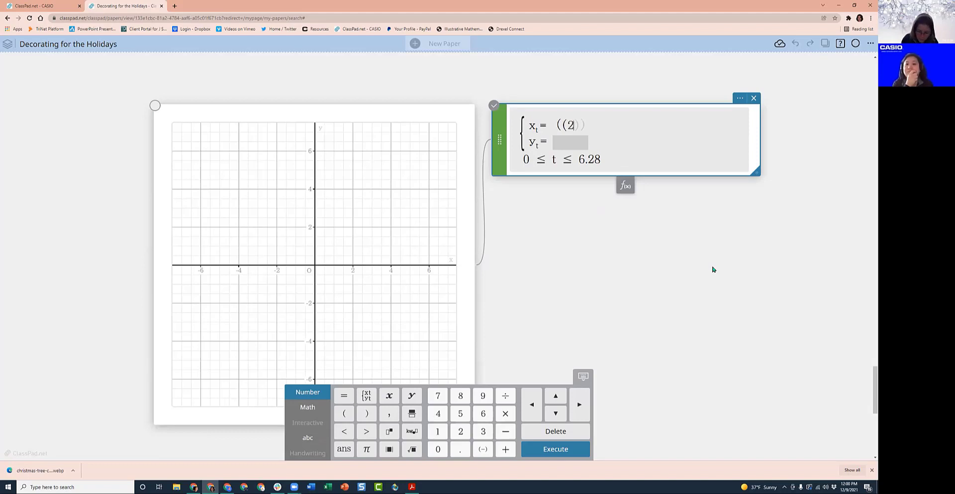
type("cos(t)")
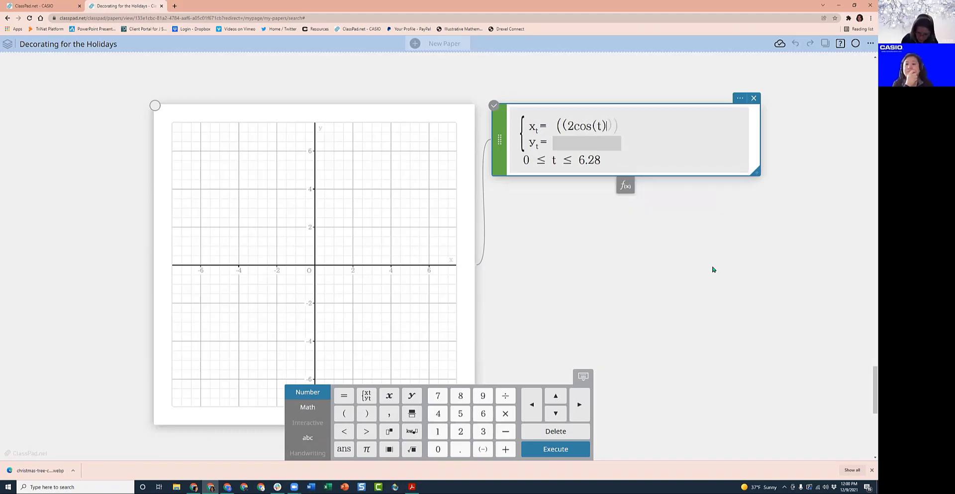
type("-")
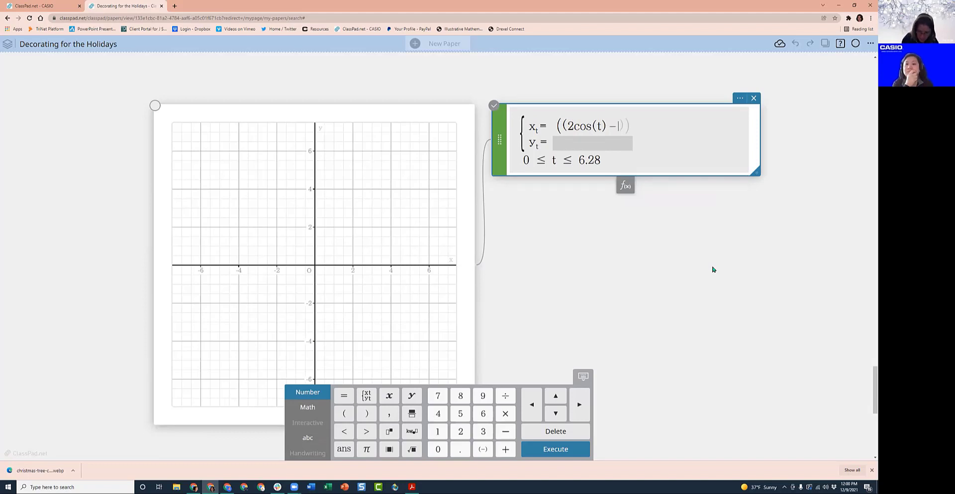
type("cos(45")
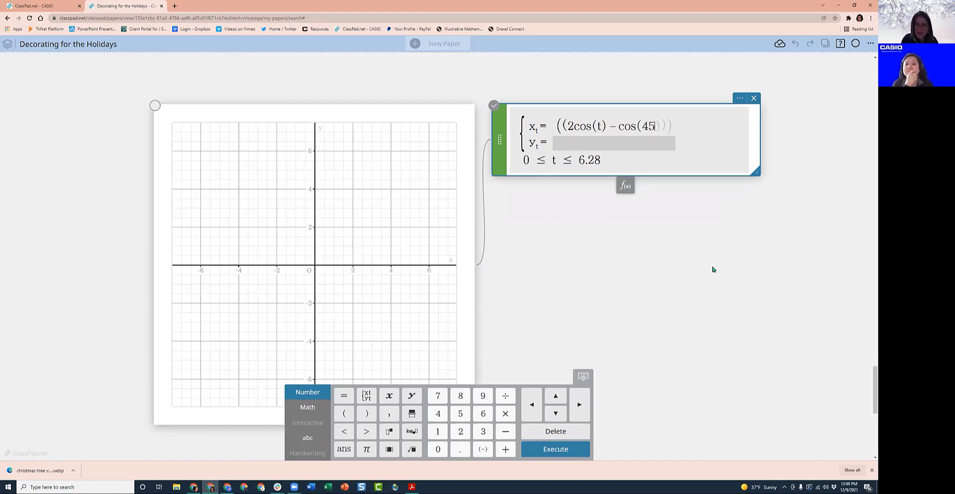
type("t")
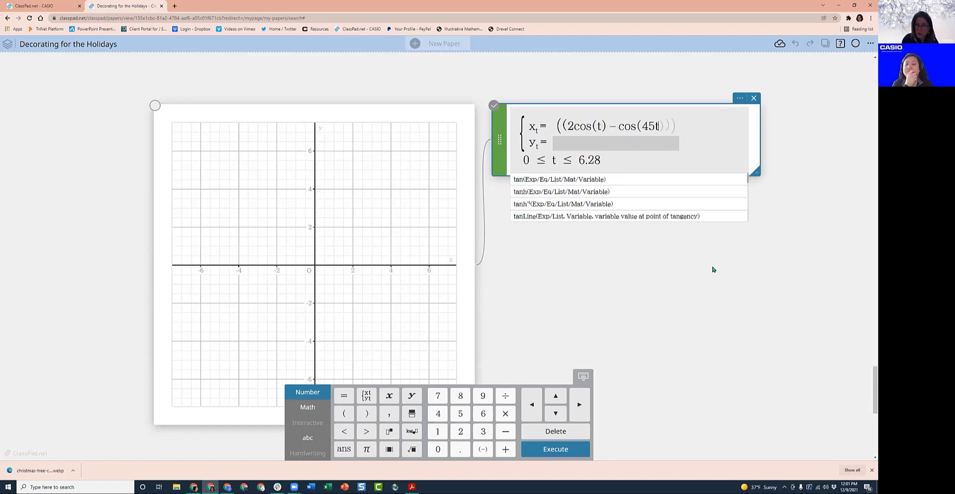
type("))")
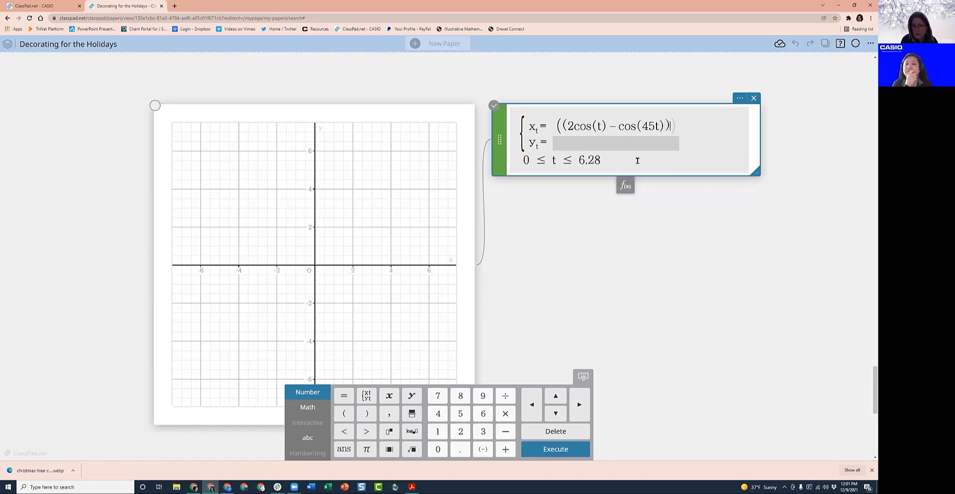
Enter (2sin(t)-sin(45t)) as the y expression of the green parametric equation
left_click(585, 143)
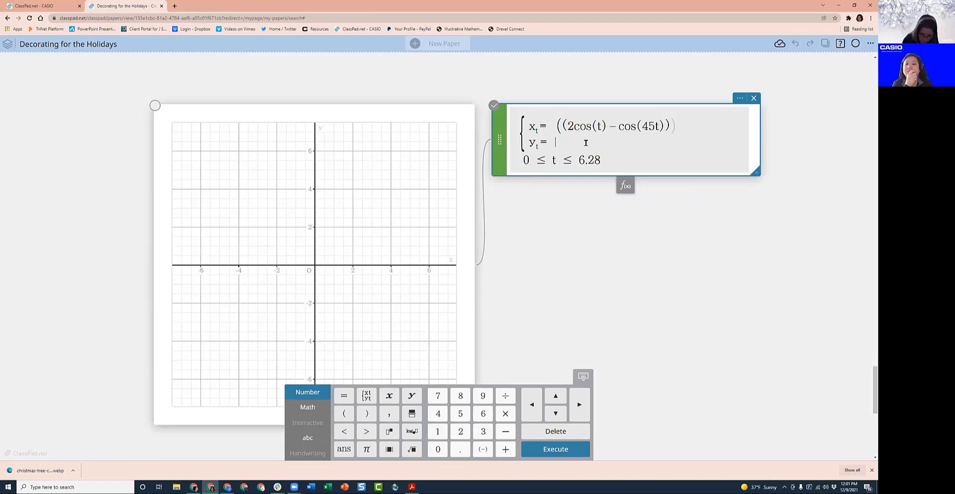
type("(2")
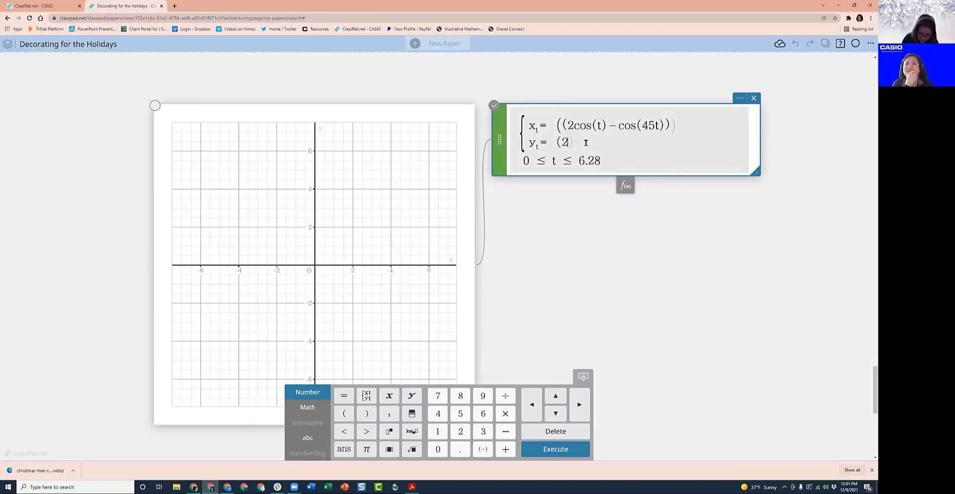
type("sin(t)")
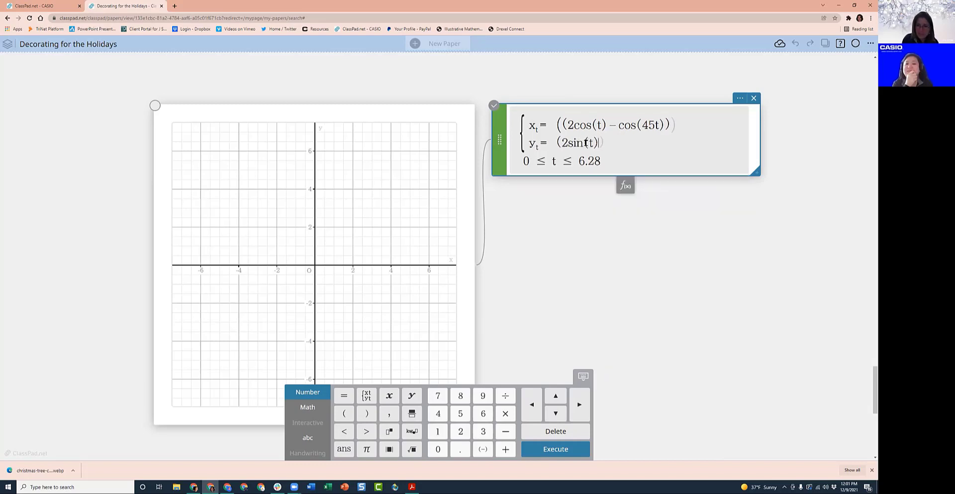
type("-")
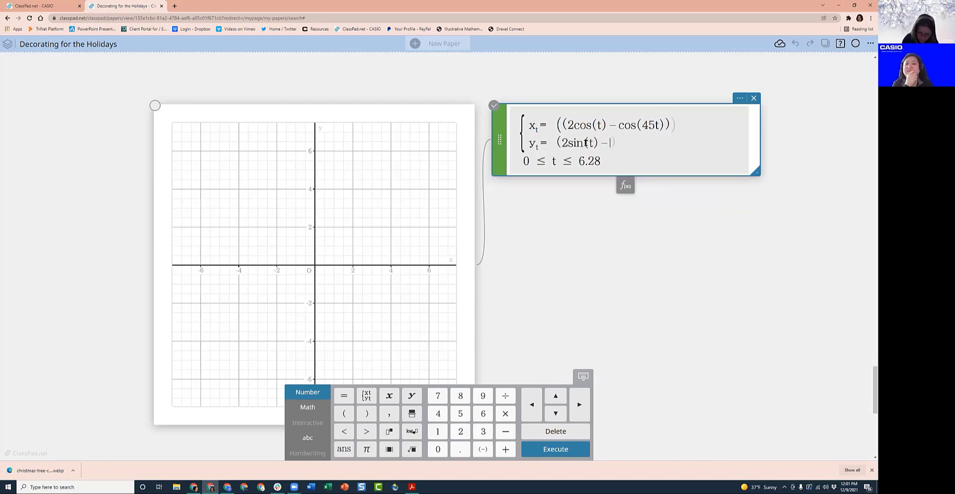
type("sin")
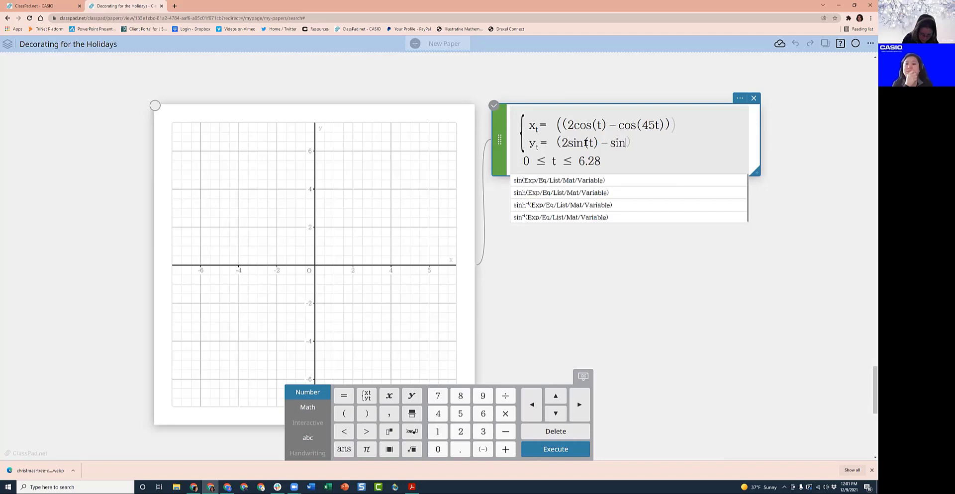
type("(45")
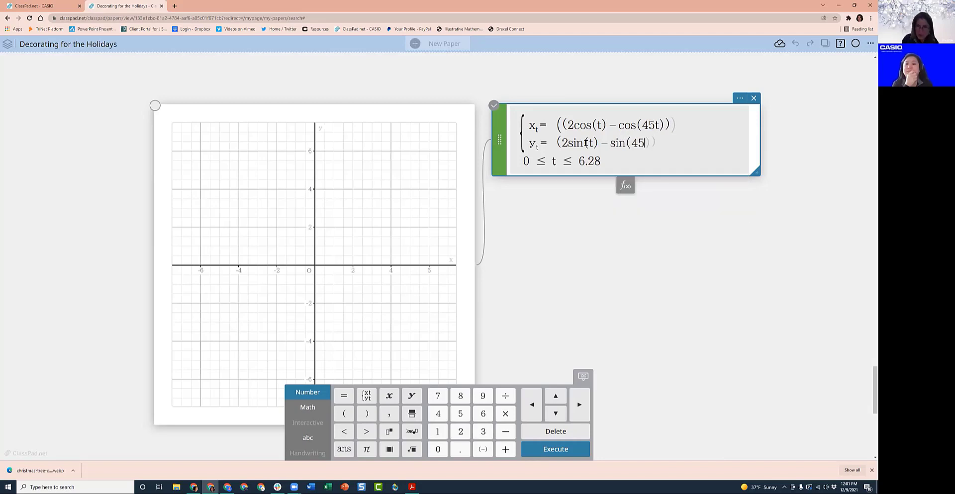
type("t)")
Set the lower t limit of the green parametric equation to -6.28 and plot the curve
double_click(526, 161)
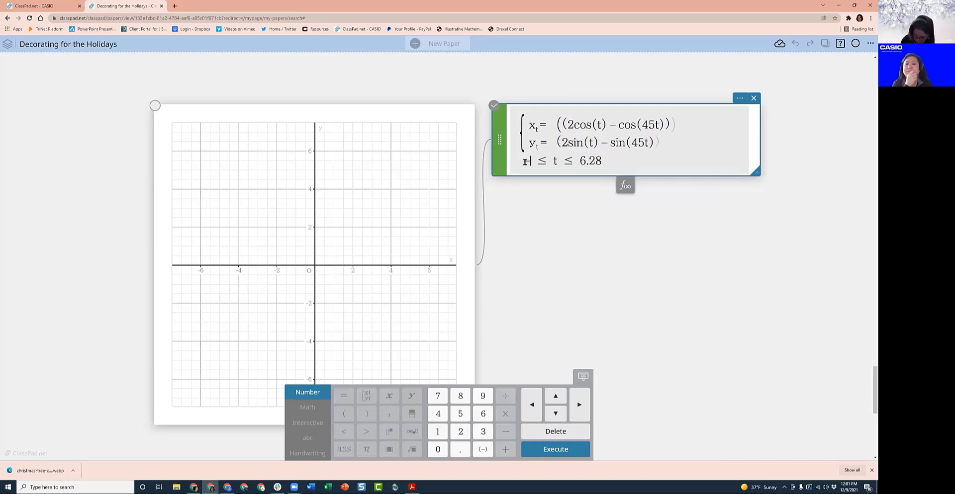
type("-6.28")
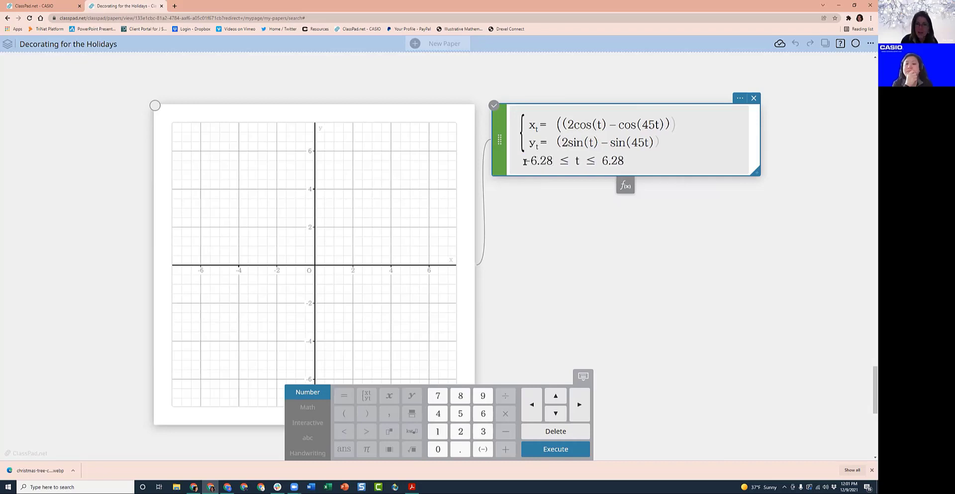
key("Return")
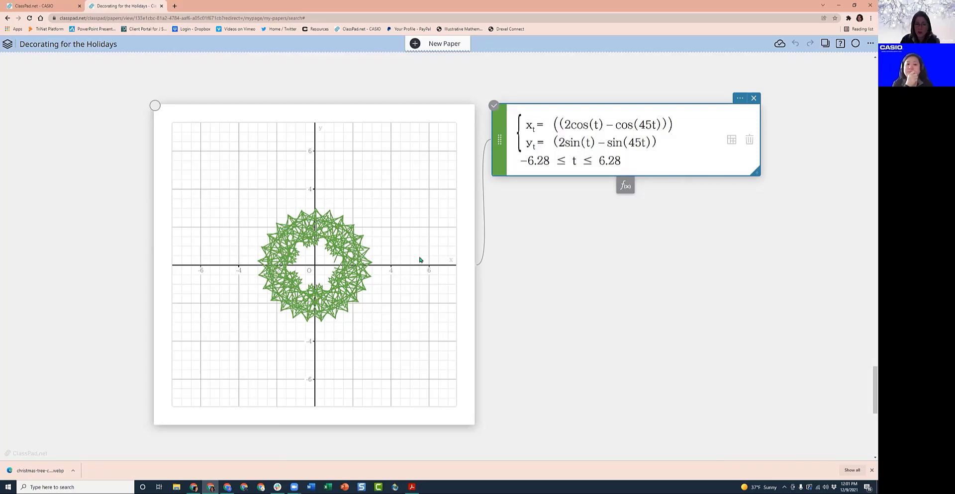
Hide the axes and the grid of the graph containing the green wreath curve
left_click(410, 164)
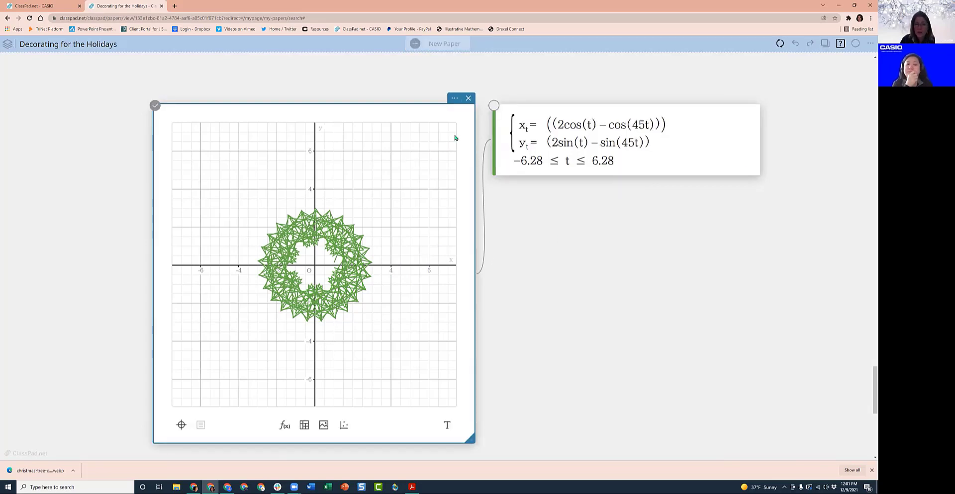
left_click(453, 99)
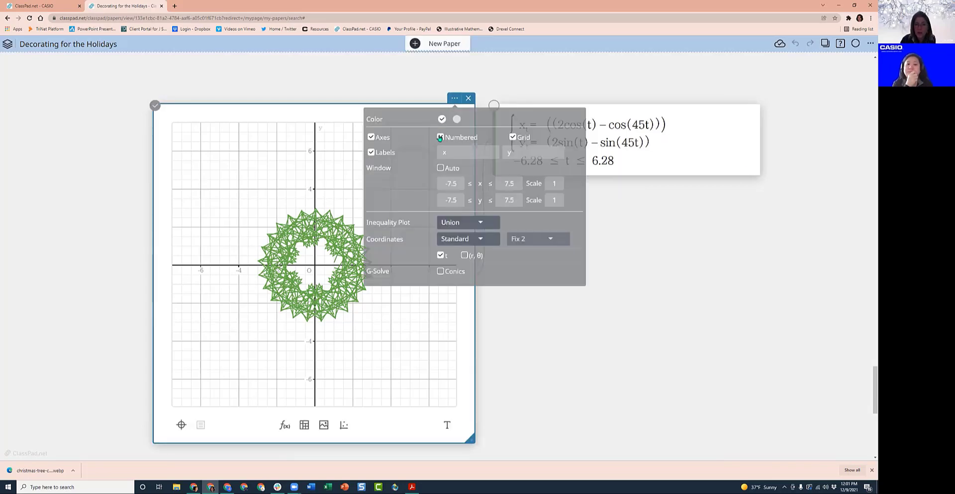
left_click(376, 141)
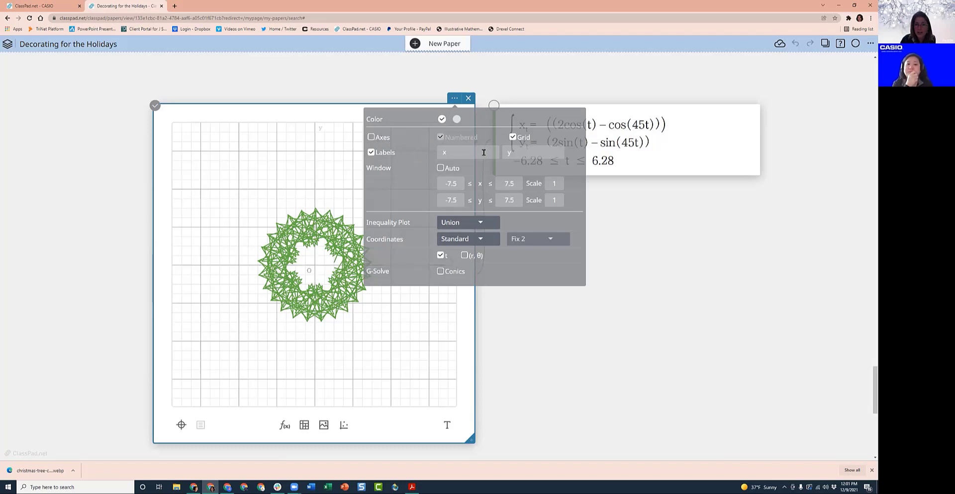
left_click(509, 138)
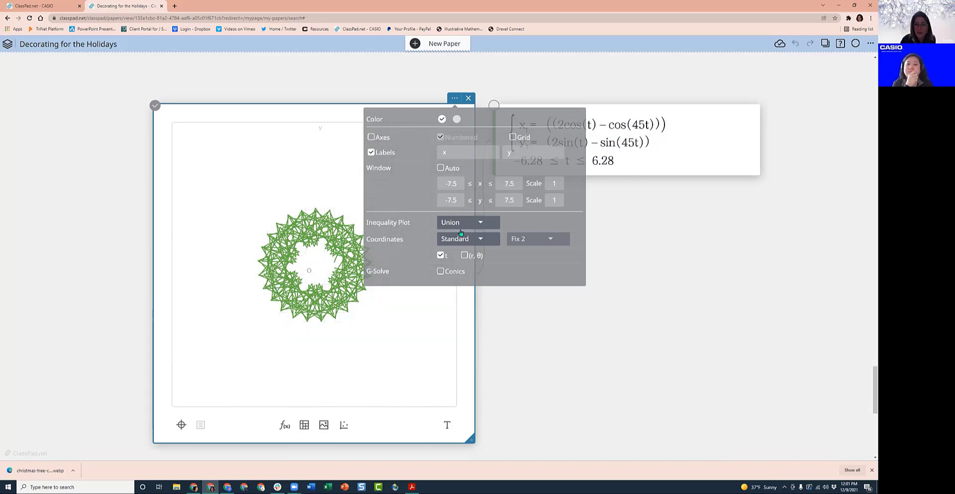
left_click(582, 349)
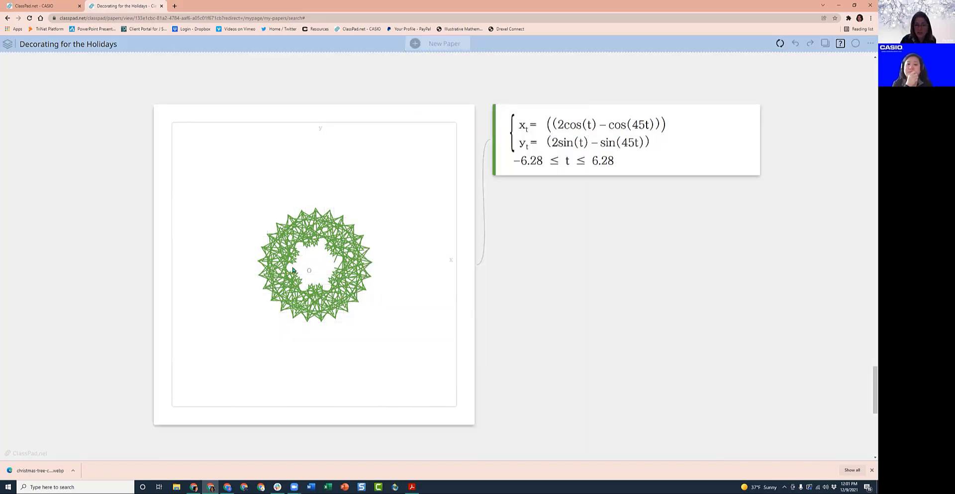
Turn off the axis labels of the green wreath graph
left_click(422, 211)
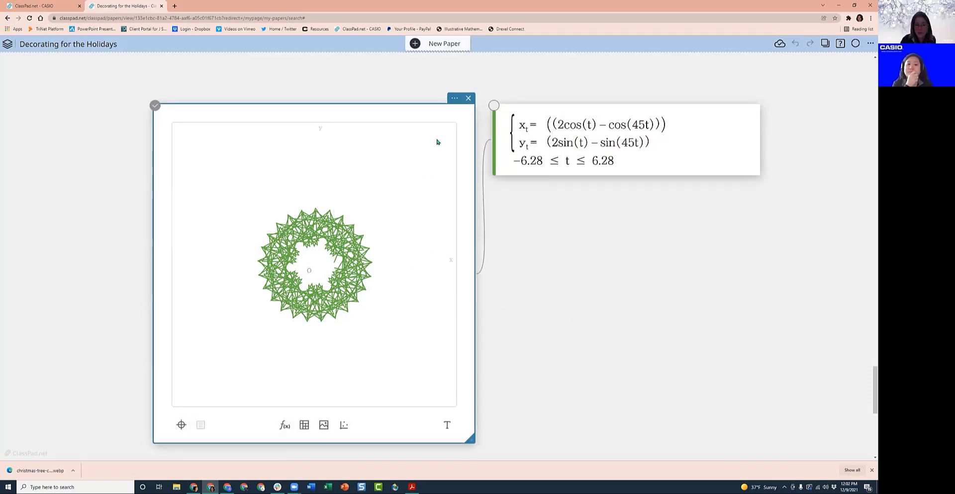
left_click(454, 98)
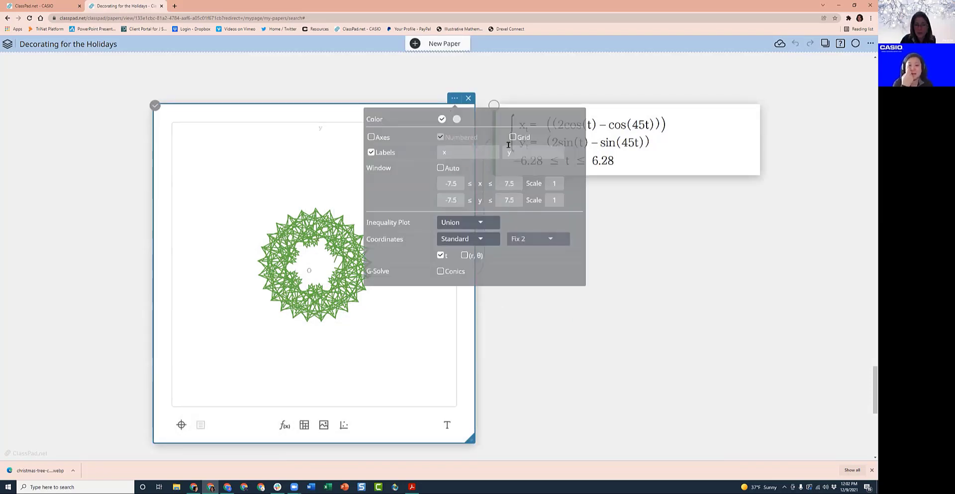
left_click(370, 152)
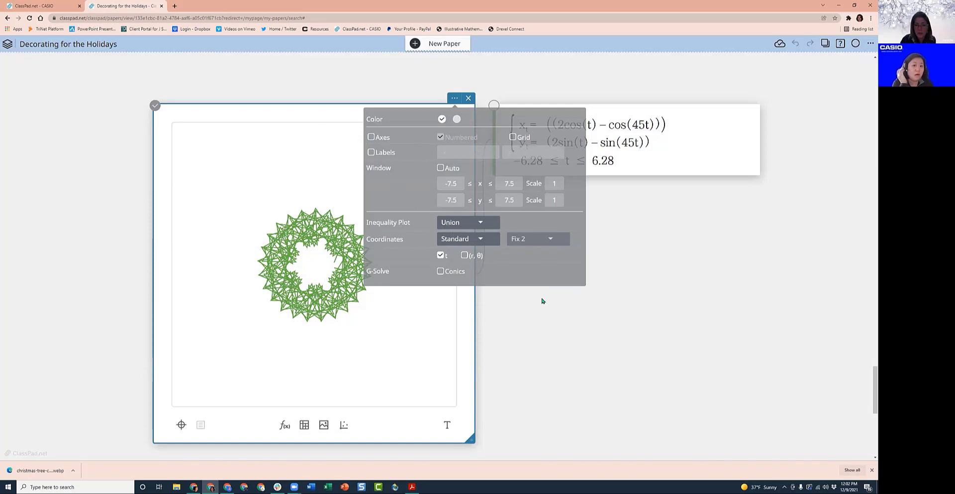
left_click(532, 314)
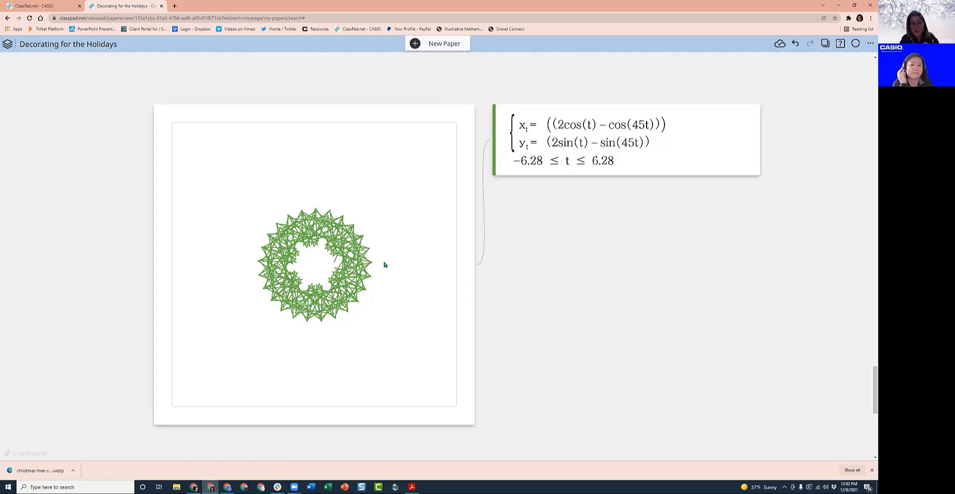
Enlarge the green wreath curve within its graph and center it in the frame
left_click(404, 260)
scroll(406, 255, "up", 2)
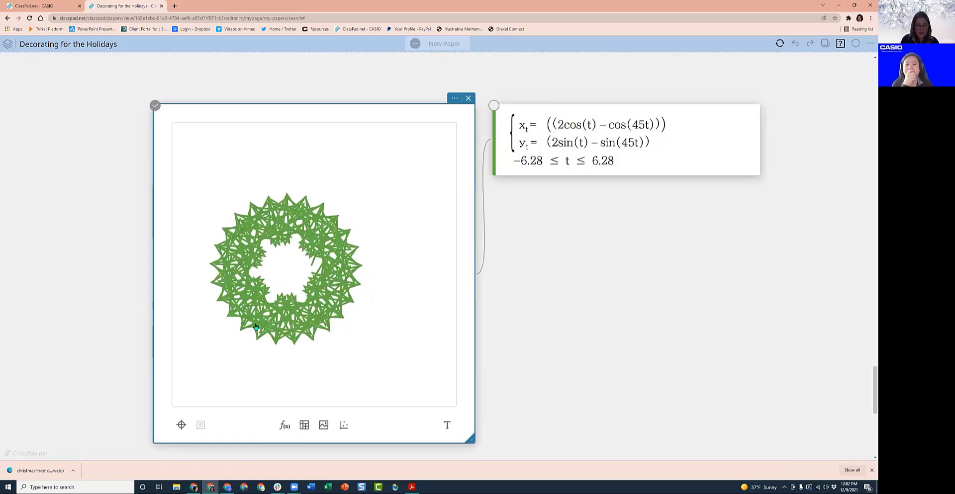
left_click_drag(286, 264, 325, 260)
scroll(418, 295, "up", 1)
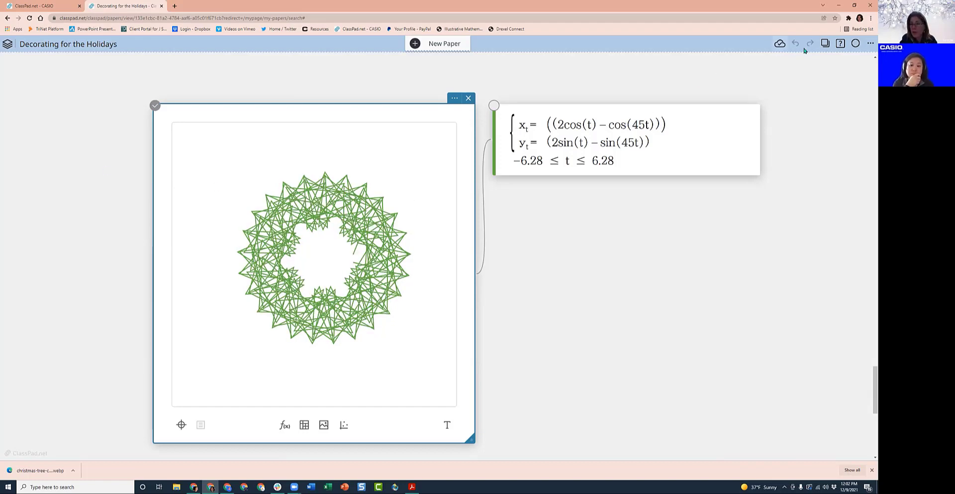
Open the browser's print preview of the paper and examine how the wreath graph appears on page 3
left_click(868, 44)
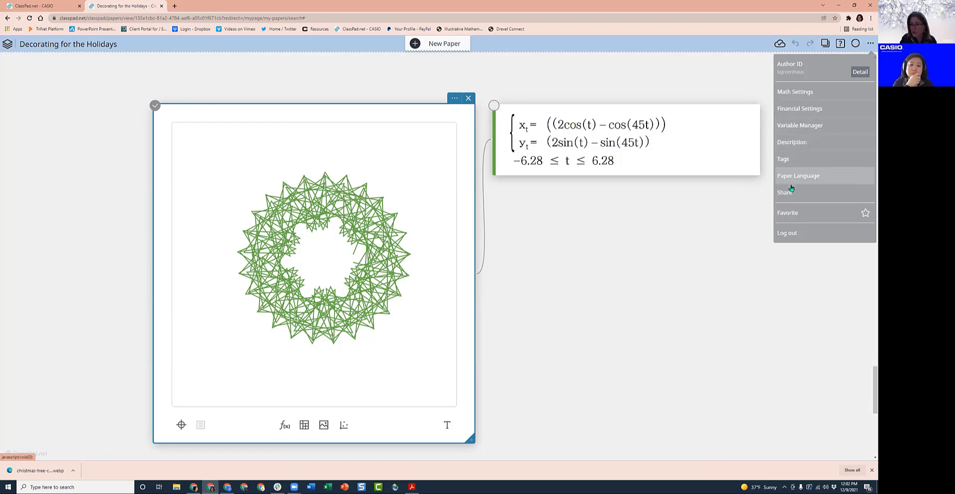
left_click(870, 19)
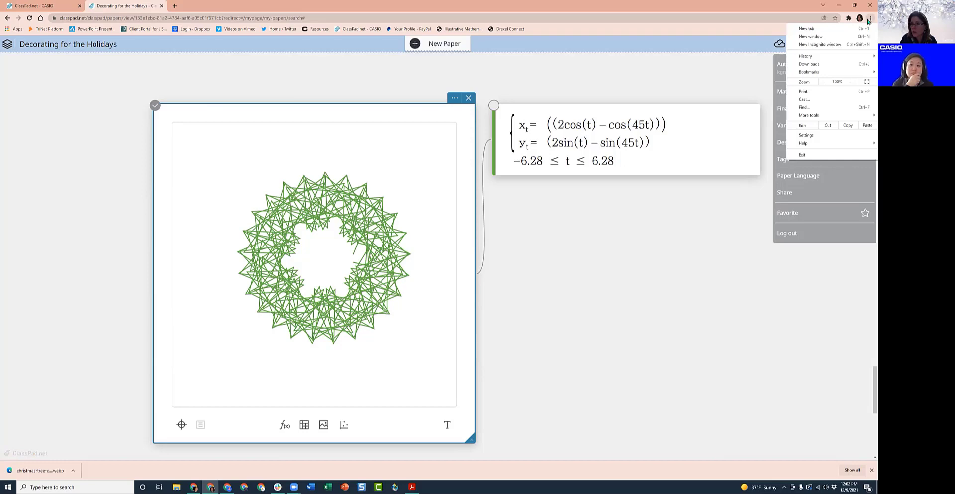
left_click(806, 92)
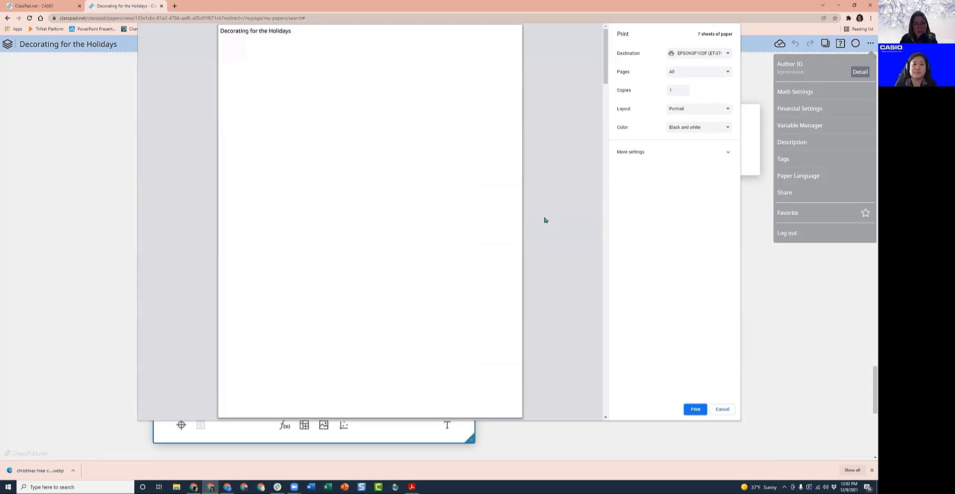
scroll(545, 185, "down", 3)
scroll(545, 185, "up", 3)
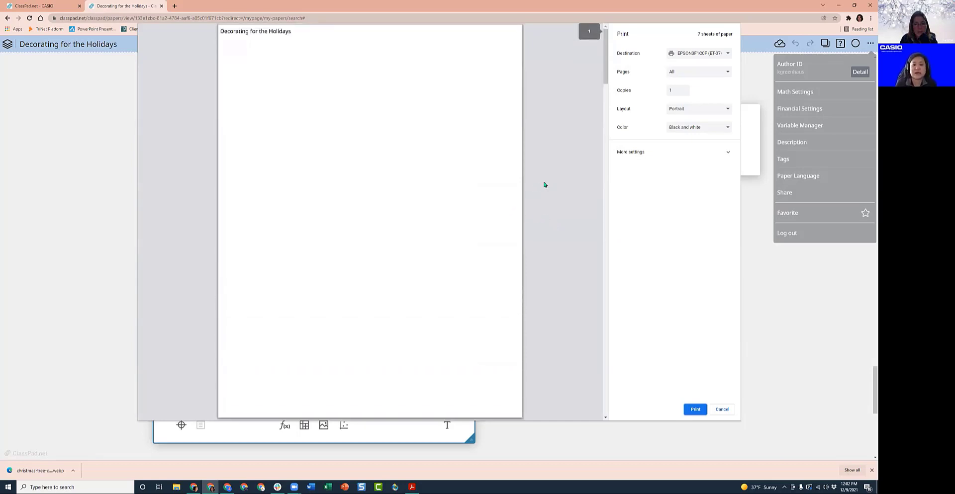
scroll(543, 182, "down", 15)
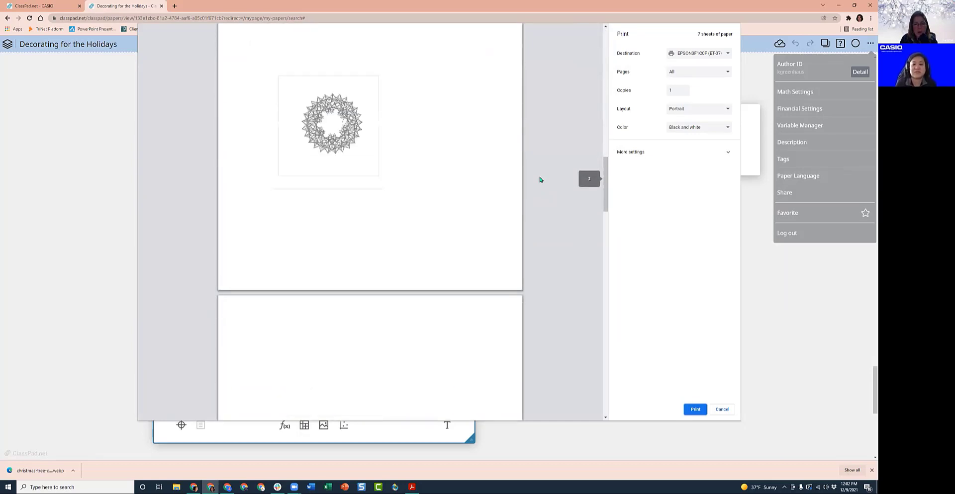
scroll(492, 165, "down", 2)
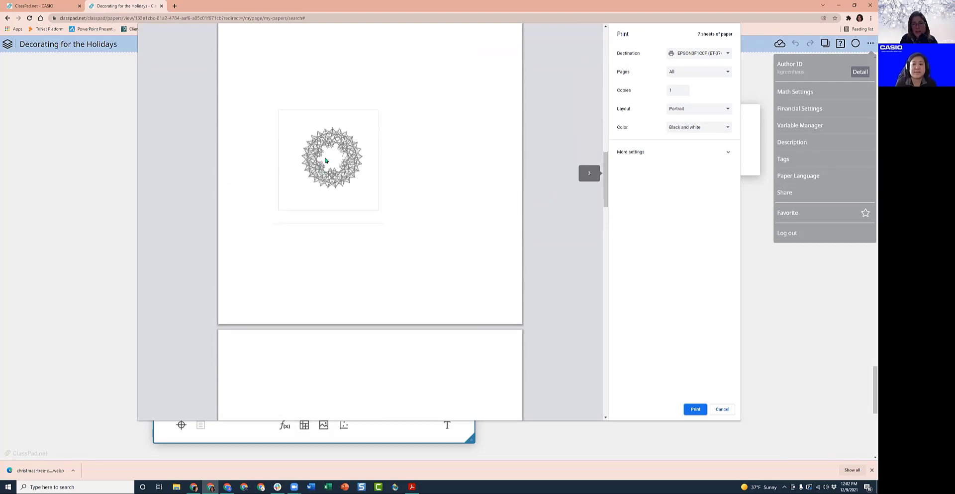
Set the print output to Color to preview the green wreath, and close the print dialog without printing
left_click(726, 127)
left_click(695, 140)
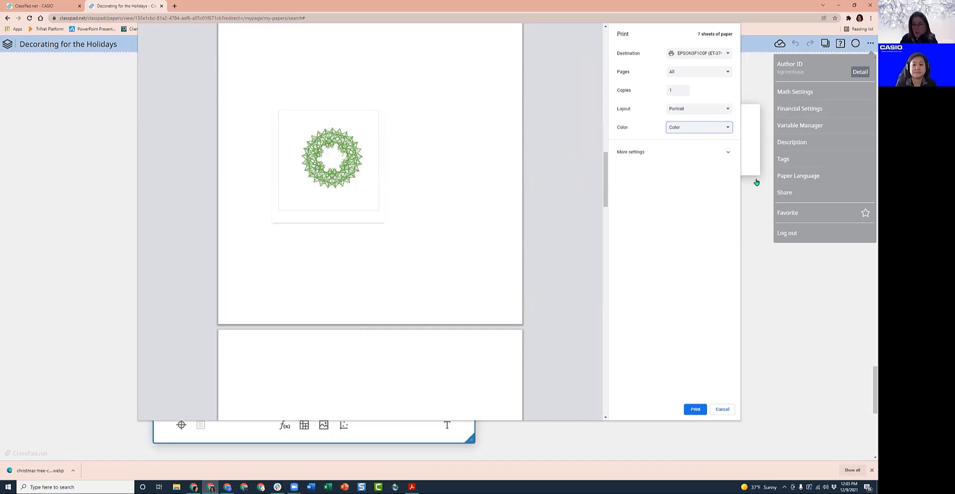
left_click(724, 410)
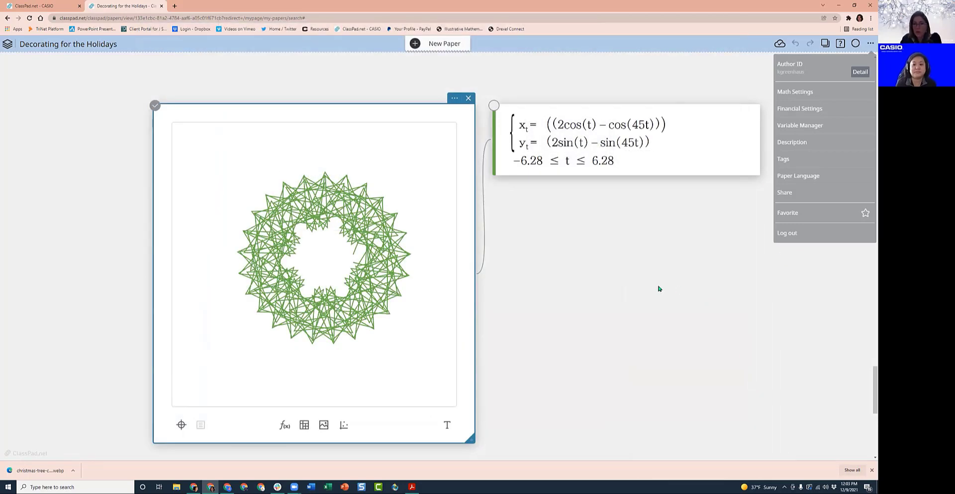
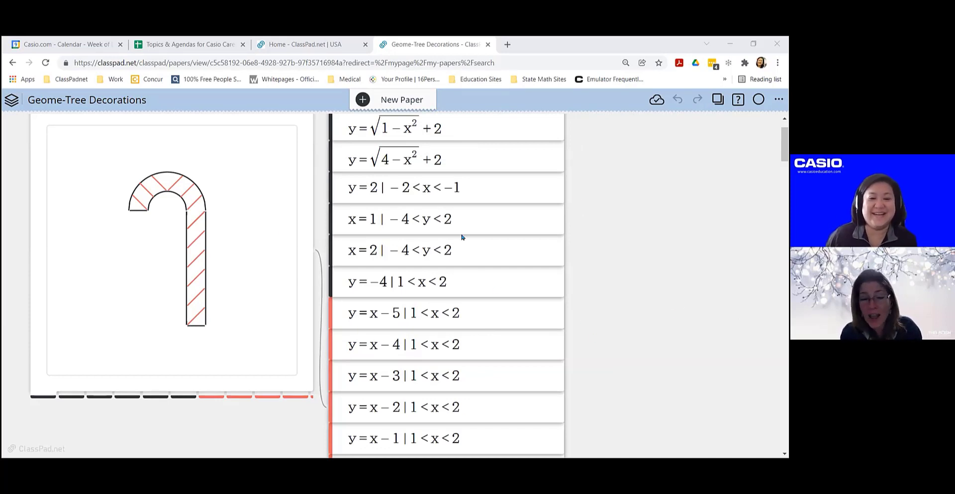
Examine the candy cane's list of equations and identify which ones draw its lowest red stripes
scroll(462, 237, "up", 1)
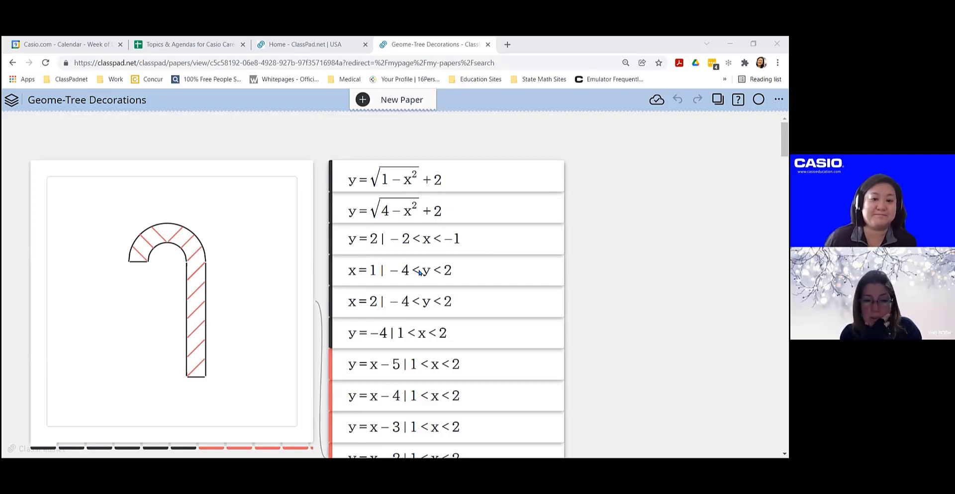
scroll(420, 272, "down", 1)
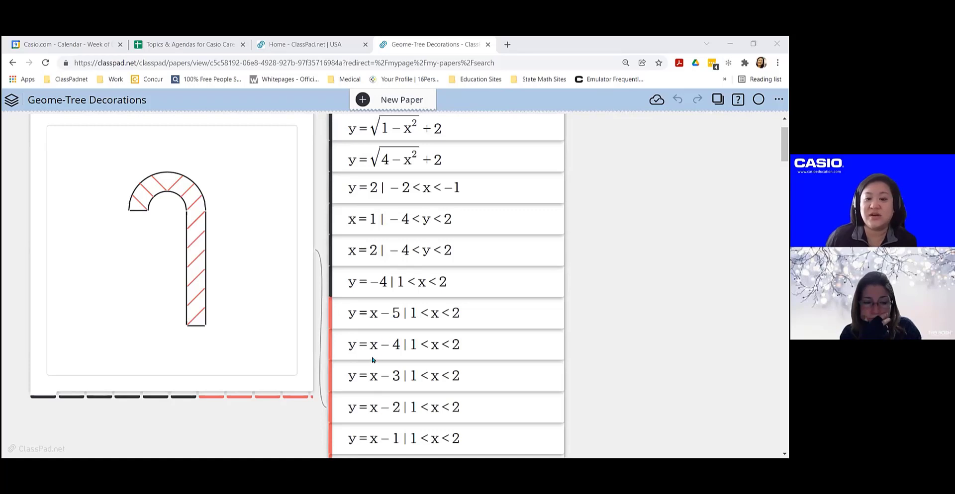
scroll(381, 409, "down", 1)
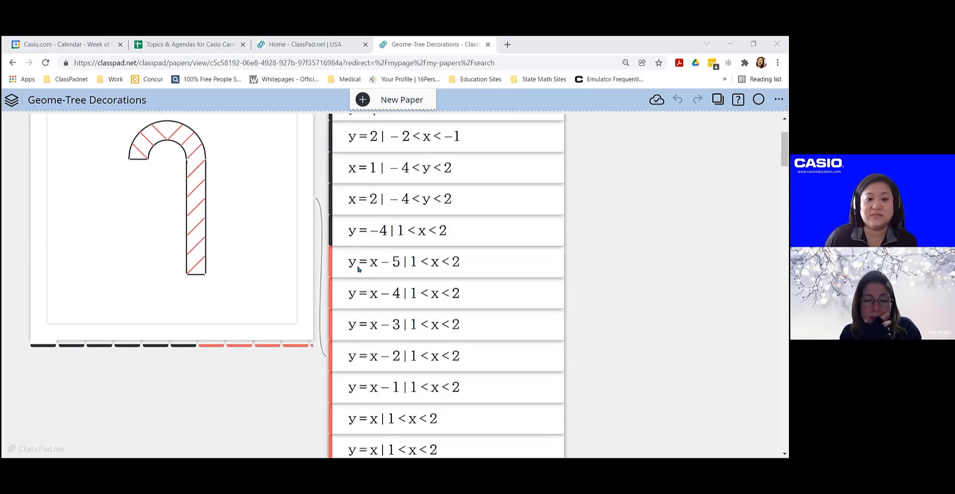
left_click(386, 264)
left_click(614, 283)
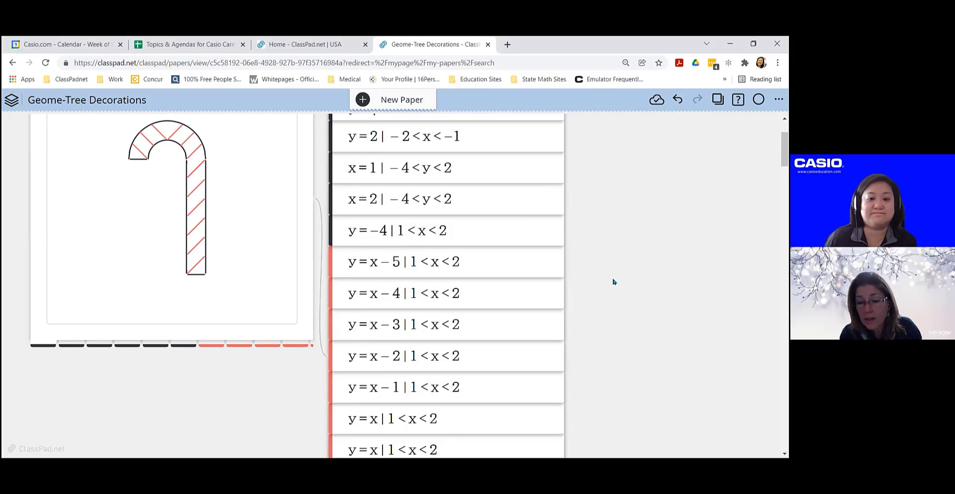
left_click(195, 265)
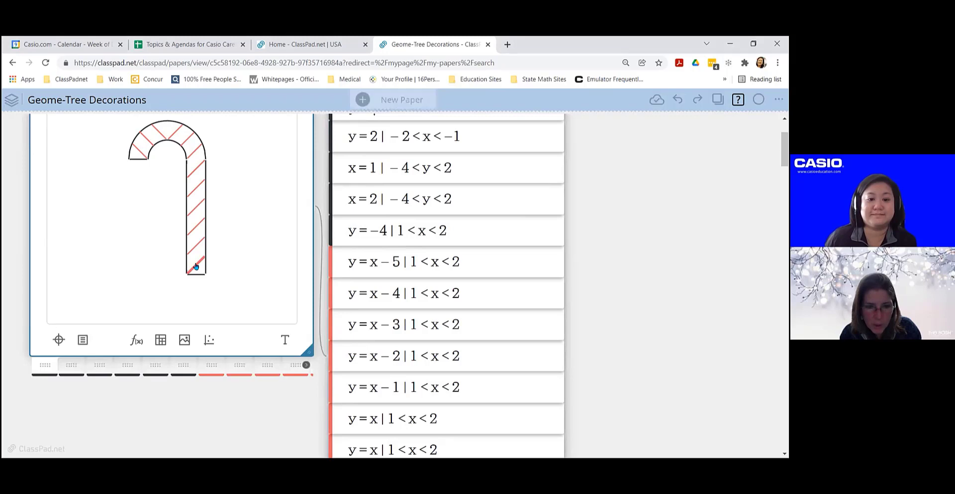
scroll(592, 288, "down", 1)
scroll(592, 288, "down", 5)
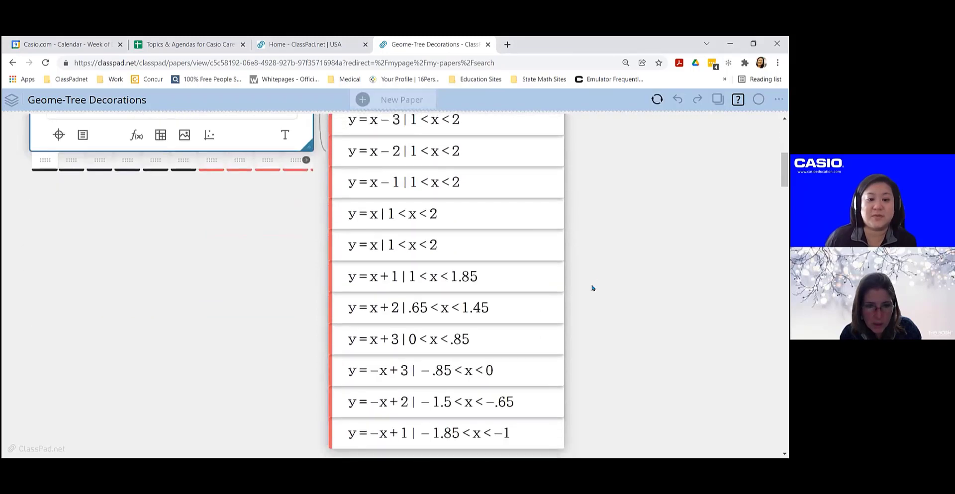
scroll(592, 288, "up", 7)
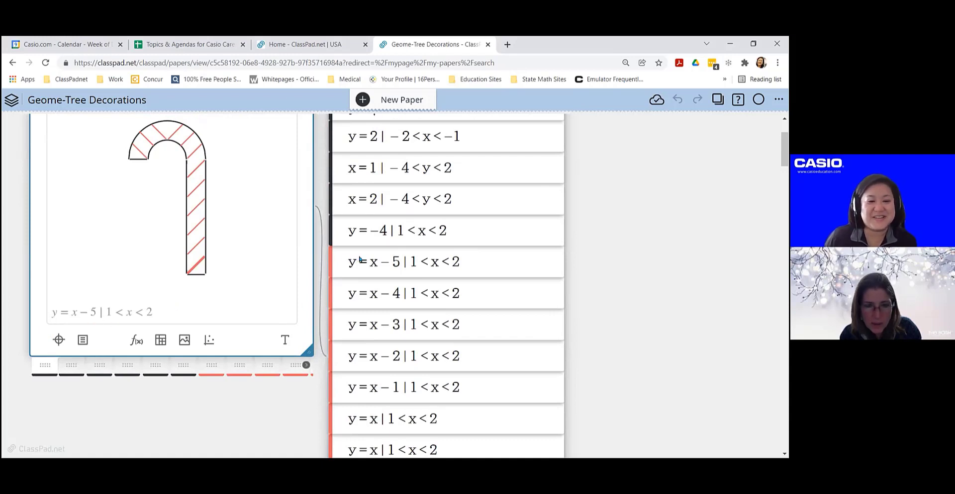
left_click(192, 247)
Change the lowest red stripe's equation to the inequality y ≥ x − 5 | 1 < x < 2 and plot it
left_click(368, 265)
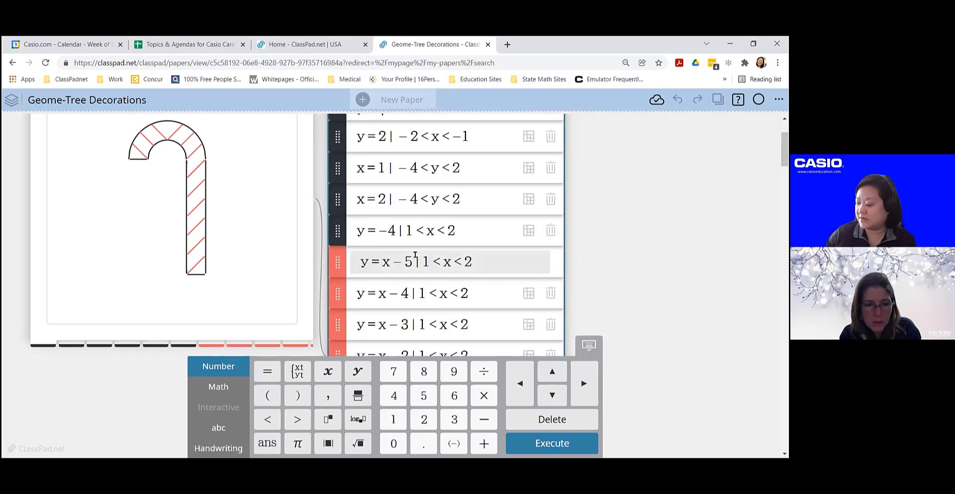
key("BackSpace")
type(">")
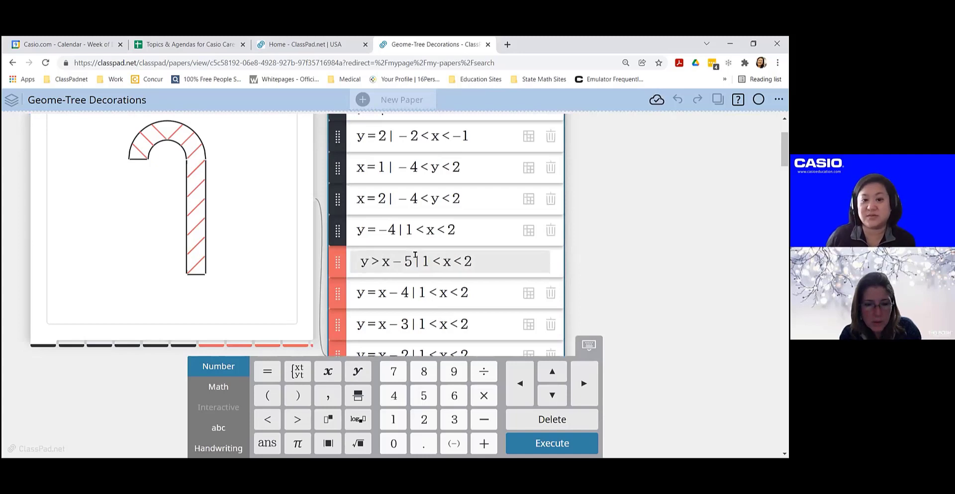
key("BackSpace")
type(">=")
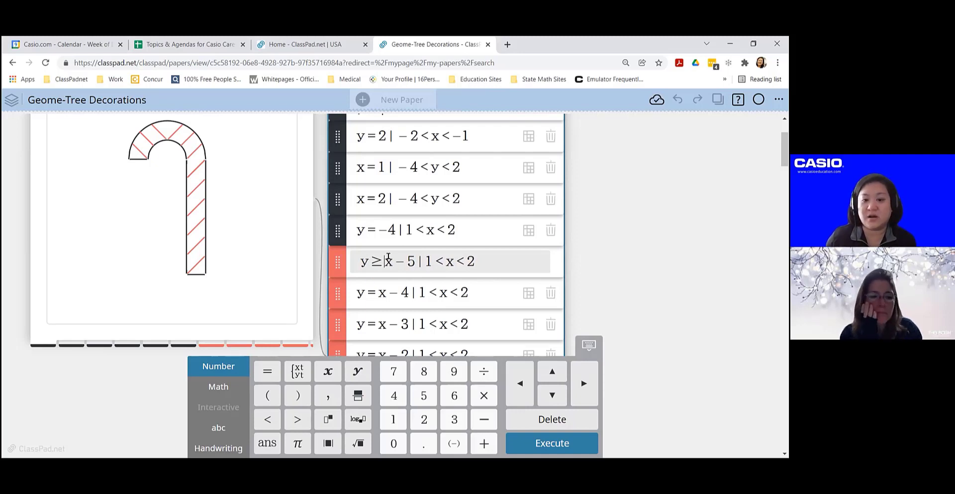
left_click(649, 257)
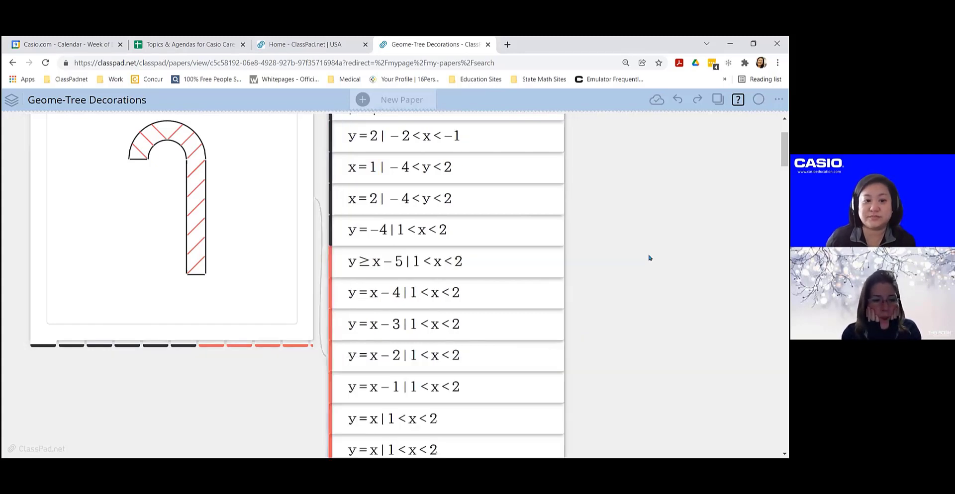
left_click(477, 262)
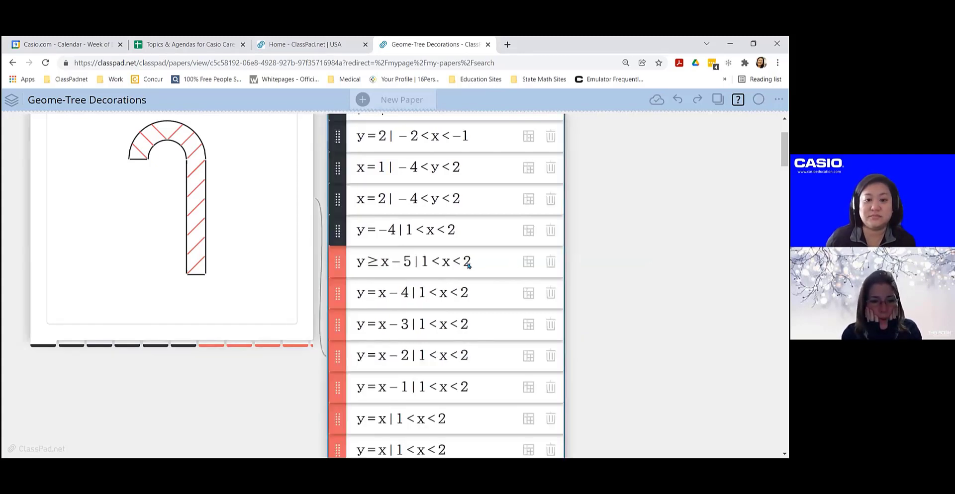
left_click(460, 262)
left_click(639, 269)
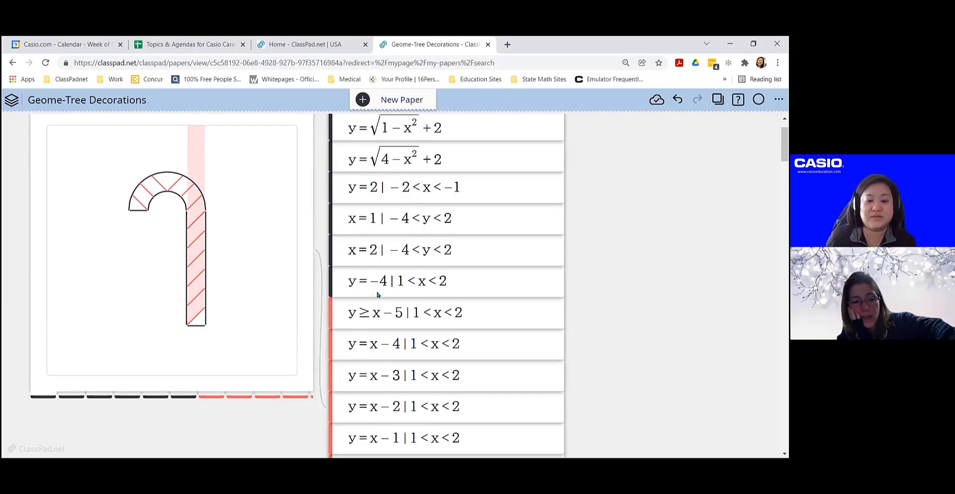
Try changing the second-lowest stripe's equation to the inequality y ≤ x − 4 | 1 < x < 2
left_click(368, 344)
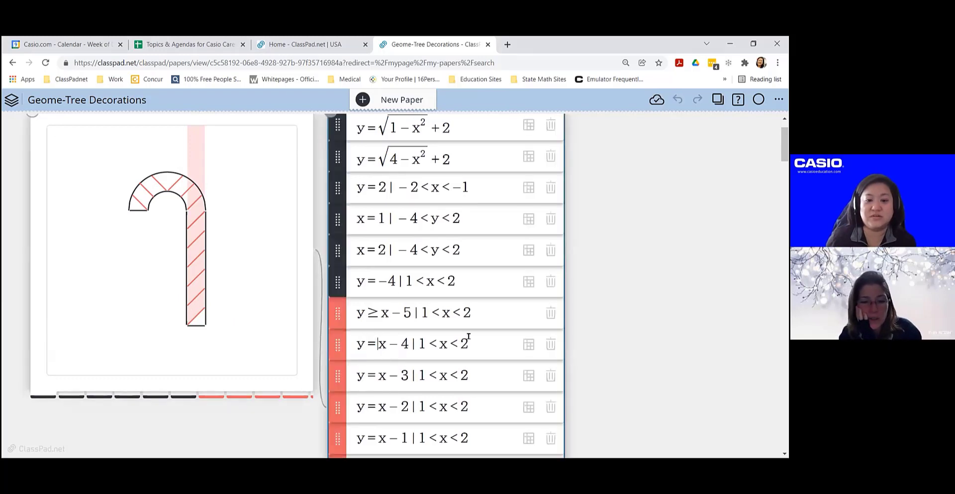
key("BackSpace")
type("<=")
key("Return")
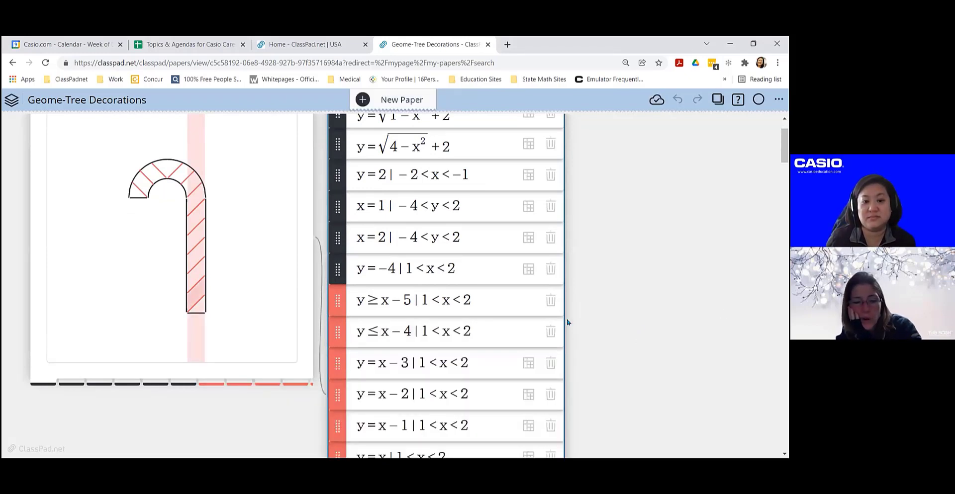
left_click(316, 264)
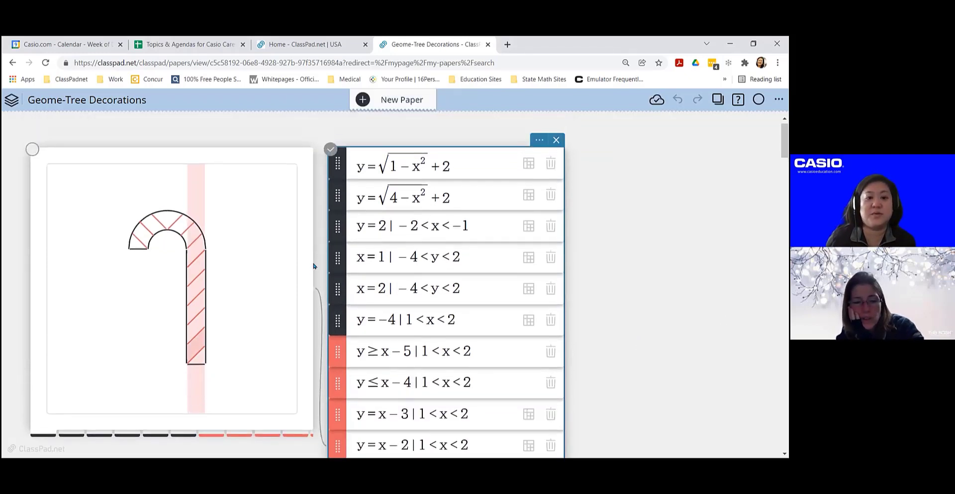
left_click(277, 158)
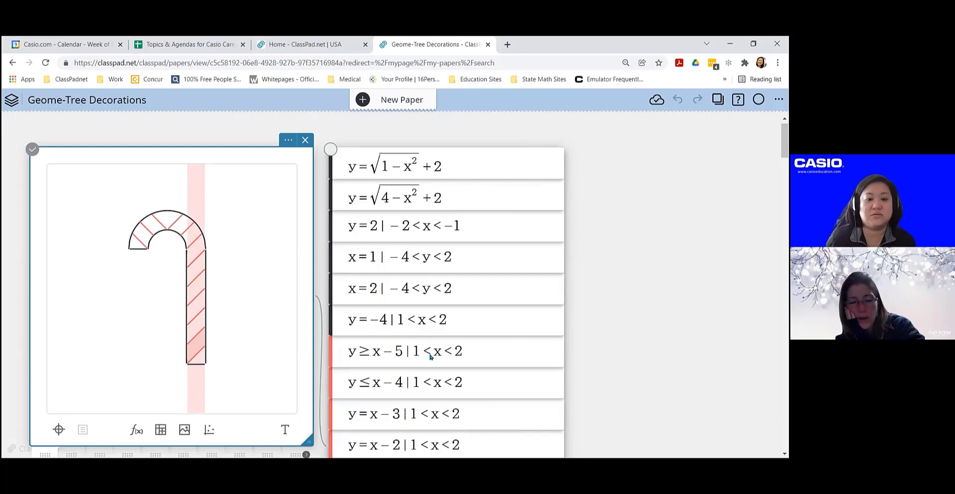
Add the restriction 0 < y < 2 to the inequality y ≥ x − 5 | 1 < x < 2
left_click(470, 352)
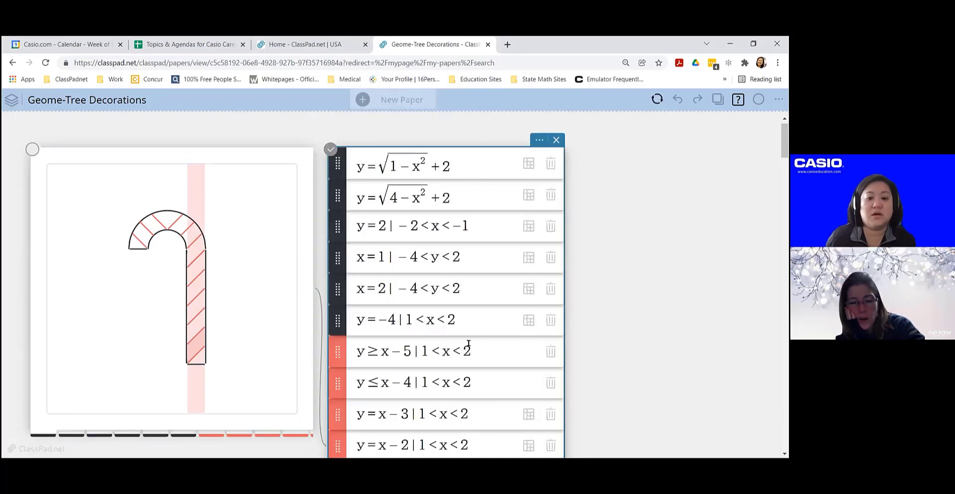
left_click(472, 351)
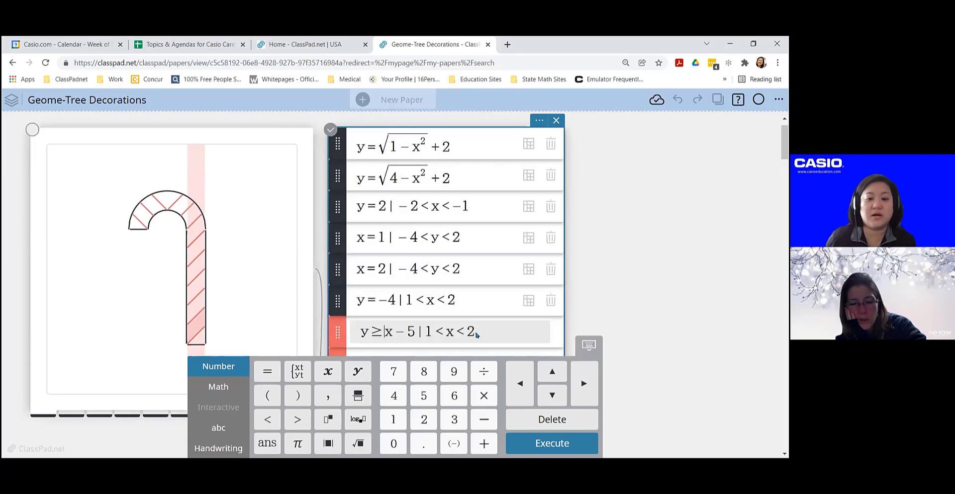
type(",")
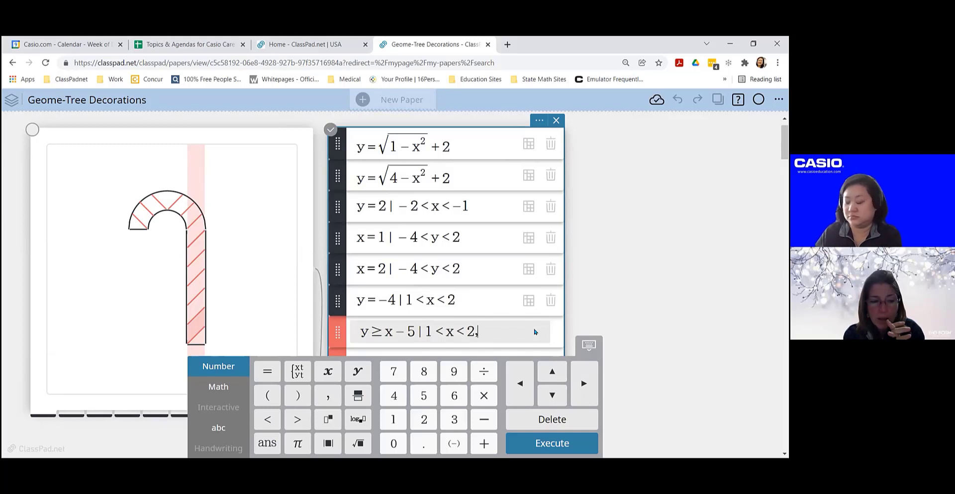
type("0")
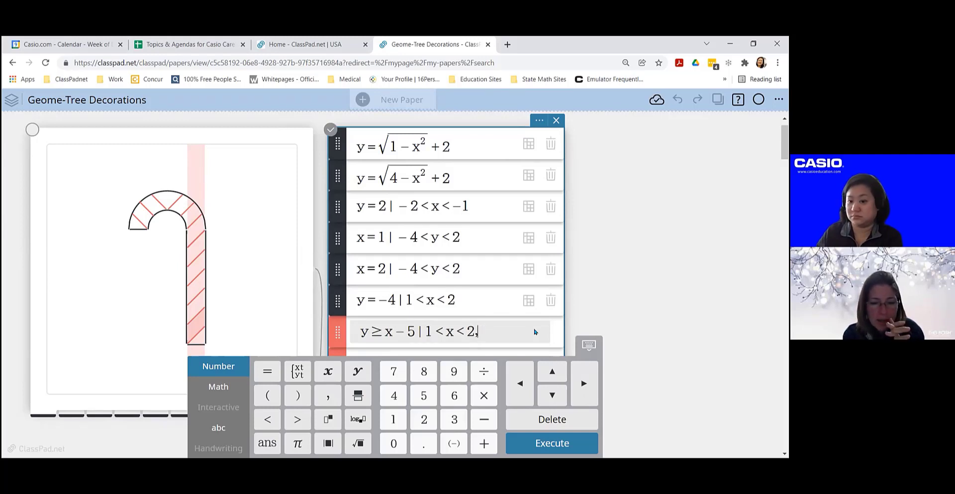
type("<y<2")
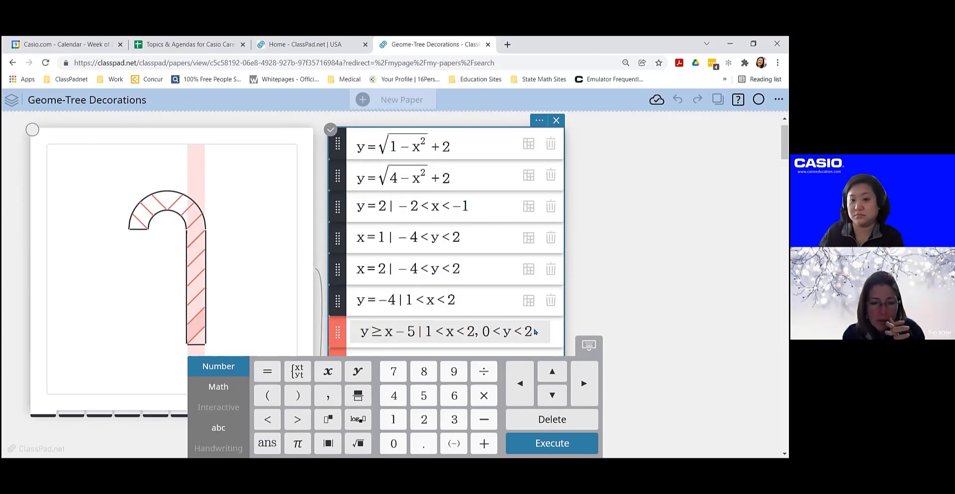
key("Return")
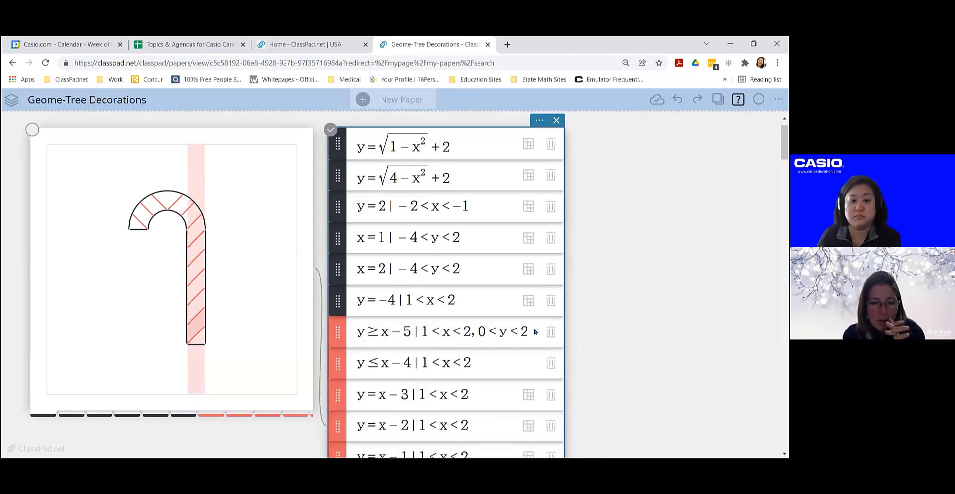
Restore the second-lowest stripe's inequality to the equation y = x − 4 | 1 < x < 2
left_click(378, 360)
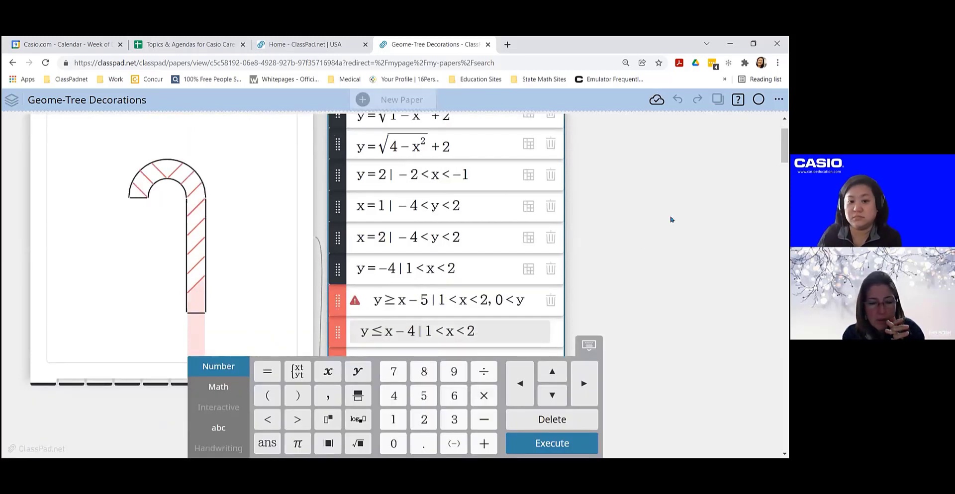
left_click(662, 319)
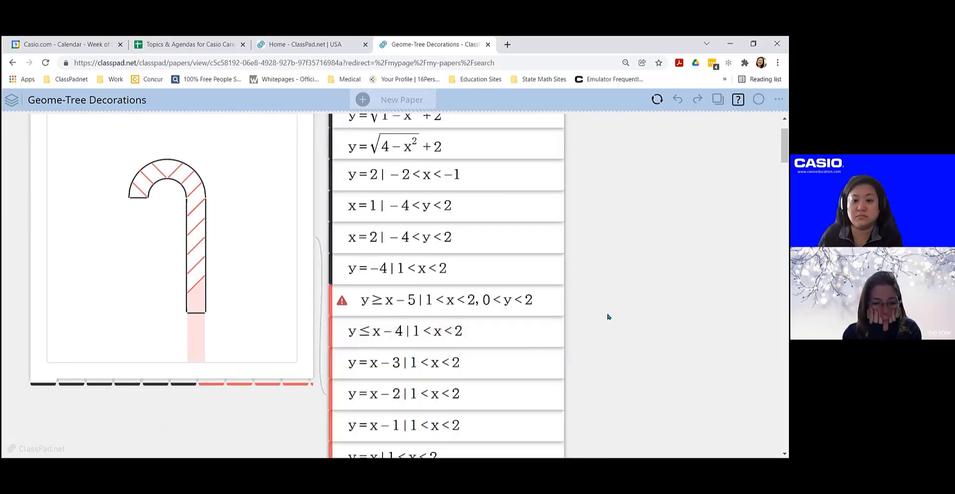
left_click(356, 331)
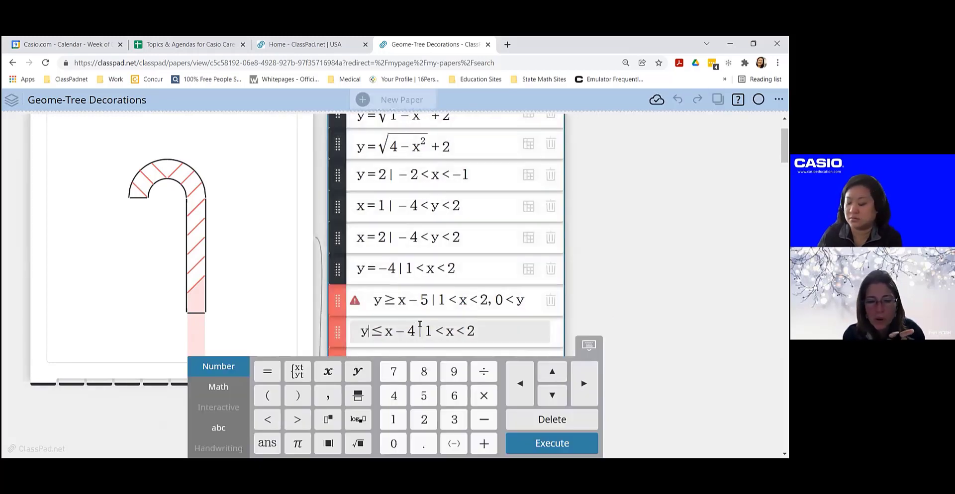
key("Right")
key("BackSpace")
type("=")
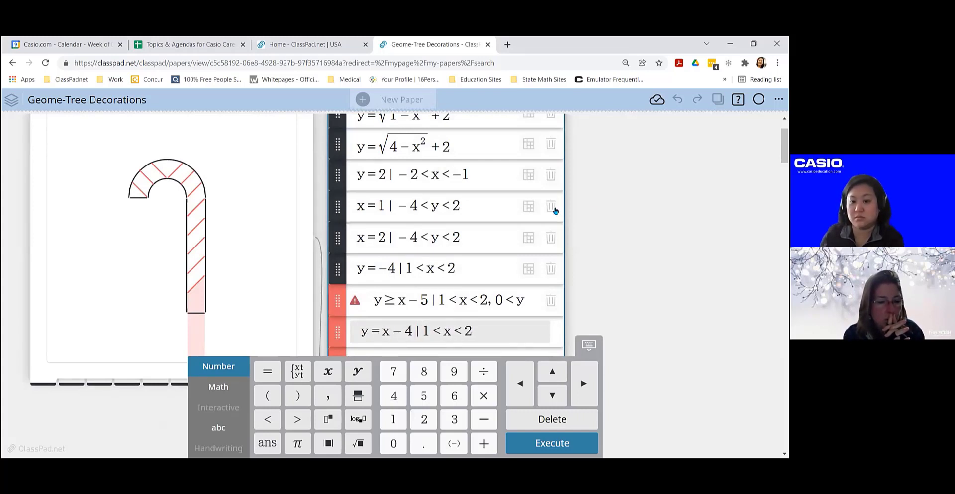
left_click(620, 288)
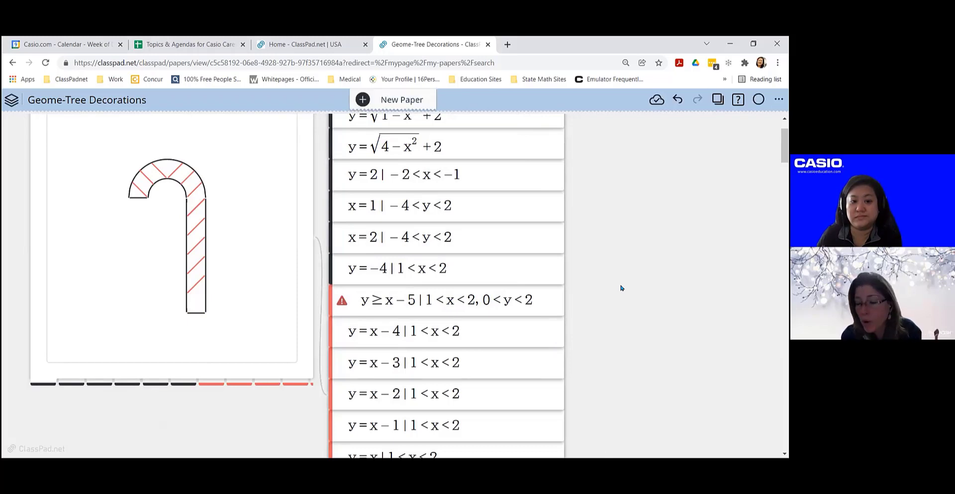
Enlarge the candy cane within its graph and turn on the graph's axes and grid
left_click(366, 295)
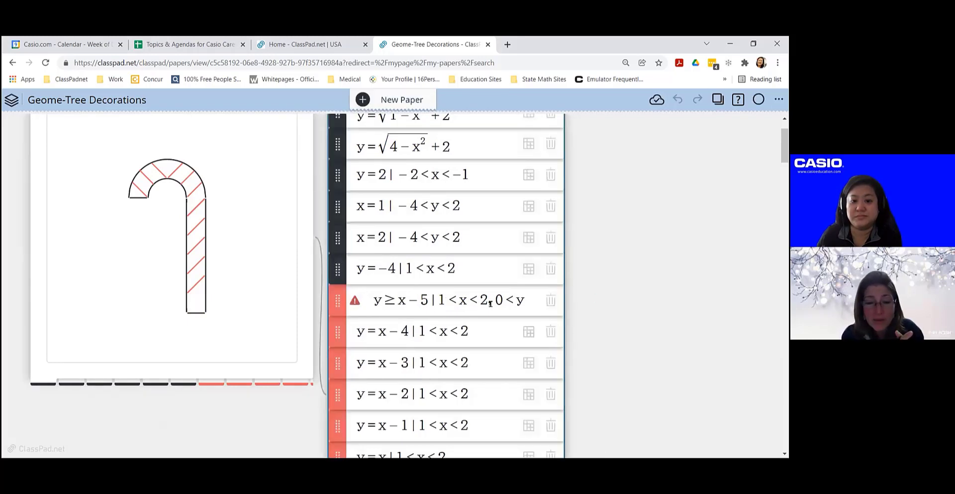
left_click(240, 186)
left_click(252, 203)
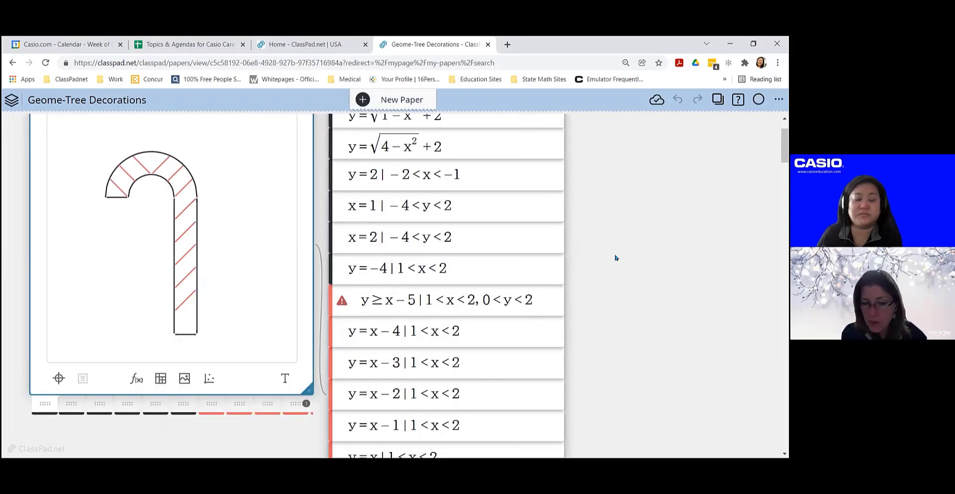
scroll(616, 258, "up", 1)
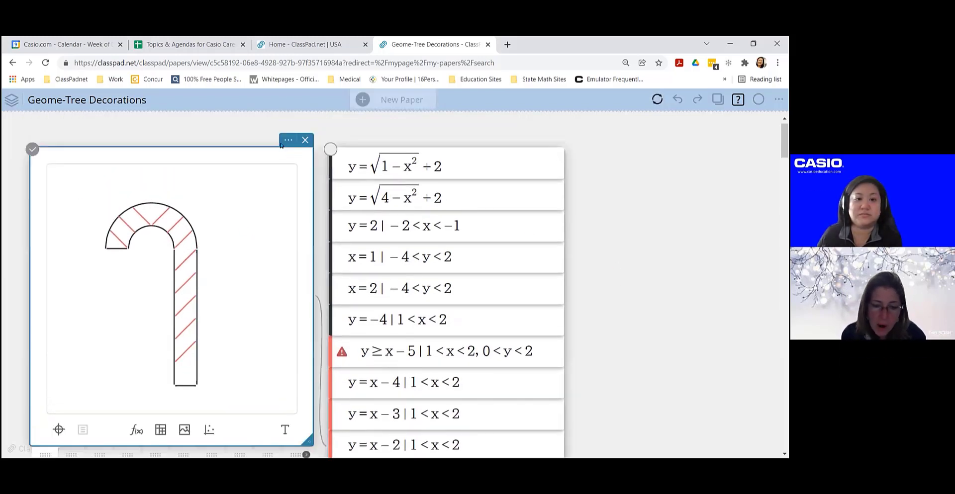
left_click(288, 140)
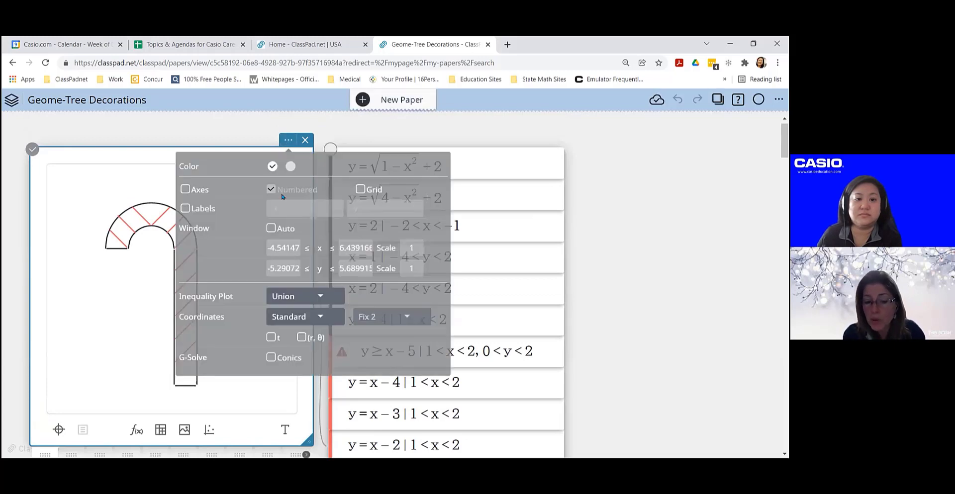
left_click(184, 189)
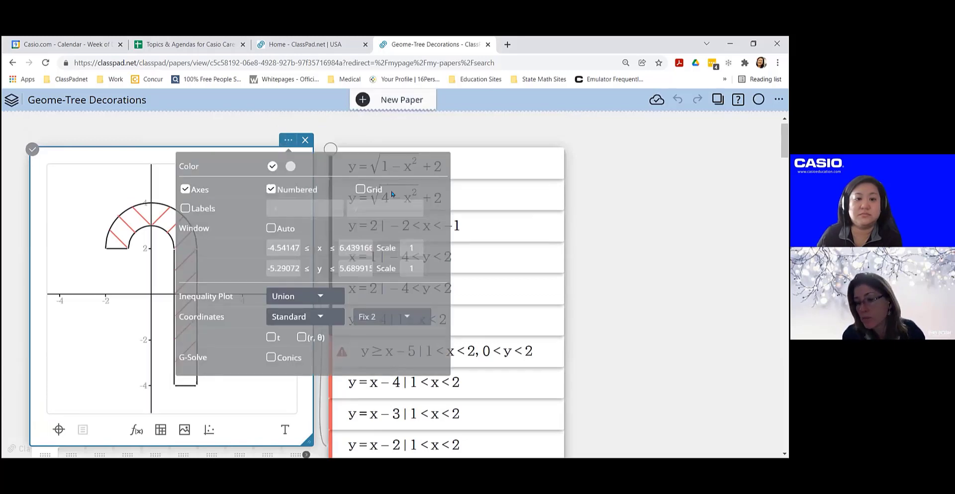
left_click(361, 190)
left_click(630, 286)
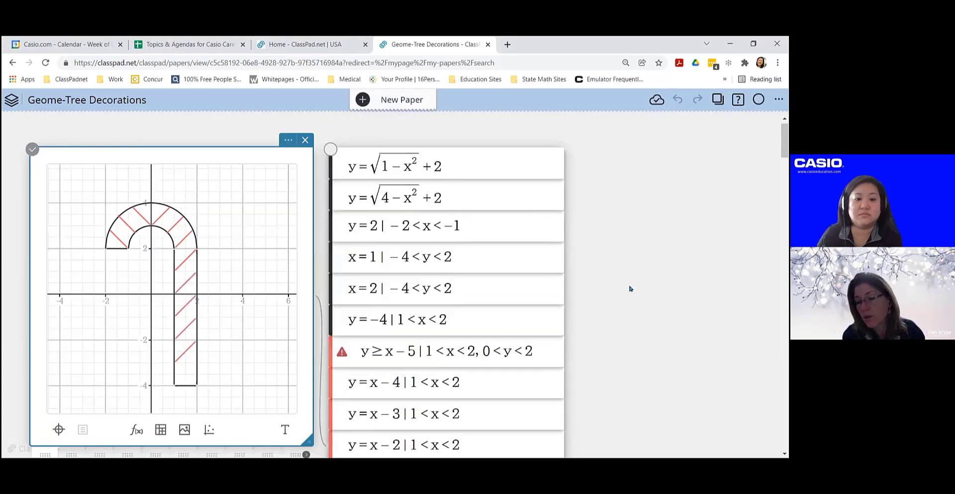
Change the y restriction in the lowest stripe's inequality y ≥ x − 5 to −4 < y < −2
left_click(432, 352)
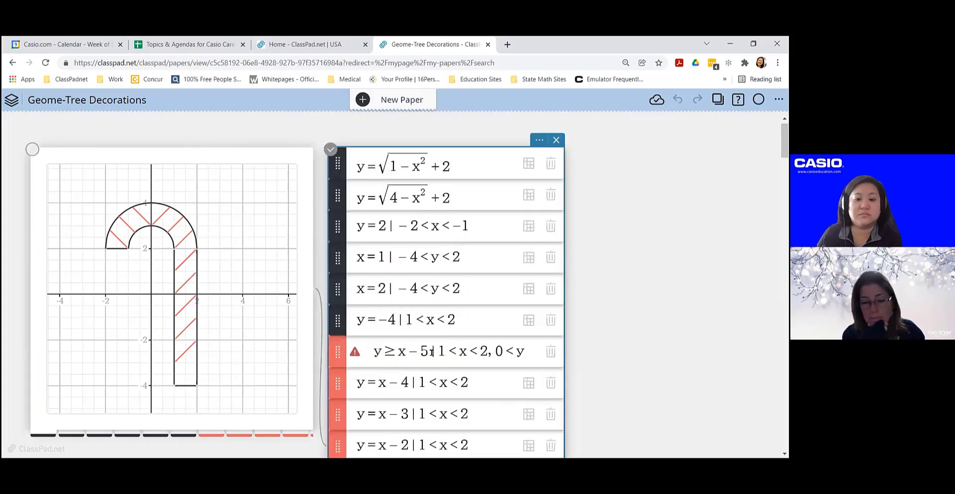
left_click(499, 355)
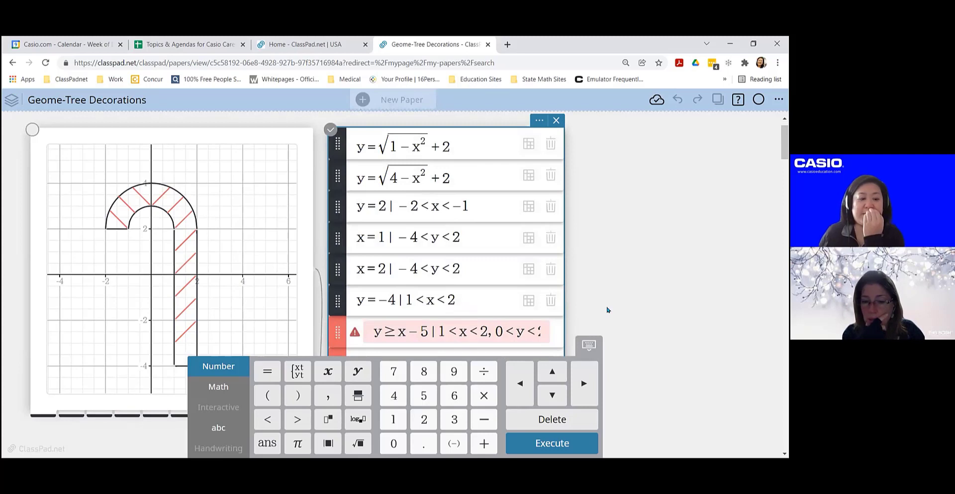
scroll(607, 310, "down", 1)
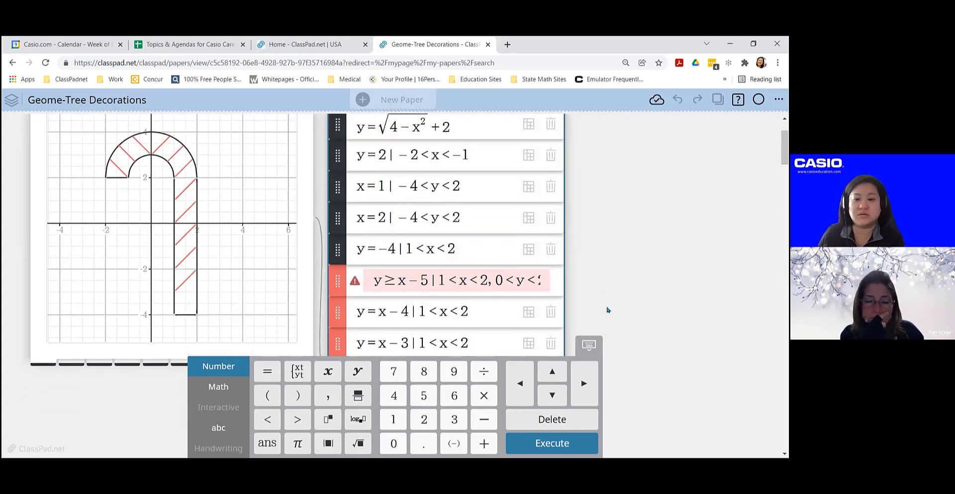
key("BackSpace")
type("-4")
key("Right")
key("Right")
type("<2")
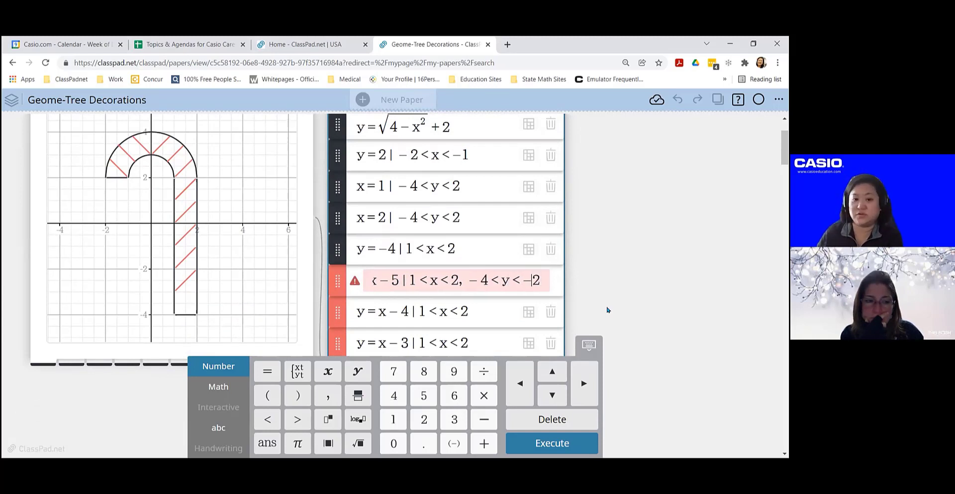
key("Return")
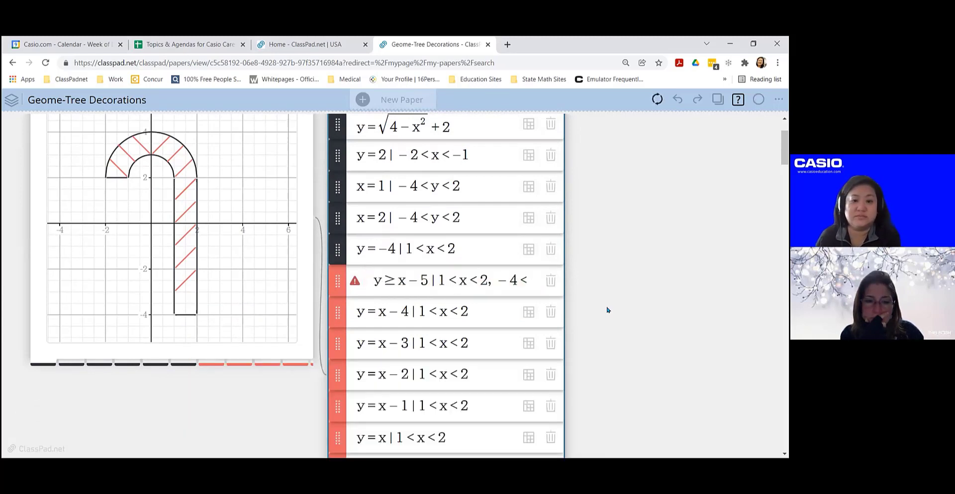
Remove the space before −4 in the lowest stripe's inequality and make the y restriction inclusive, −4 ≤ y ≤ −2
left_click(453, 281)
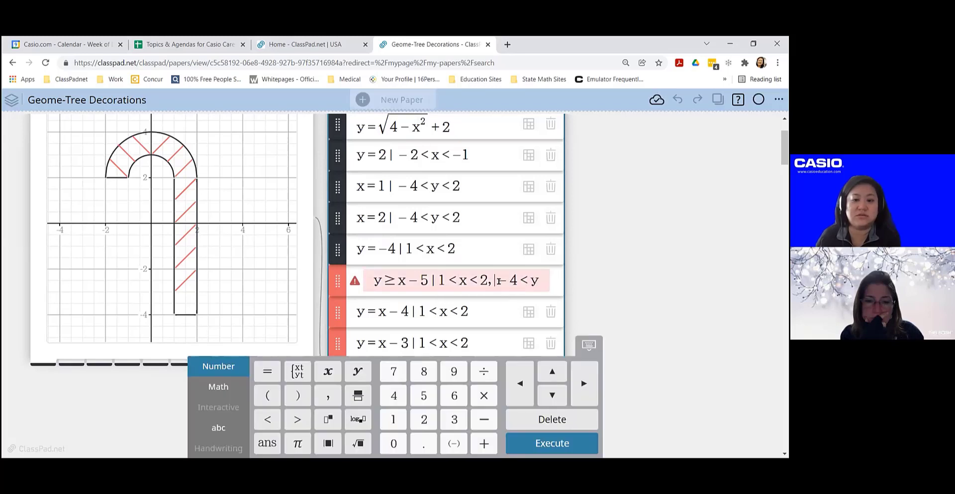
type("<")
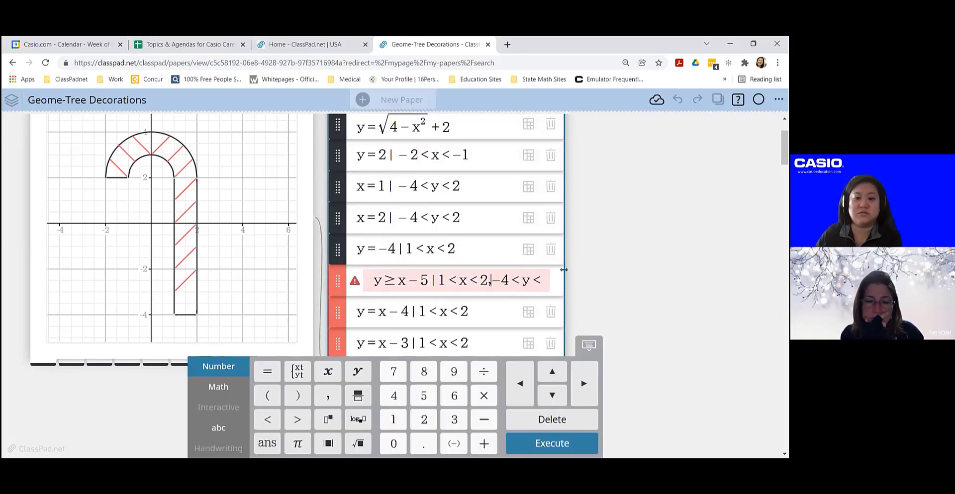
key("Return")
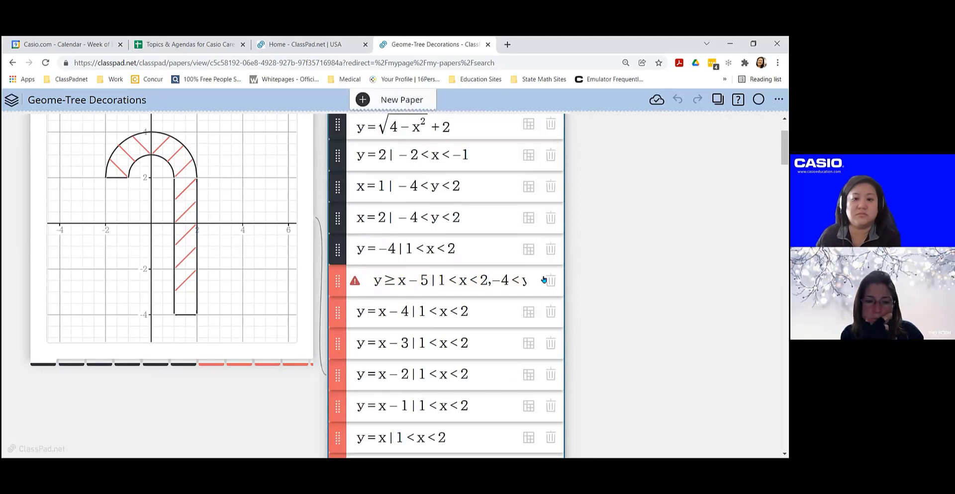
left_click(547, 279)
type("=")
key("Right")
type("=")
key("Return")
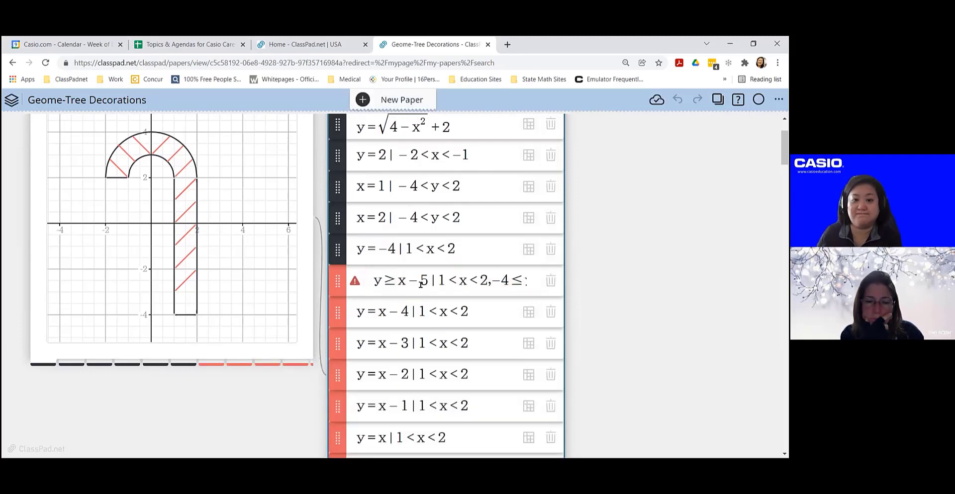
Replace the comma between the x and y restrictions of the lowest stripe's inequality with a vertical bar
left_click(489, 280)
key("BackSpace")
type("|")
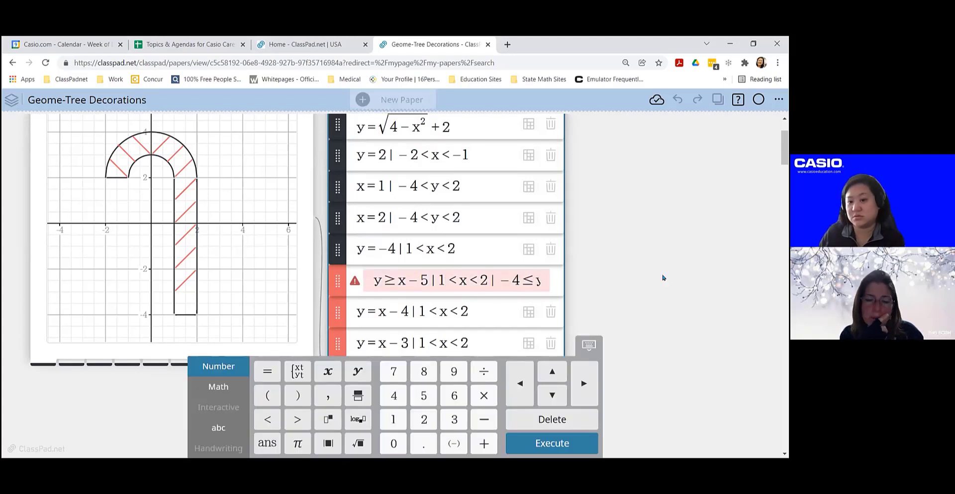
key("Return")
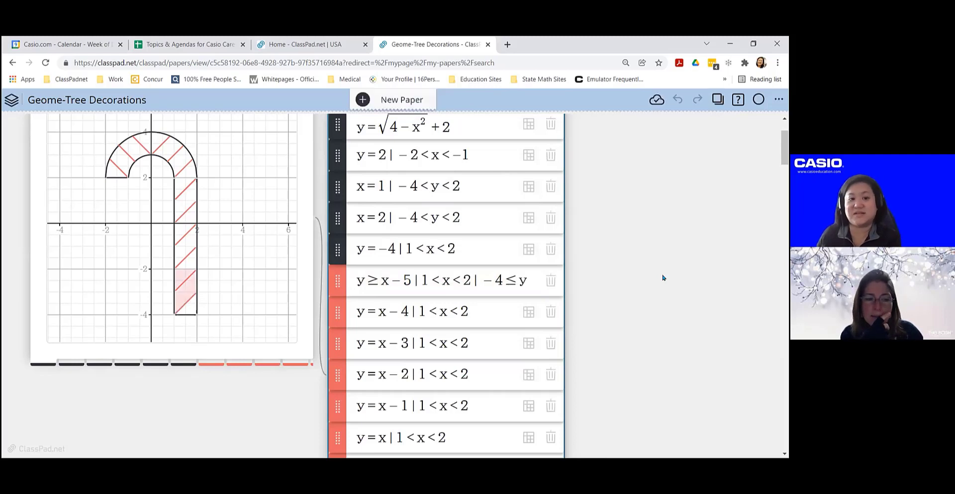
Lower the upper y limit of the lowest stripe's inequality so its shading stops at y = −3
left_click(518, 291)
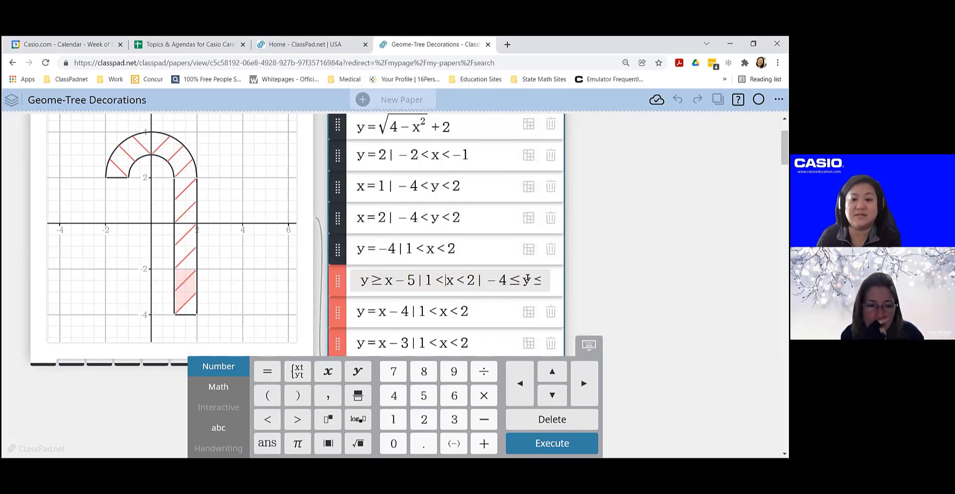
type("-2")
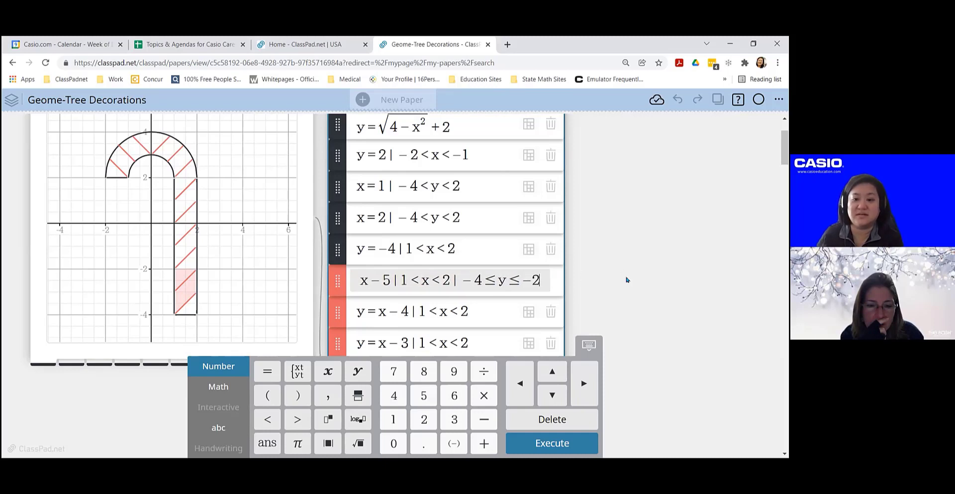
left_click(626, 279)
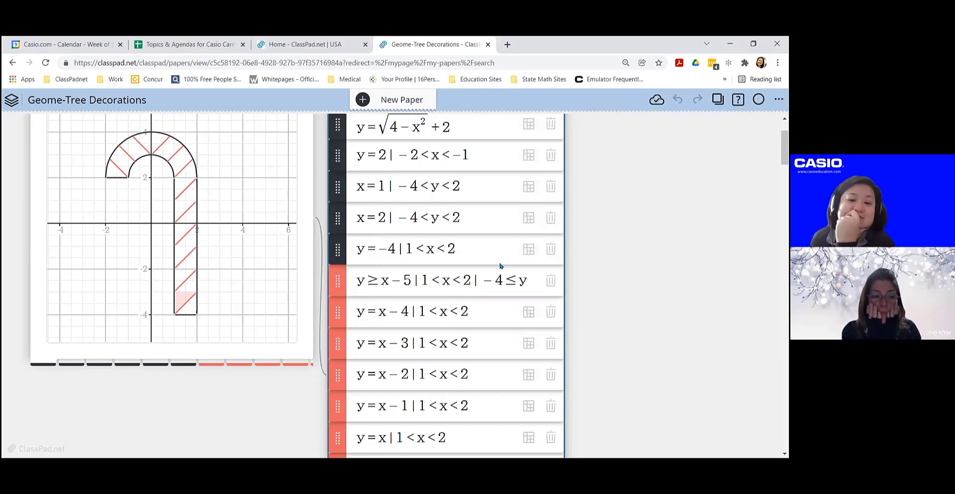
Delete the y restriction from the lowest stripe's inequality, leaving y ≥ x − 5 | 1 < x < 2
left_click(489, 280)
left_click_drag(490, 279, 607, 288)
left_click(608, 291)
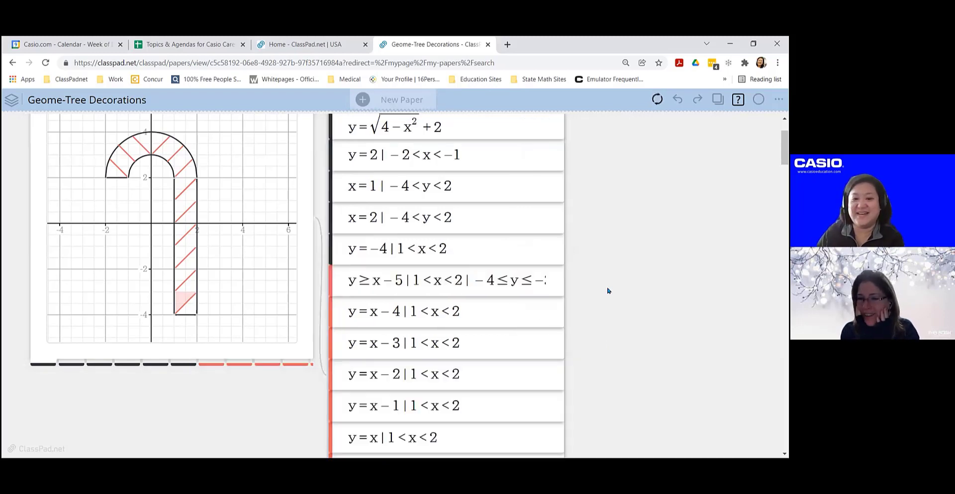
left_click_drag(472, 280, 617, 282)
left_click(617, 282)
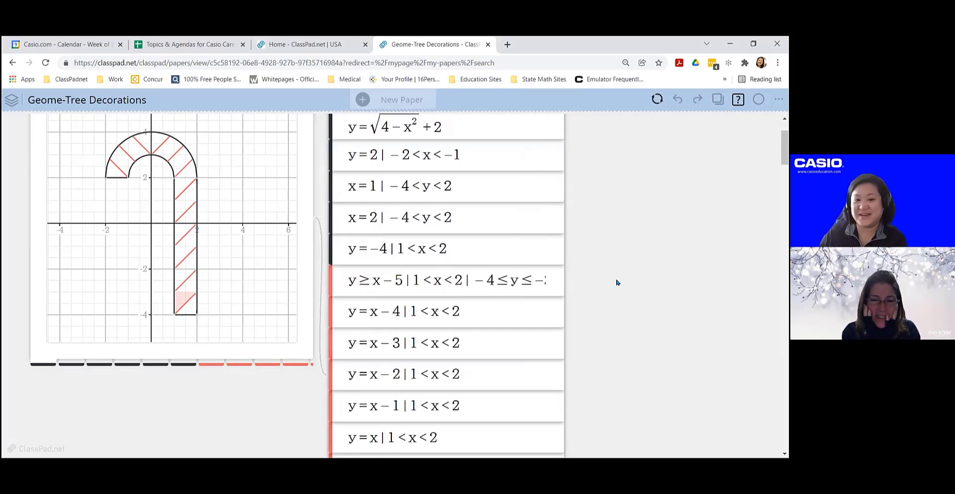
left_click(520, 281)
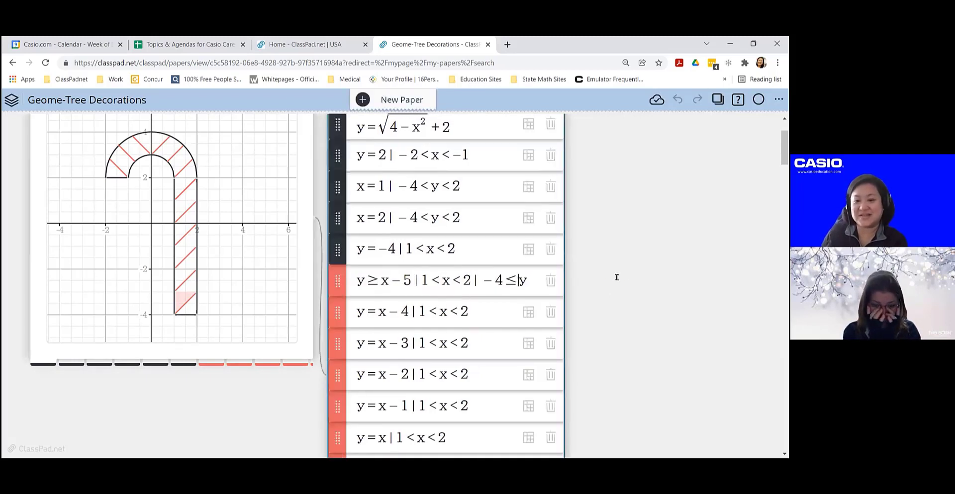
key("BackSpace")
key("BackSpace")
key("BackSpace")
key("BackSpace")
key("BackSpace")
key("BackSpace")
key("BackSpace")
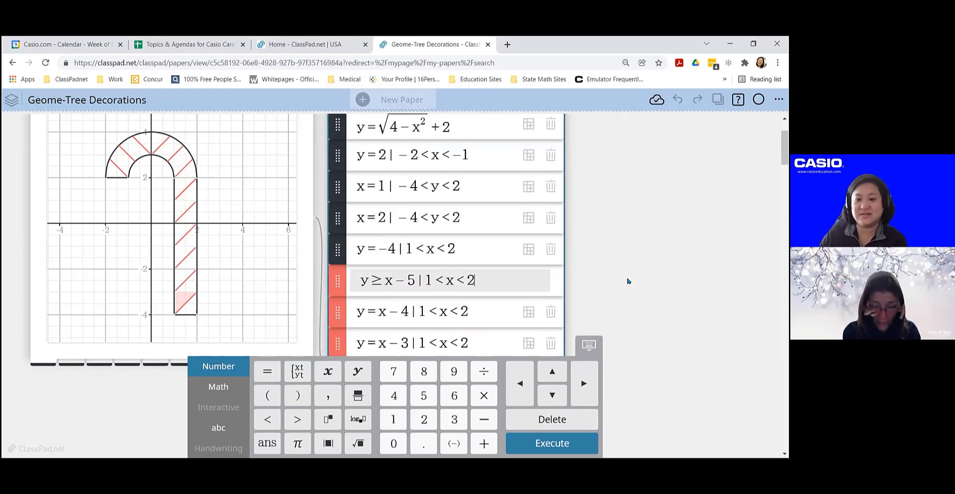
left_click(628, 282)
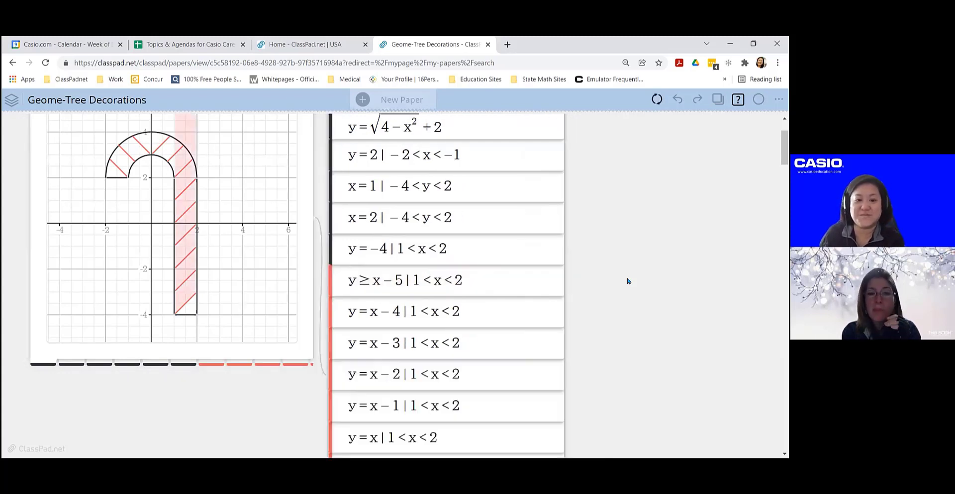
Set the candy cane graph's inequality plot to Intersection
scroll(646, 286, "up", 1)
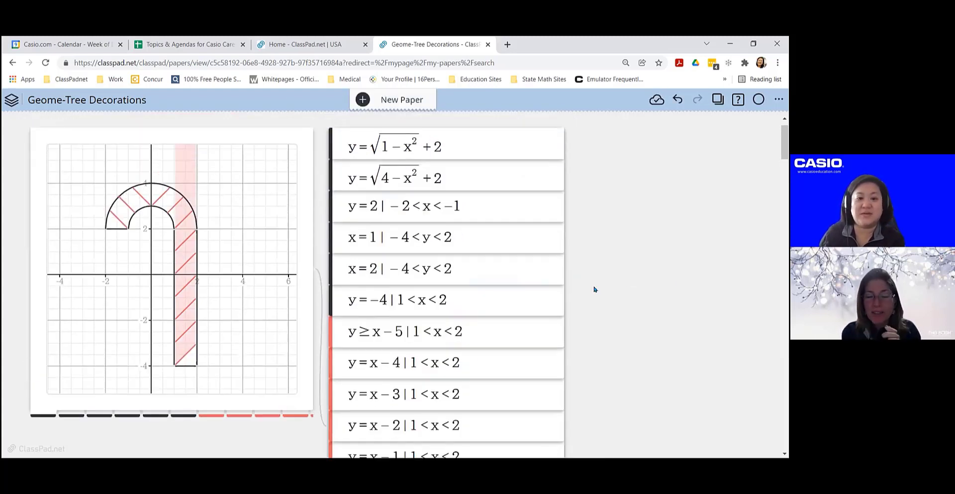
left_click(272, 137)
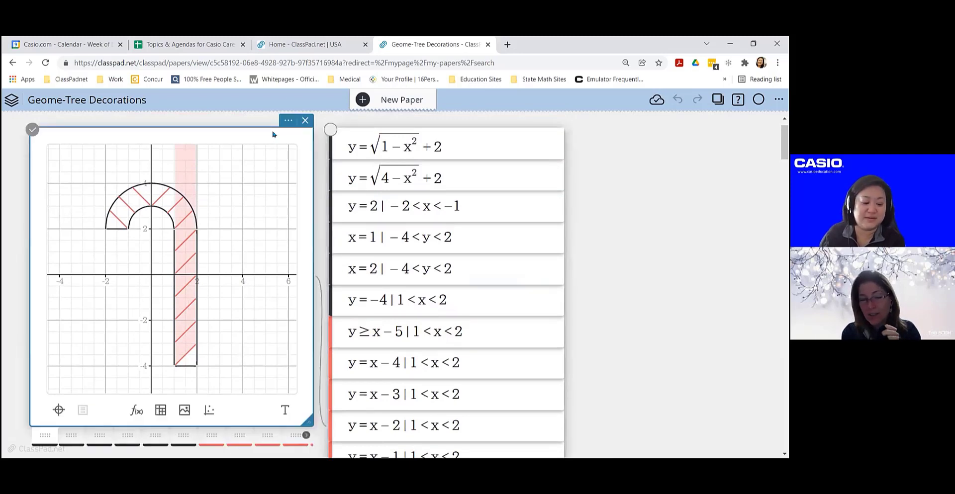
left_click(283, 121)
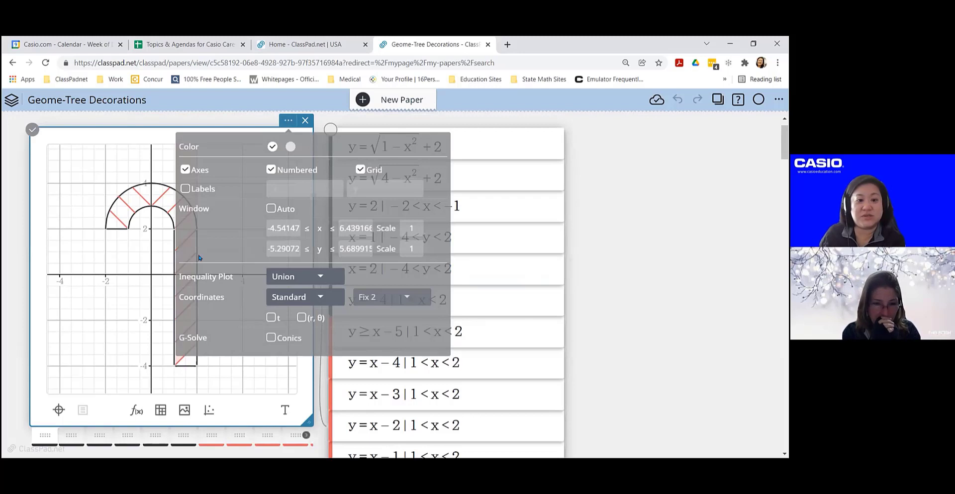
left_click(323, 278)
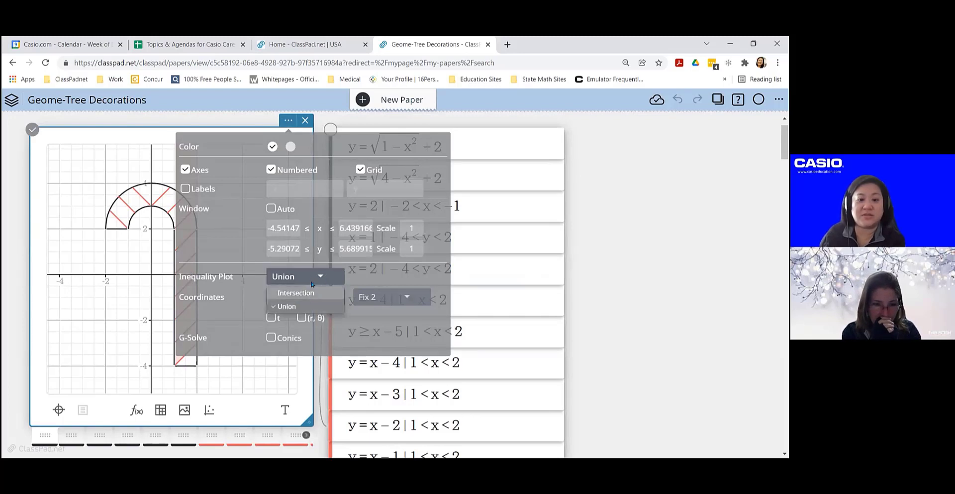
left_click(310, 293)
left_click(646, 296)
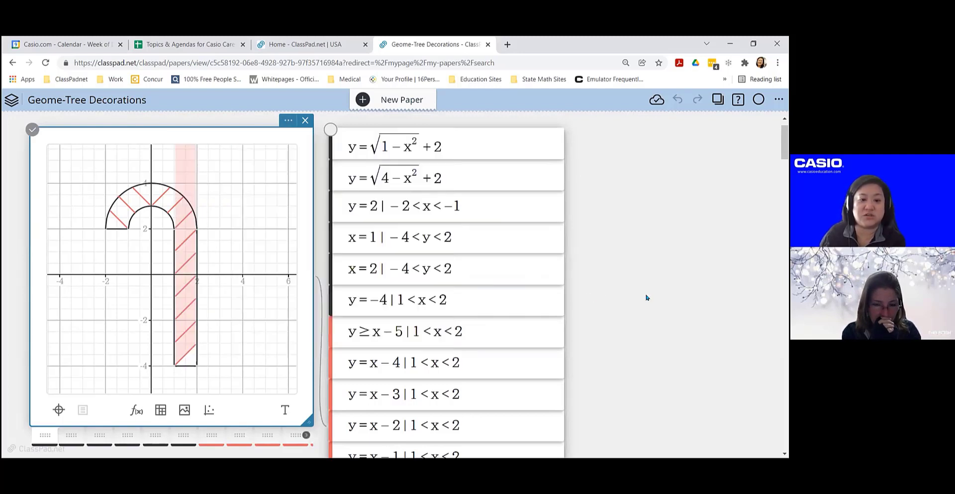
Change the second-lowest stripe's equation to the inequality y ≤ x − 4 | 1 < x < 2
scroll(646, 298, "down", 2)
left_click(368, 311)
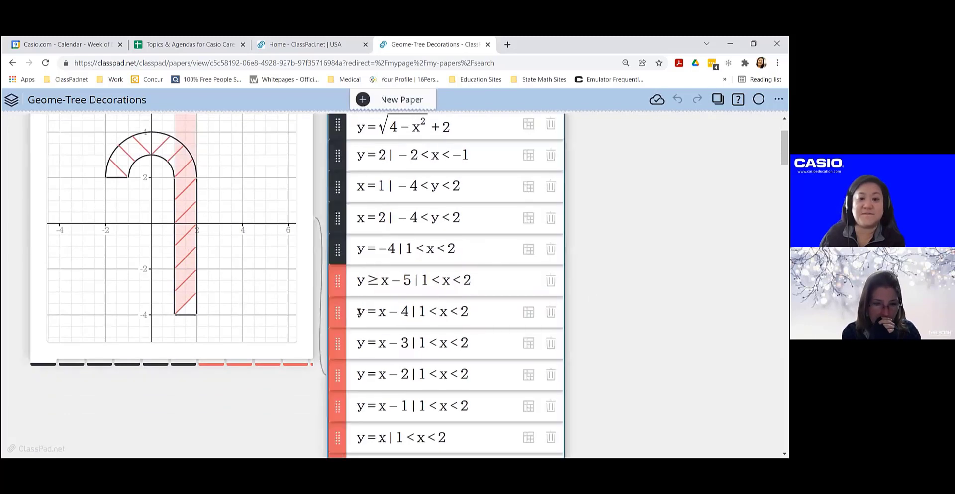
key("BackSpace")
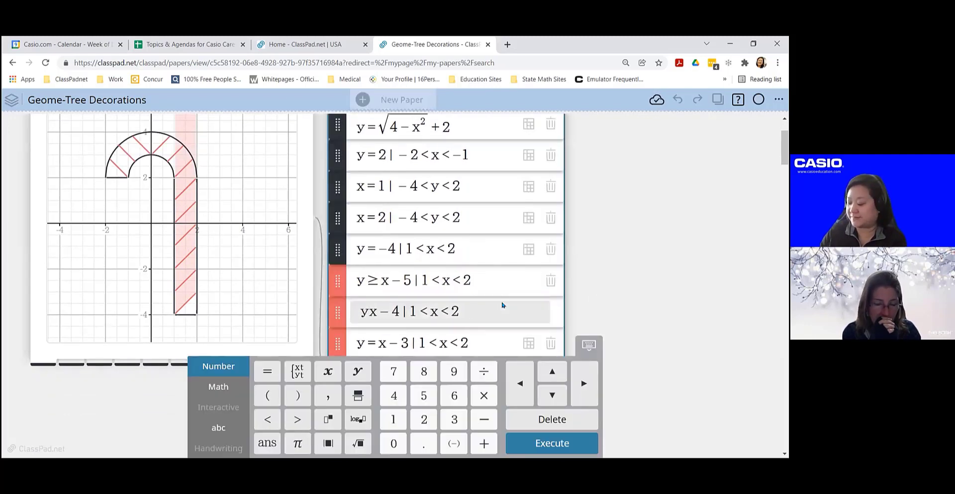
type("<=")
key("Return")
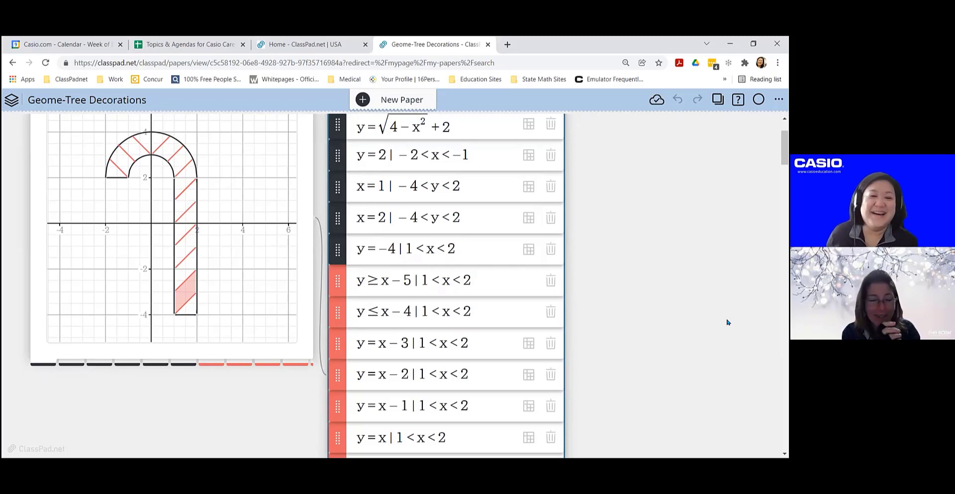
scroll(424, 246, "up", 1)
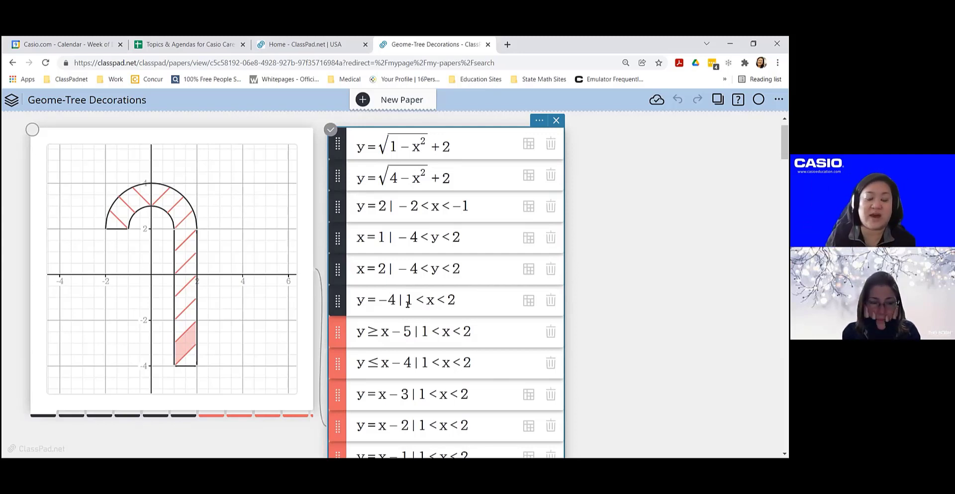
left_click(620, 310)
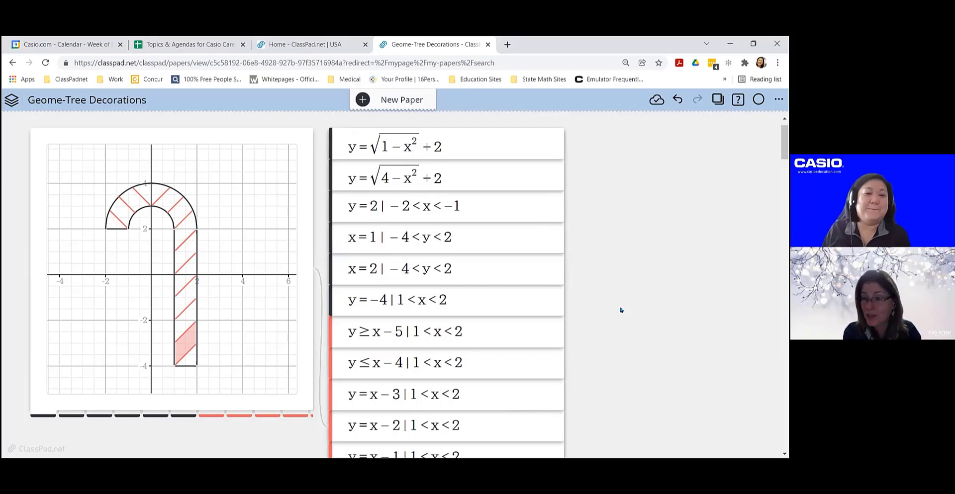
scroll(621, 311, "down", 6)
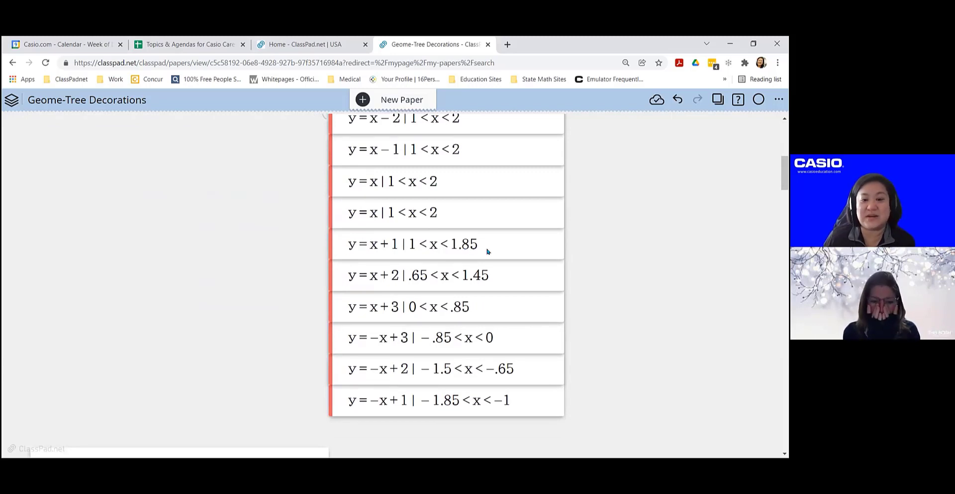
scroll(675, 293, "up", 6)
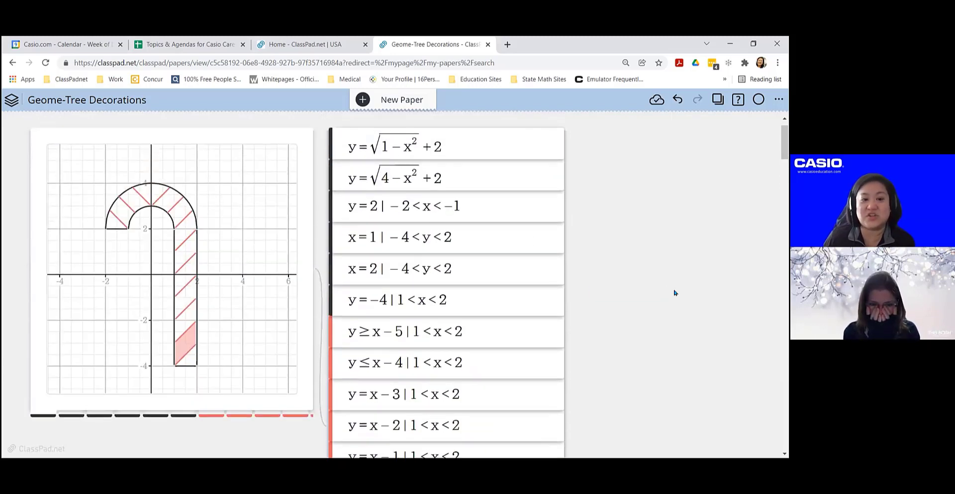
left_click(124, 207)
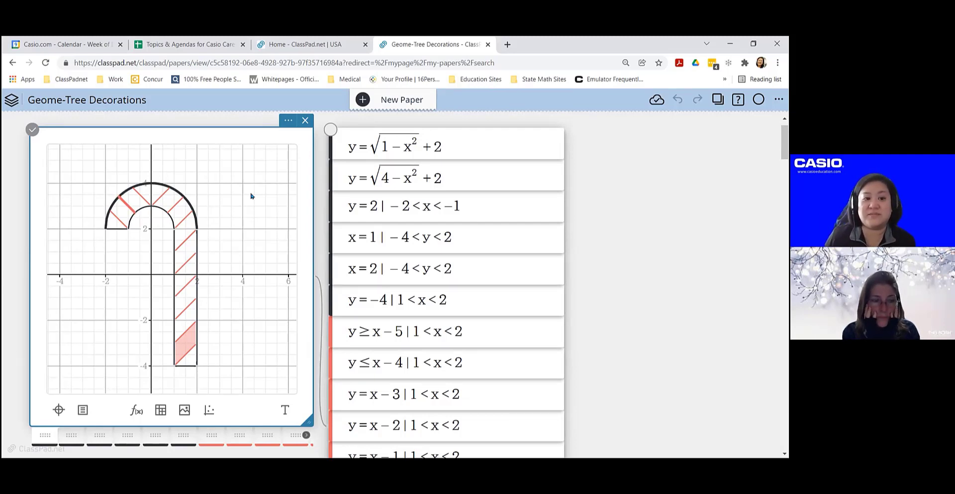
left_click(627, 267)
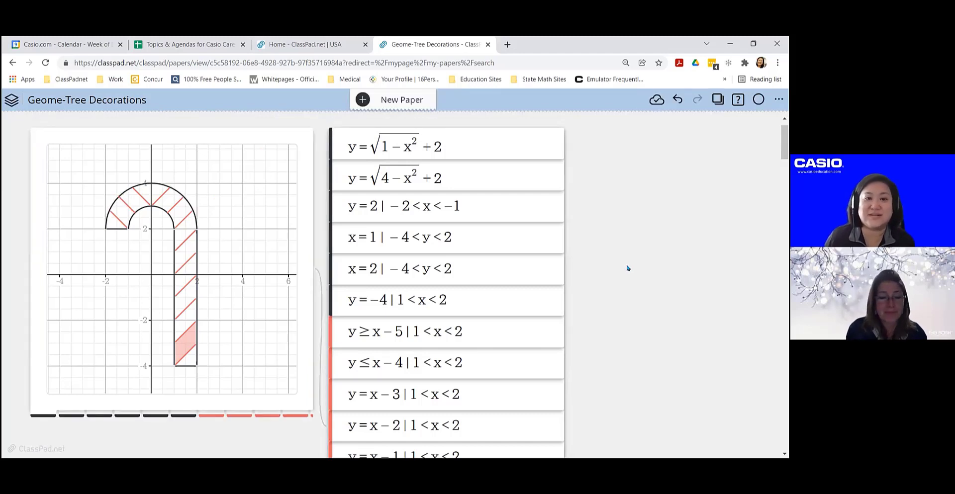